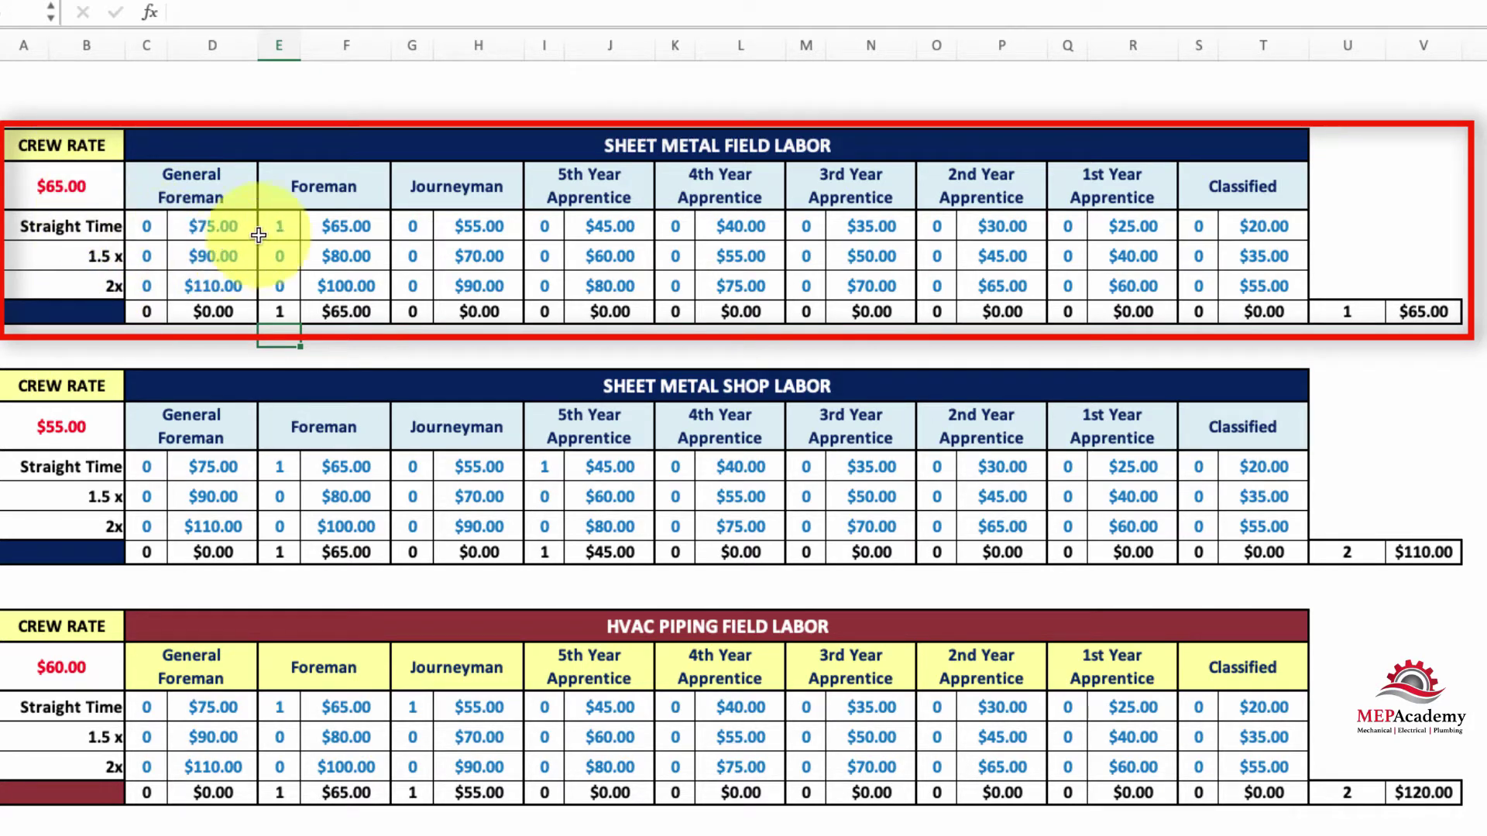
Add one straight-time Journeyman and one straight-time 1st Year Apprentice to the Sheet Metal Field Labor crew
left_click(282, 231)
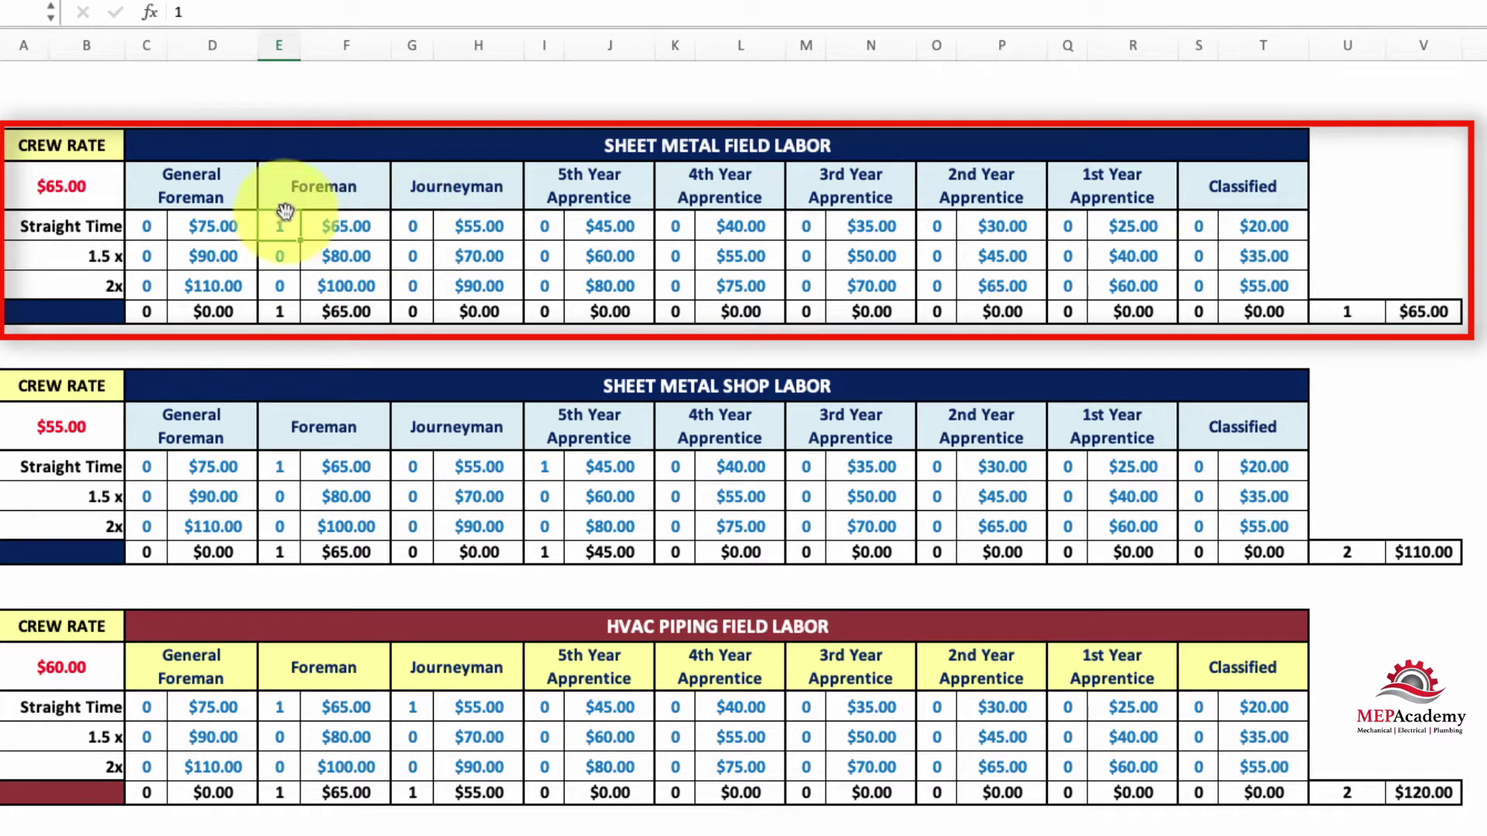
left_click(415, 230)
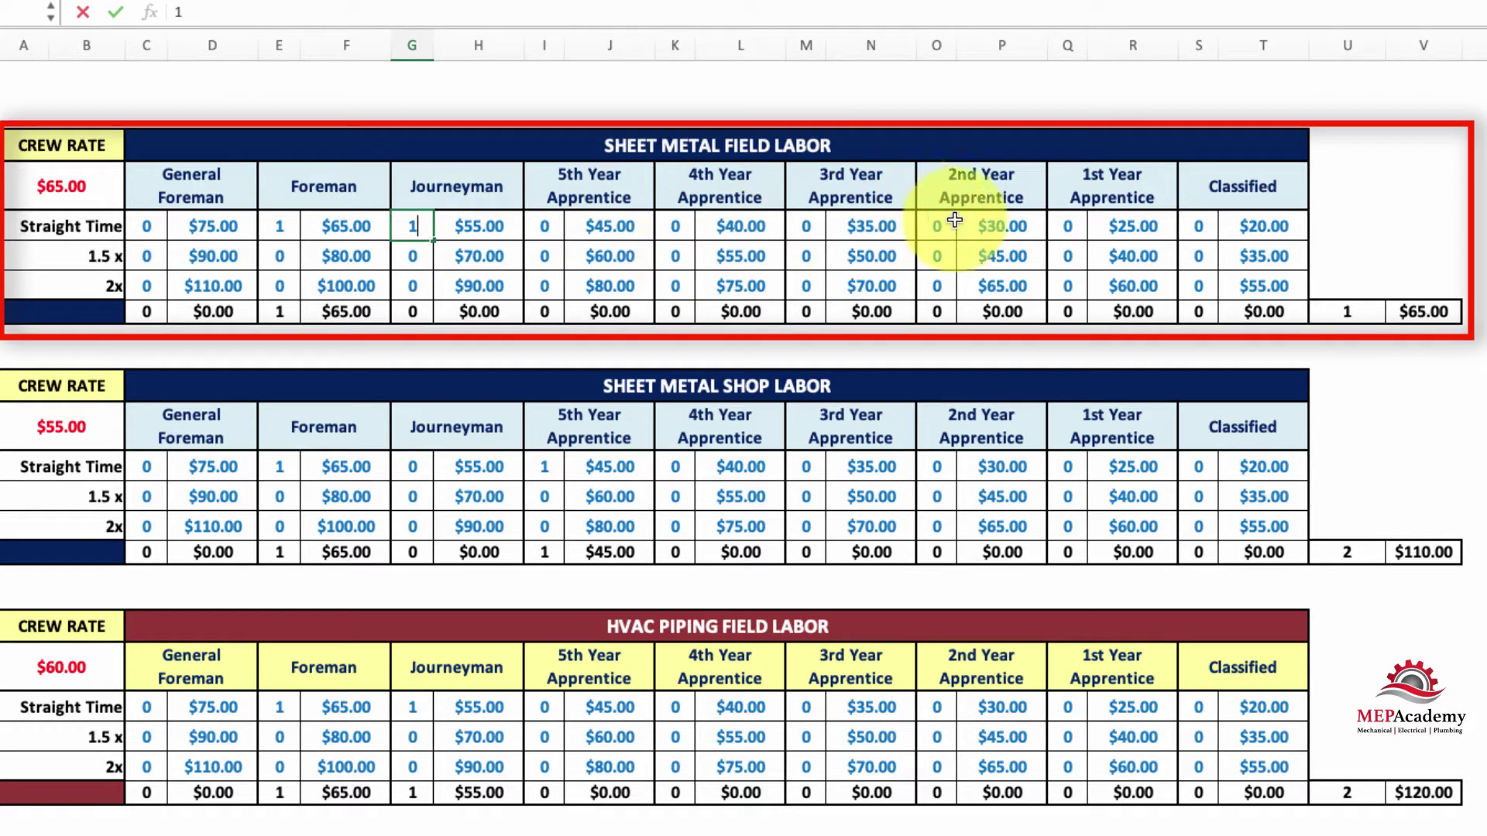
type("1")
left_click(1061, 236)
type("1")
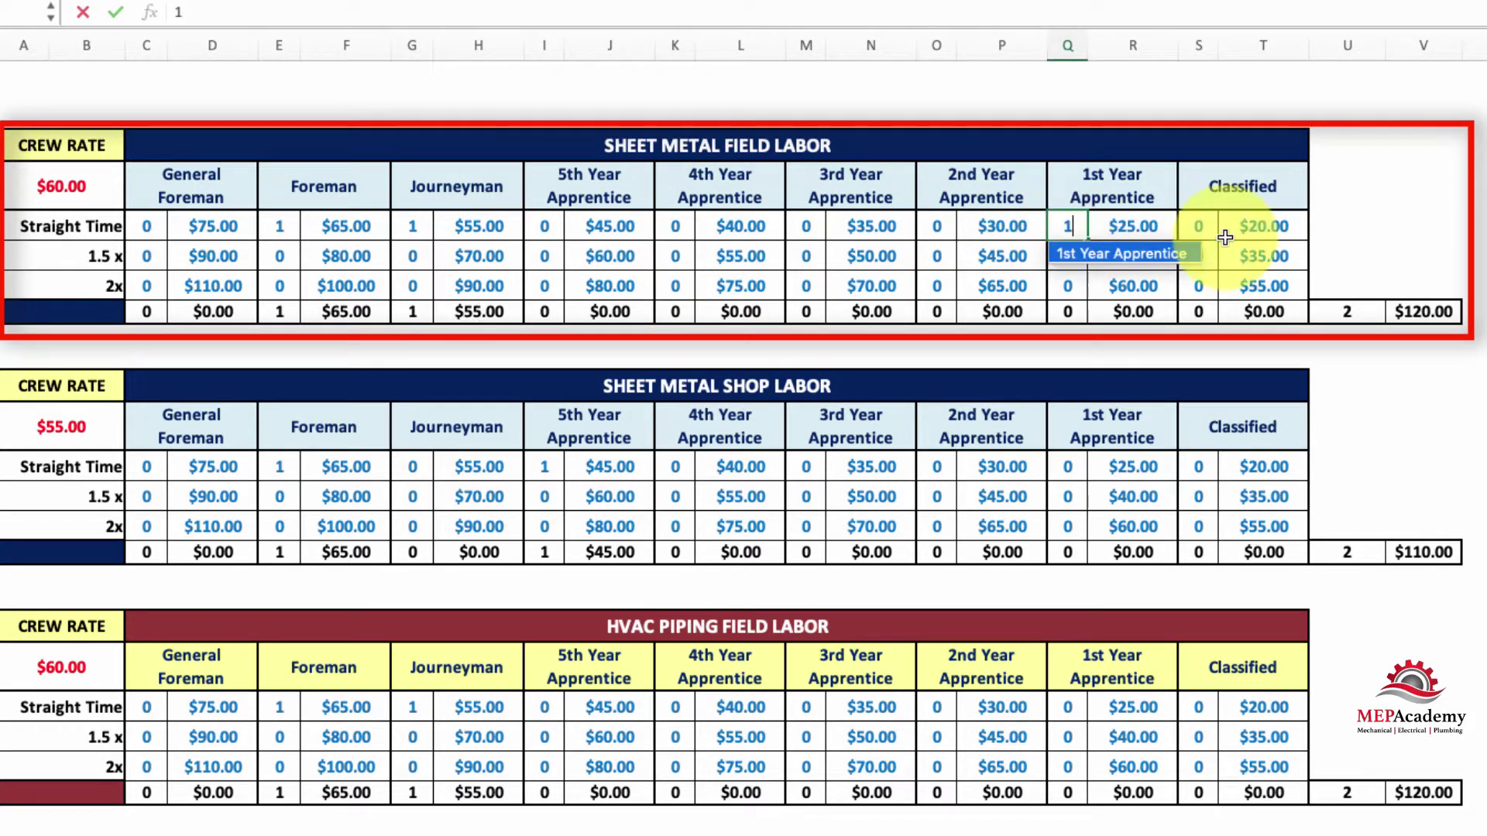
left_click(1366, 228)
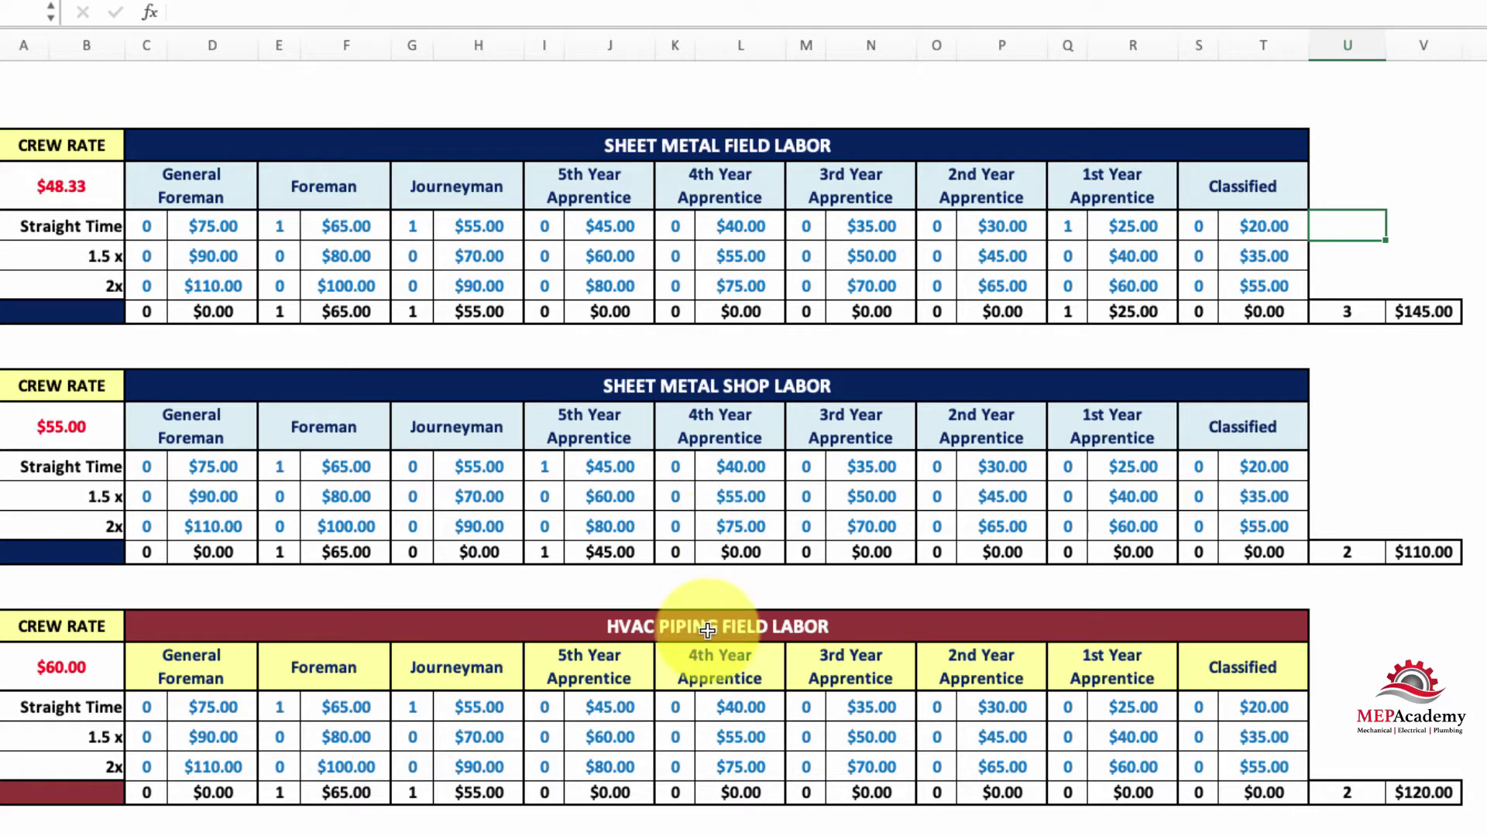
scroll(707, 630, "down", 6)
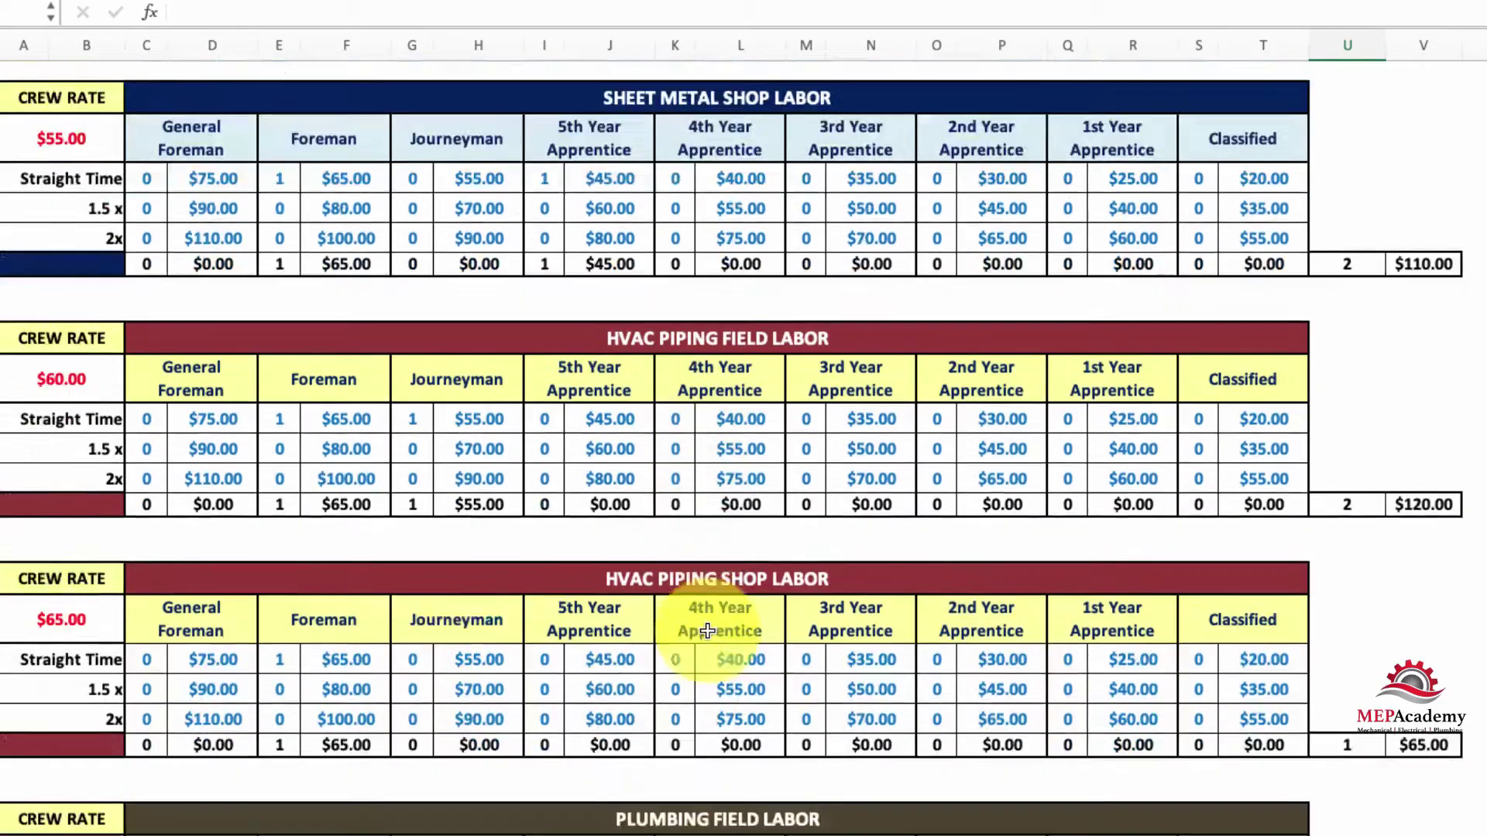
scroll(699, 391, "down", 3)
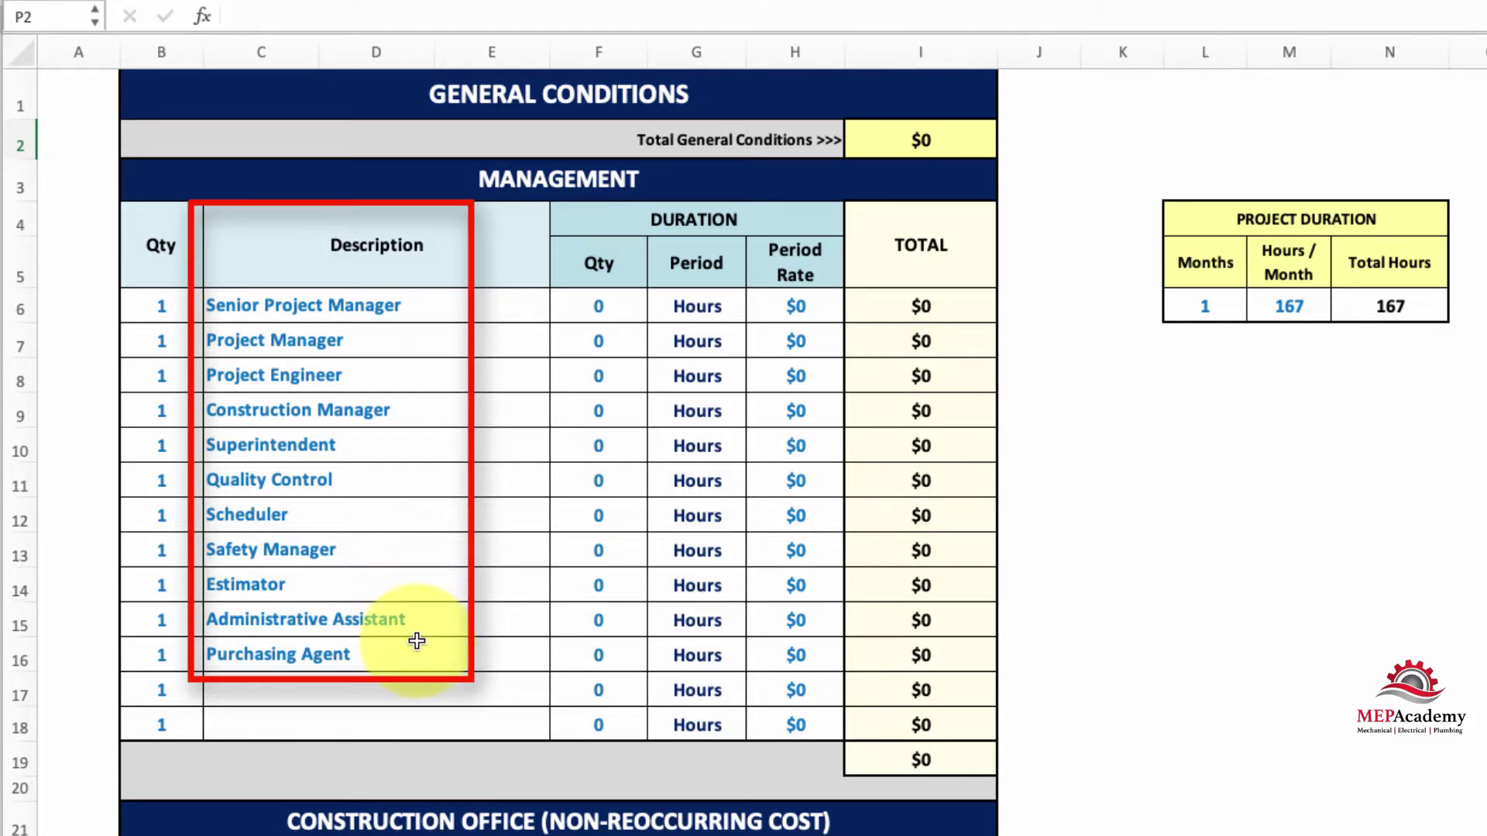
Set the project duration in the General Conditions sheet to 6 months
left_click(598, 306)
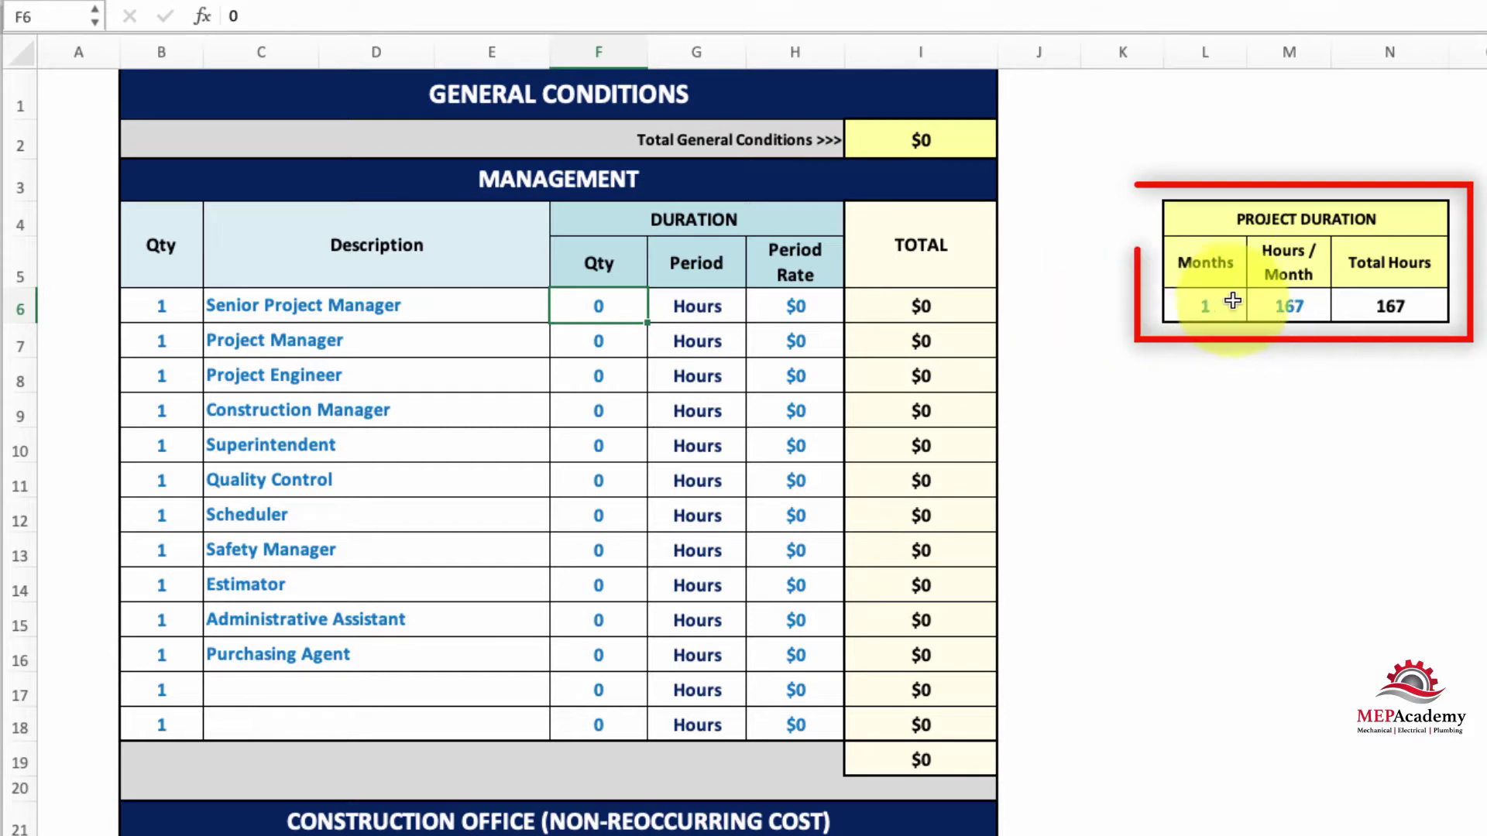
left_click(1217, 315)
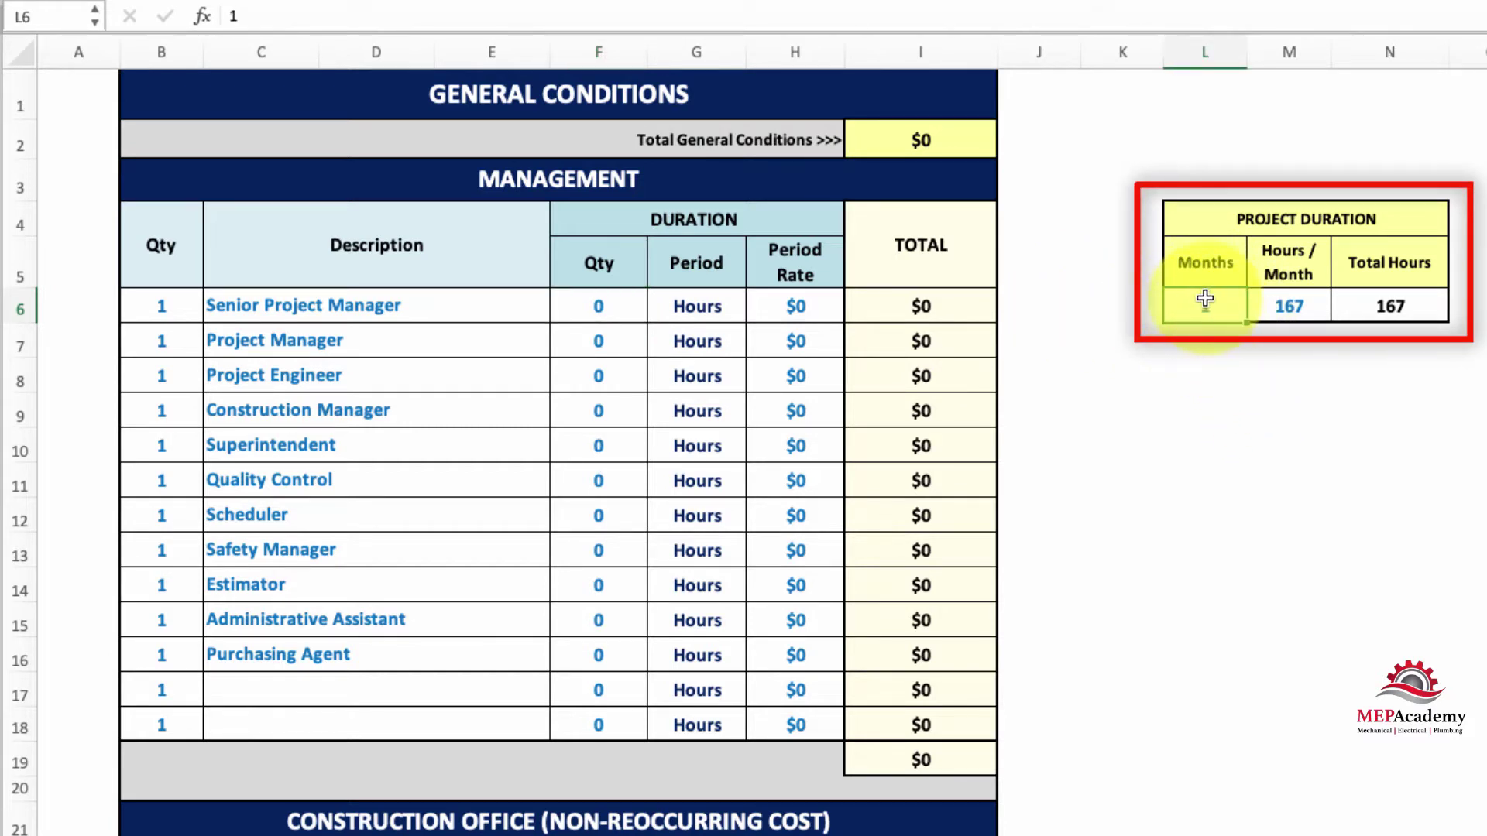
type("6")
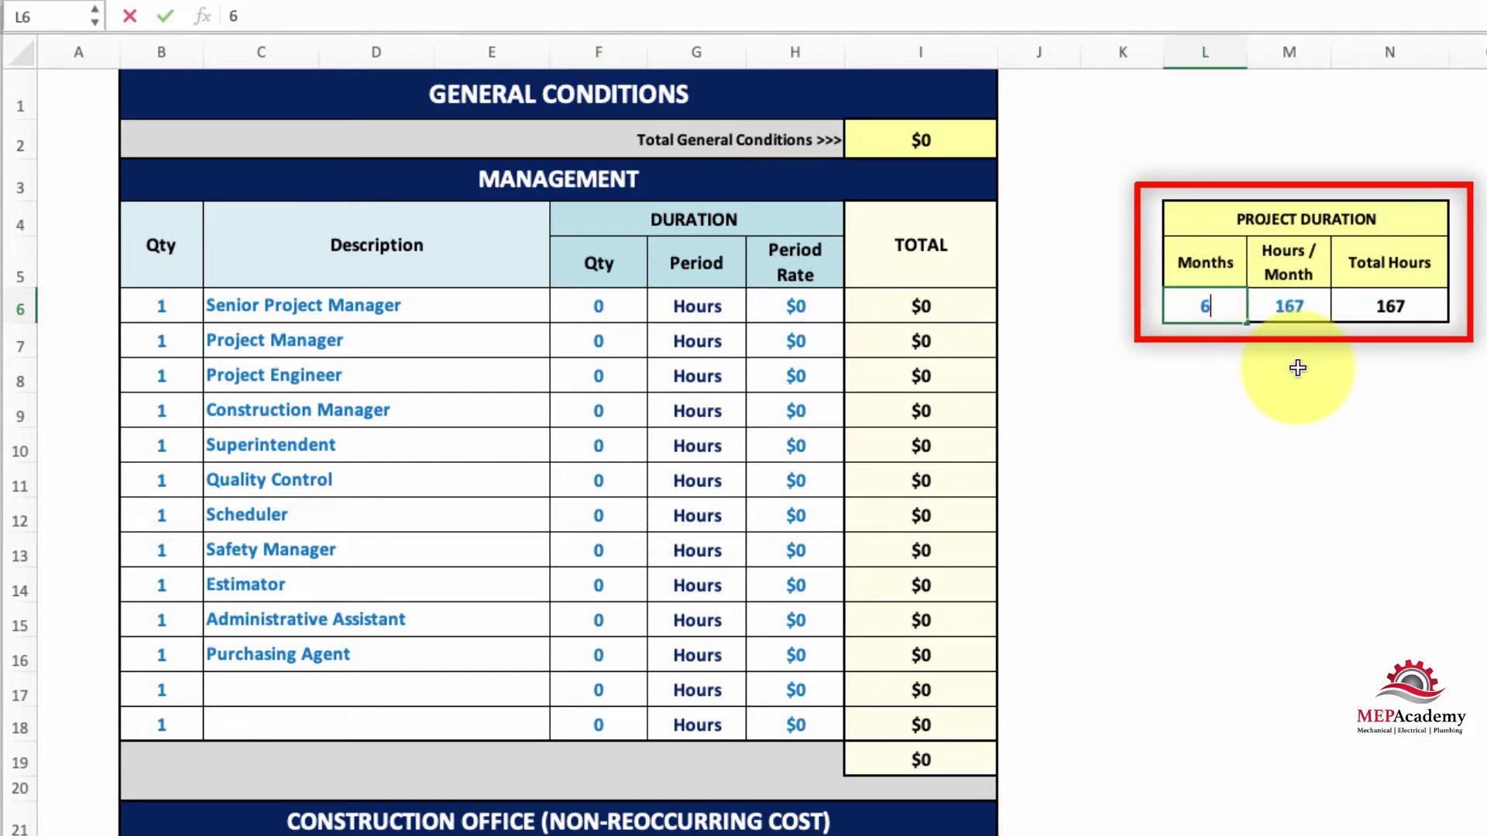
left_click(1289, 375)
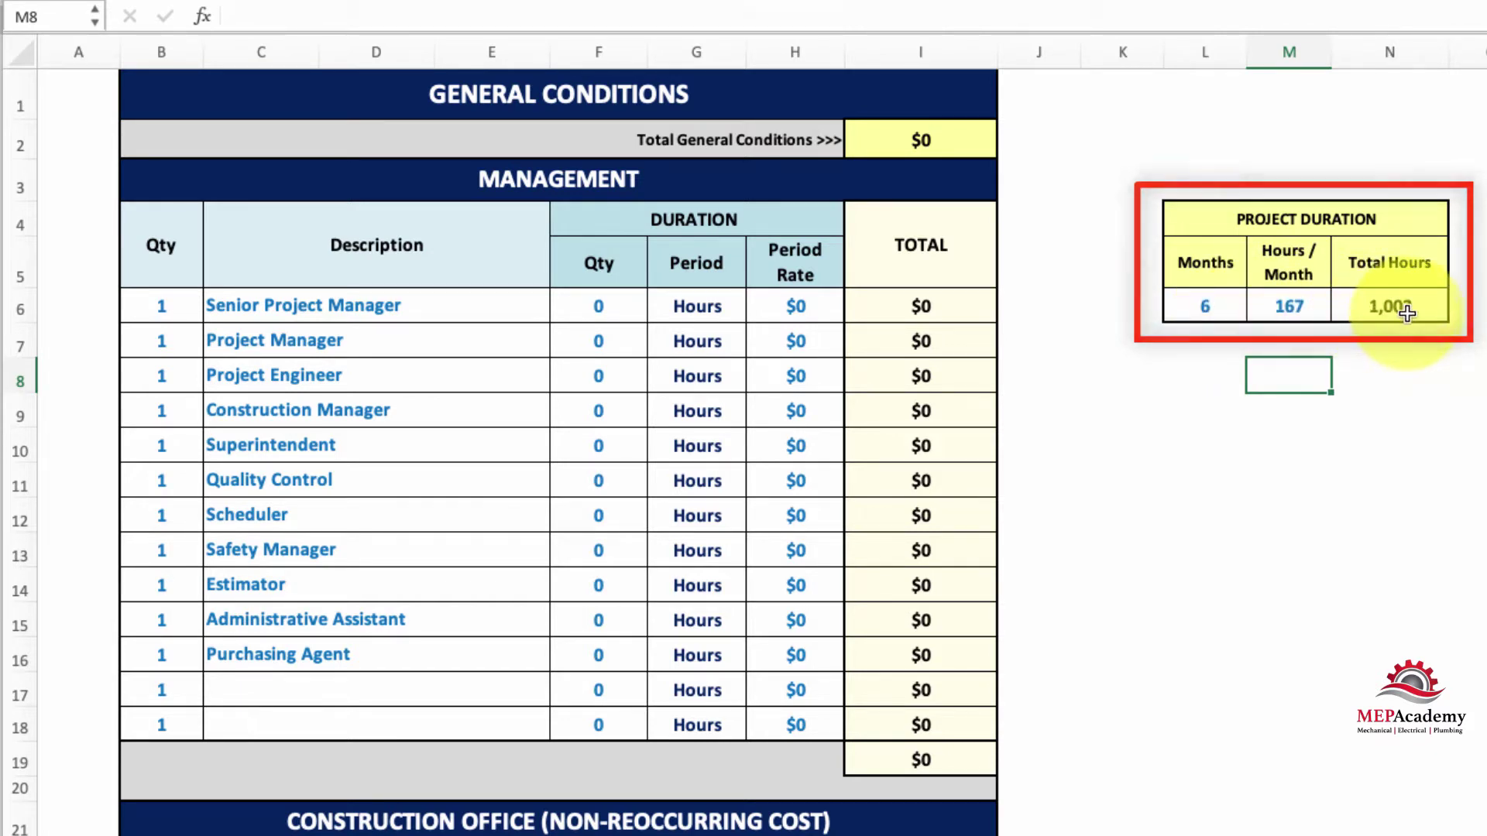
Enter 1002 hours at $125 for the Project Manager and 24 hours at $150 for the Senior Project Manager
left_click(598, 312)
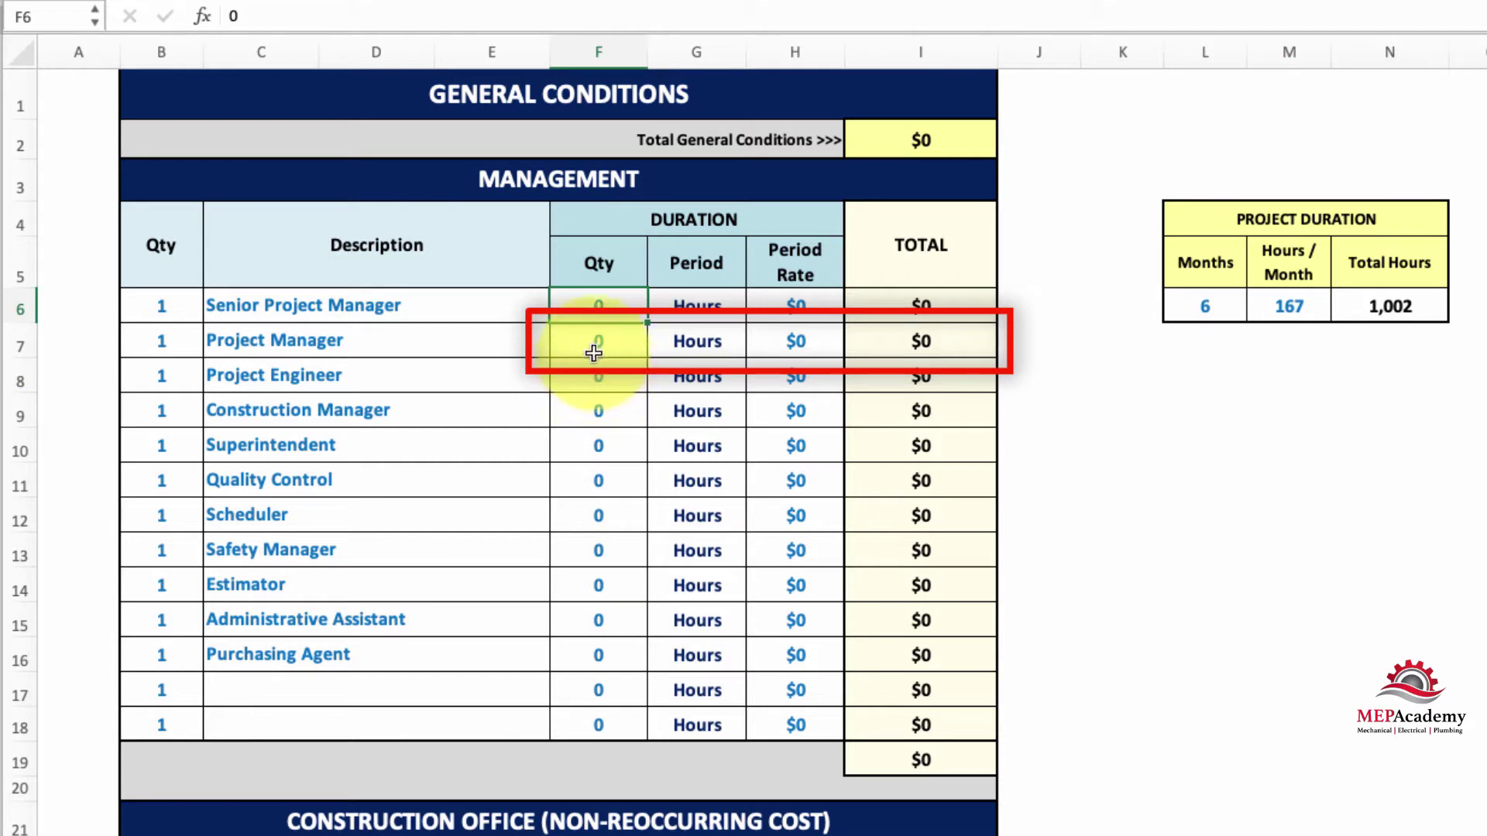
left_click(590, 341)
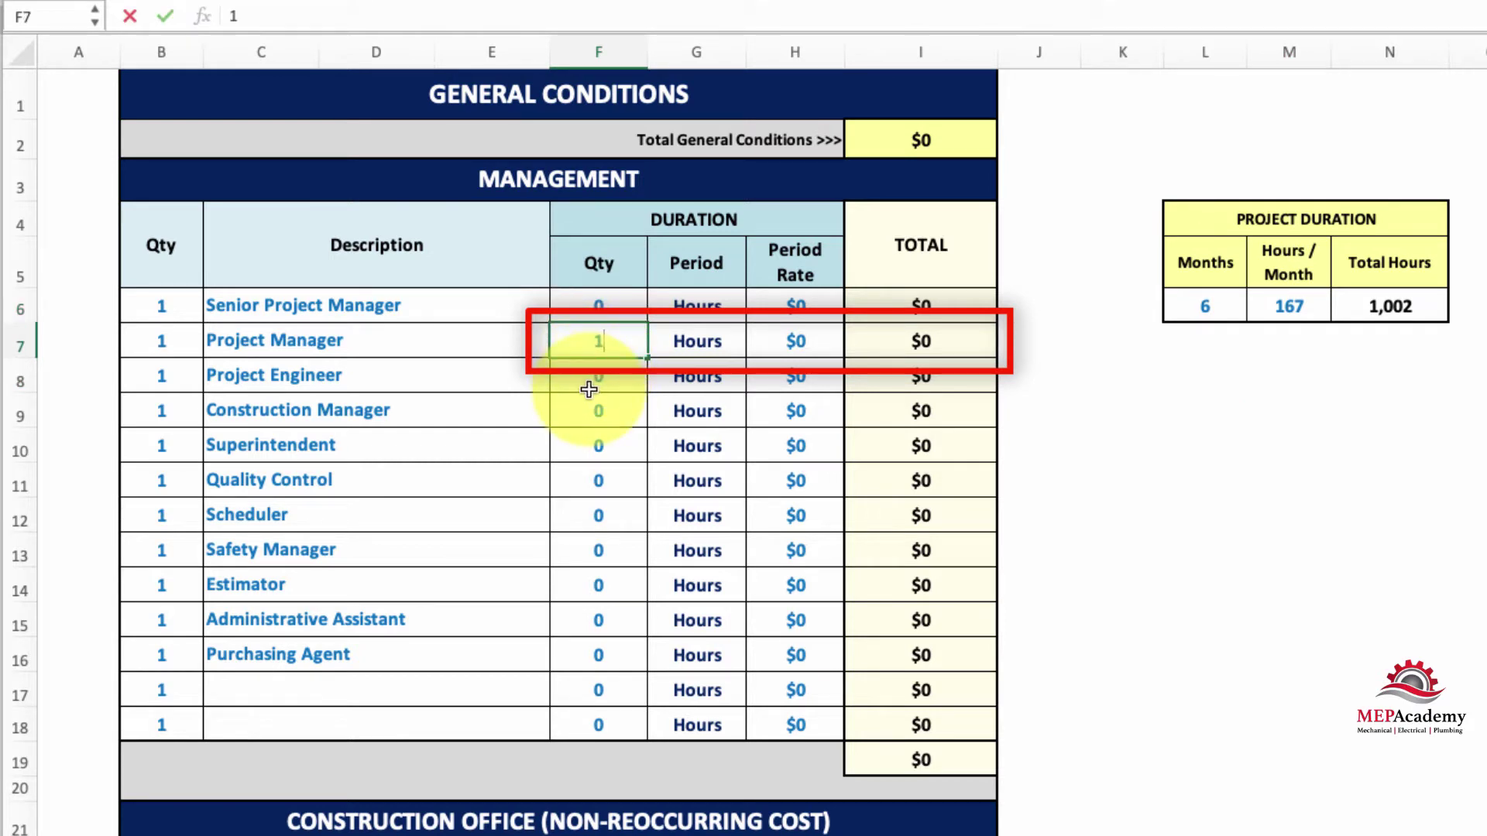
type("1002")
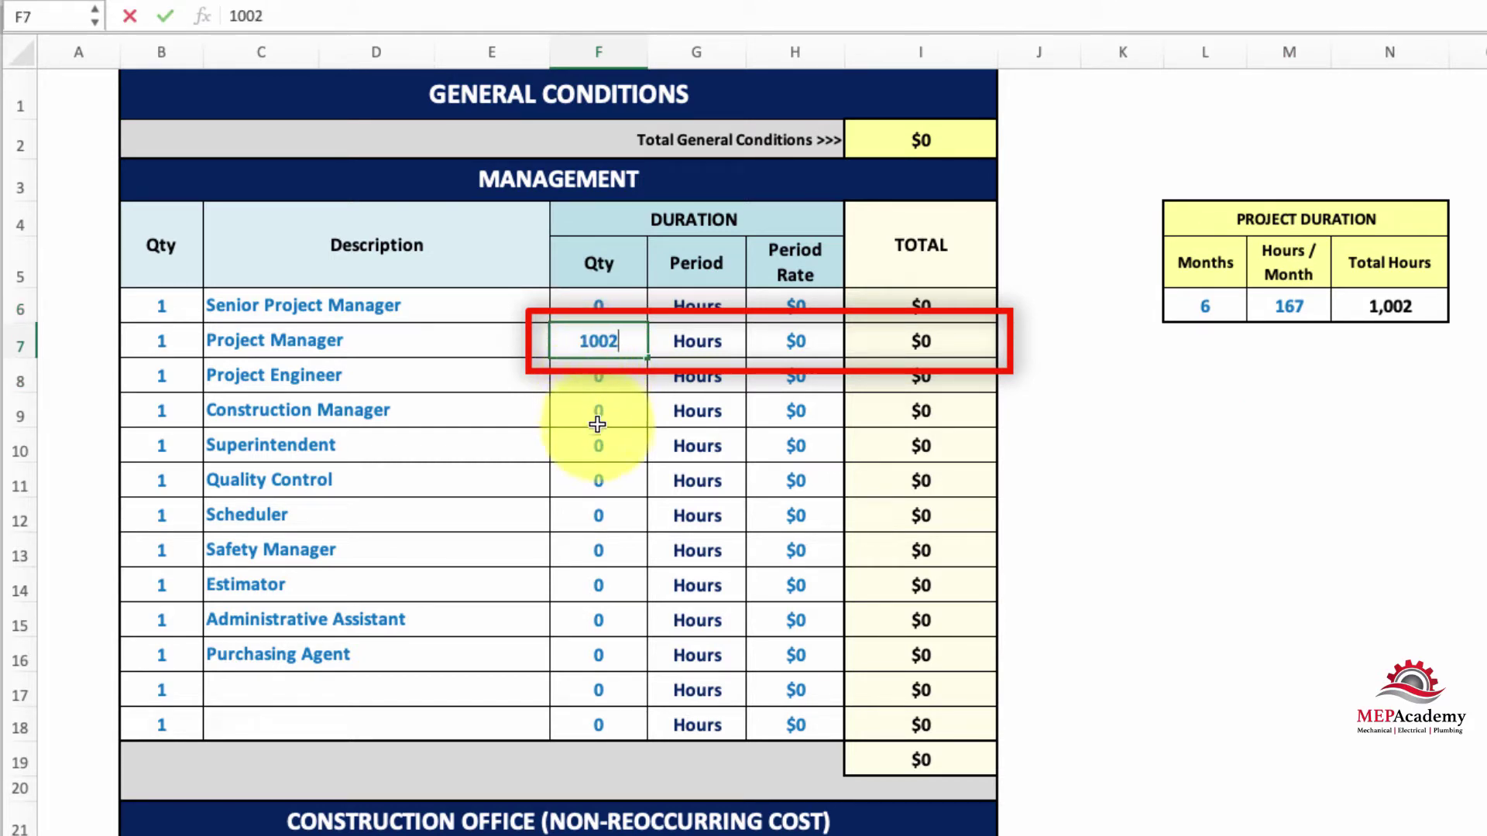
key("Return")
left_click(794, 335)
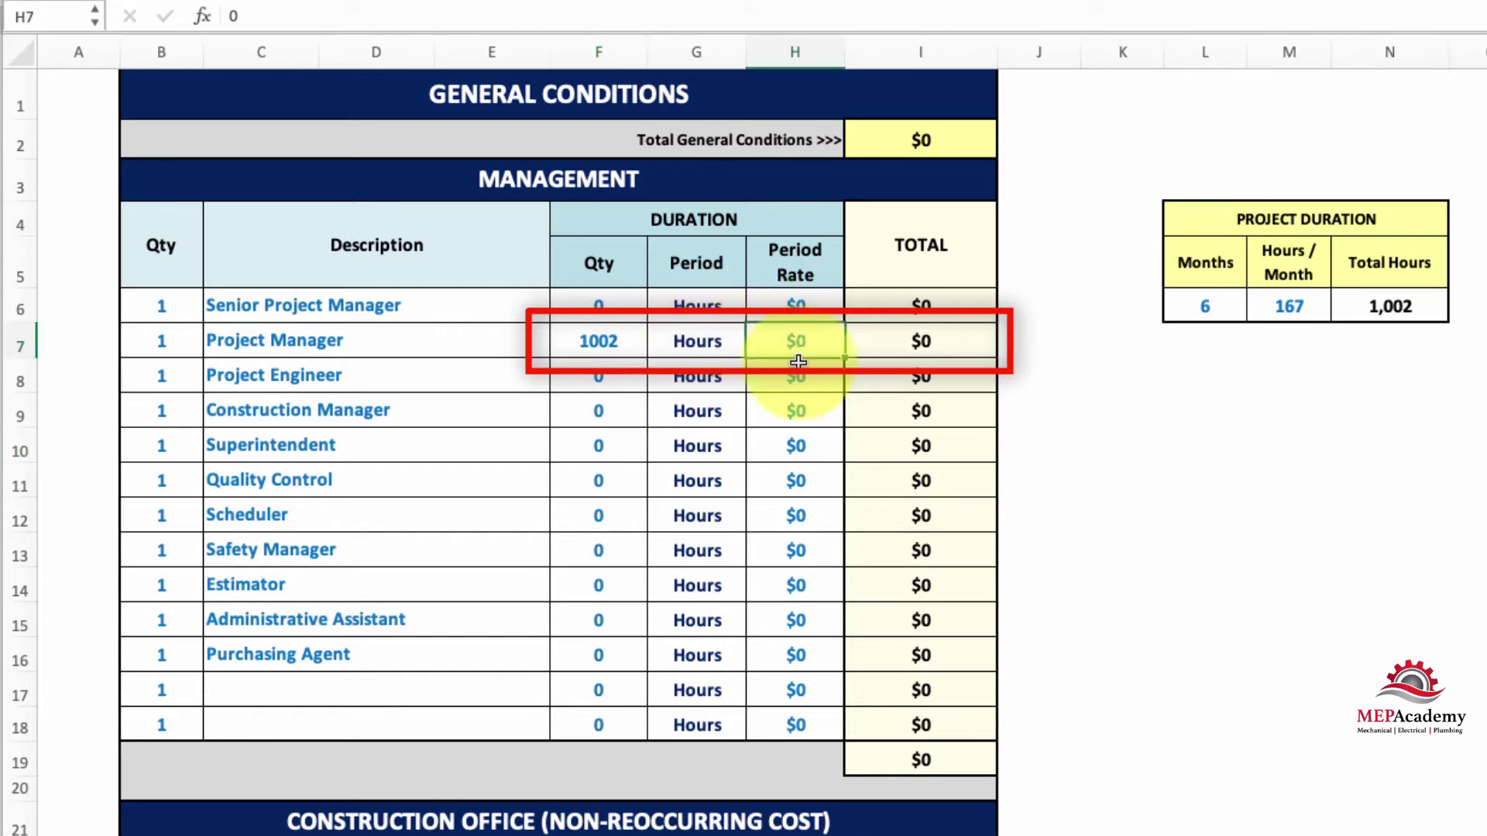
left_click(816, 437)
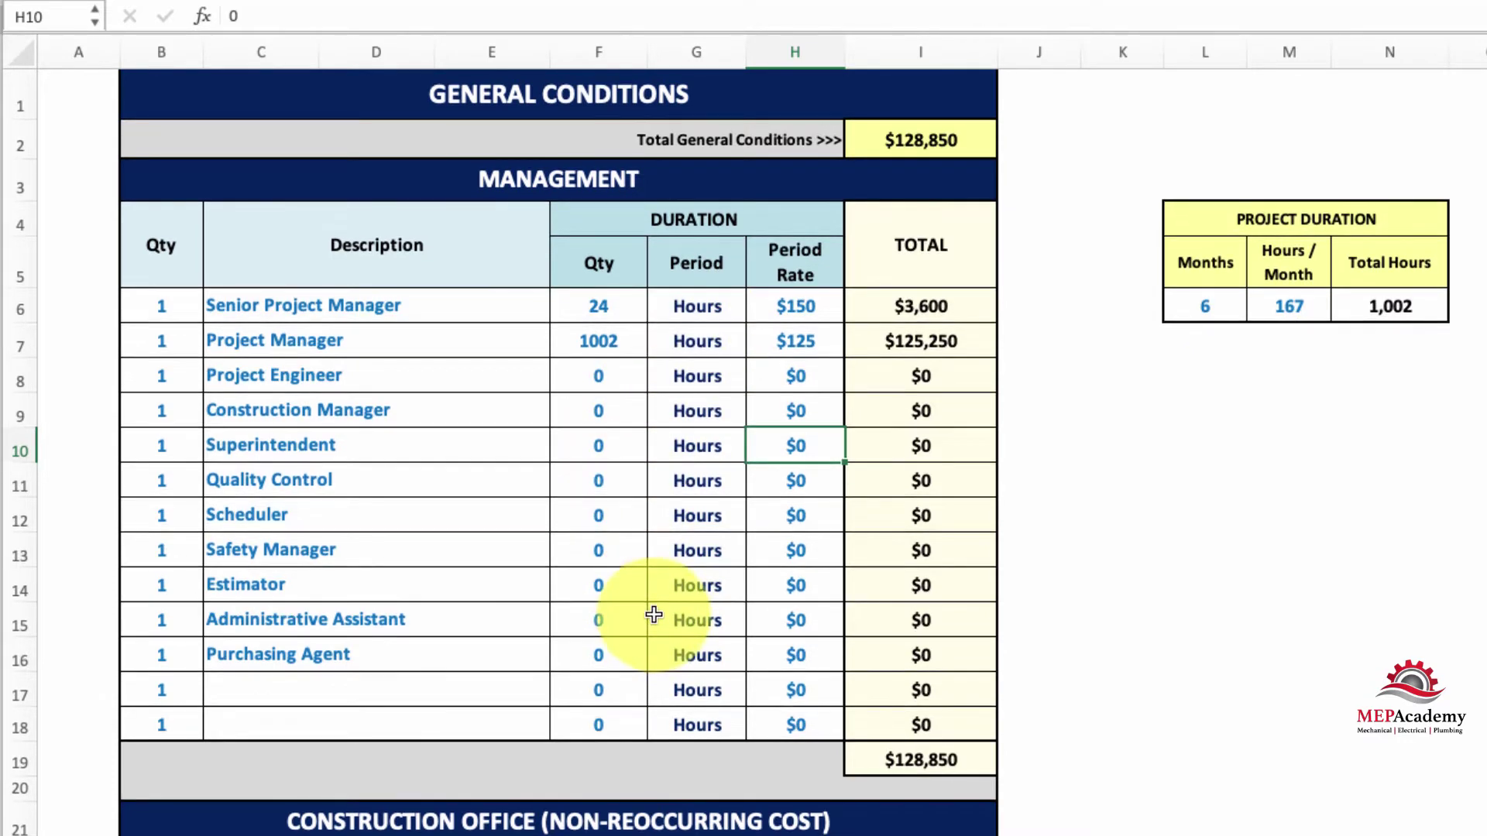
Enter a lump sum duration quantity of 1 at a rate of $5,000 for Mobilization / Demobilization
scroll(654, 614, "down", 4)
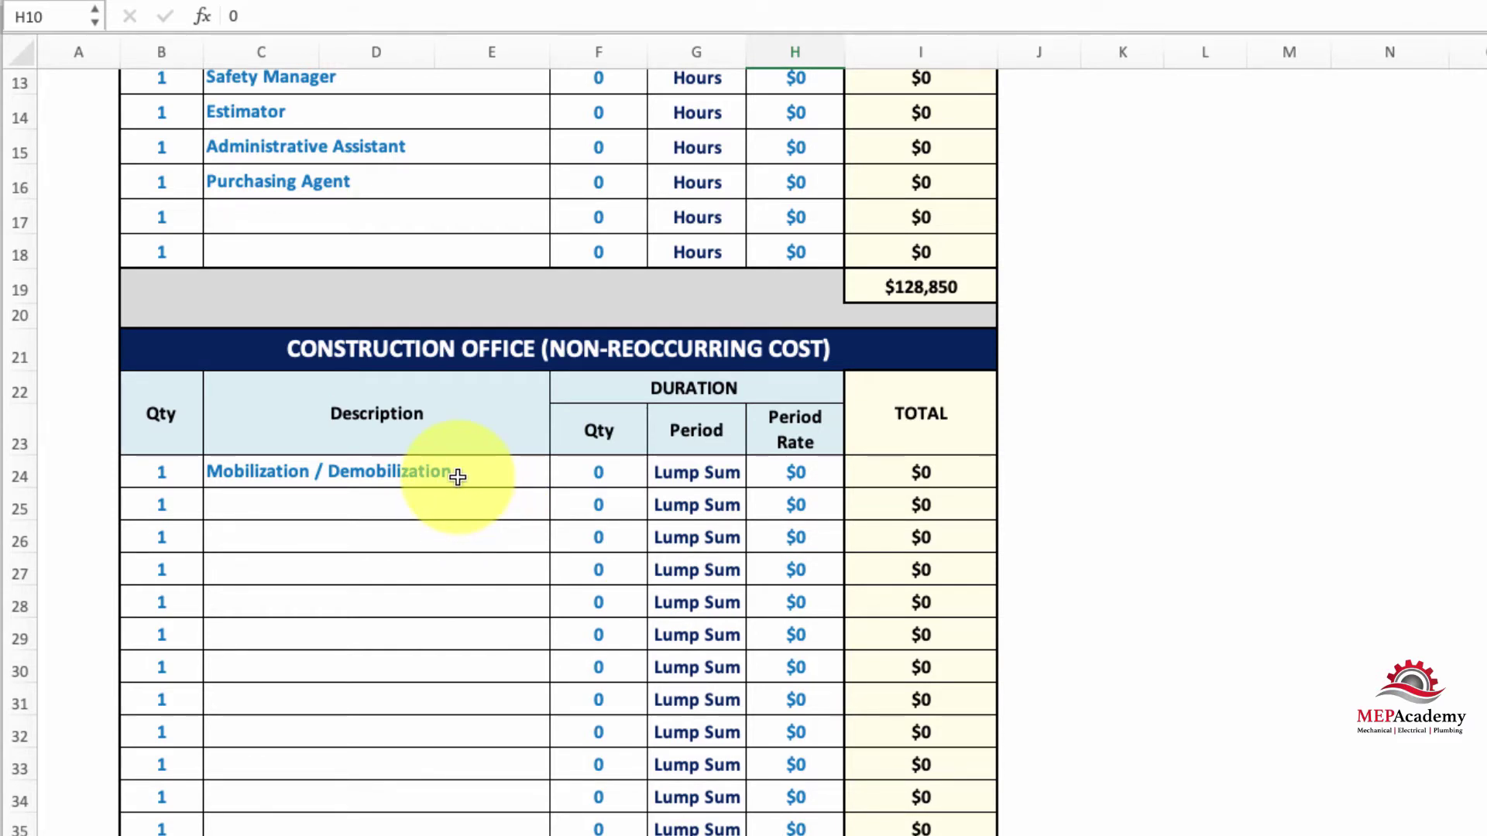
left_click(596, 474)
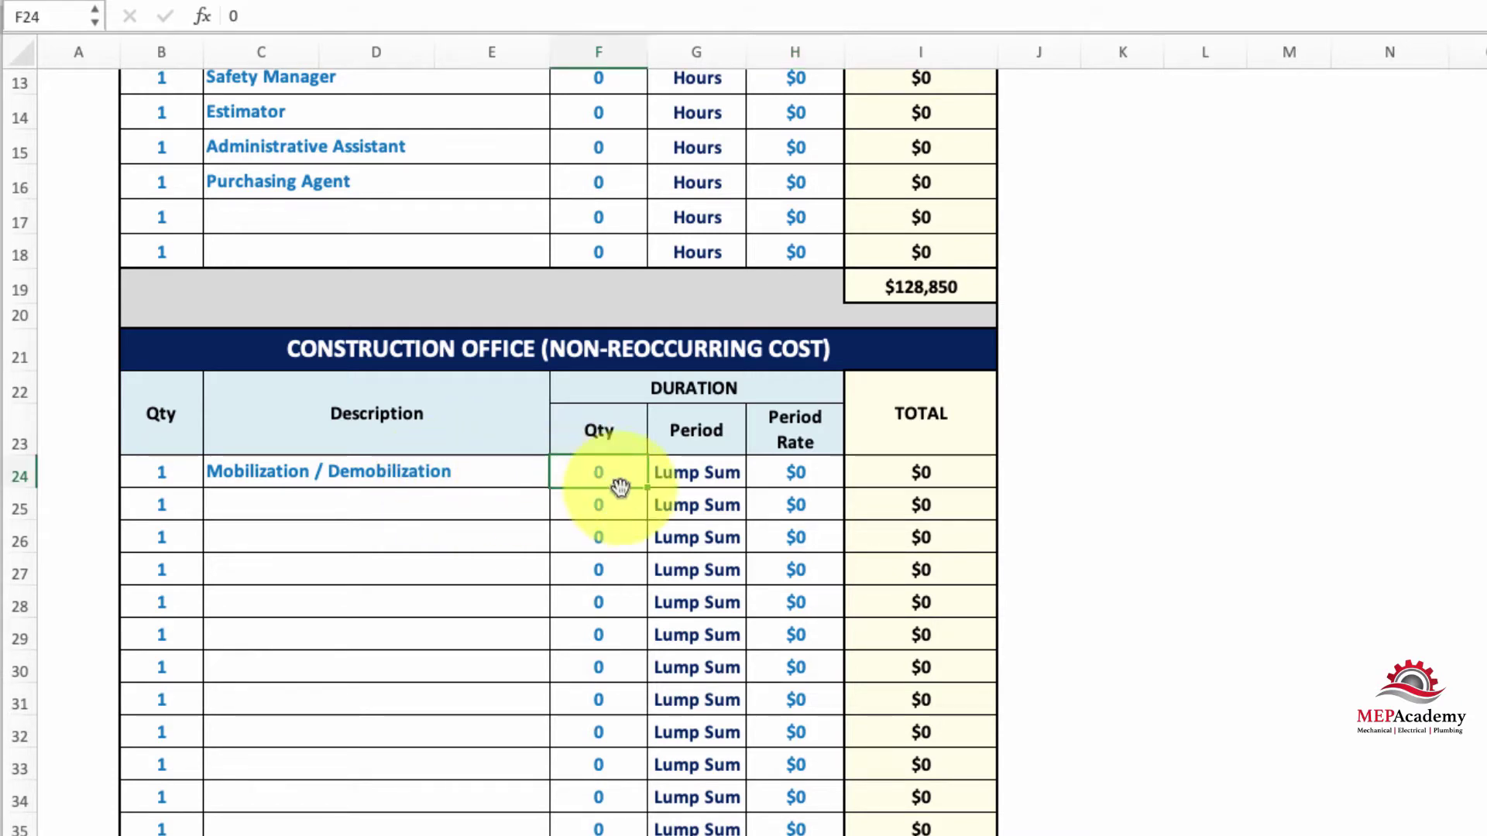
type("1")
left_click(796, 474)
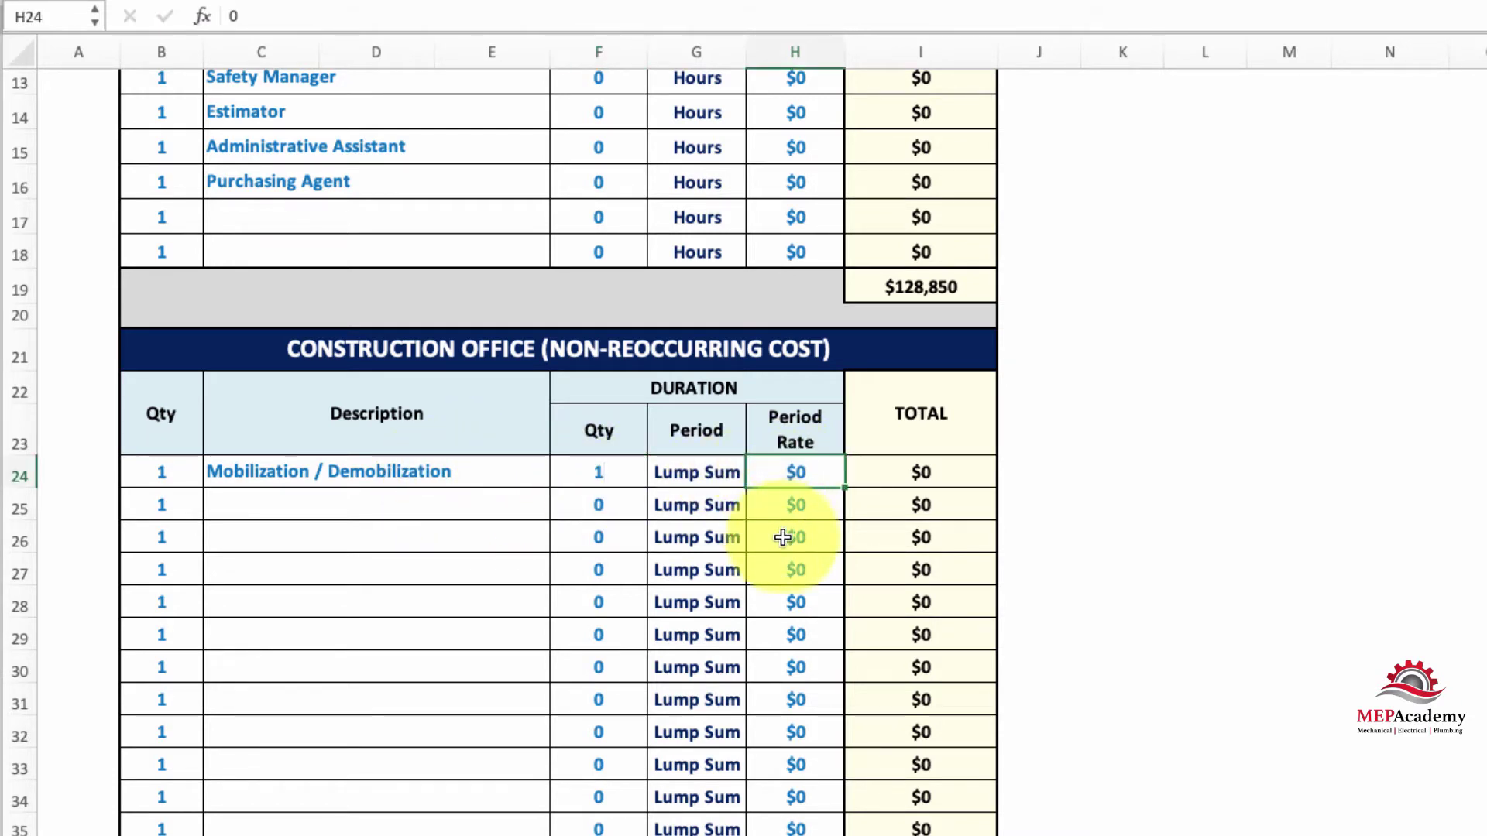
type("5000")
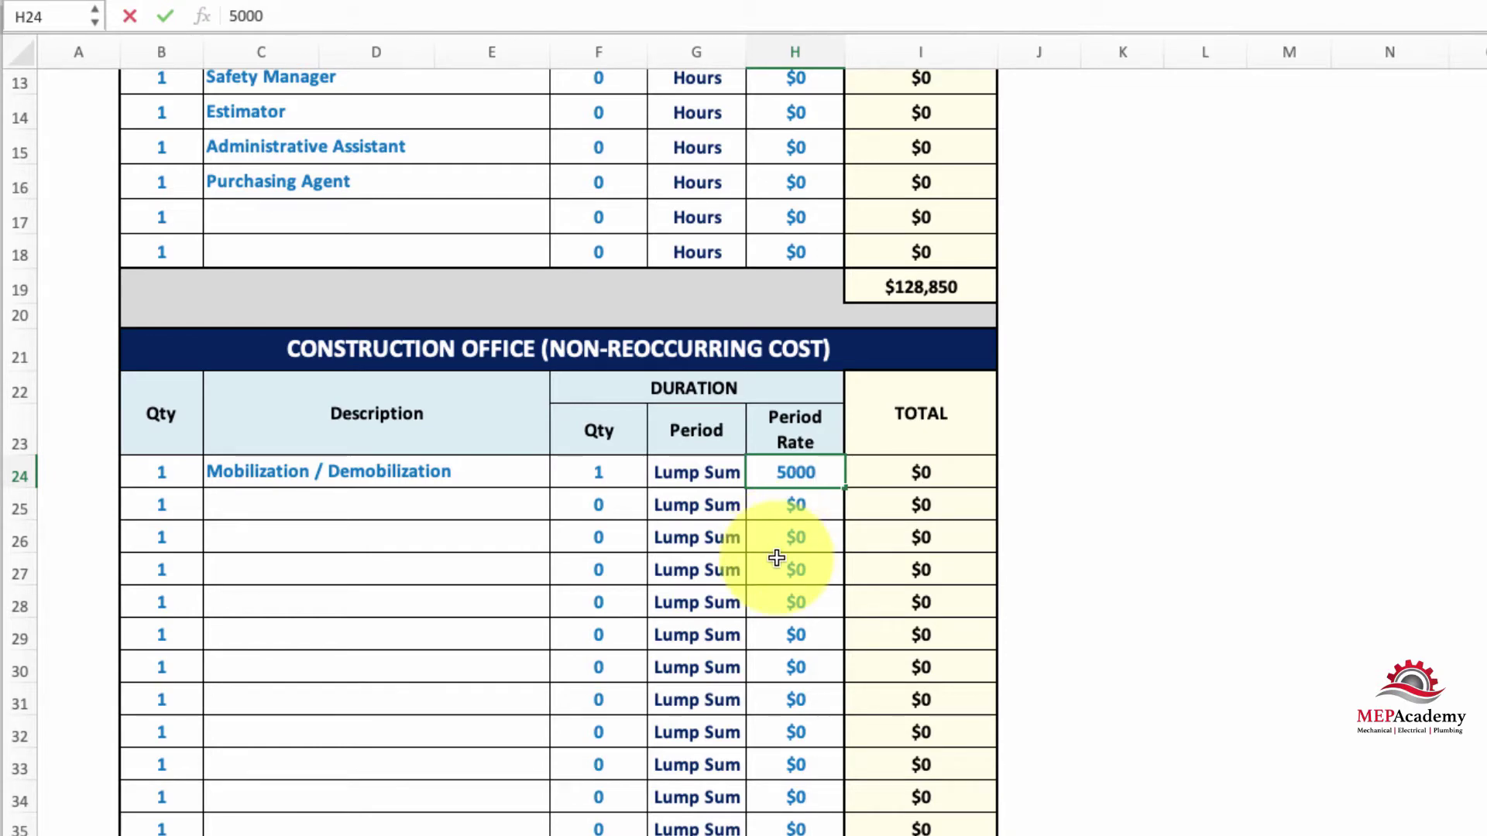
left_click(777, 558)
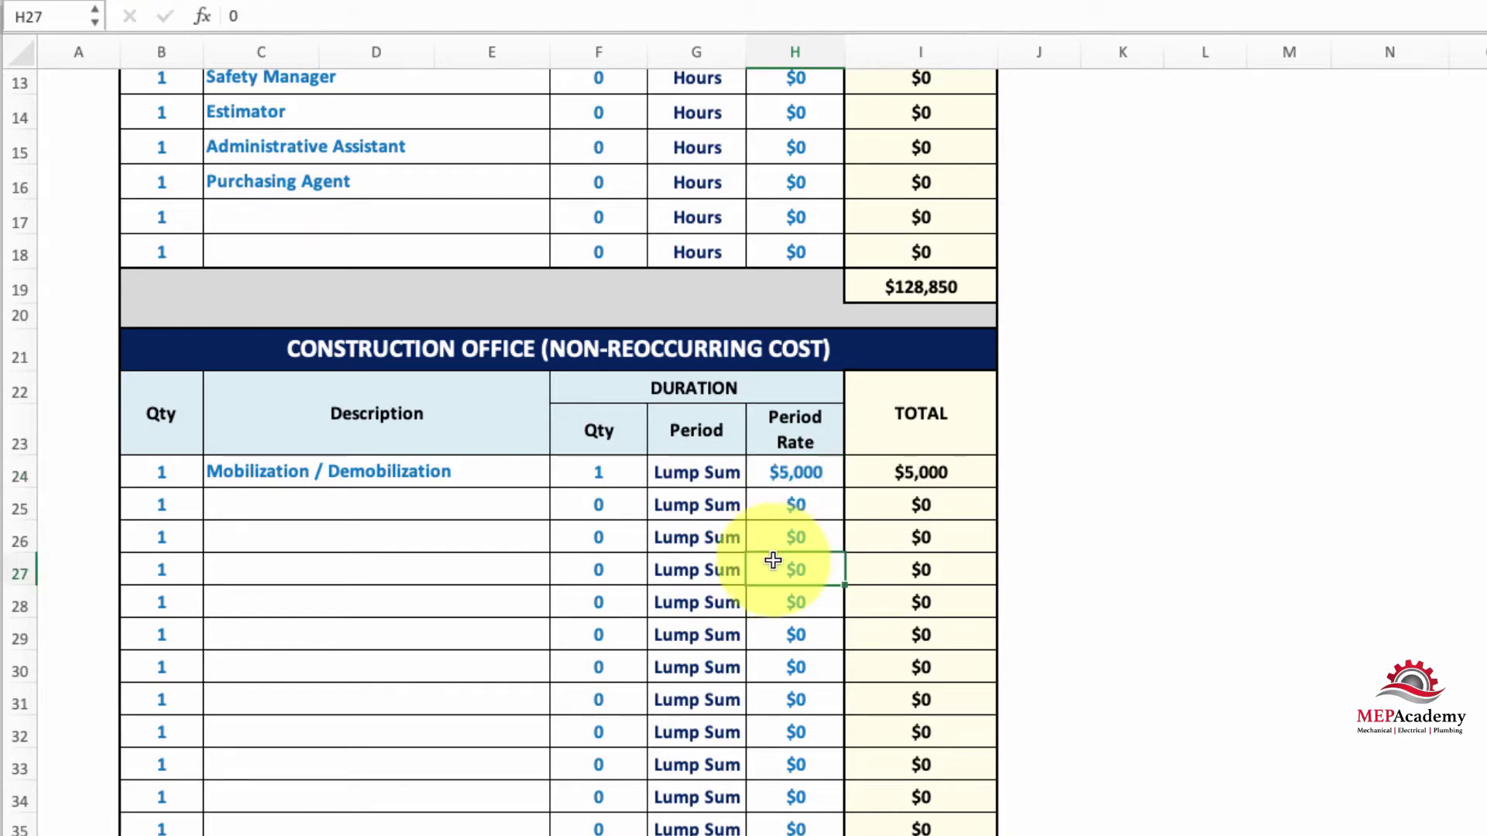
scroll(773, 561, "down", 5)
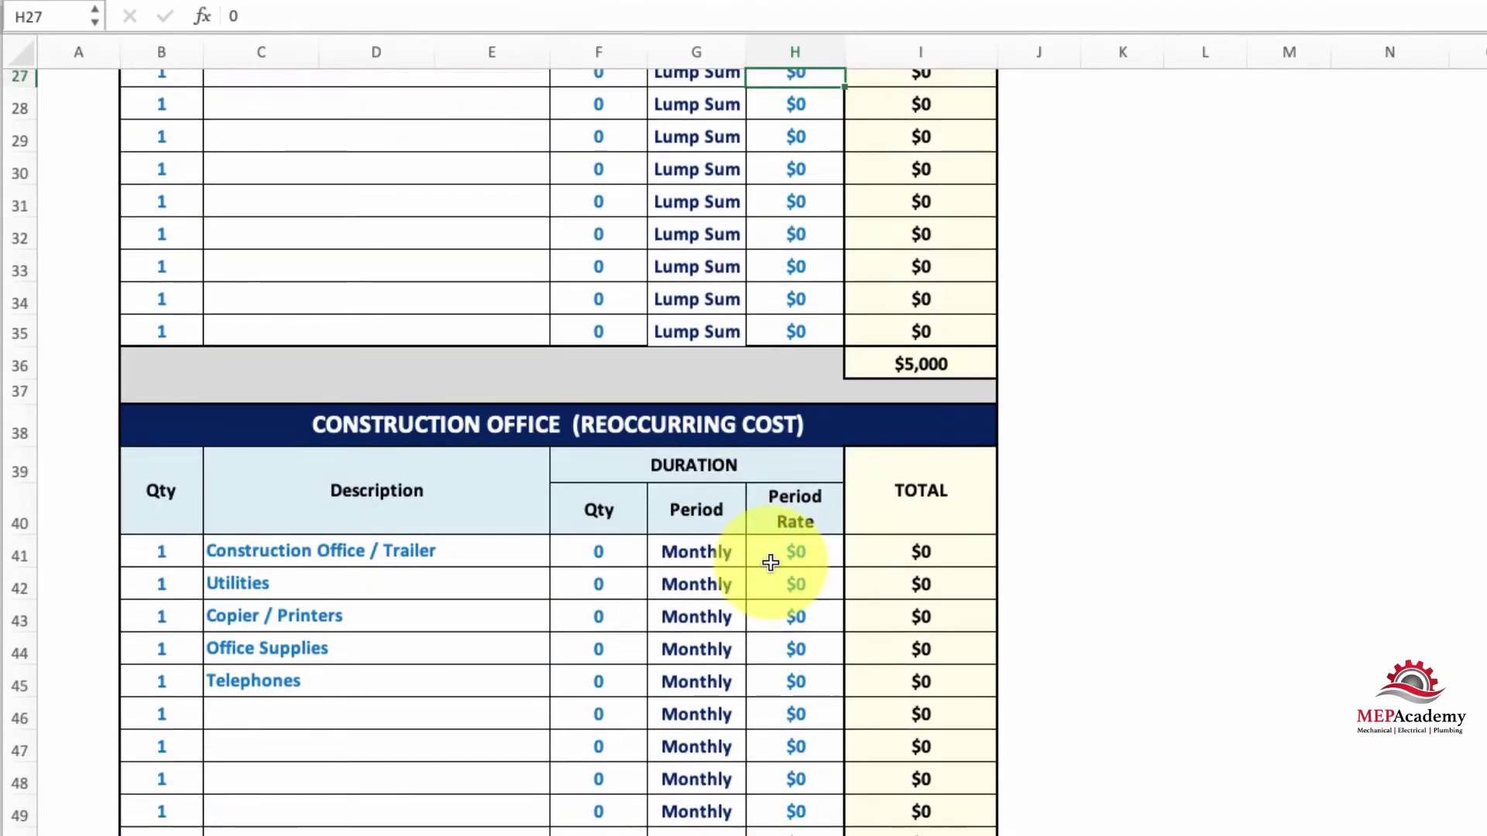
scroll(770, 563, "down", 2)
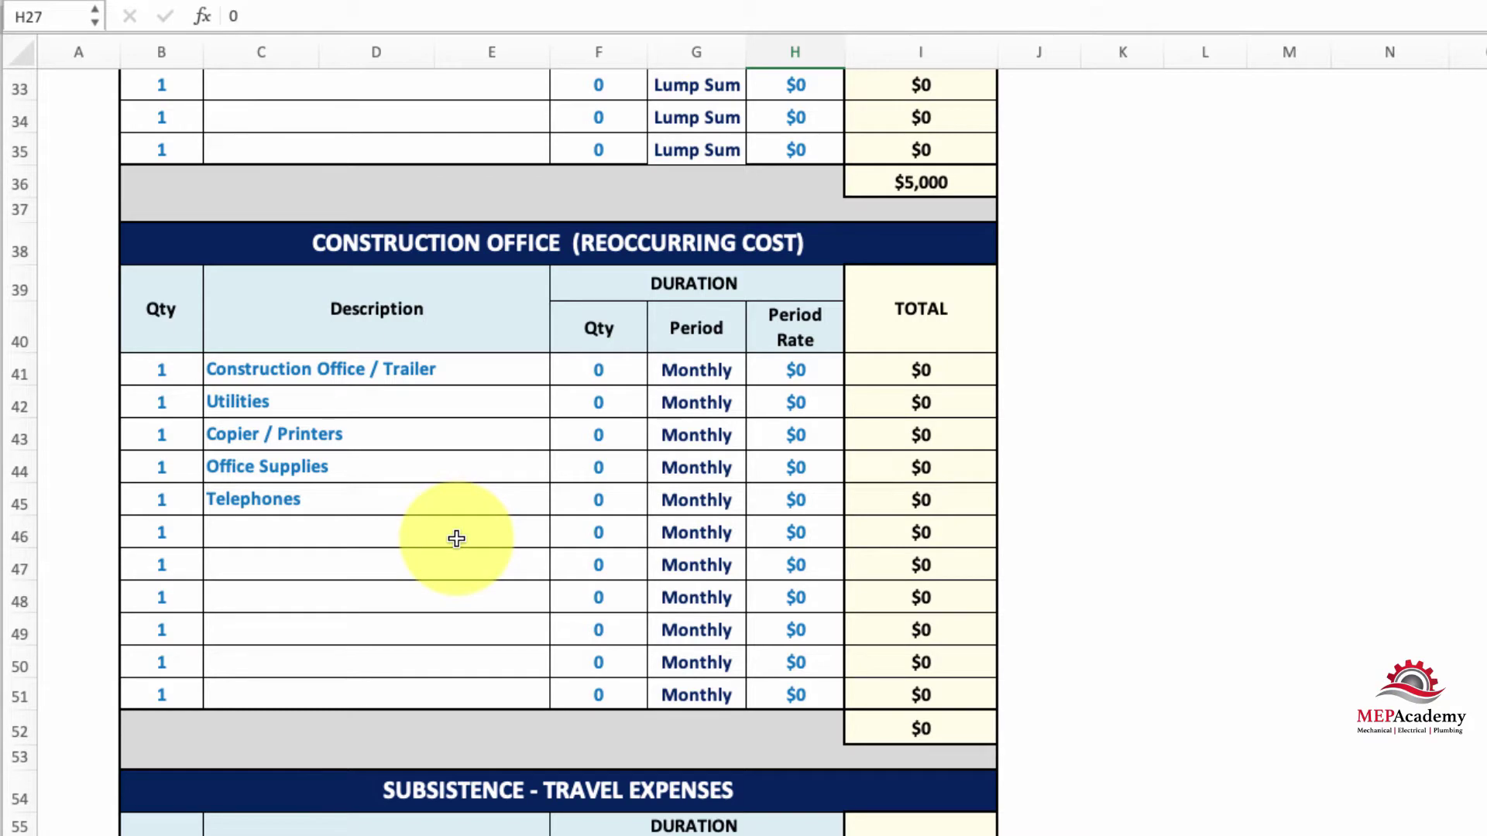
scroll(456, 539, "down", 3)
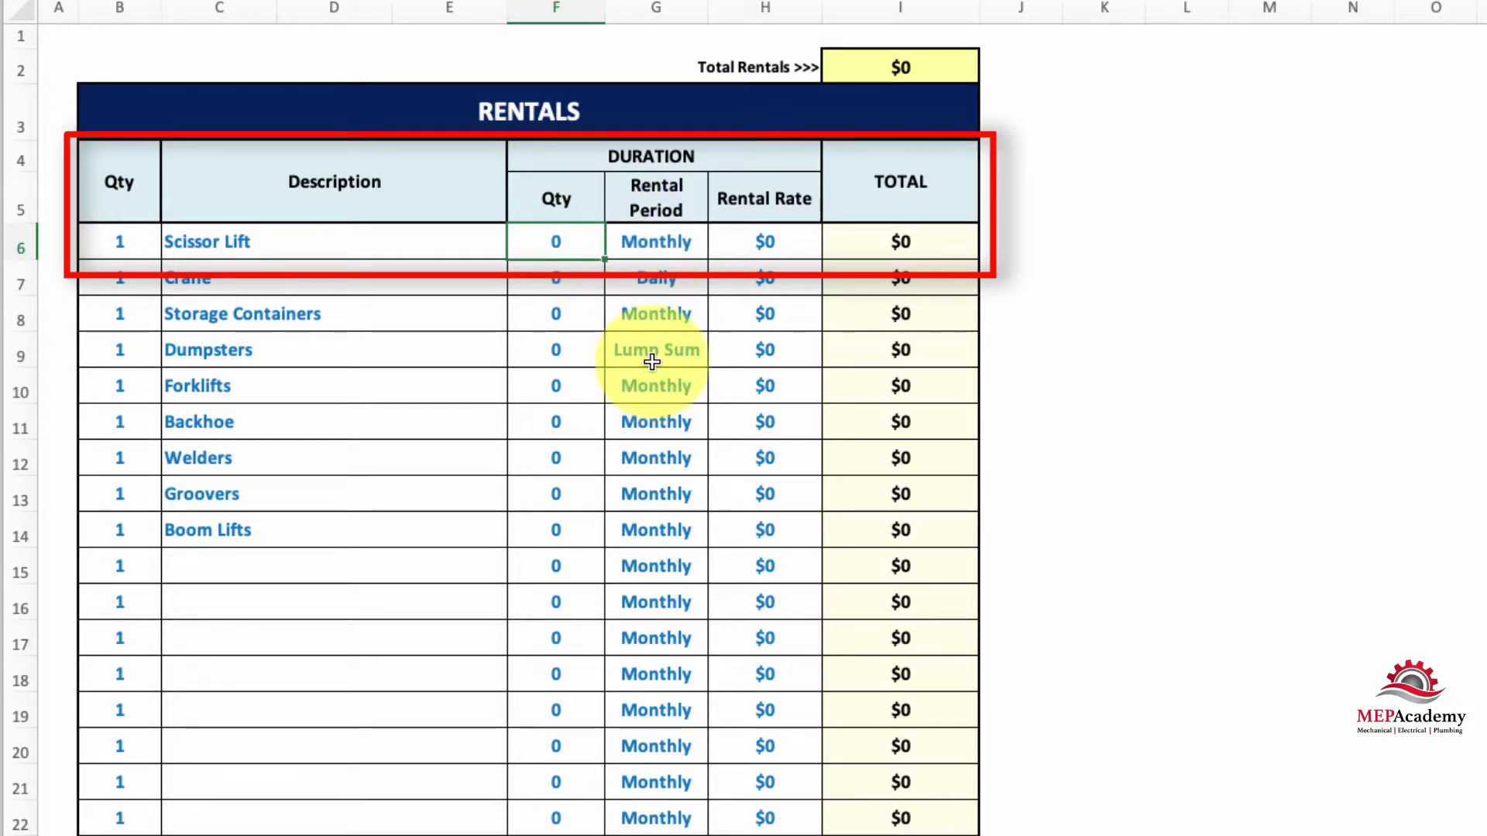
Set the Scissor Lift rental to 2 units for 6 months at a monthly rental rate of $600
double_click(574, 255)
key("ctrl+Return")
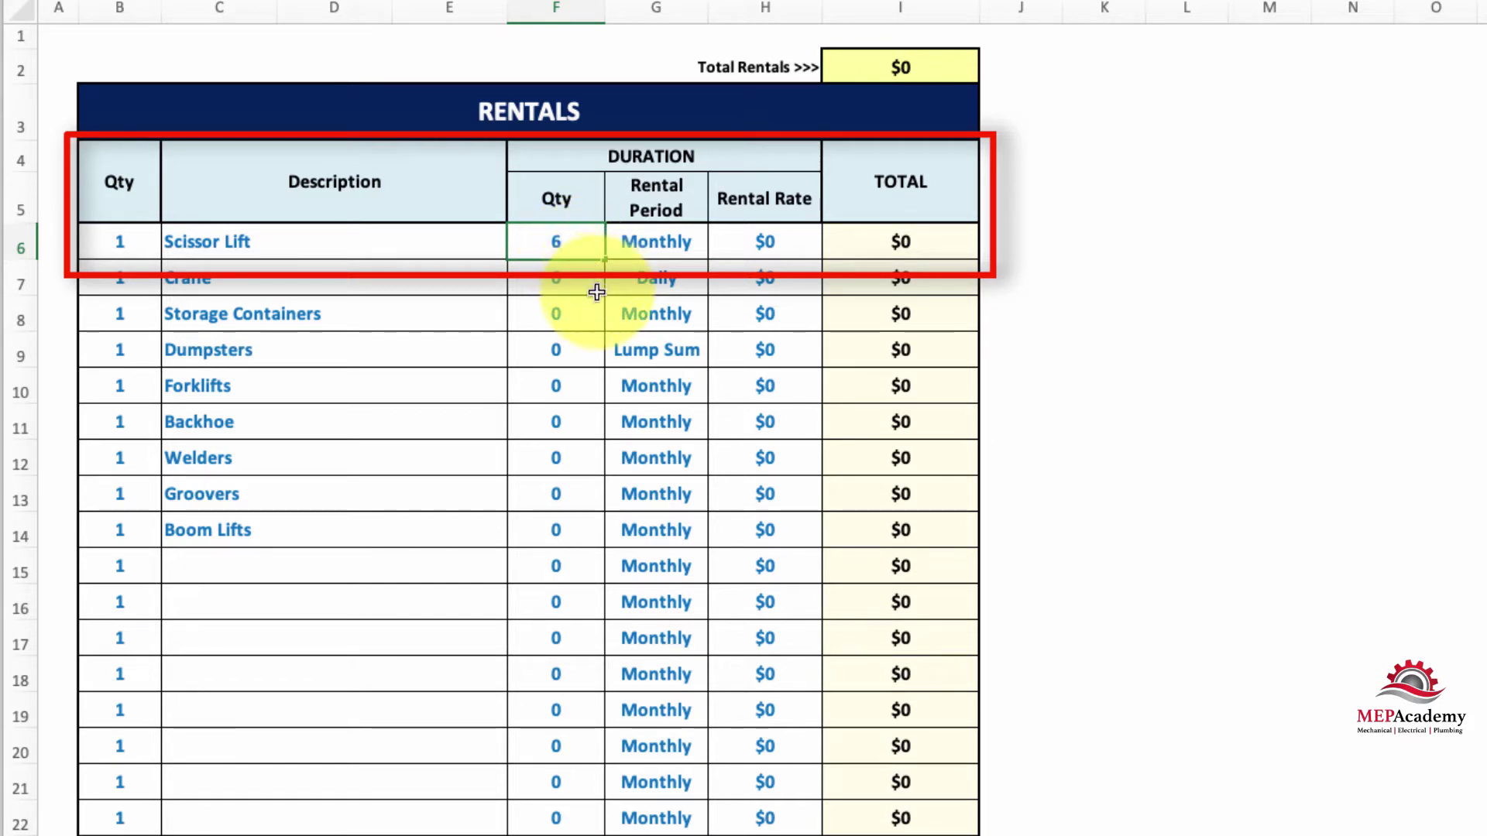
left_click(761, 241)
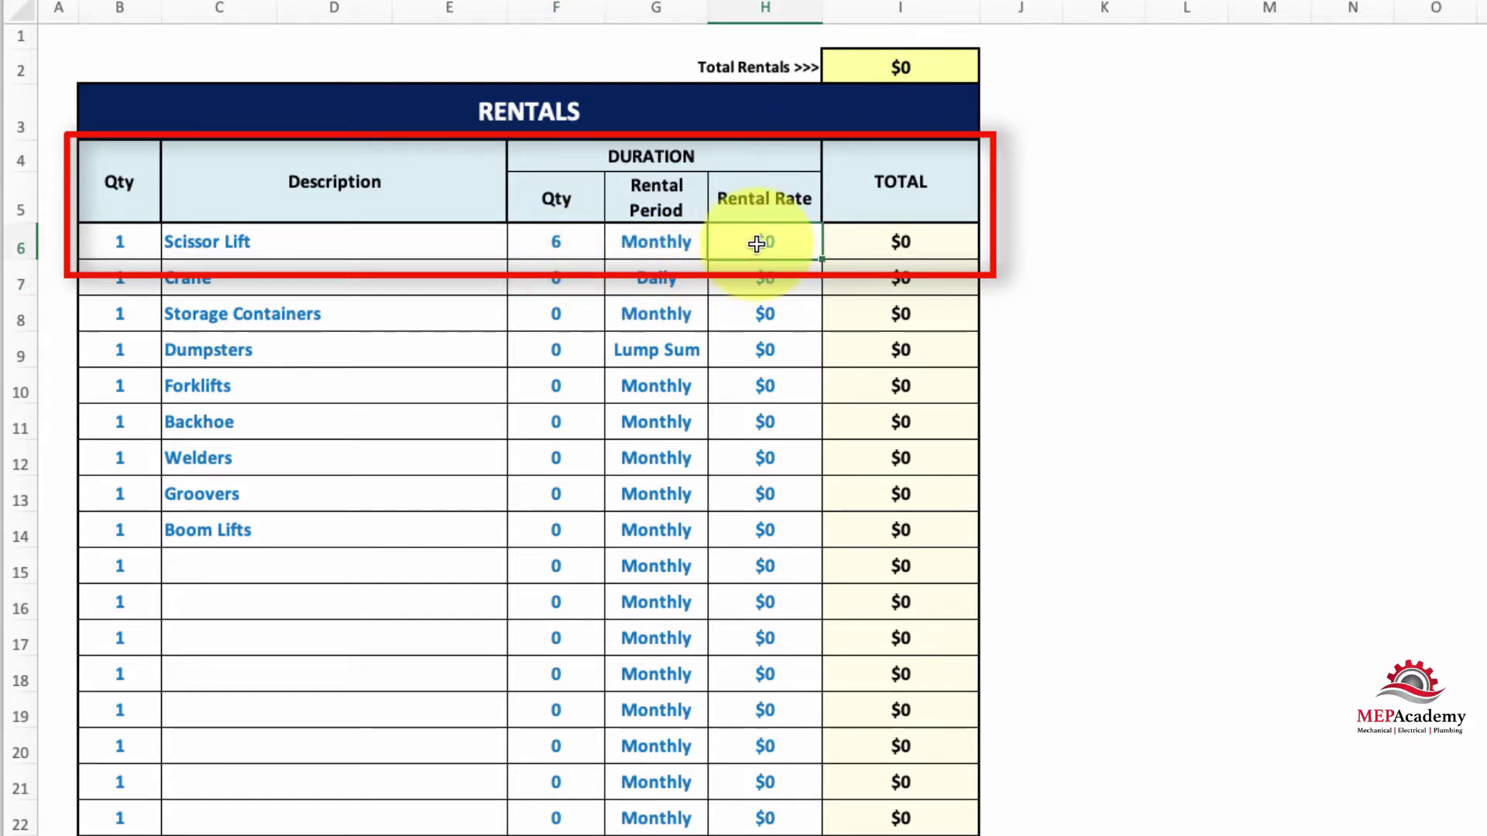
type("600")
left_click(787, 303)
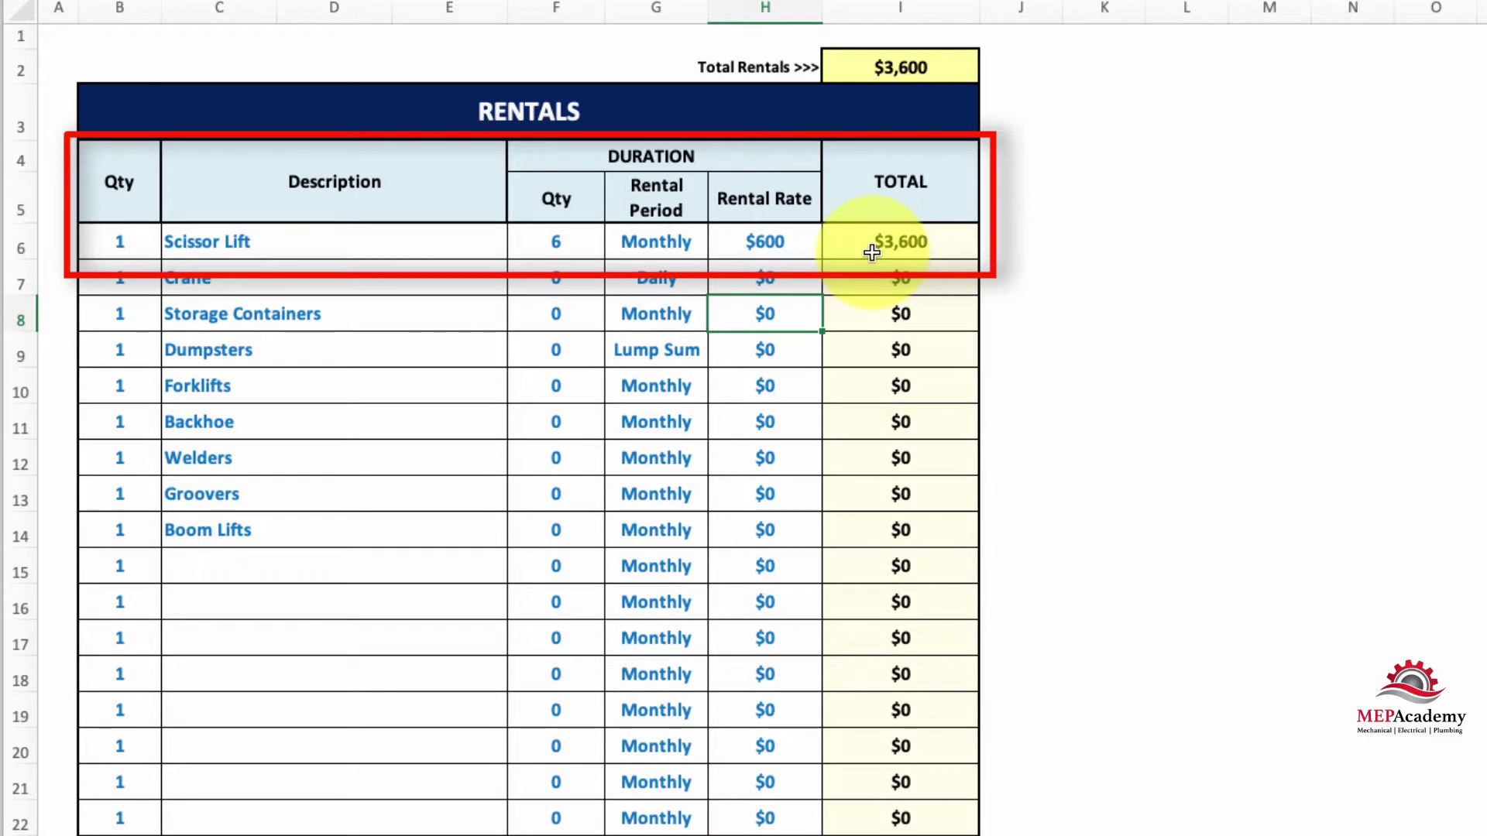
left_click(130, 242)
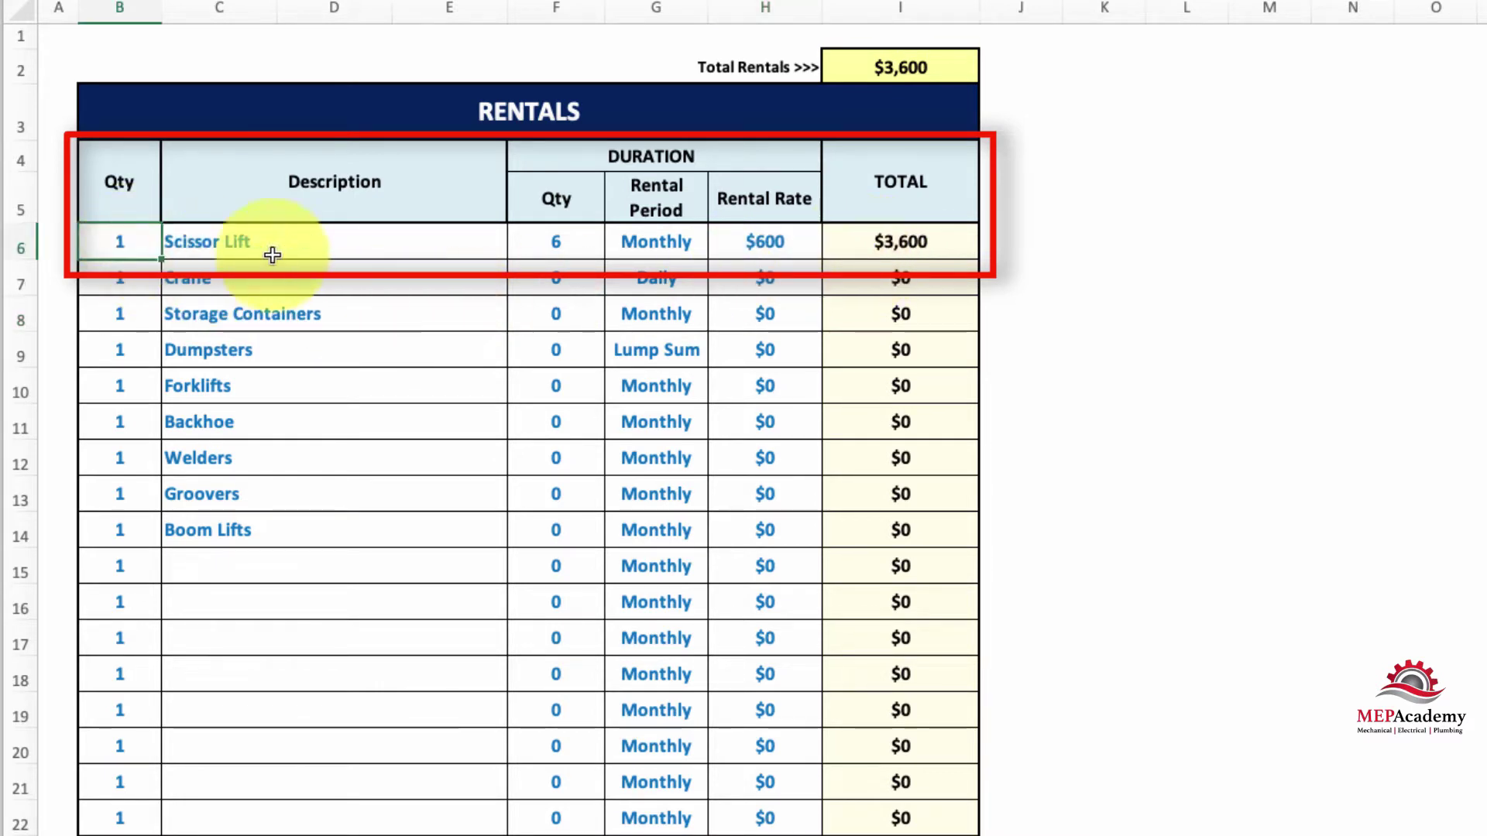
type("2")
left_click(430, 281)
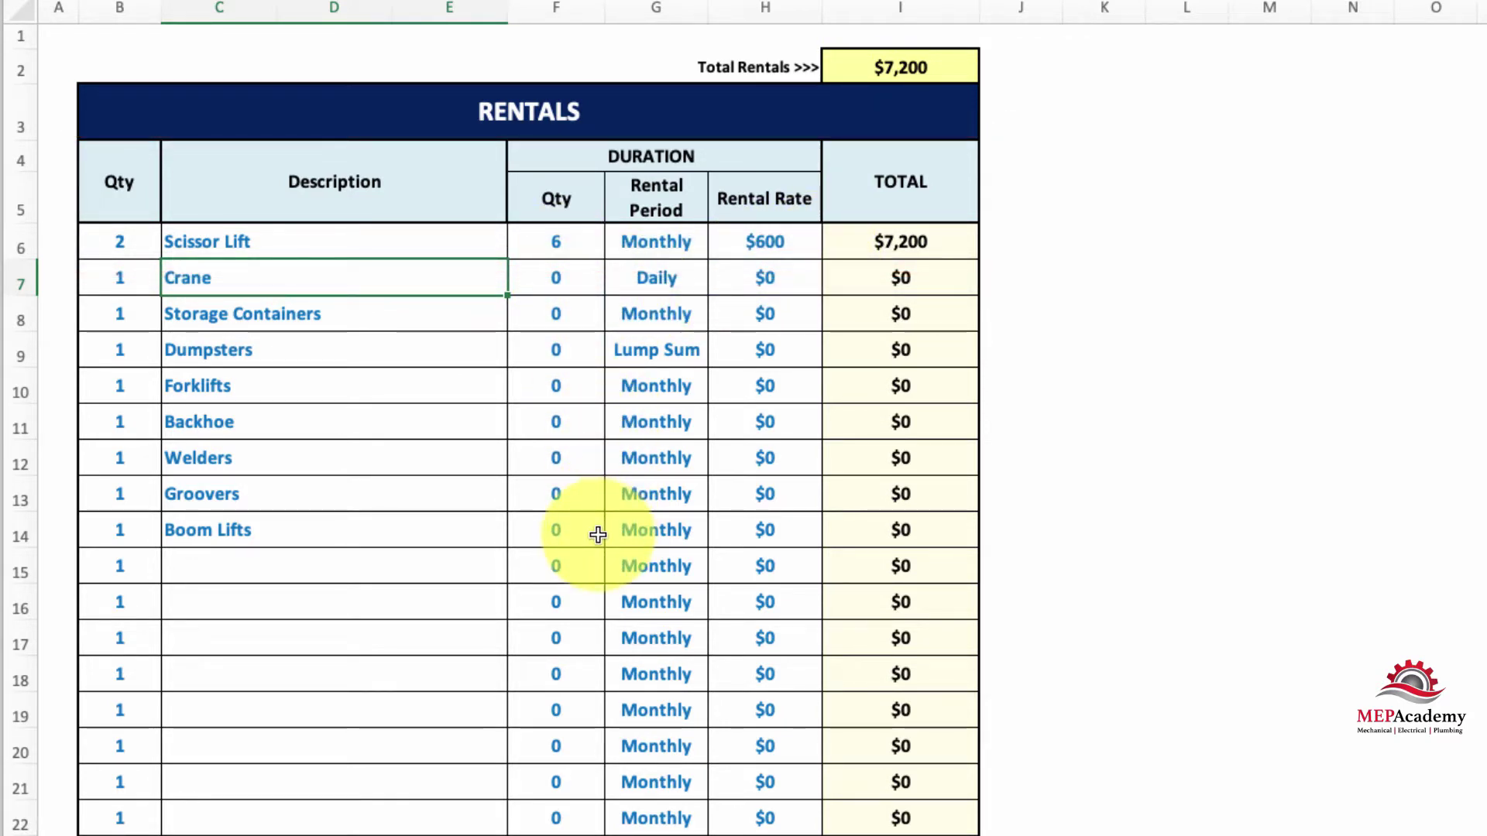
Enter crane labor hours of 1 for Travel to Site, 2 for Mobilization and 2 for Demobilization
scroll(598, 535, "down", 7)
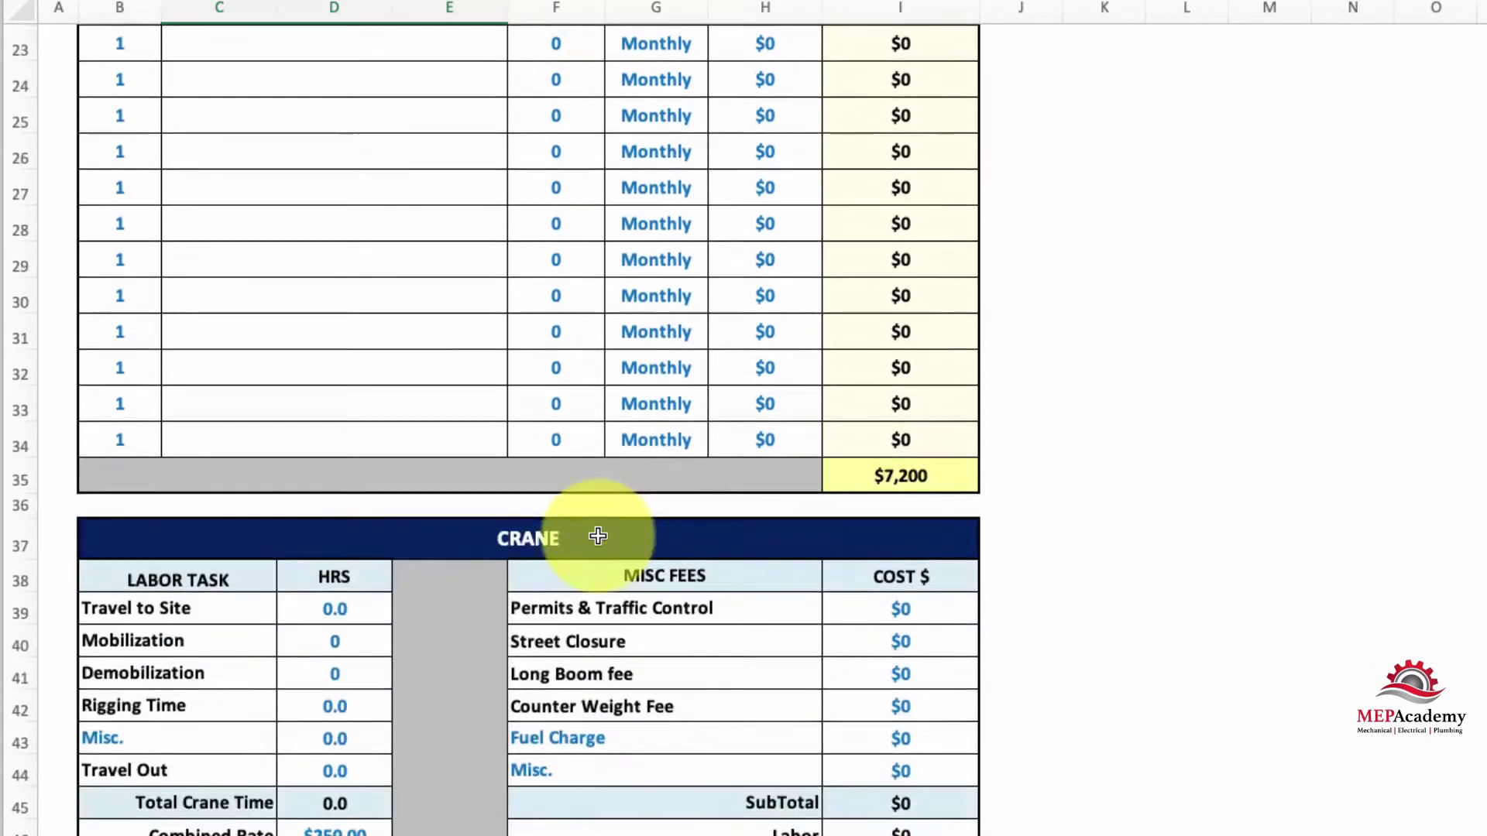
scroll(598, 536, "down", 1)
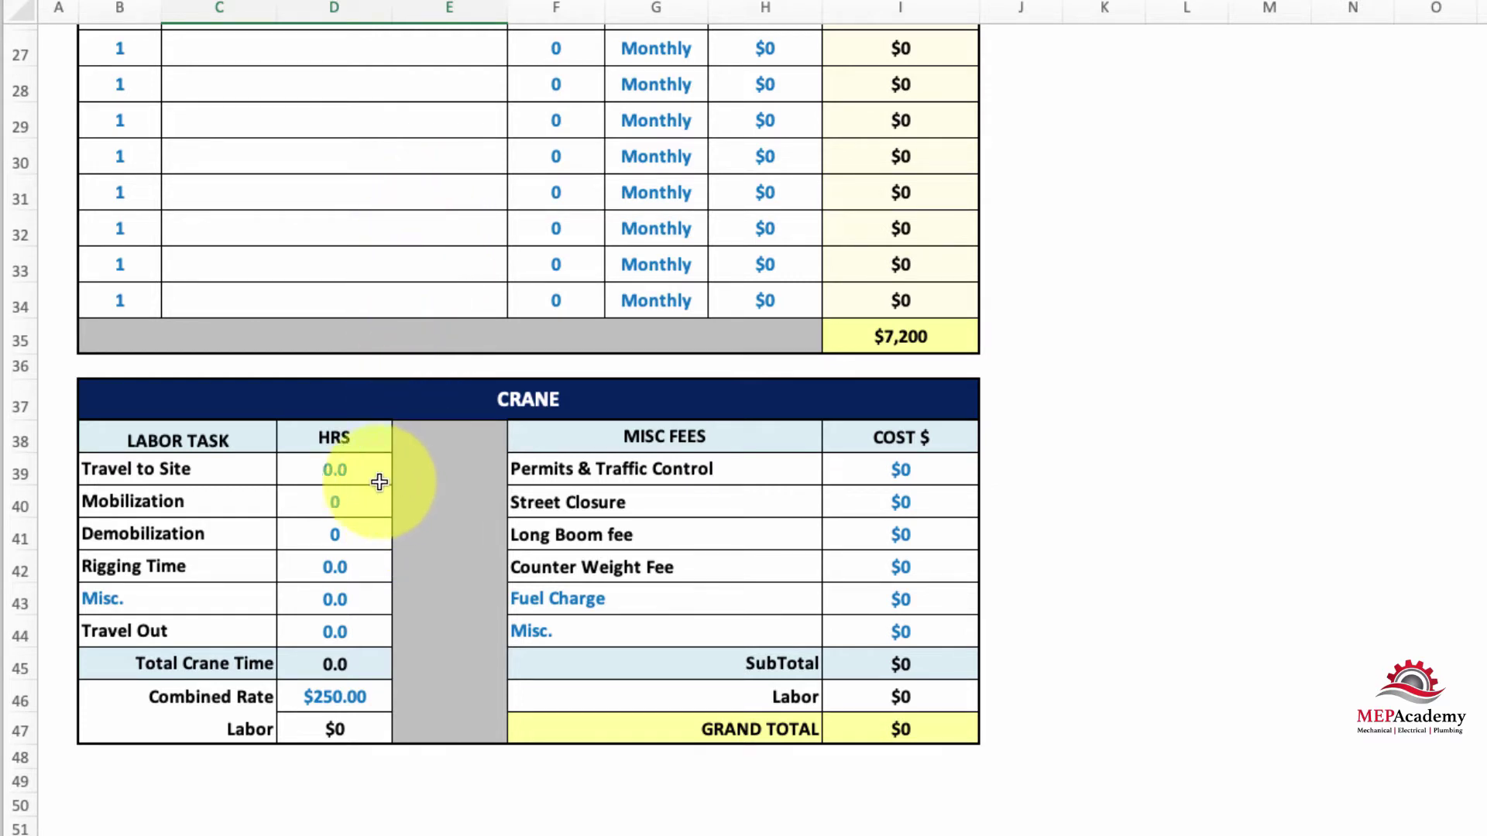
left_click(326, 472)
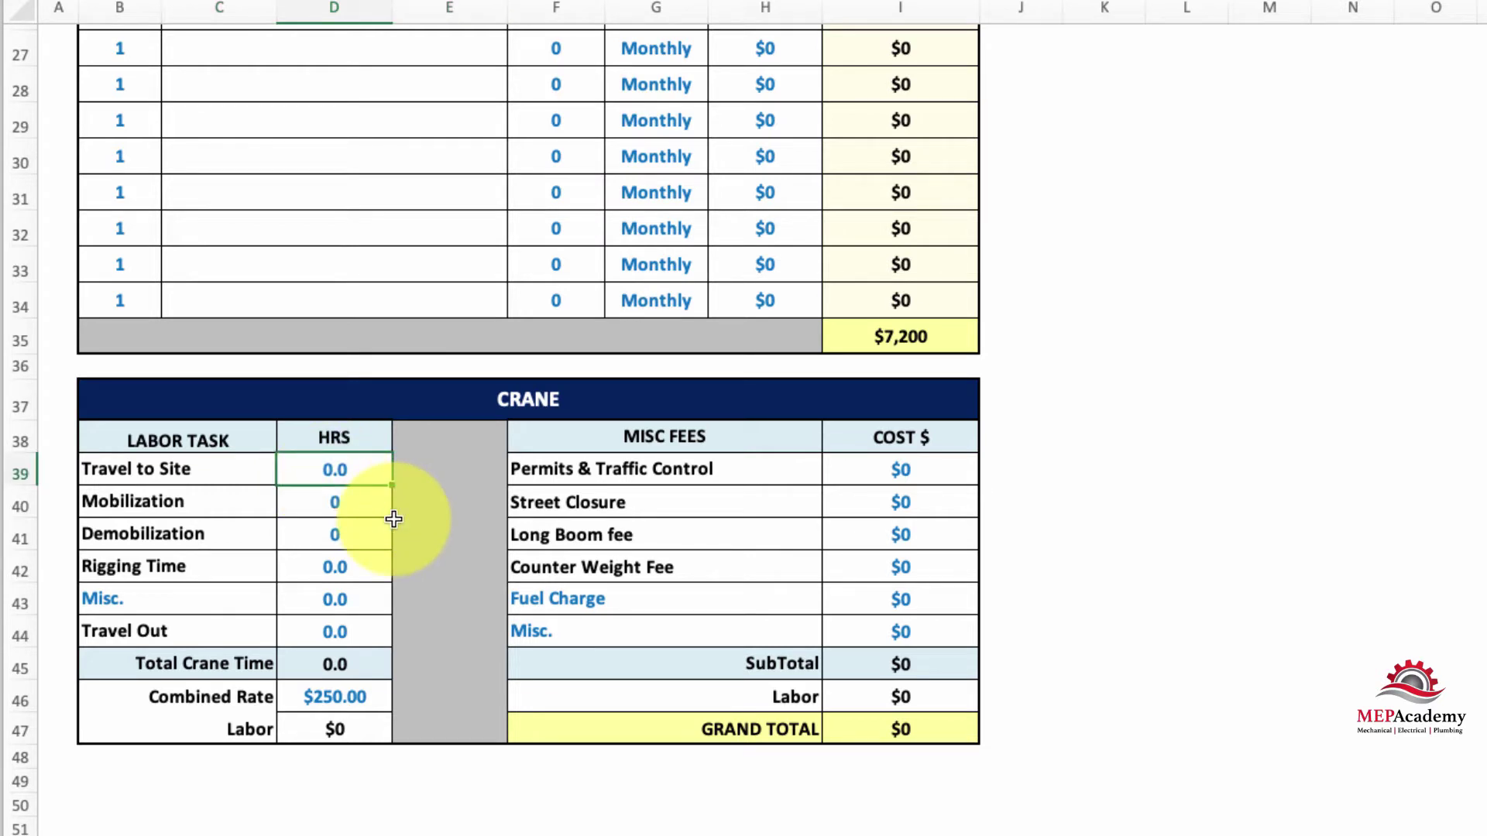
type("1")
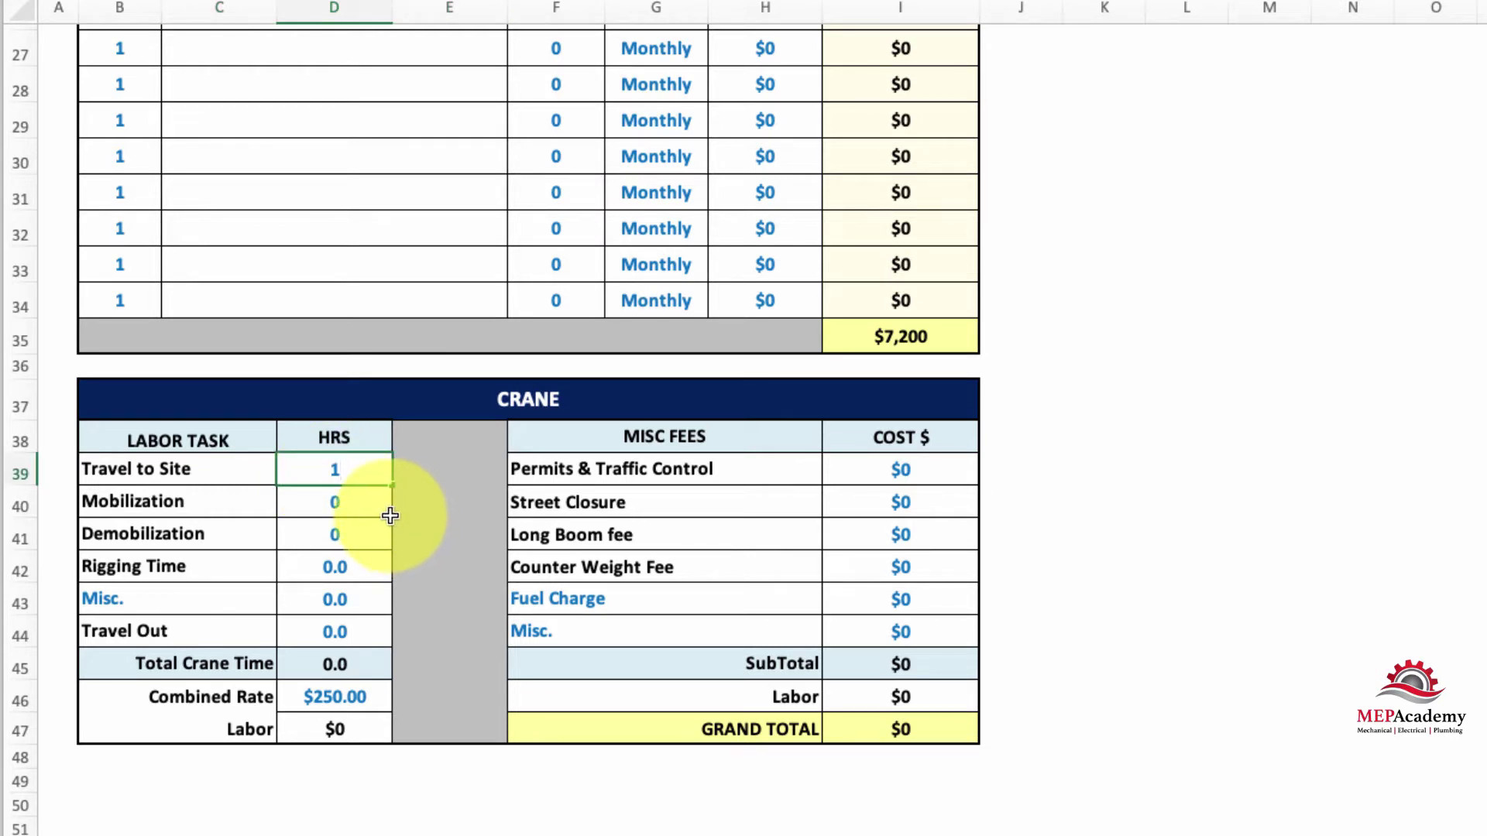
left_click(352, 511)
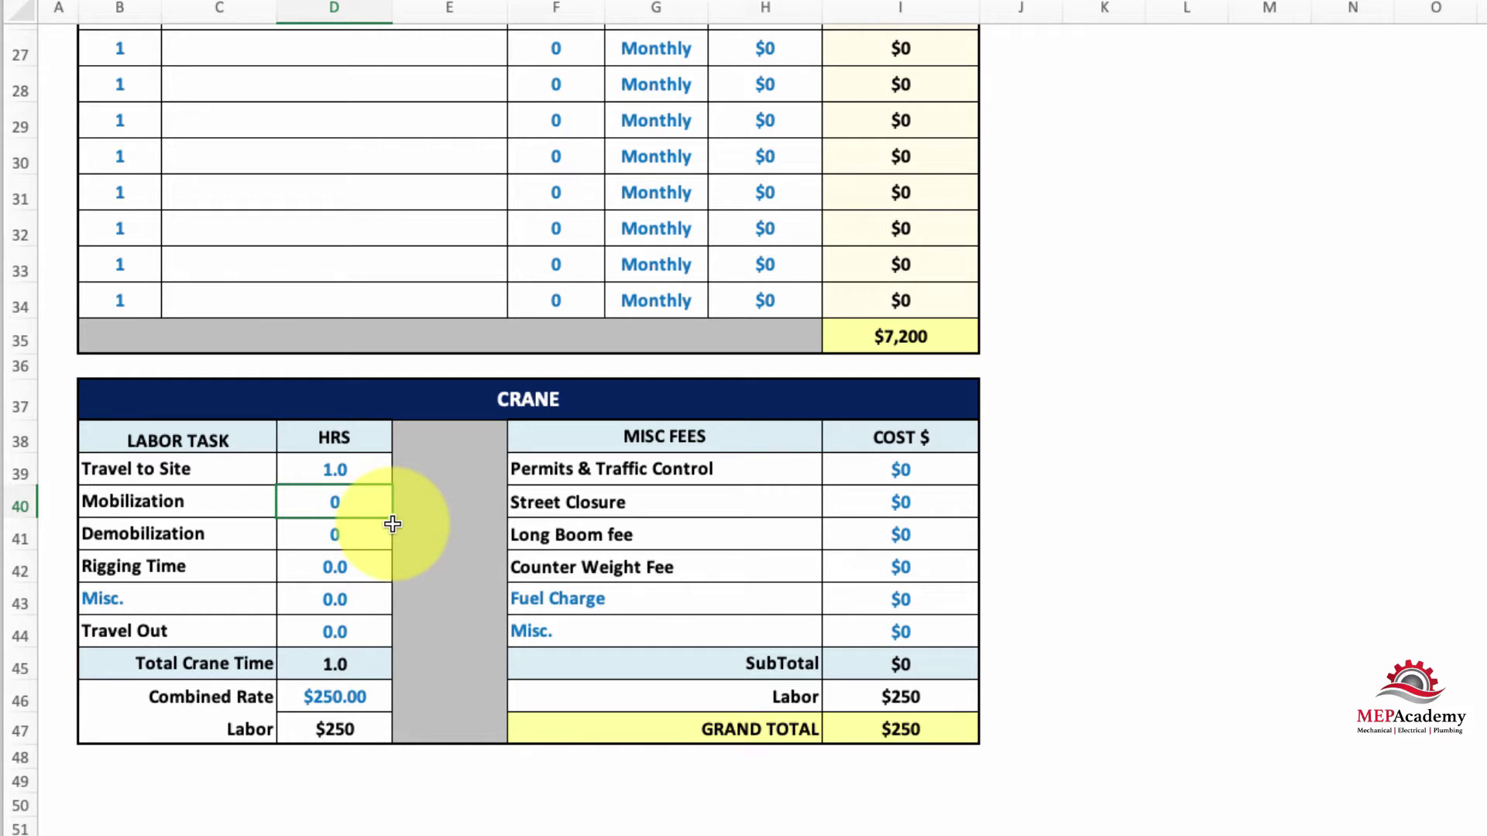
type("2")
left_click(365, 533)
type("2")
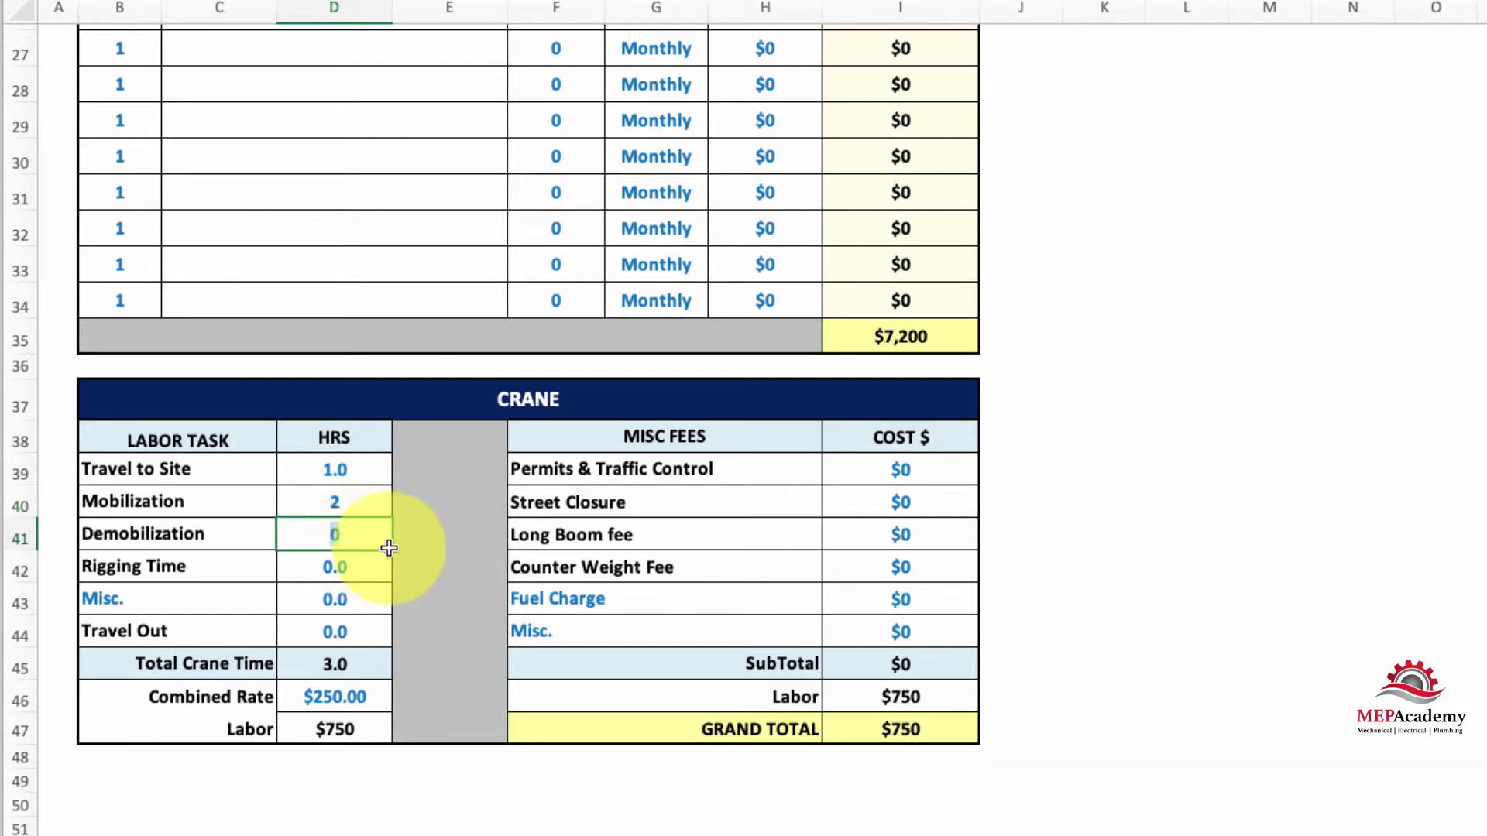
left_click(432, 547)
Set the crane's Rigging Time to 4 hours
left_click(348, 570)
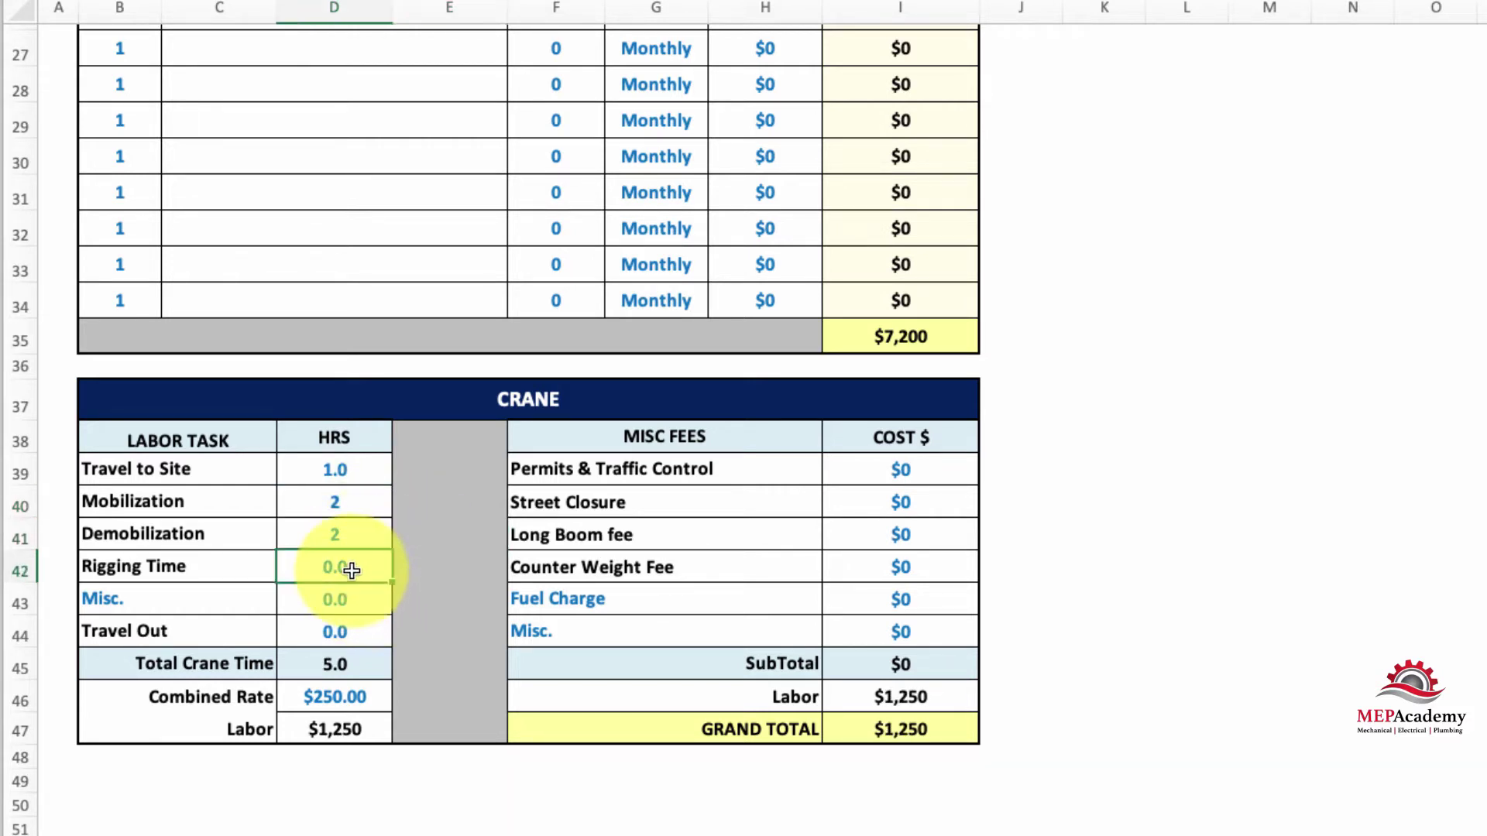
type("4")
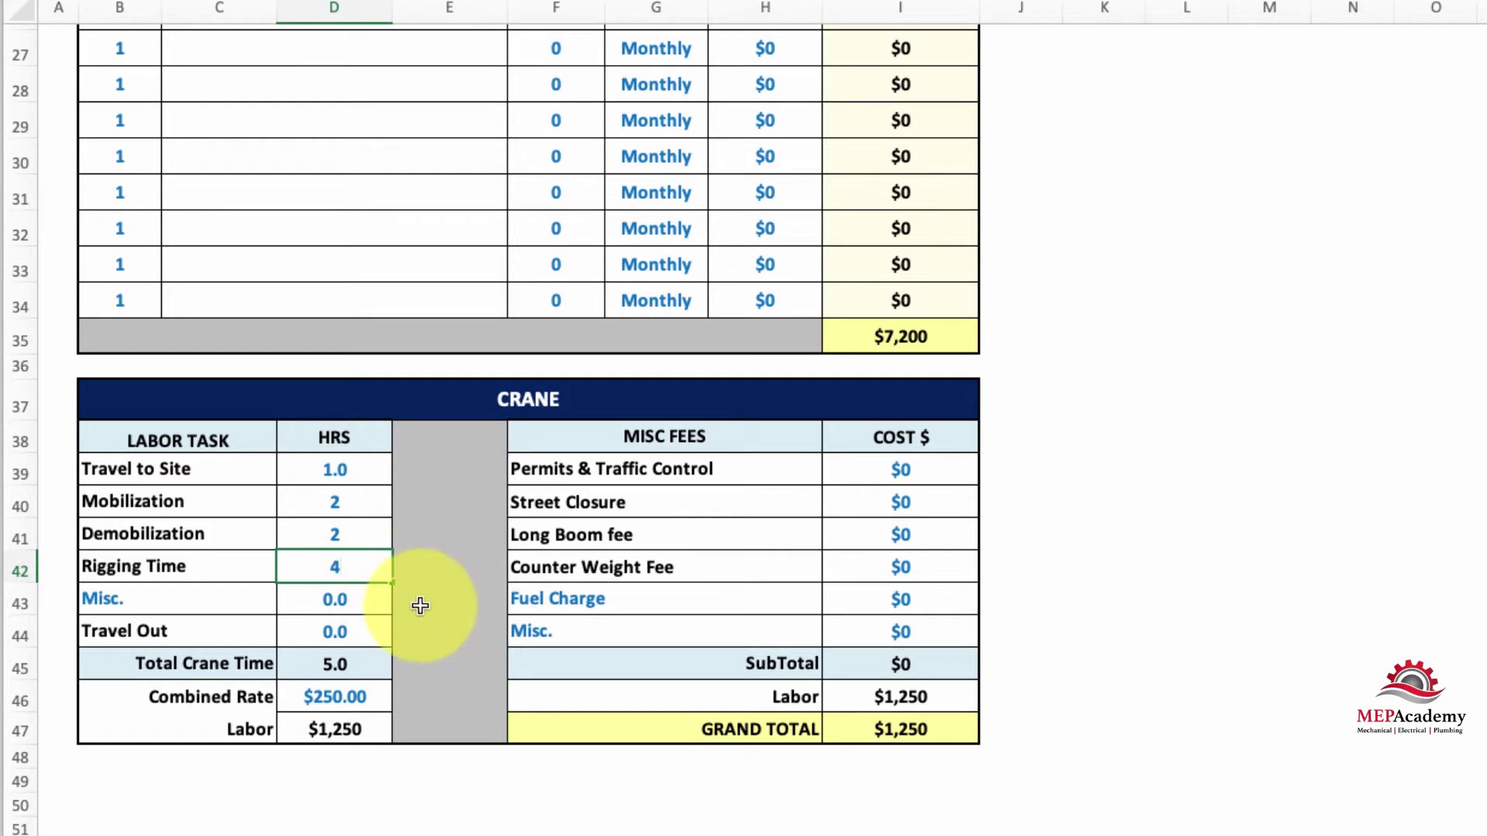
left_click(420, 606)
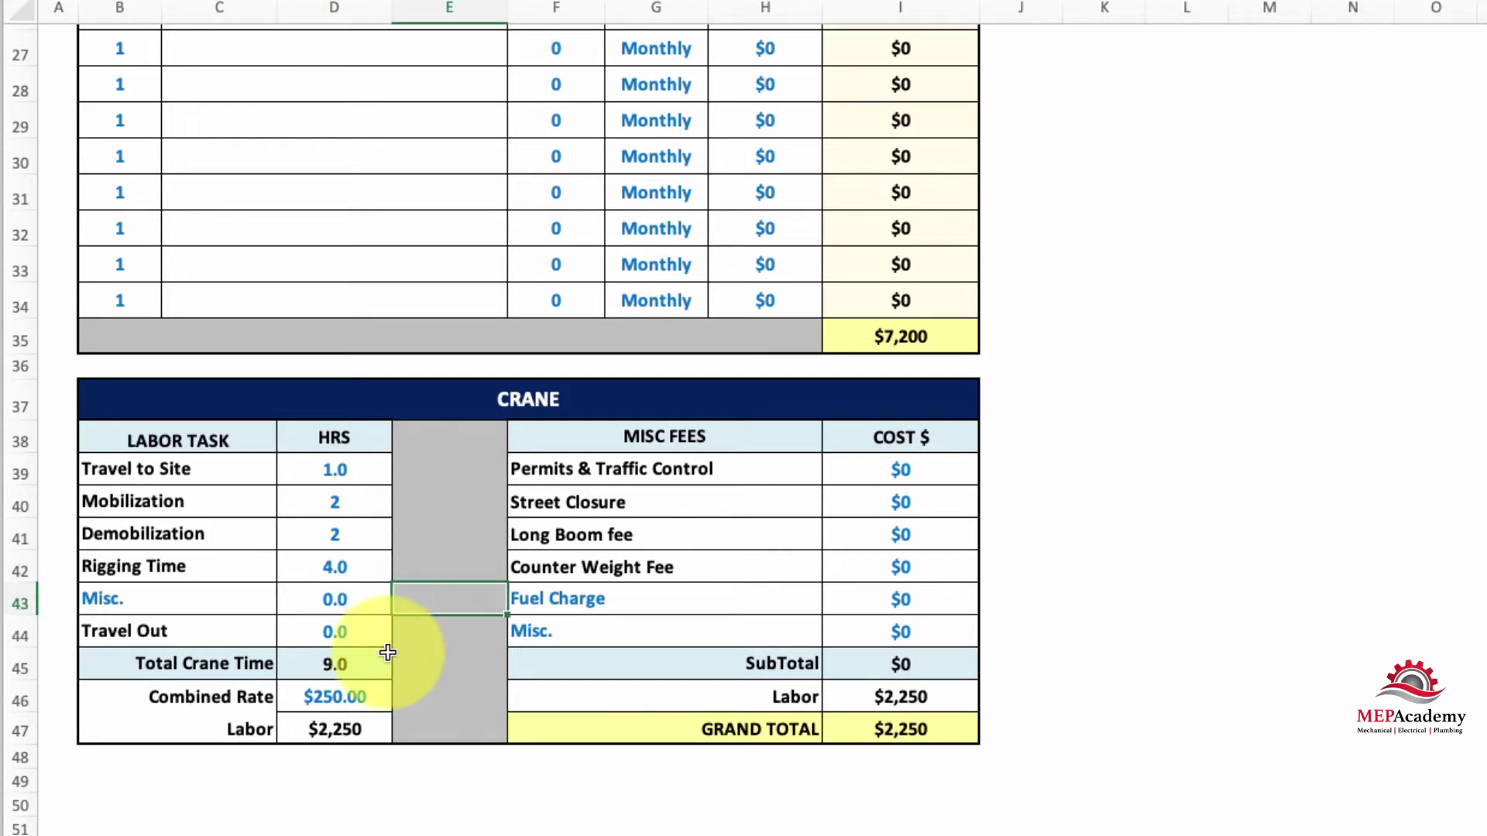
left_click(364, 699)
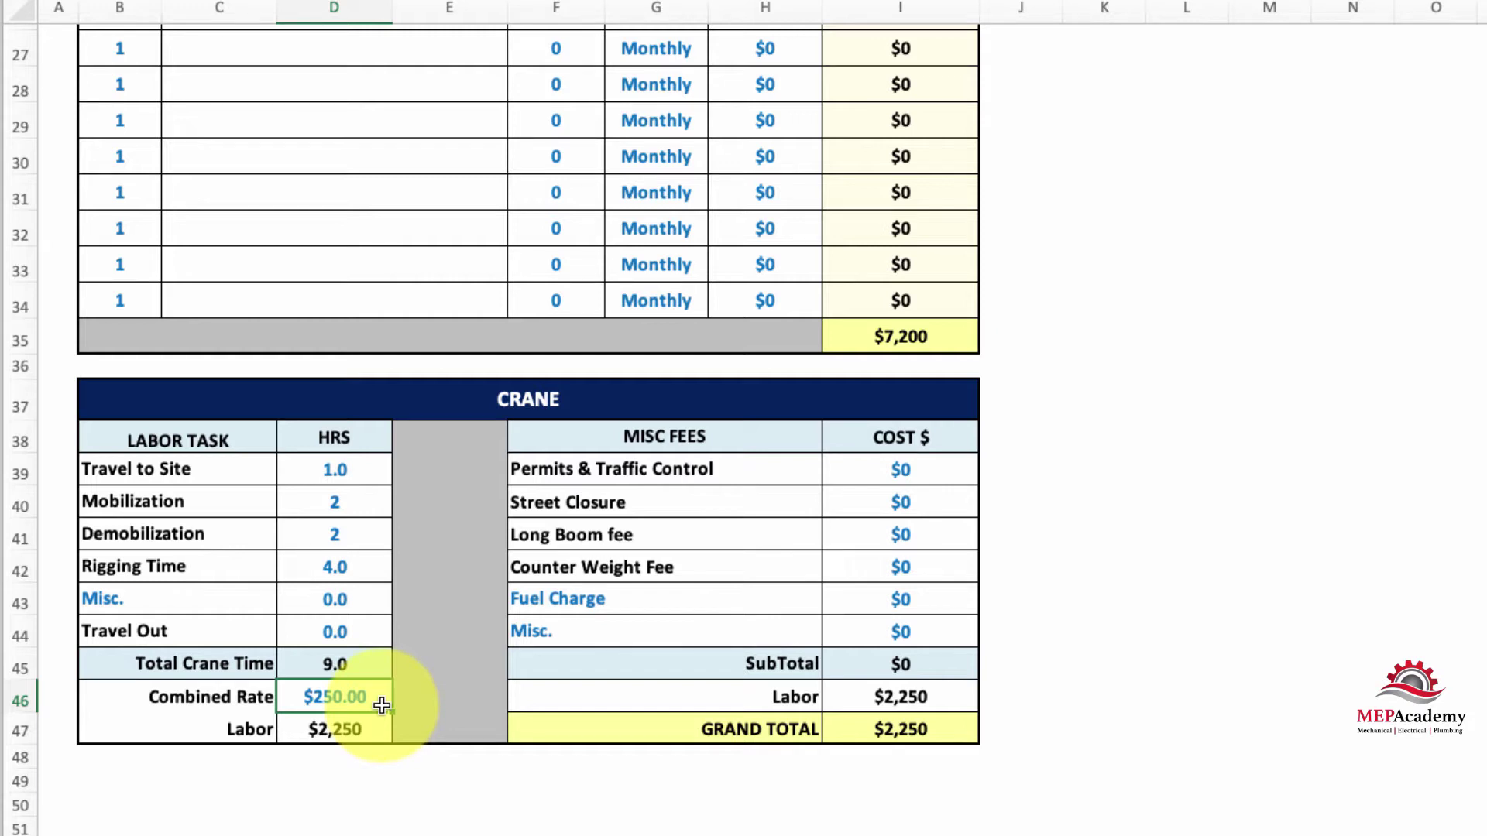
left_click(918, 469)
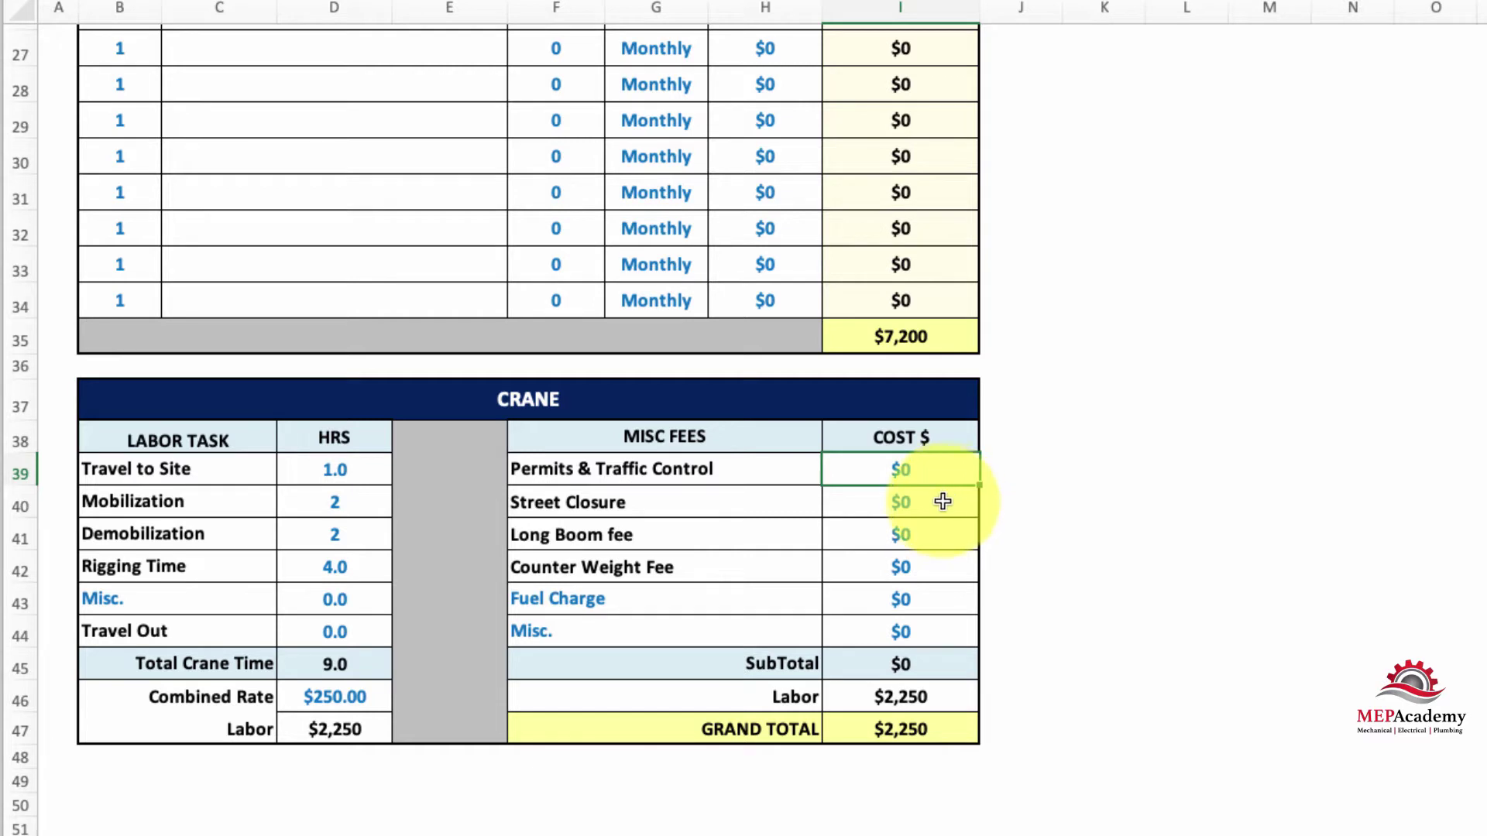
left_click(933, 505)
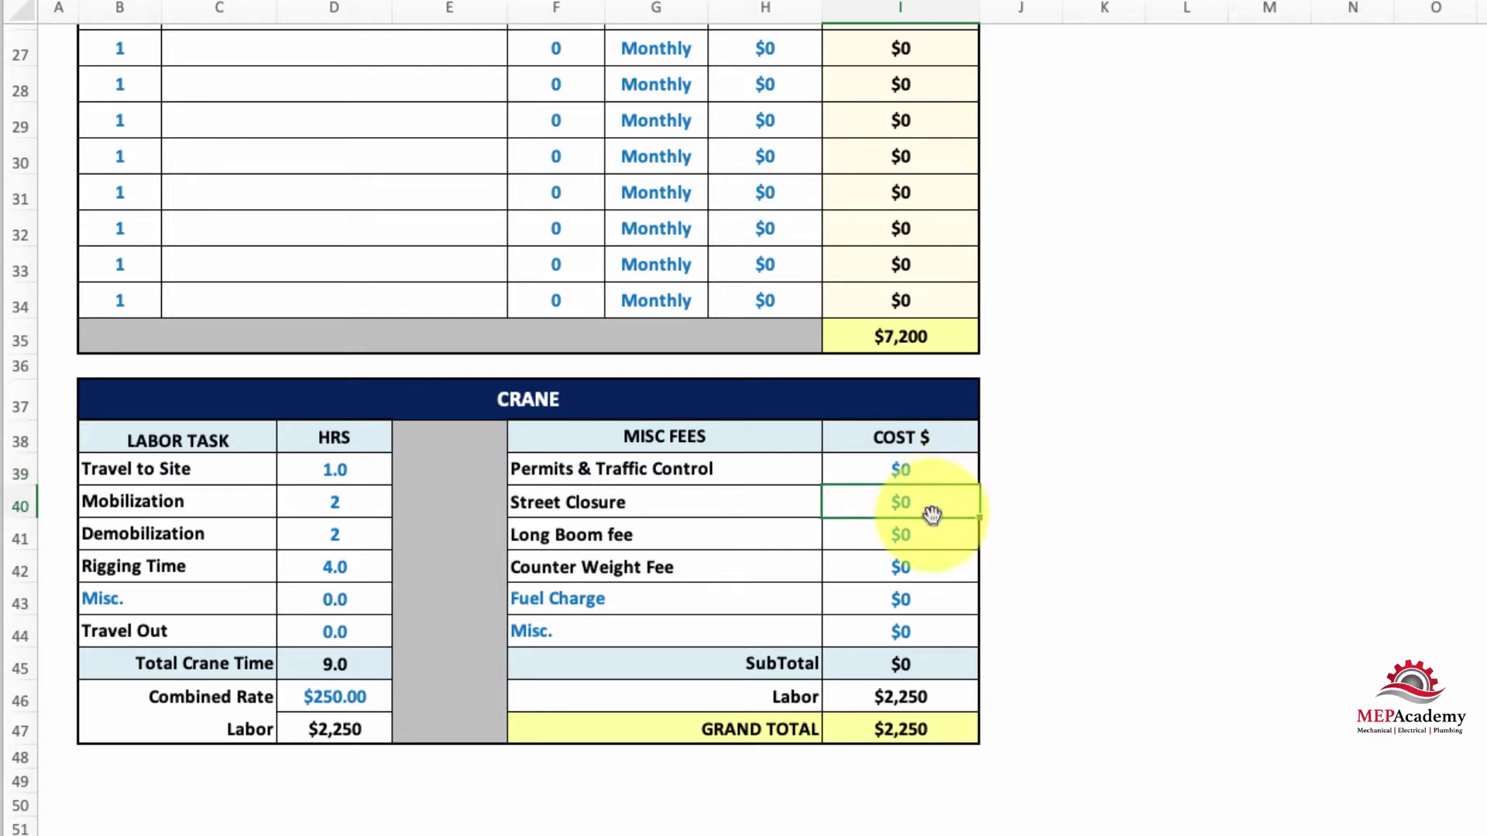
left_click(929, 536)
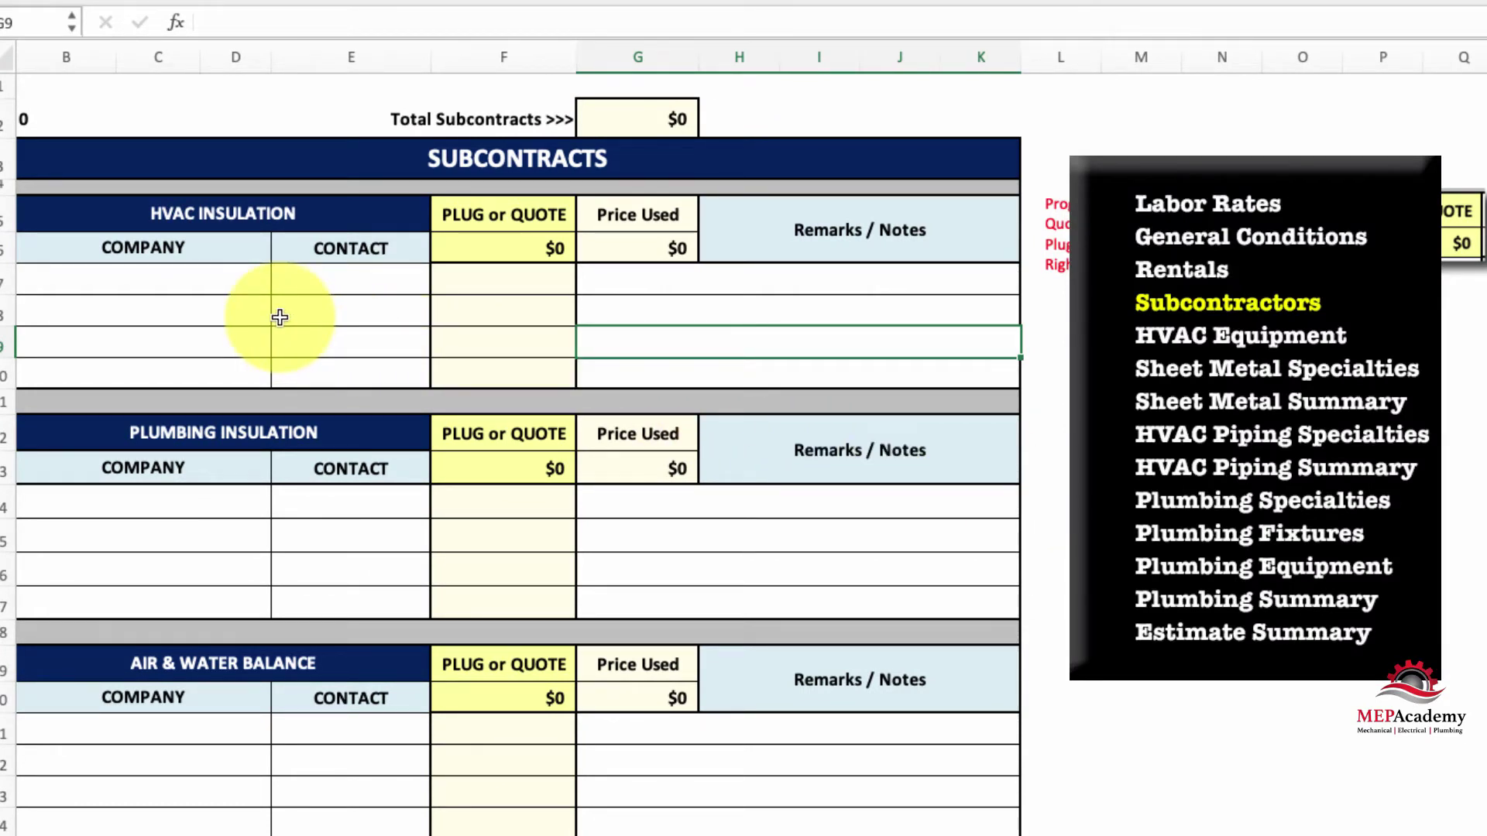
Record Sub 1 under HVAC Insulation with the contact's name, a $55,000 quote and the remark "Exclude inserts"
left_click(224, 276)
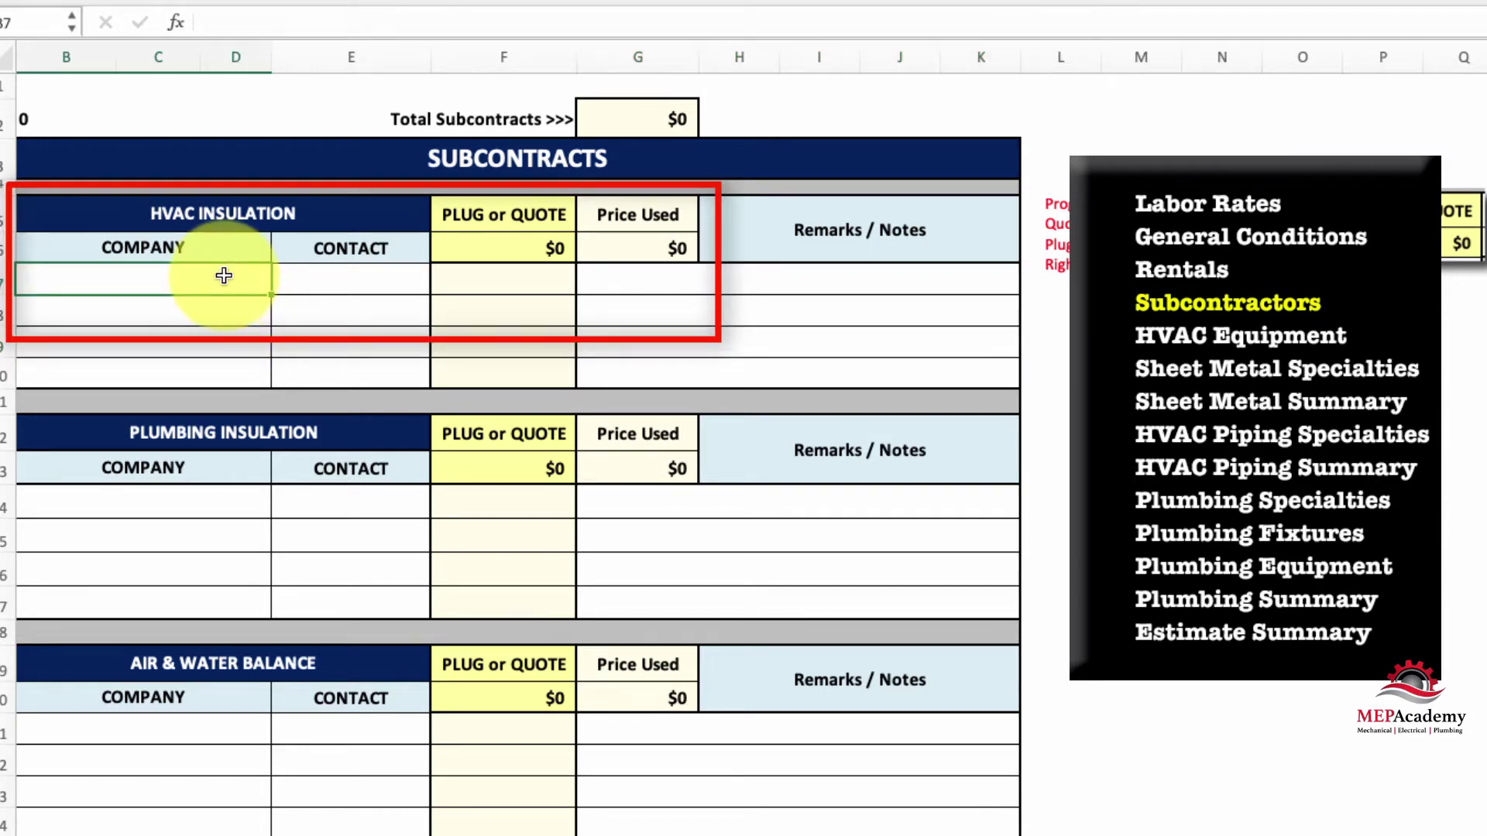
type("Sub 1")
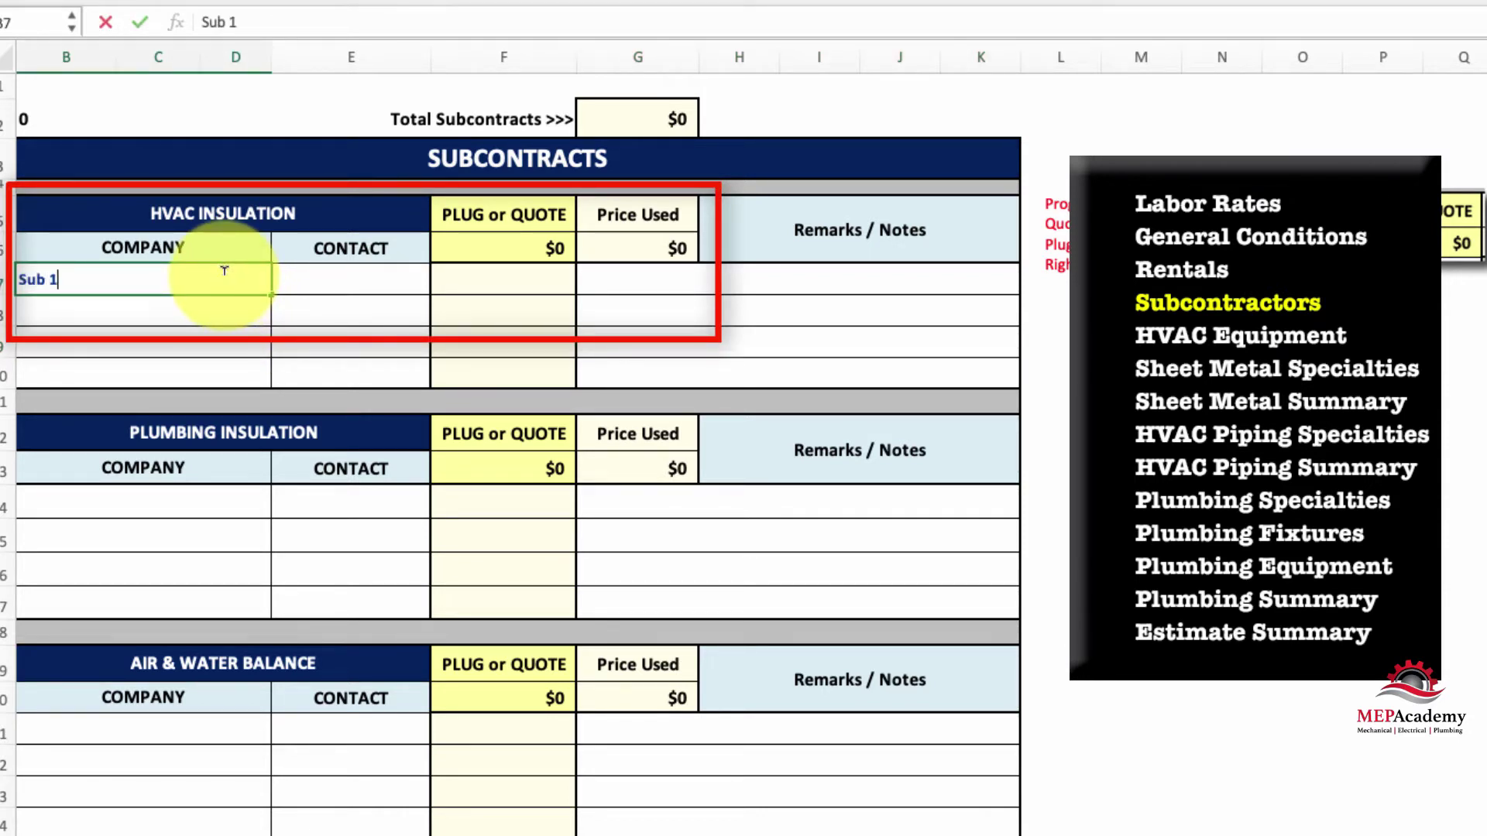
key("Tab")
type("Bob")
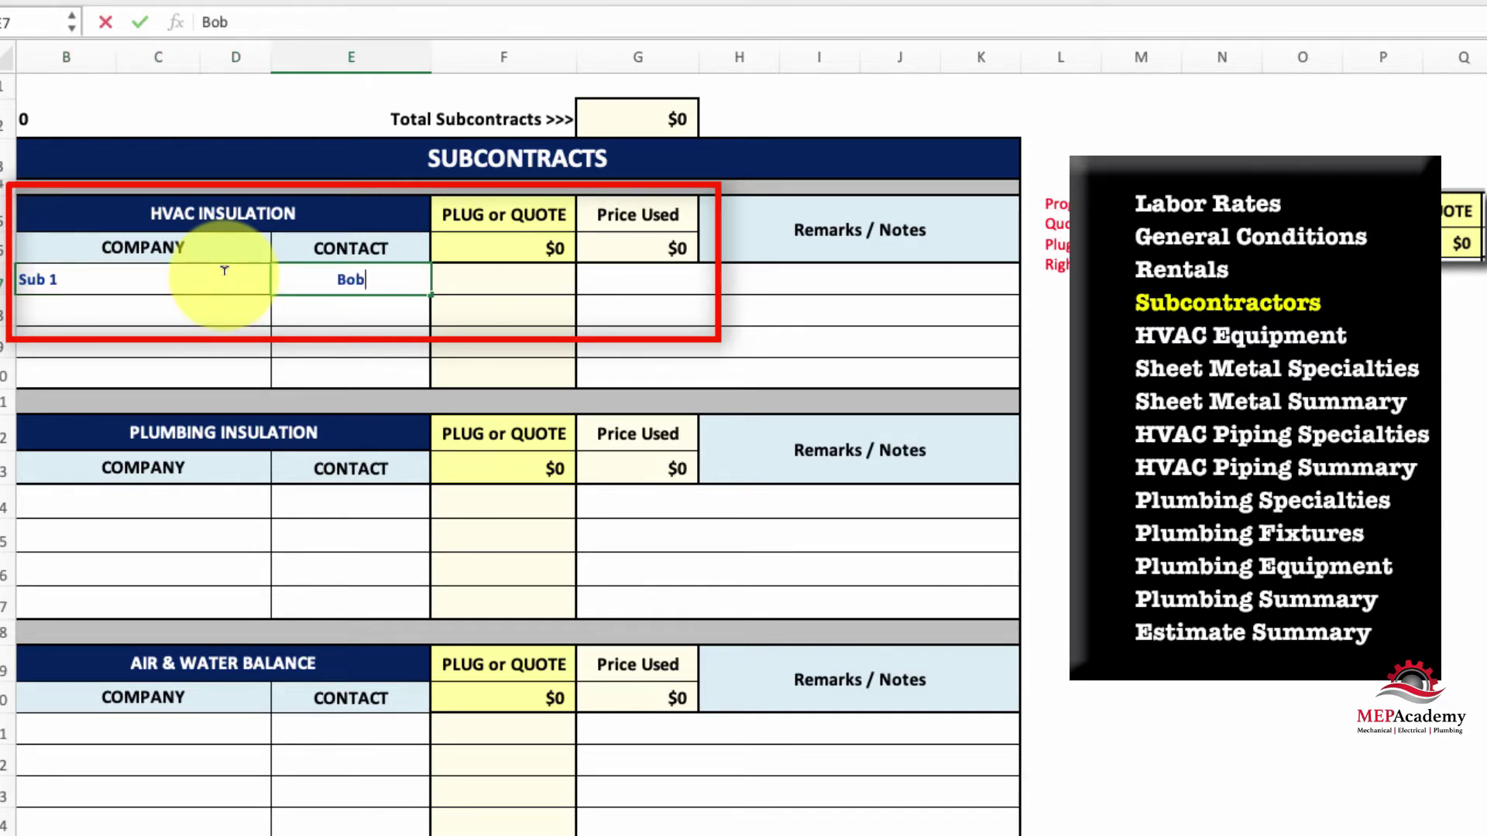
key("Tab")
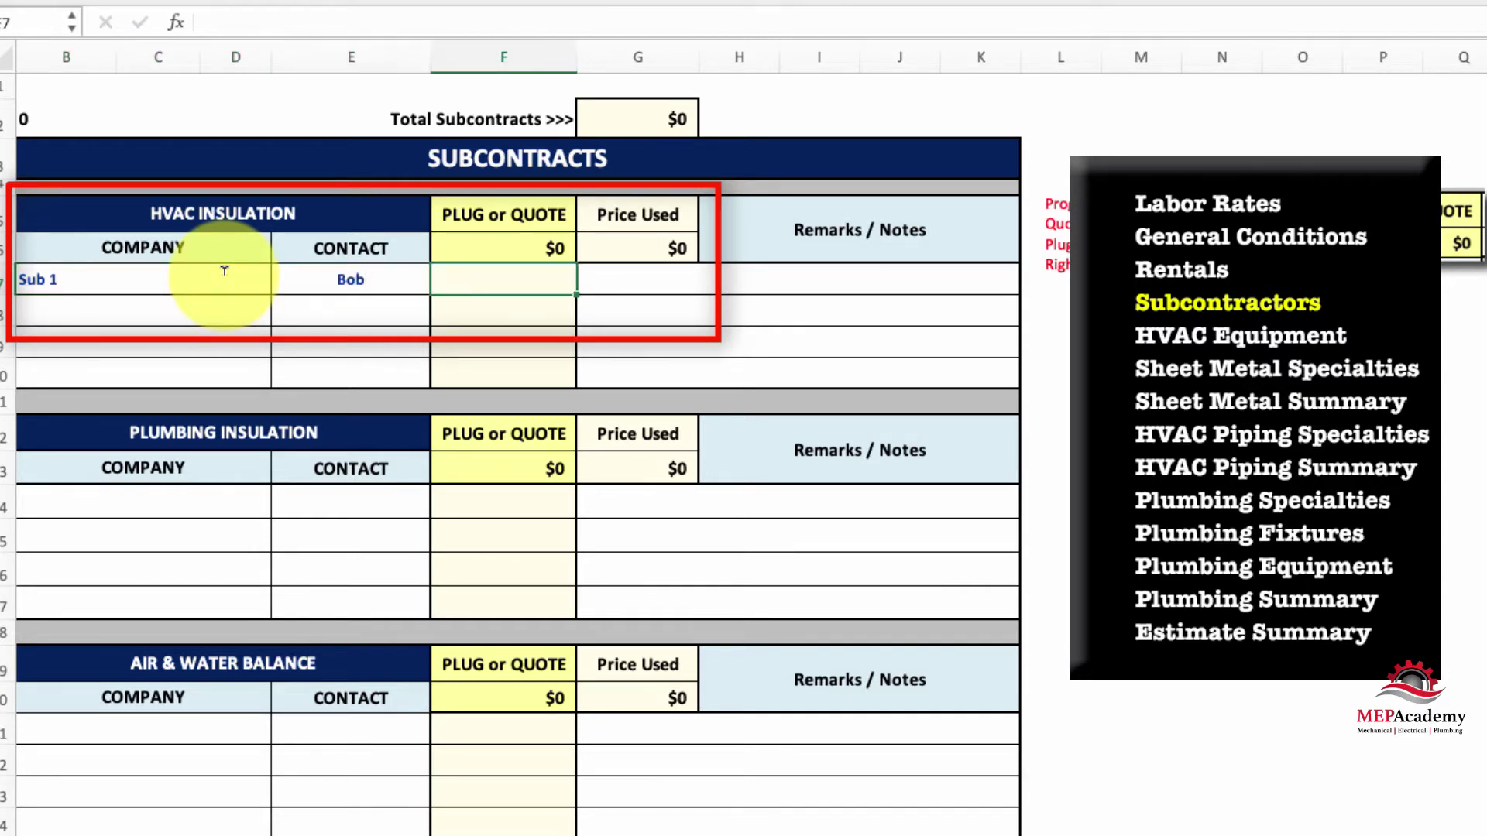
type("55")
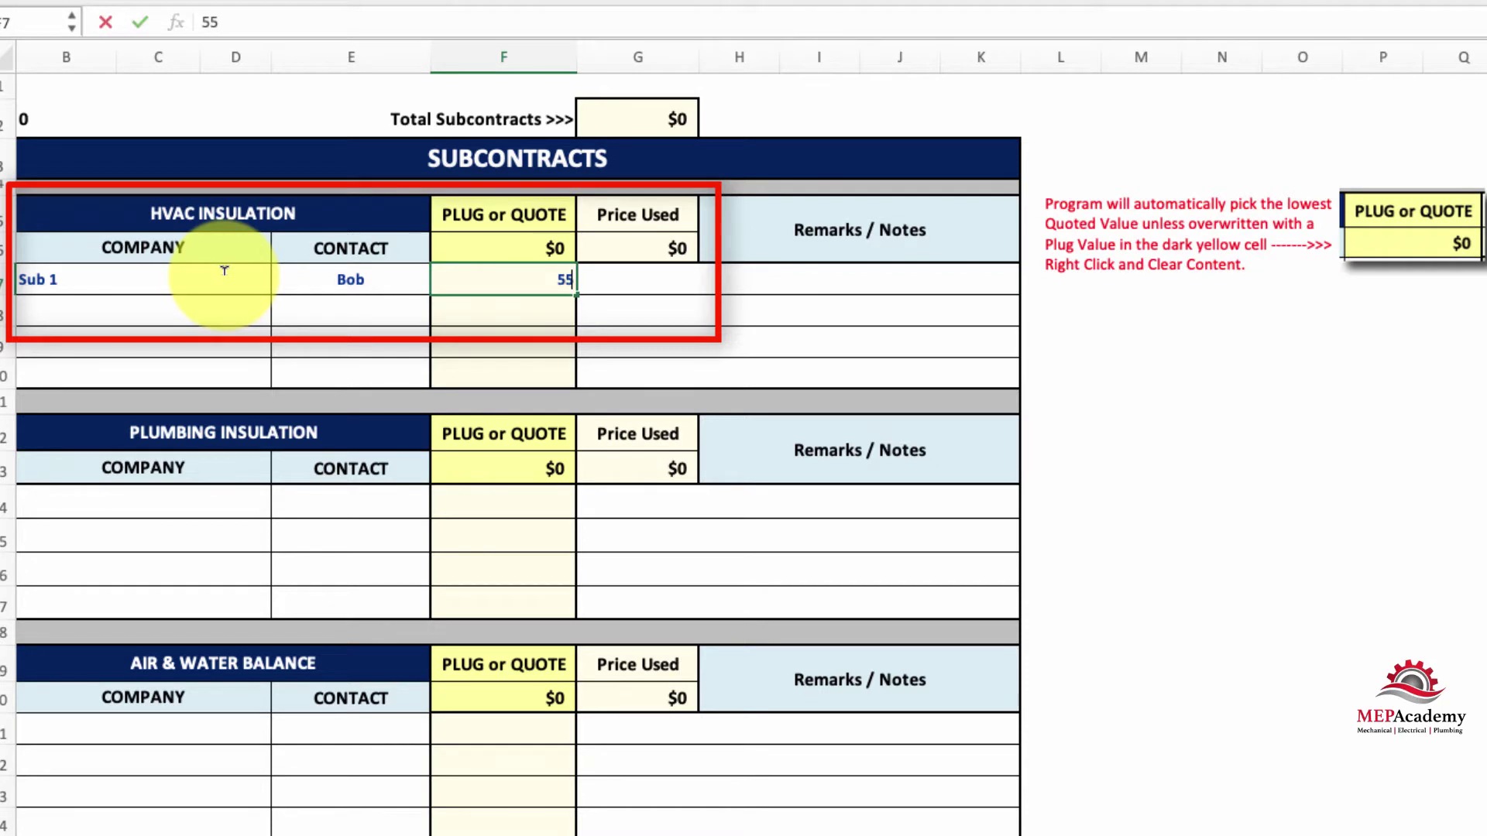
type("000")
key("Tab")
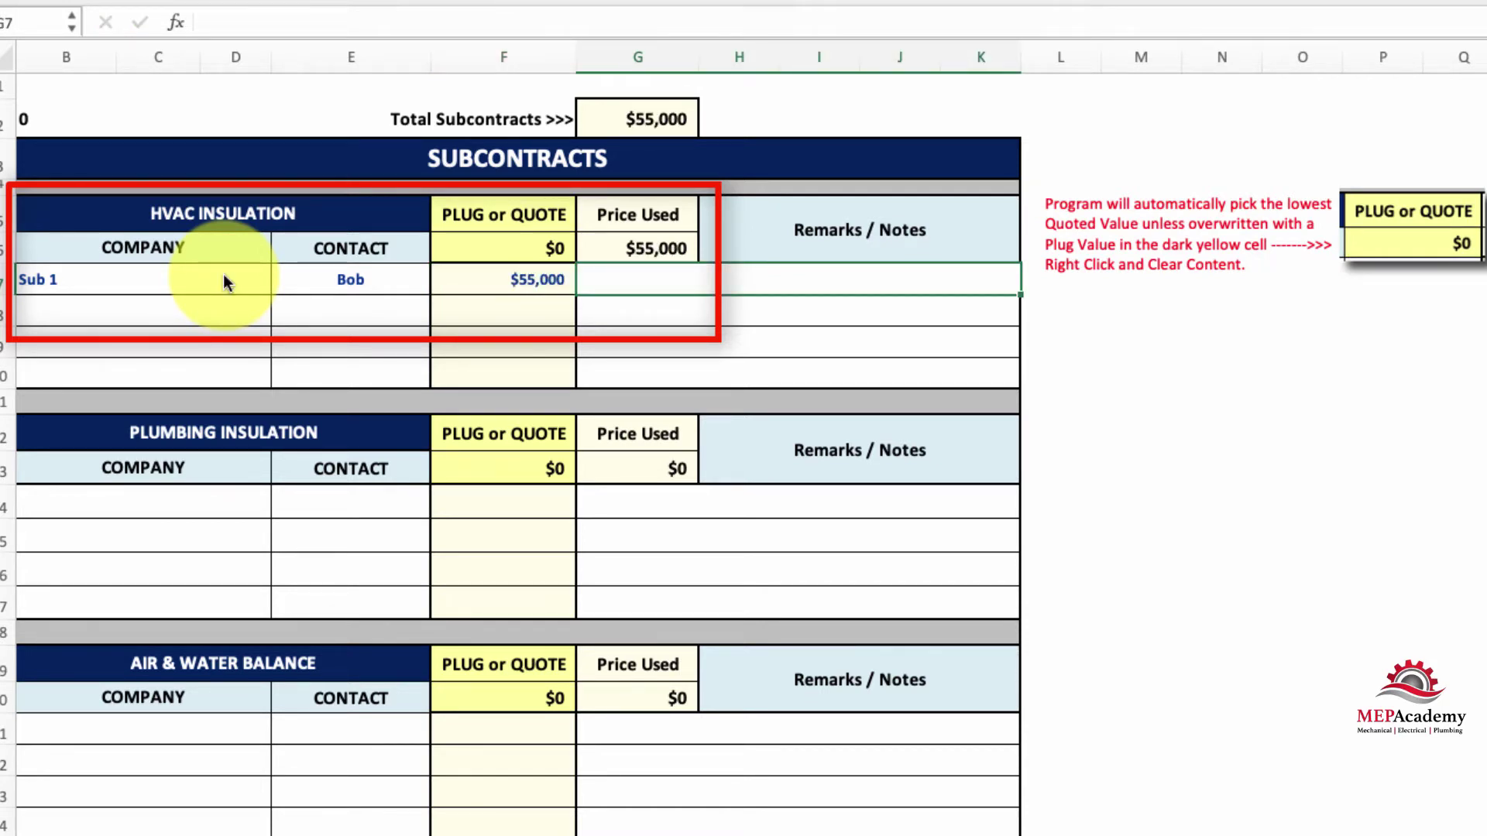
type("Exclude i")
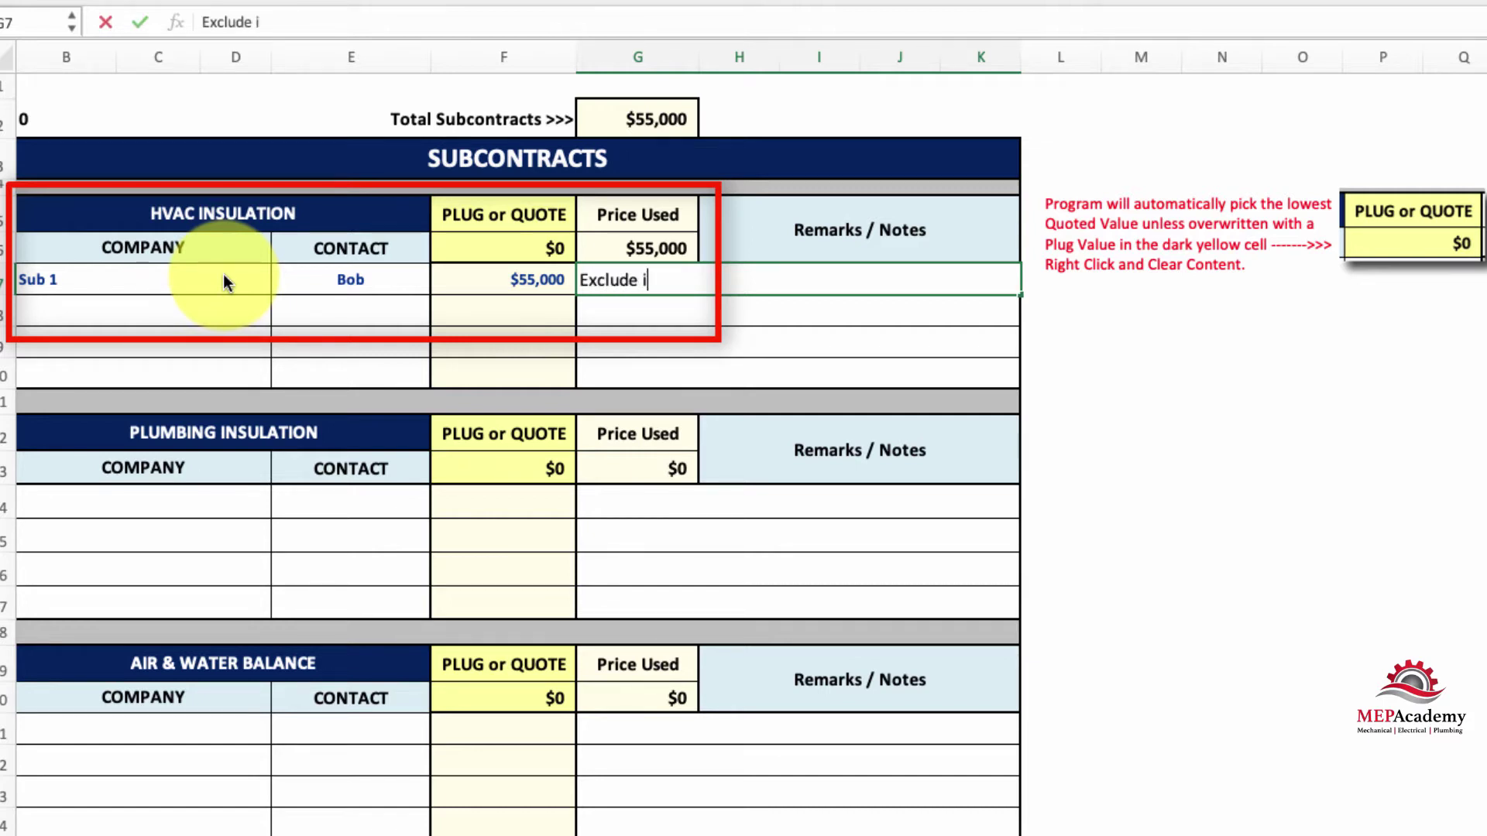
type("nserts")
Record Sub 2 as the second HVAC Insulation subcontractor with the contact's name and a $49,000 quote
left_click(171, 306)
type("Sub 2")
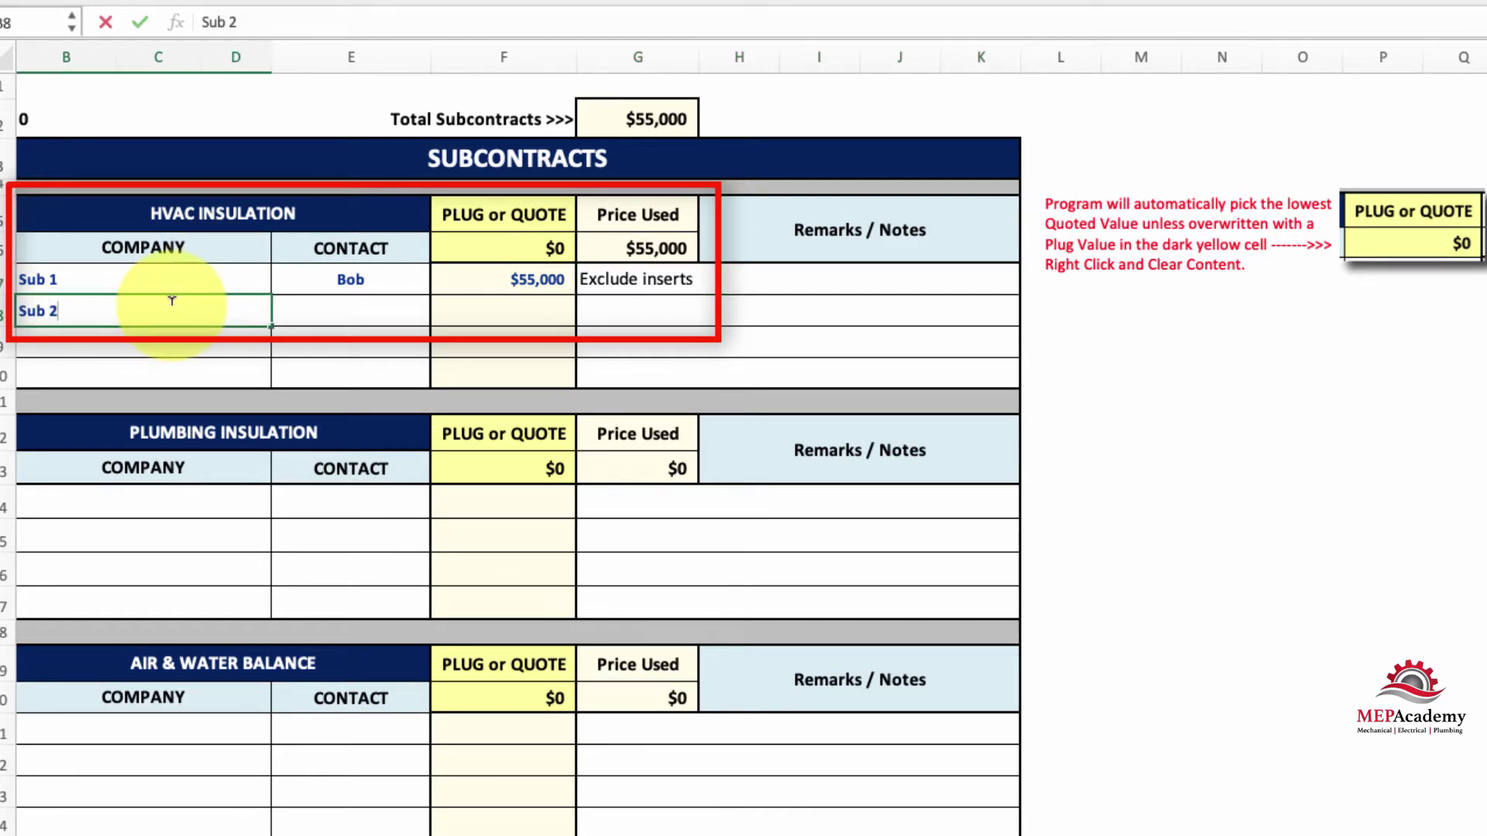
key("Tab")
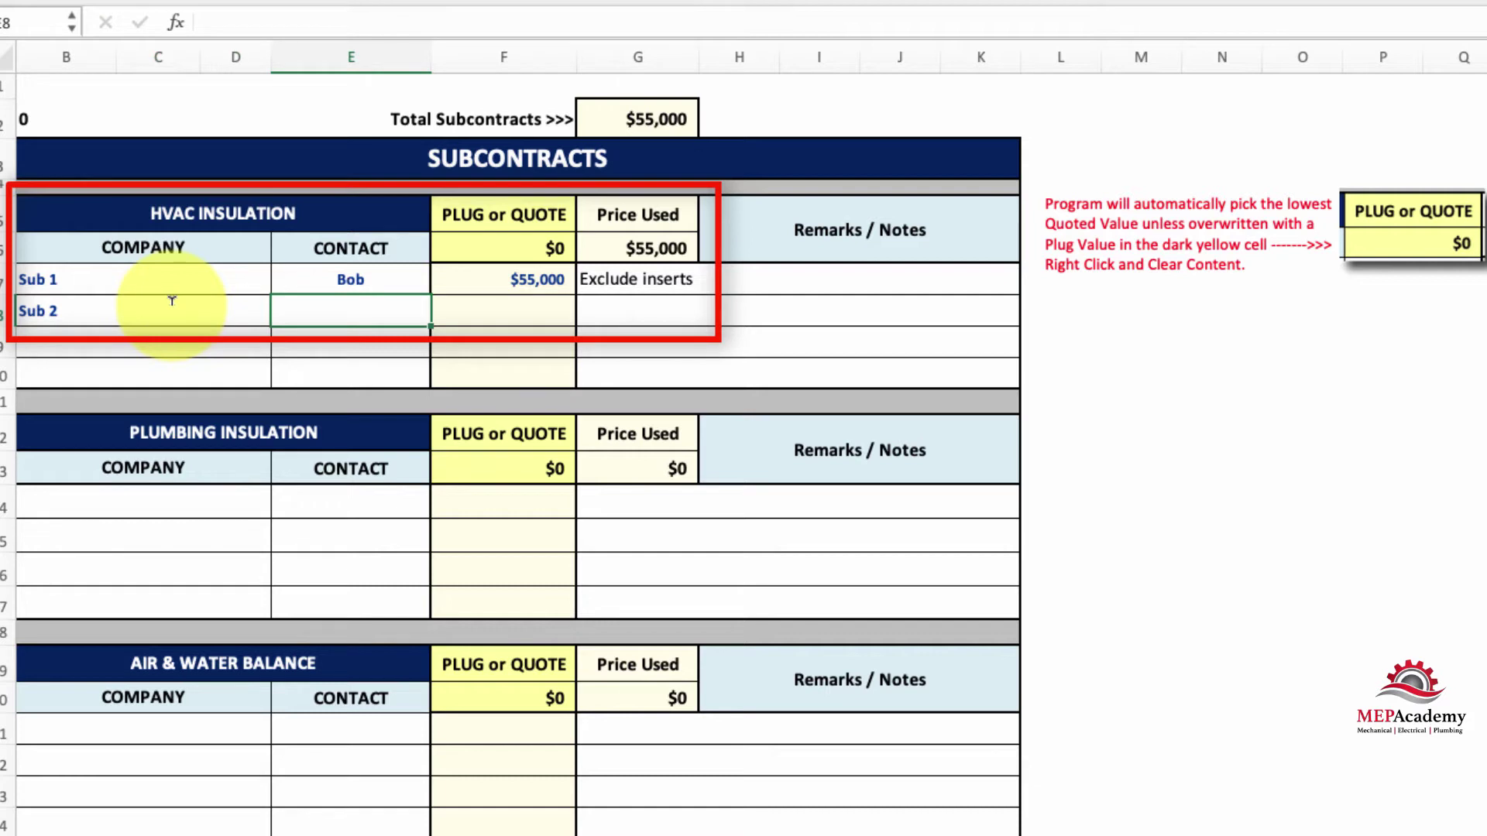
type("Steve")
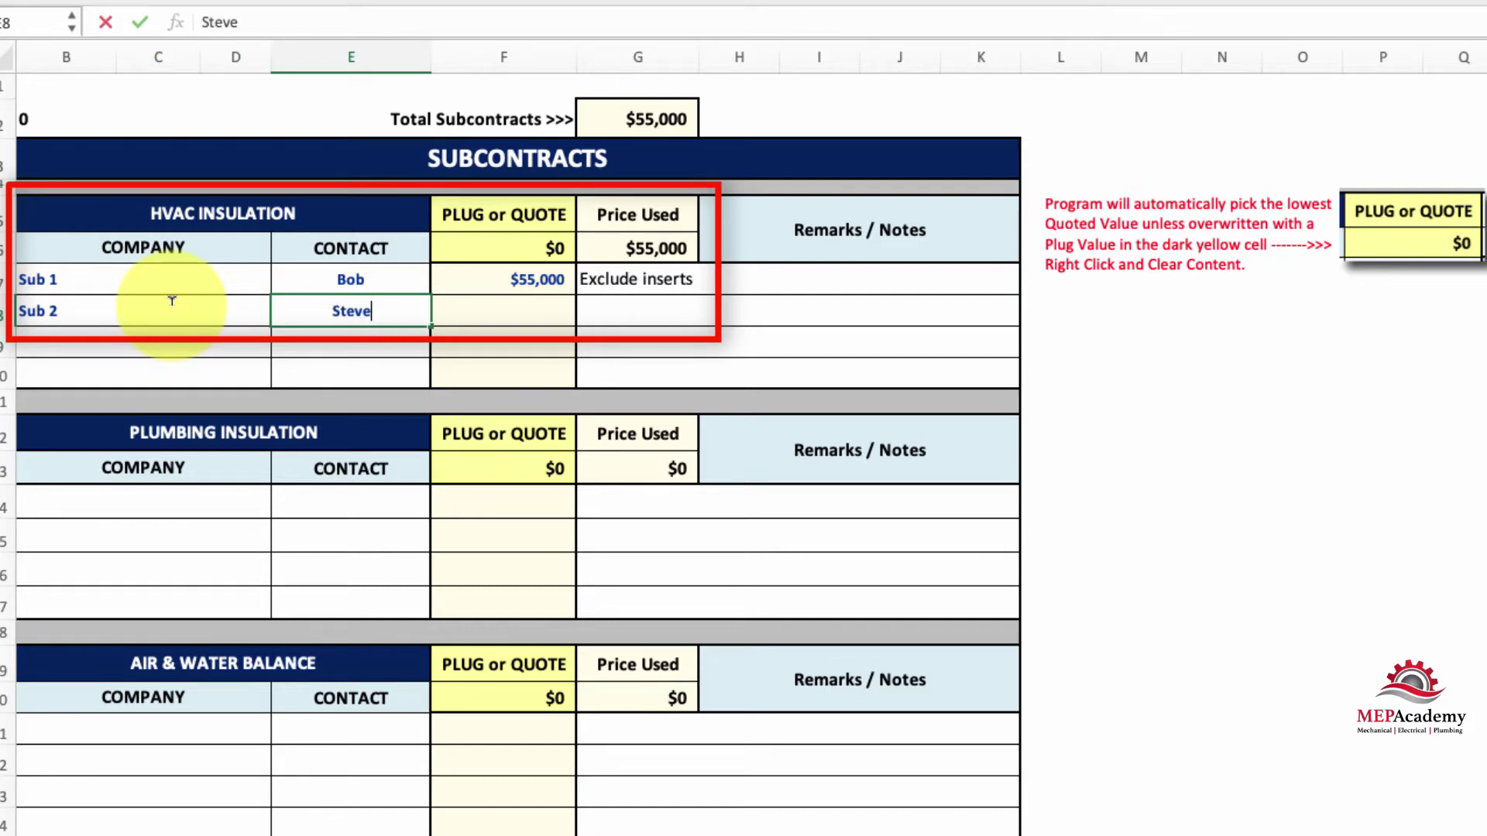
key("Tab")
type("49")
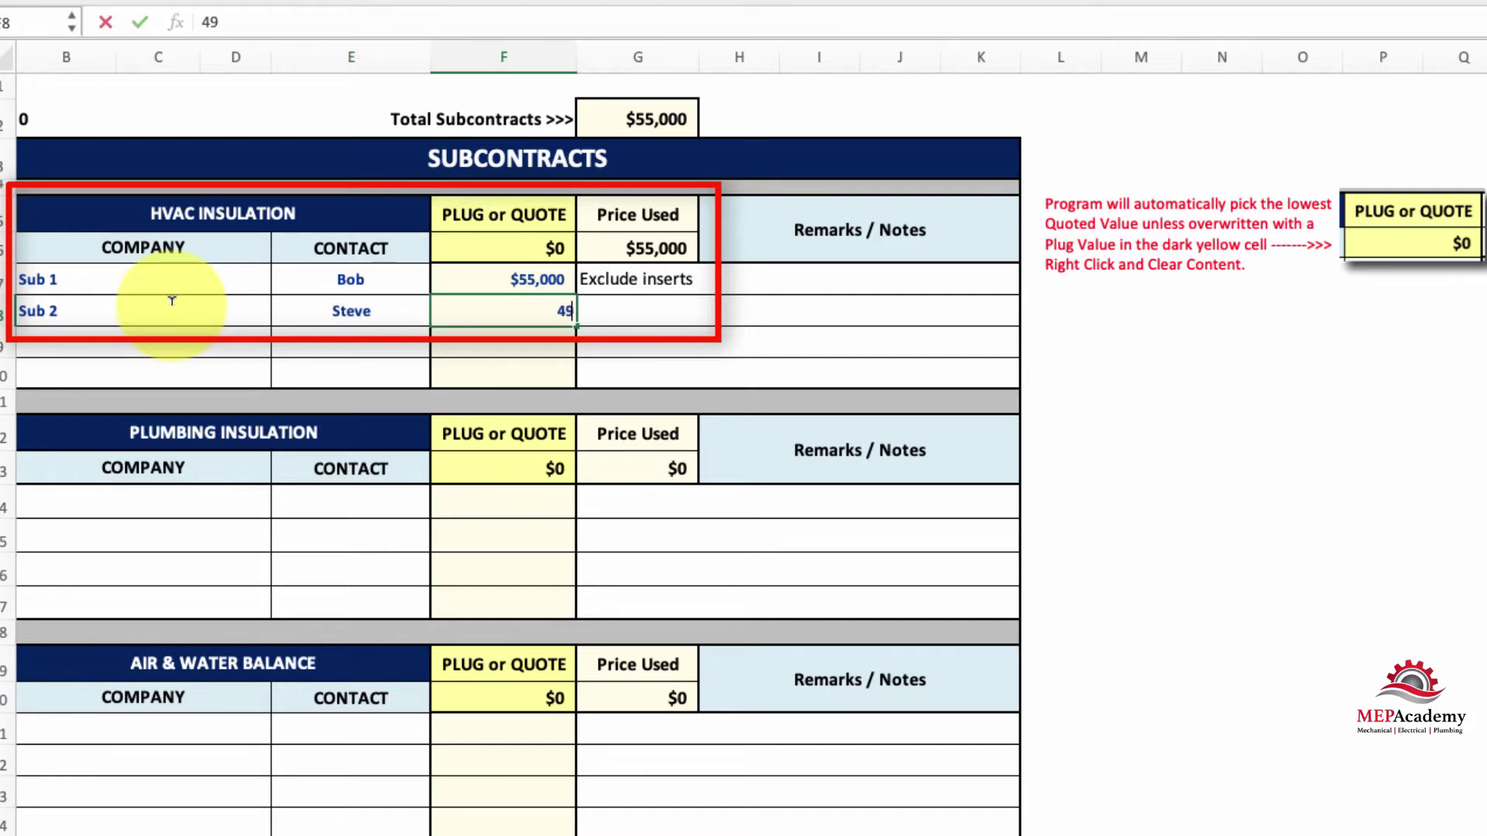
type(",000")
key("Tab")
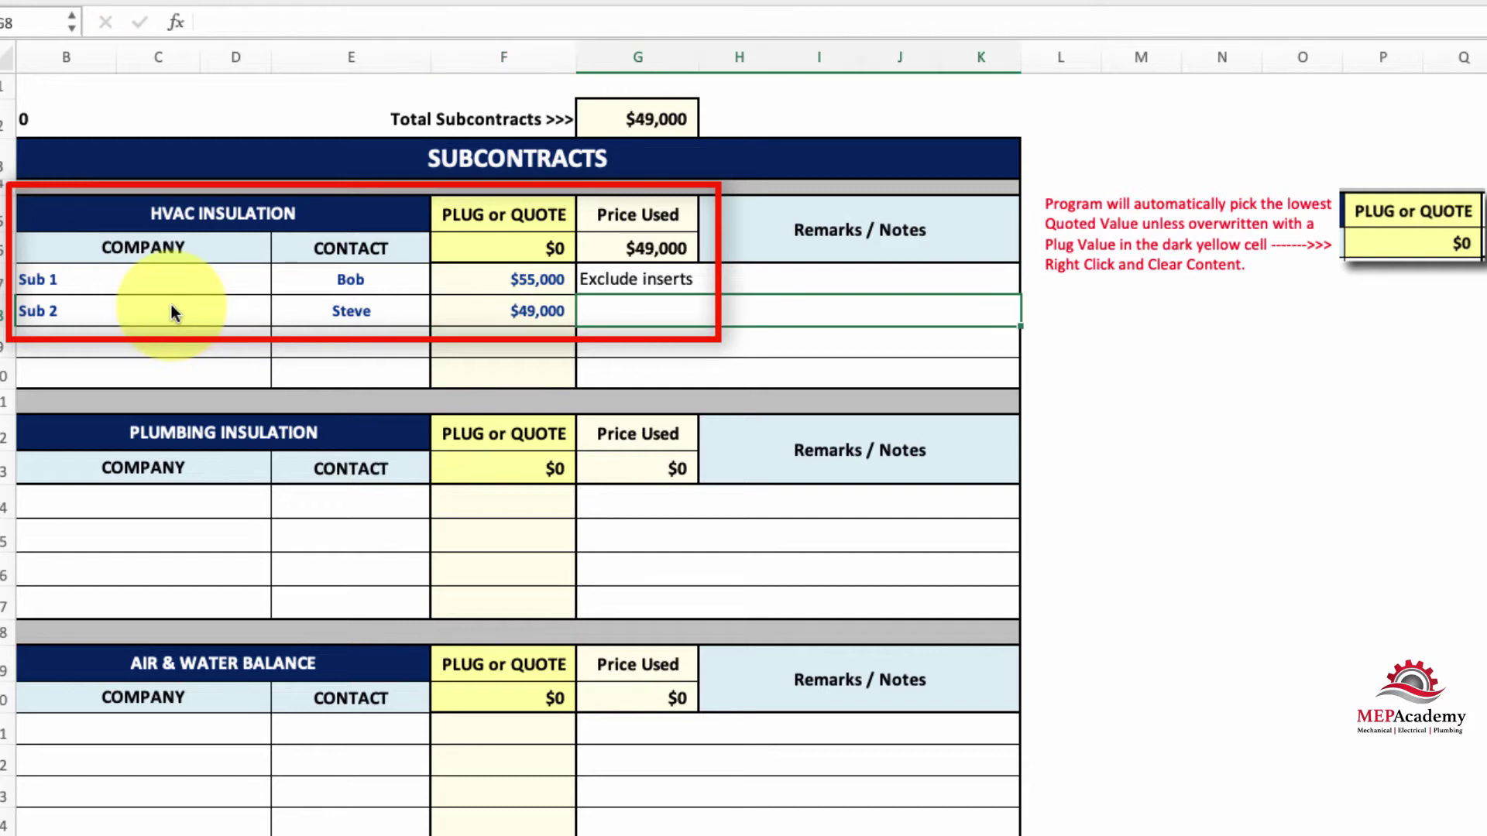
Override the HVAC Insulation quotes with a plug value of $52,000
left_click(504, 247)
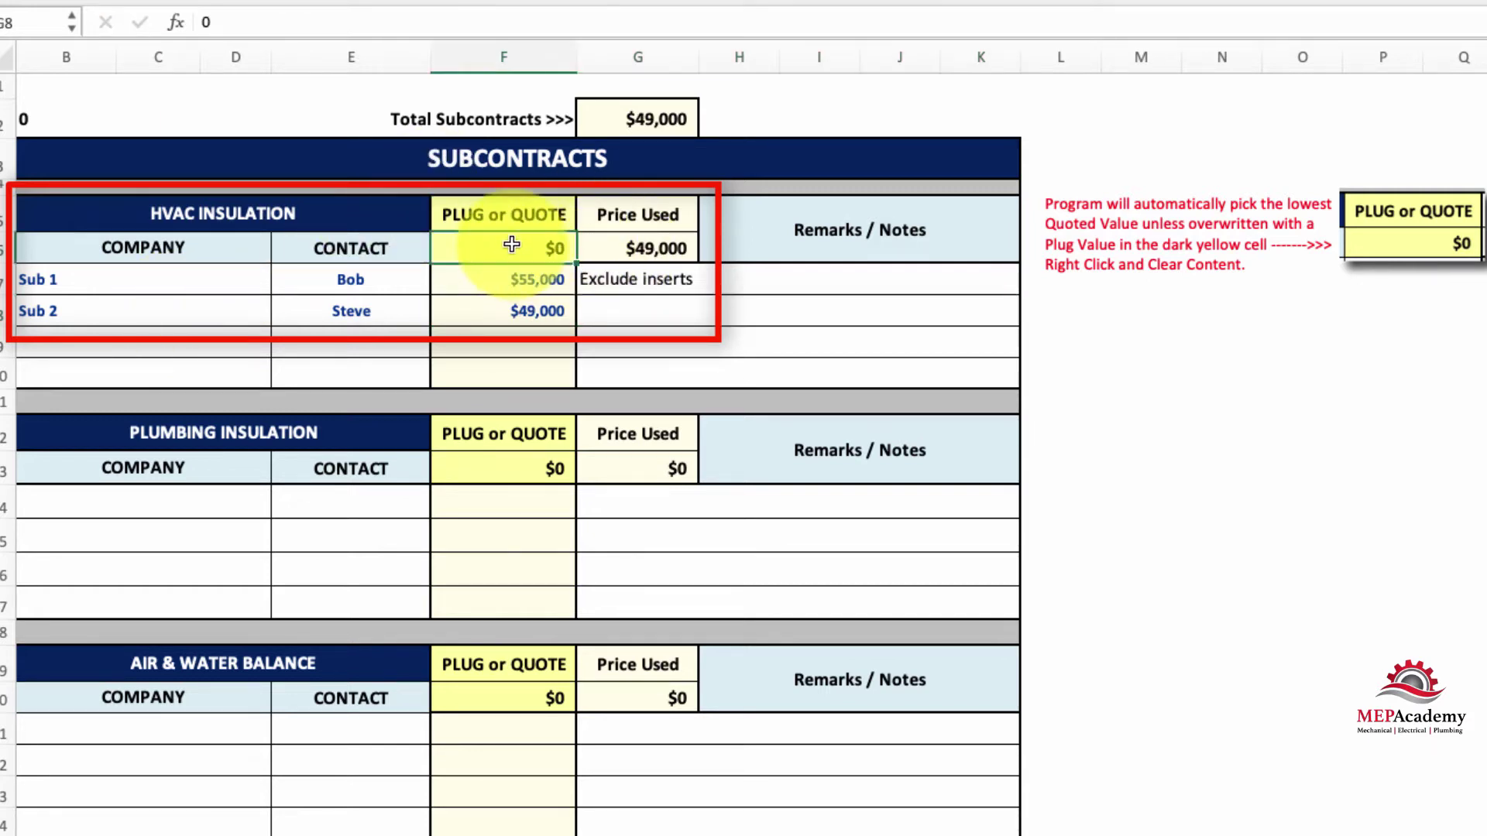
type("5")
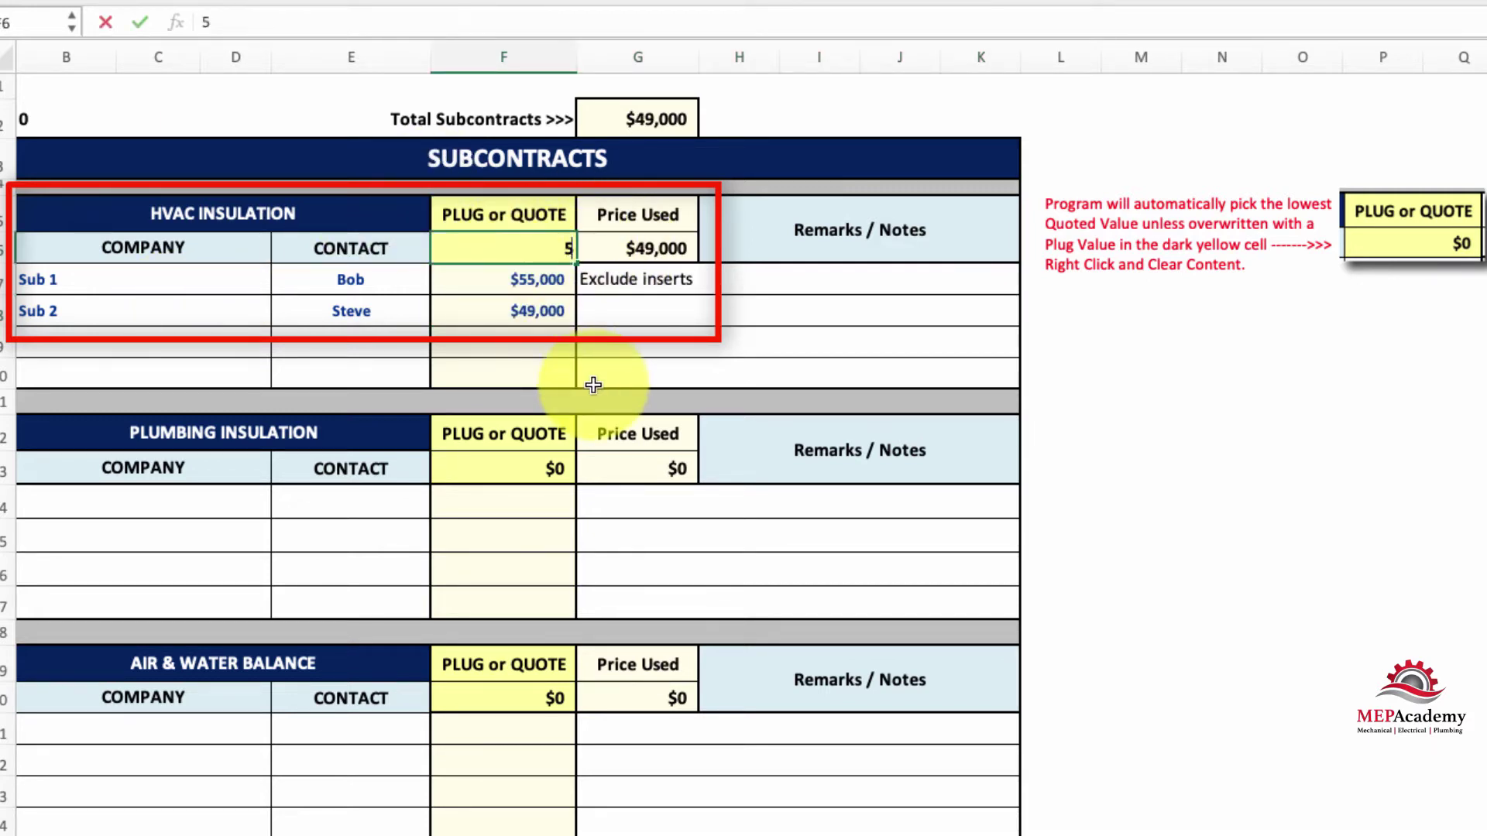
type("2000")
key("Return")
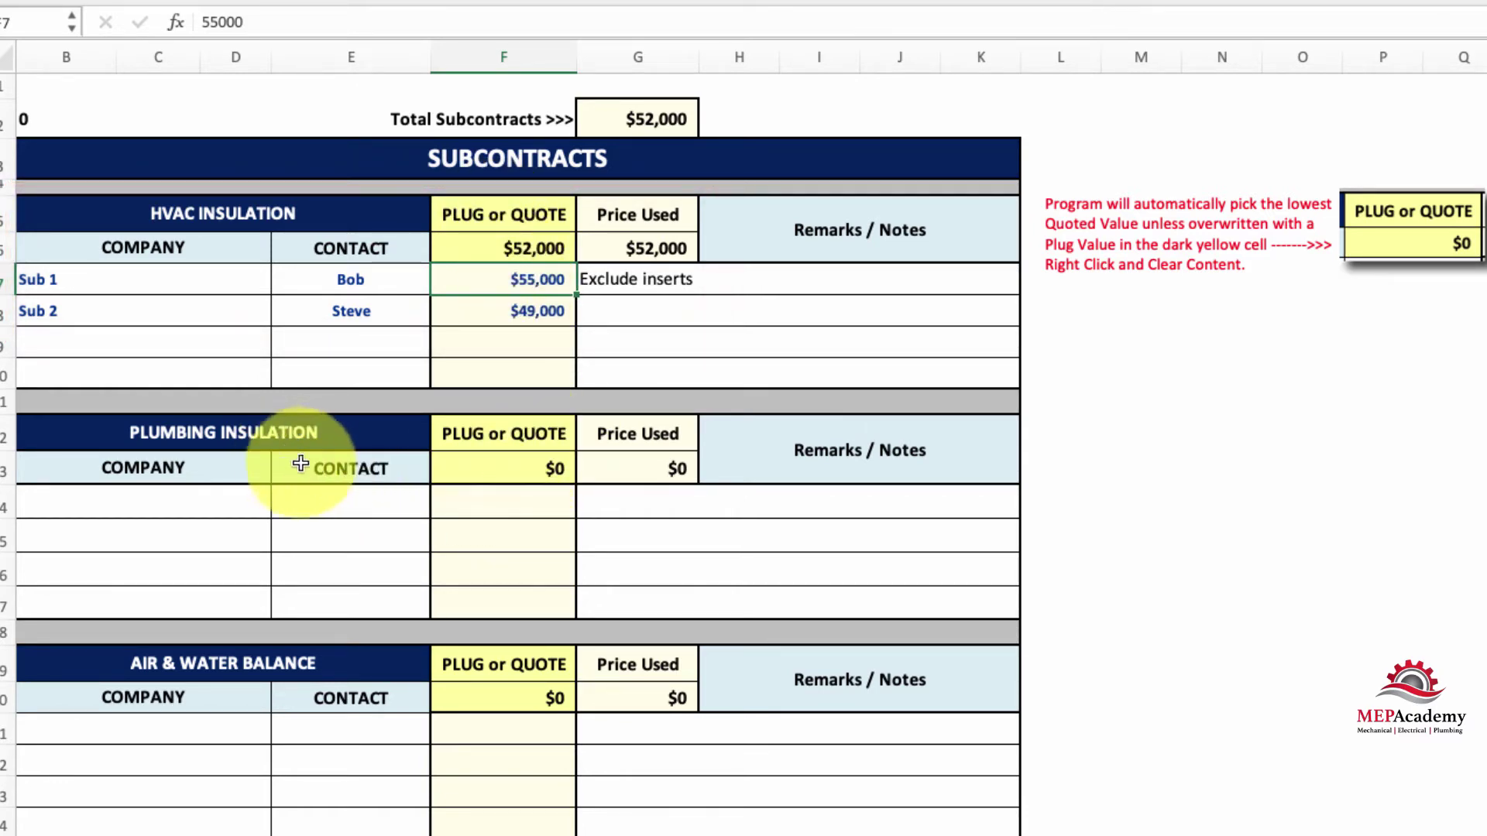
Enter quotes of $45,000 and $12,000 in the first two rows of the Other subcontracts section
scroll(292, 521, "down", 5)
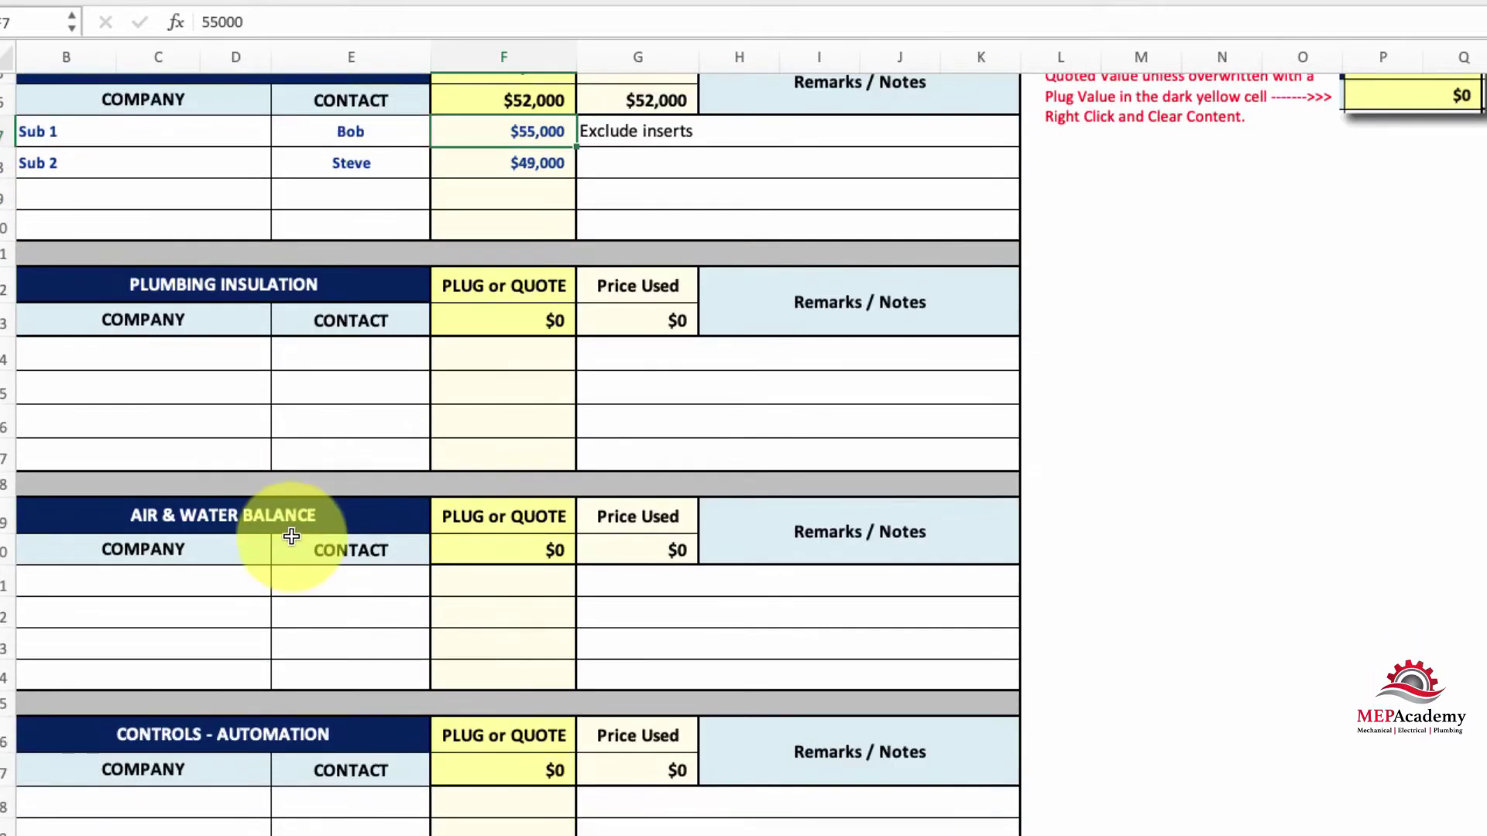
scroll(300, 683, "down", 10)
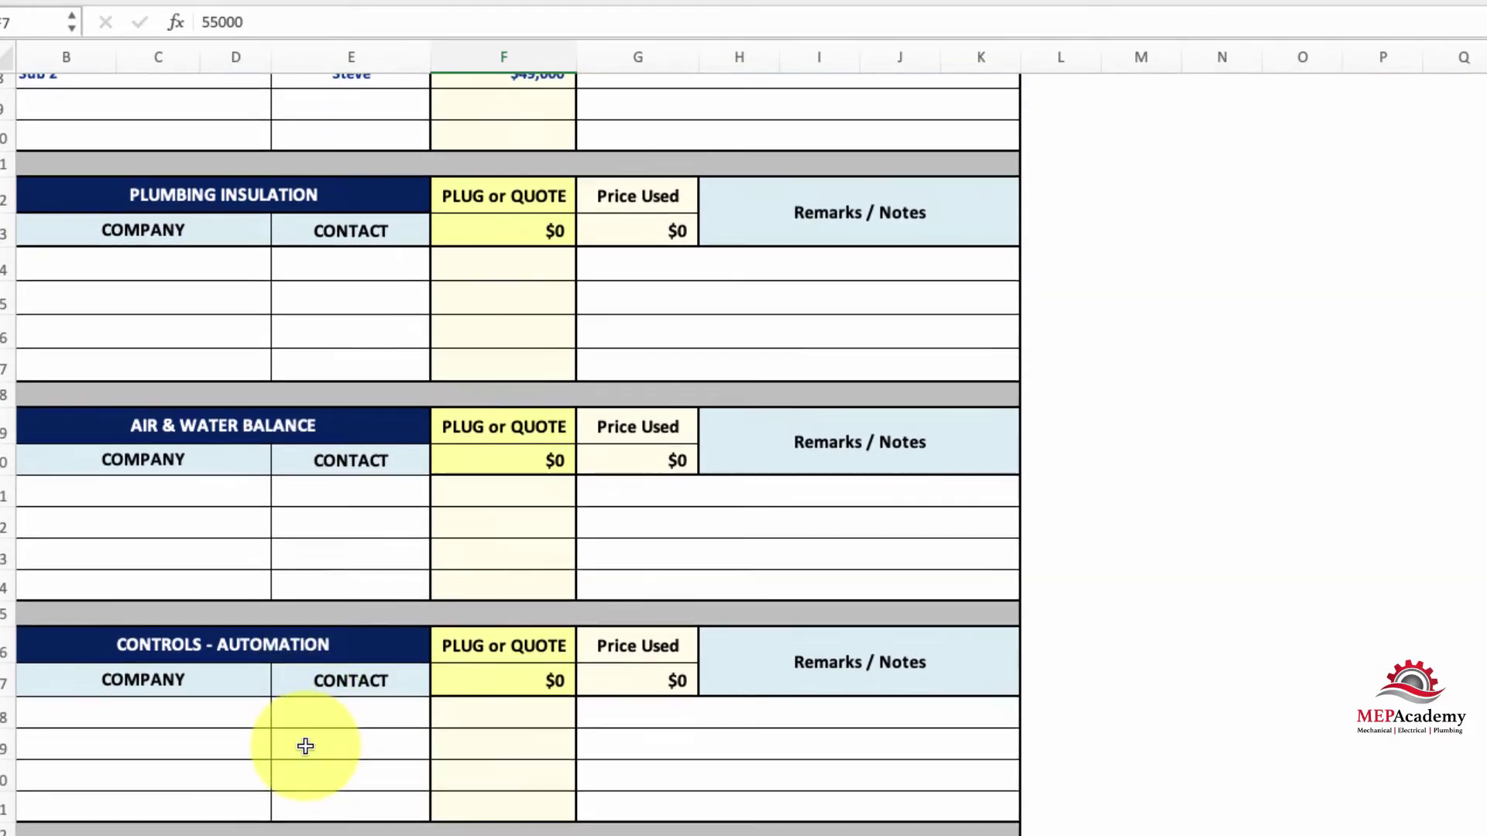
scroll(305, 746, "down", 10)
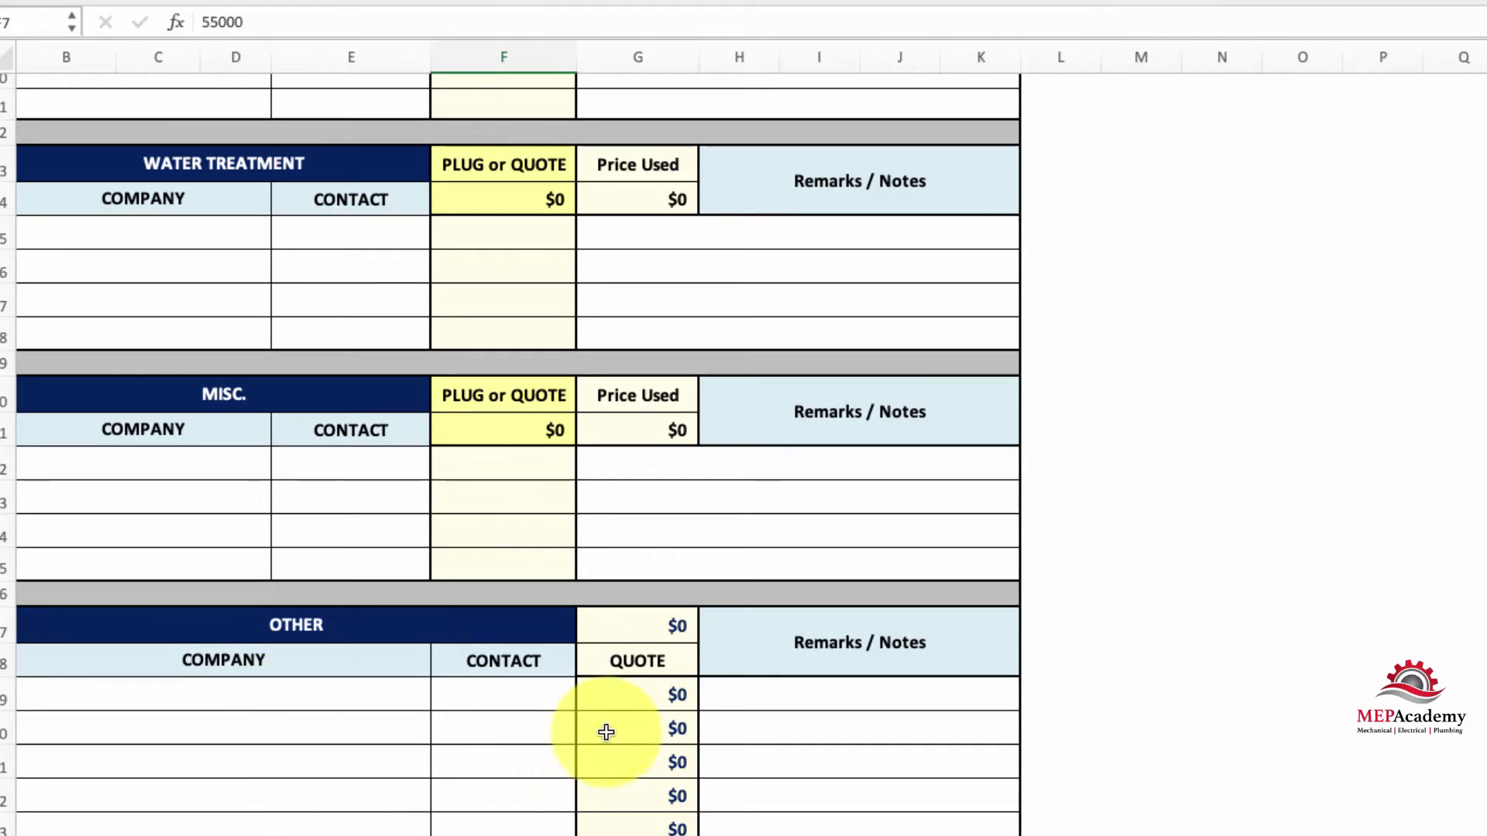
left_click(635, 697)
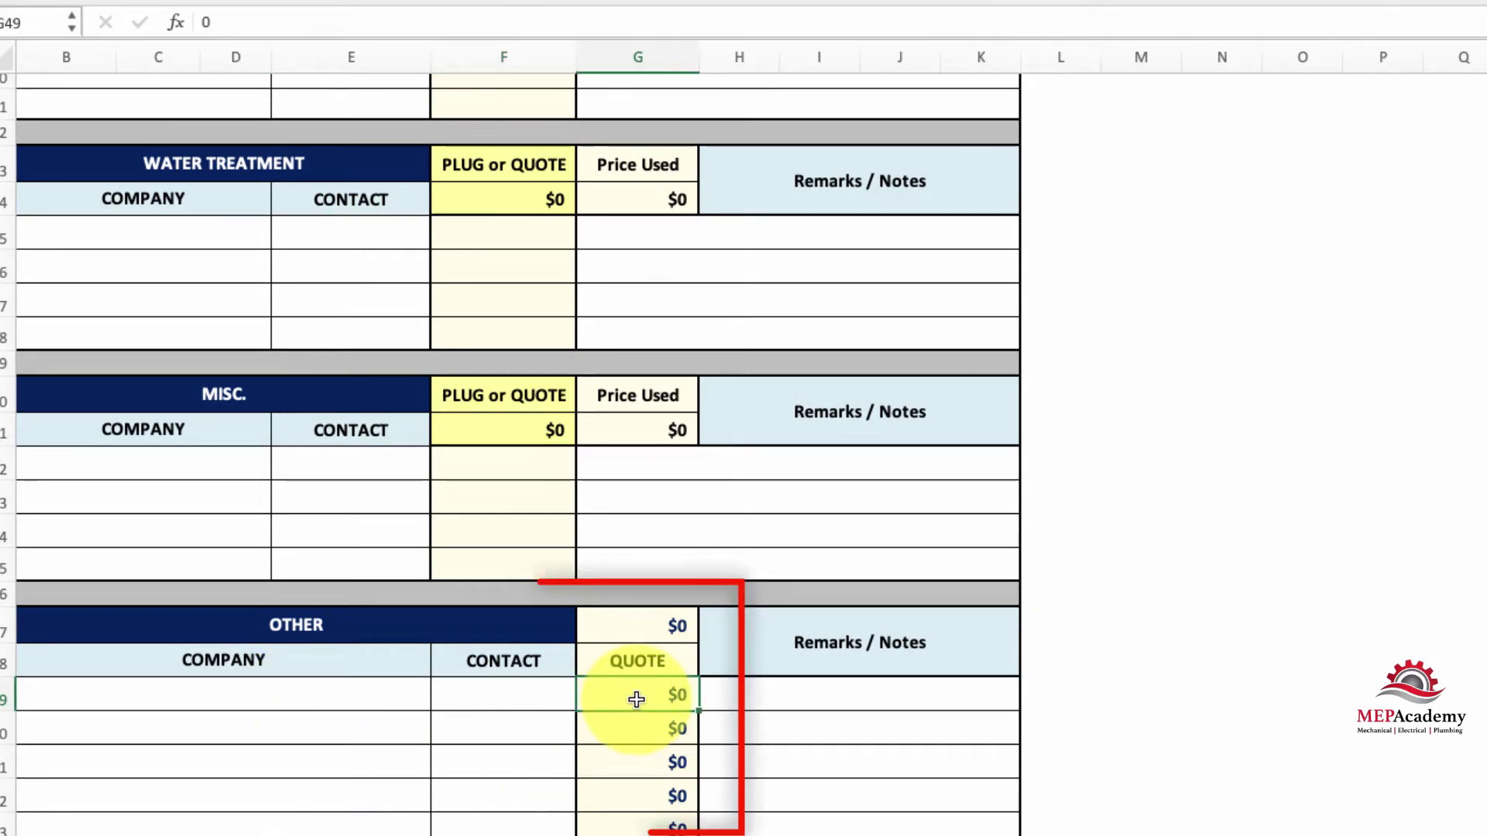
type("45000")
key("Return")
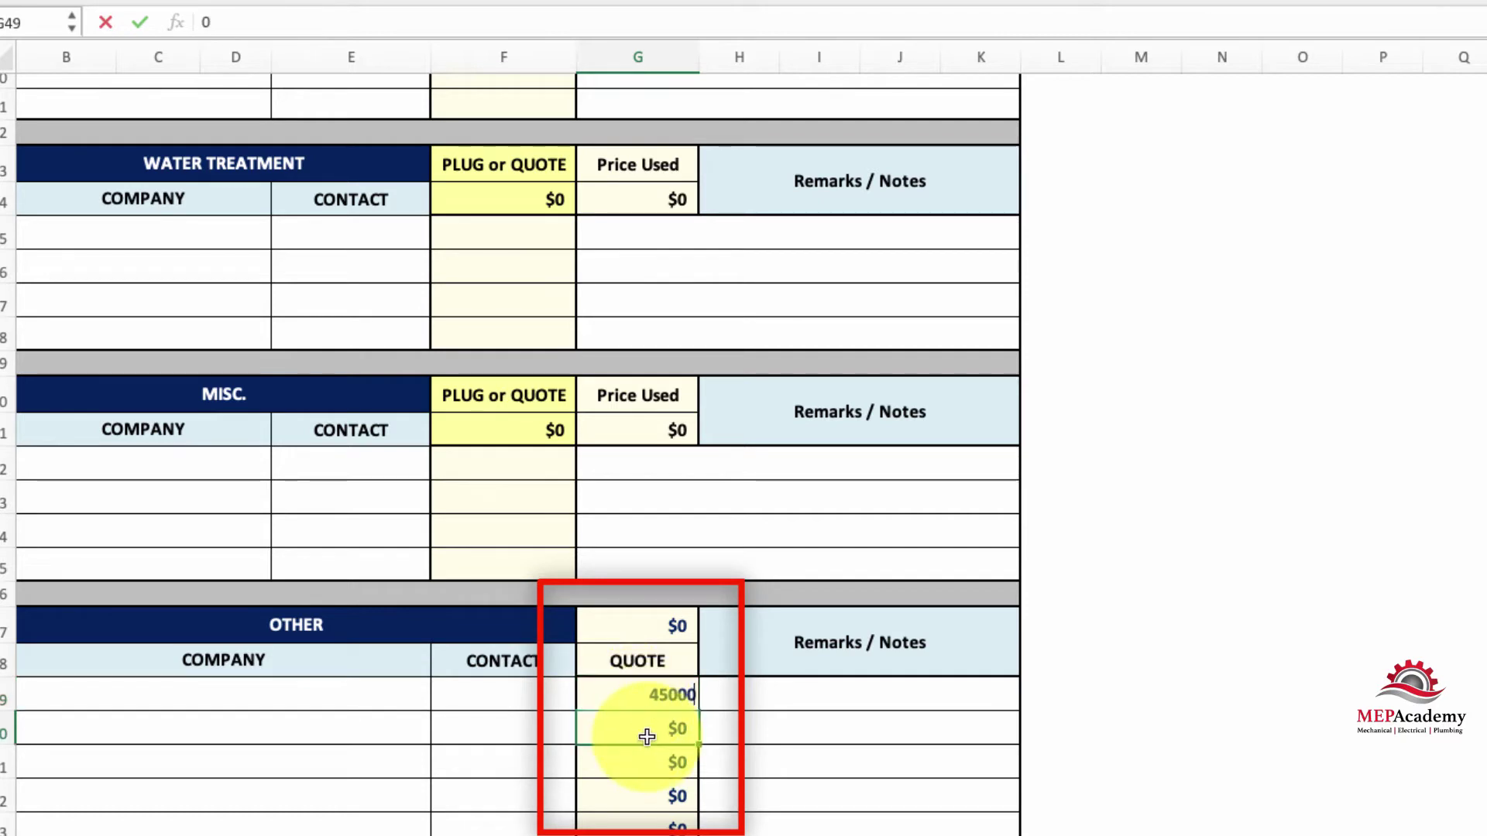
type("12,")
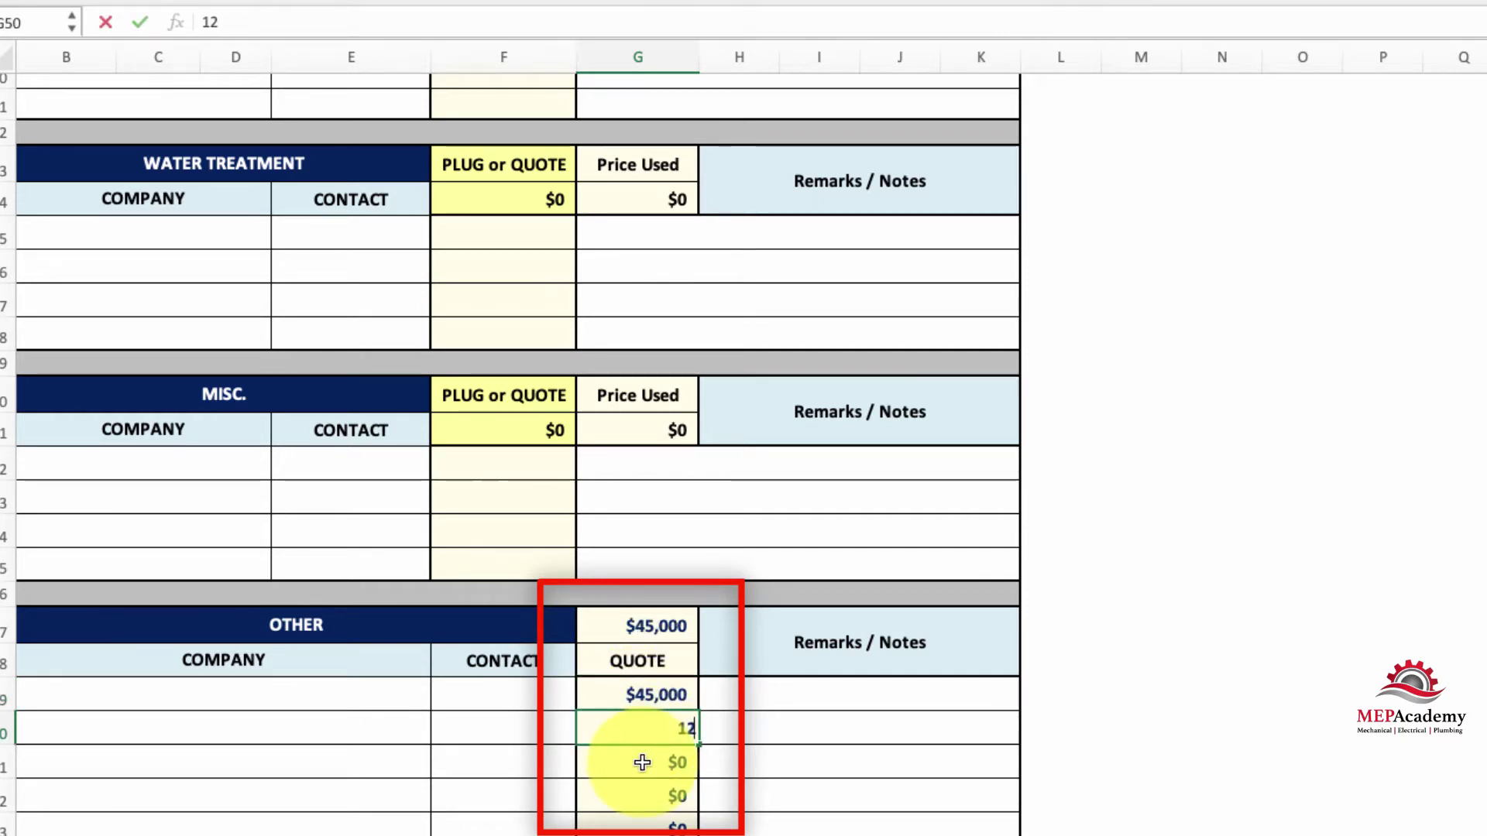
type("000")
key("Return")
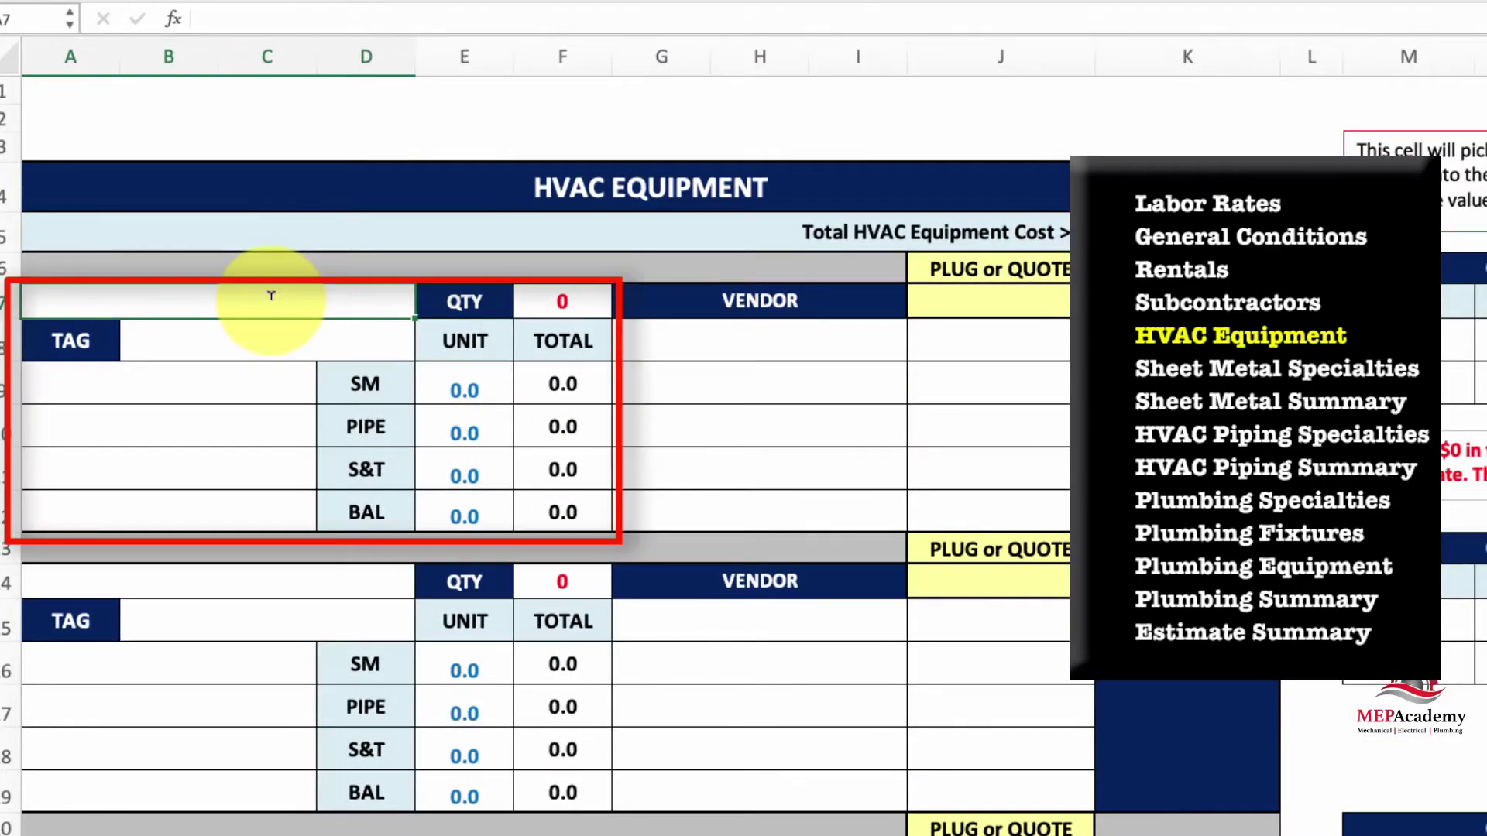
Name the first HVAC equipment item AIR CONDITIONER and give it the tag AC-1 THRU AC-5
type("AIR COND")
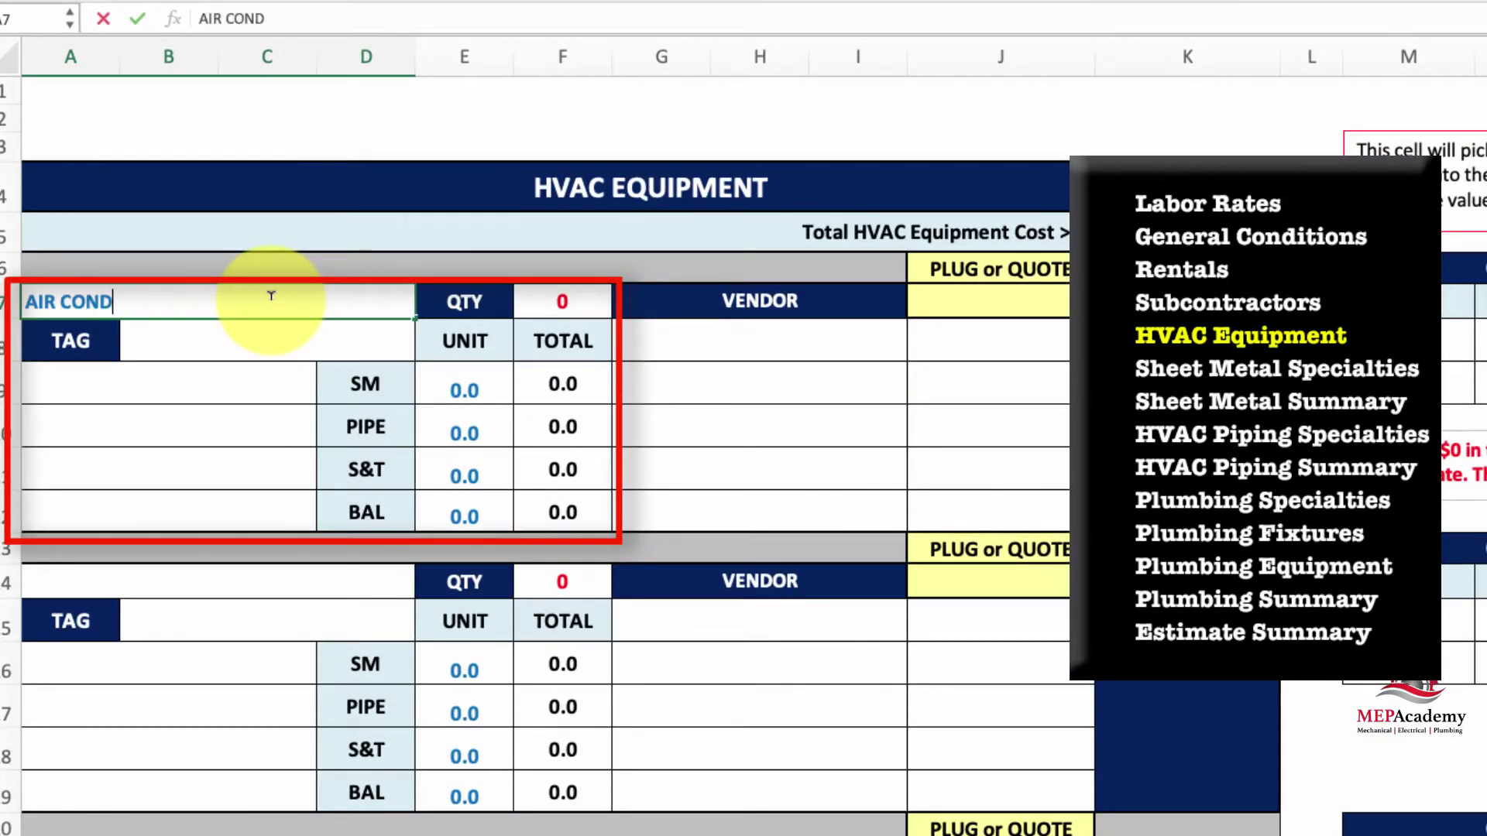
type("ITIONER")
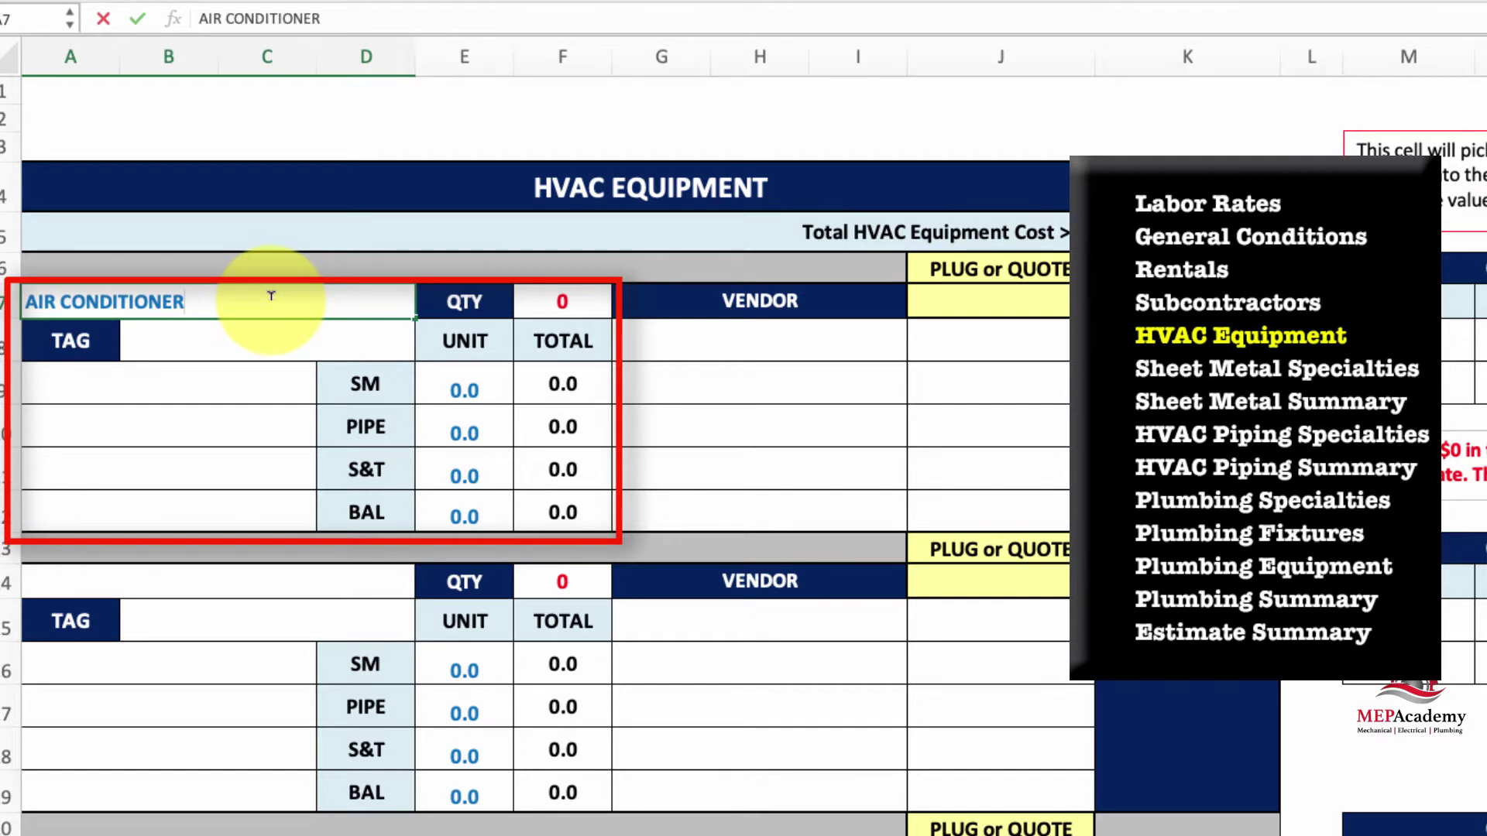
key("Return")
key("Tab")
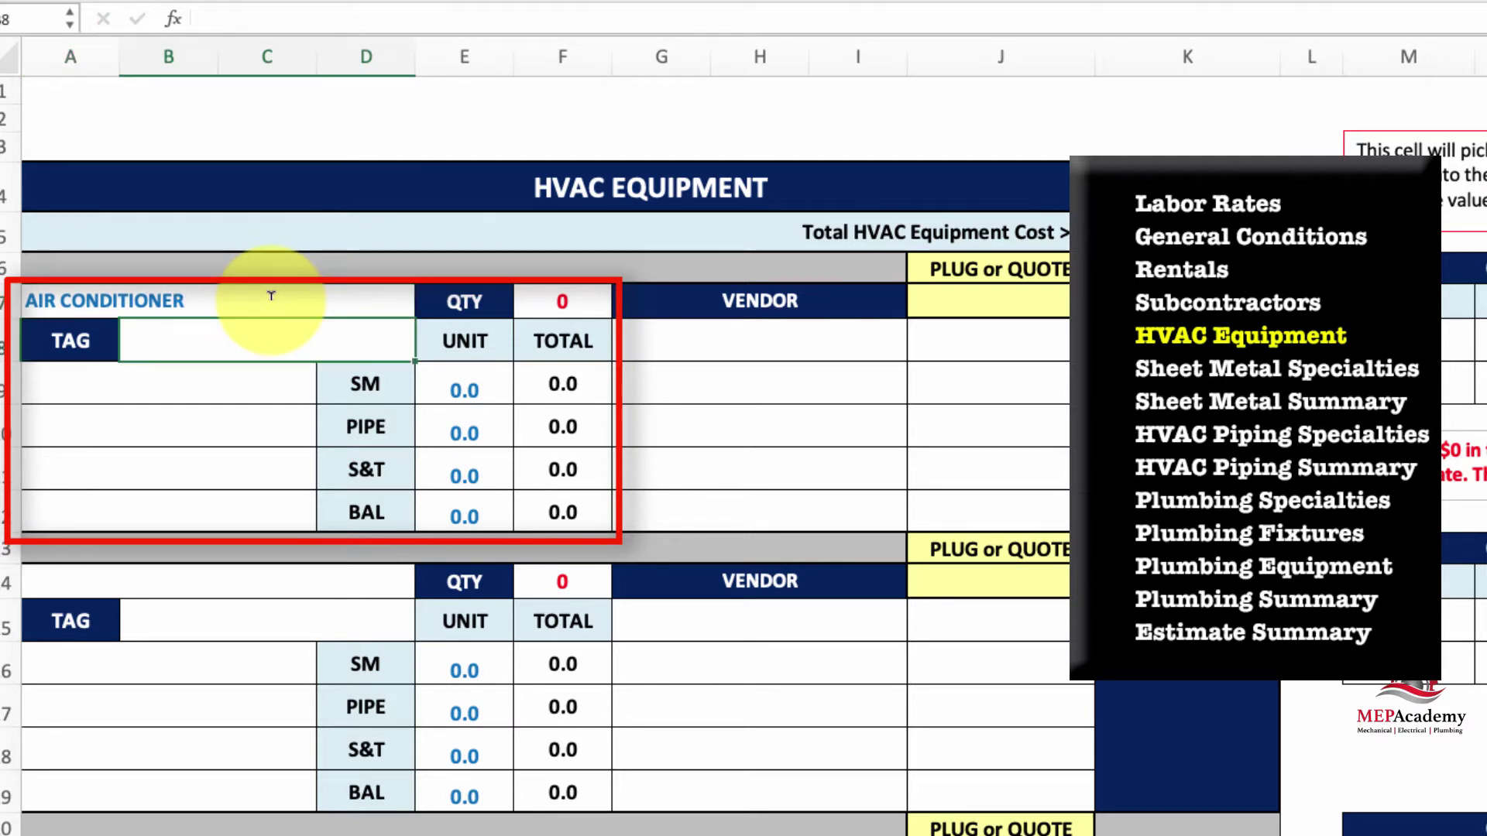
type("AC-1 T")
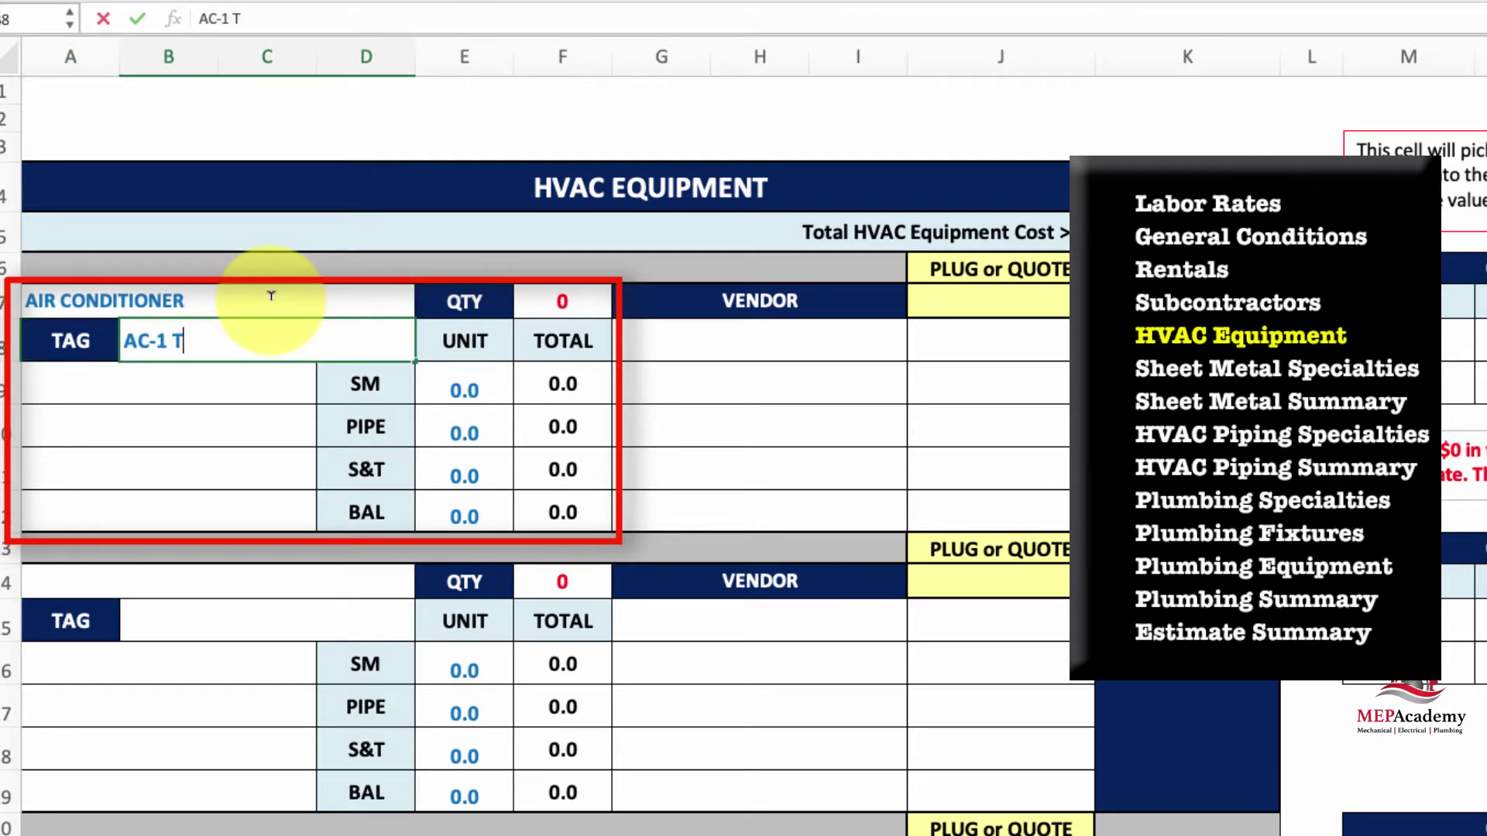
type("HRU AC-5")
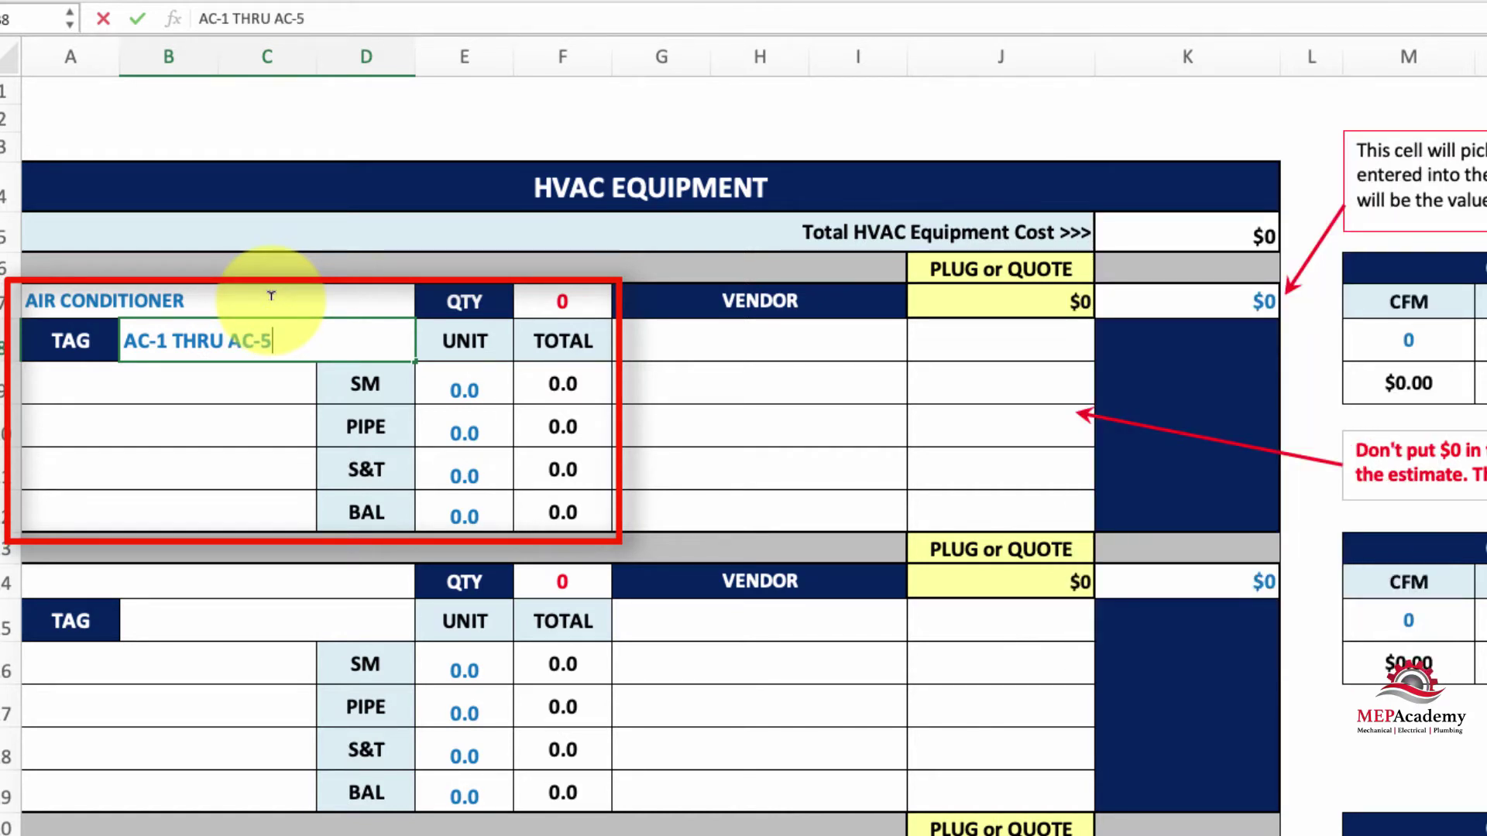
key("Return")
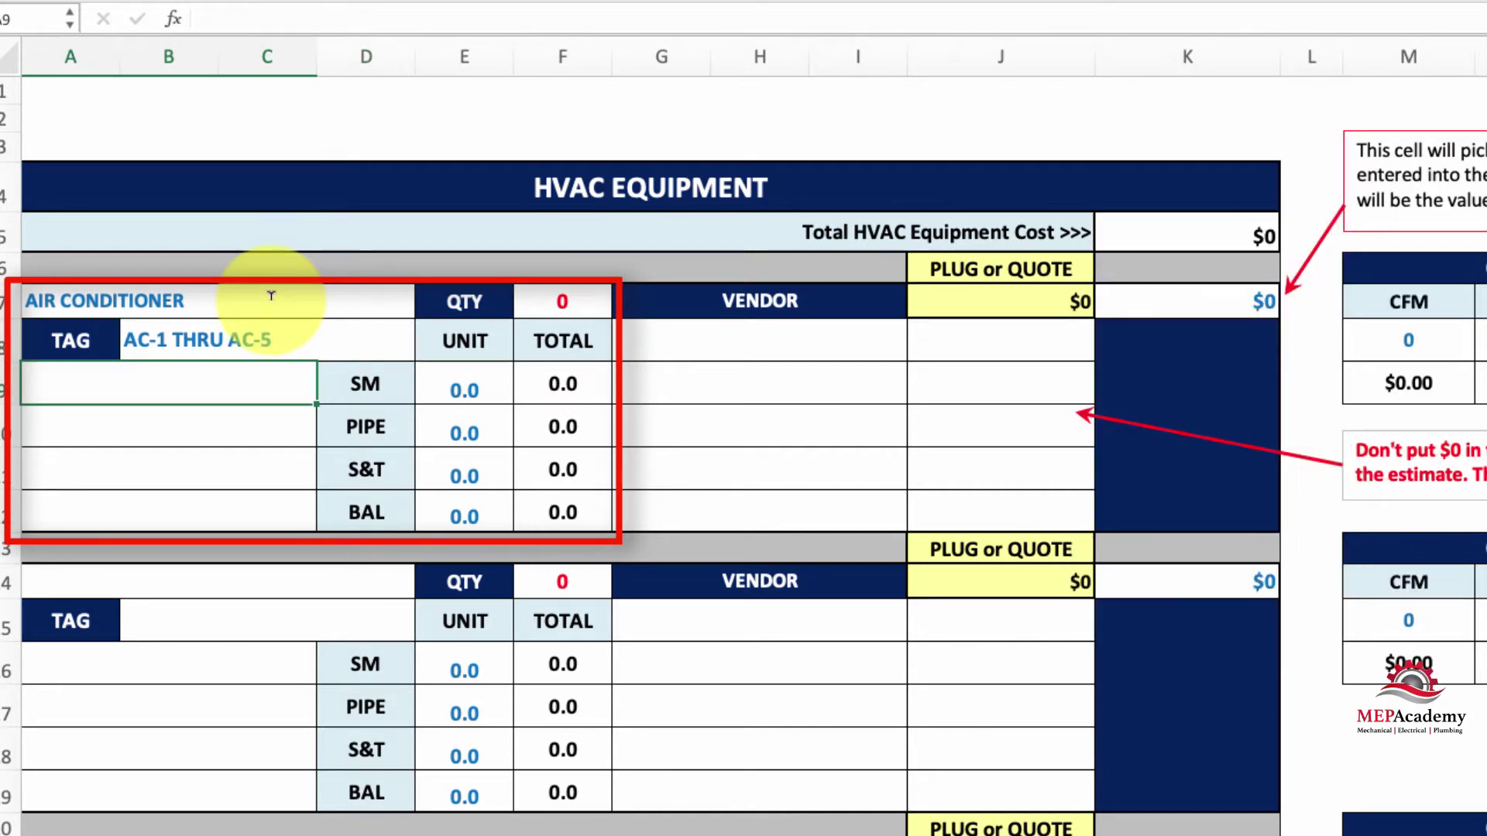
Describe the air conditioner on three lines below its tag as 5-TON, ROOF CURBS and ECONOMIZERS
type("5-TON")
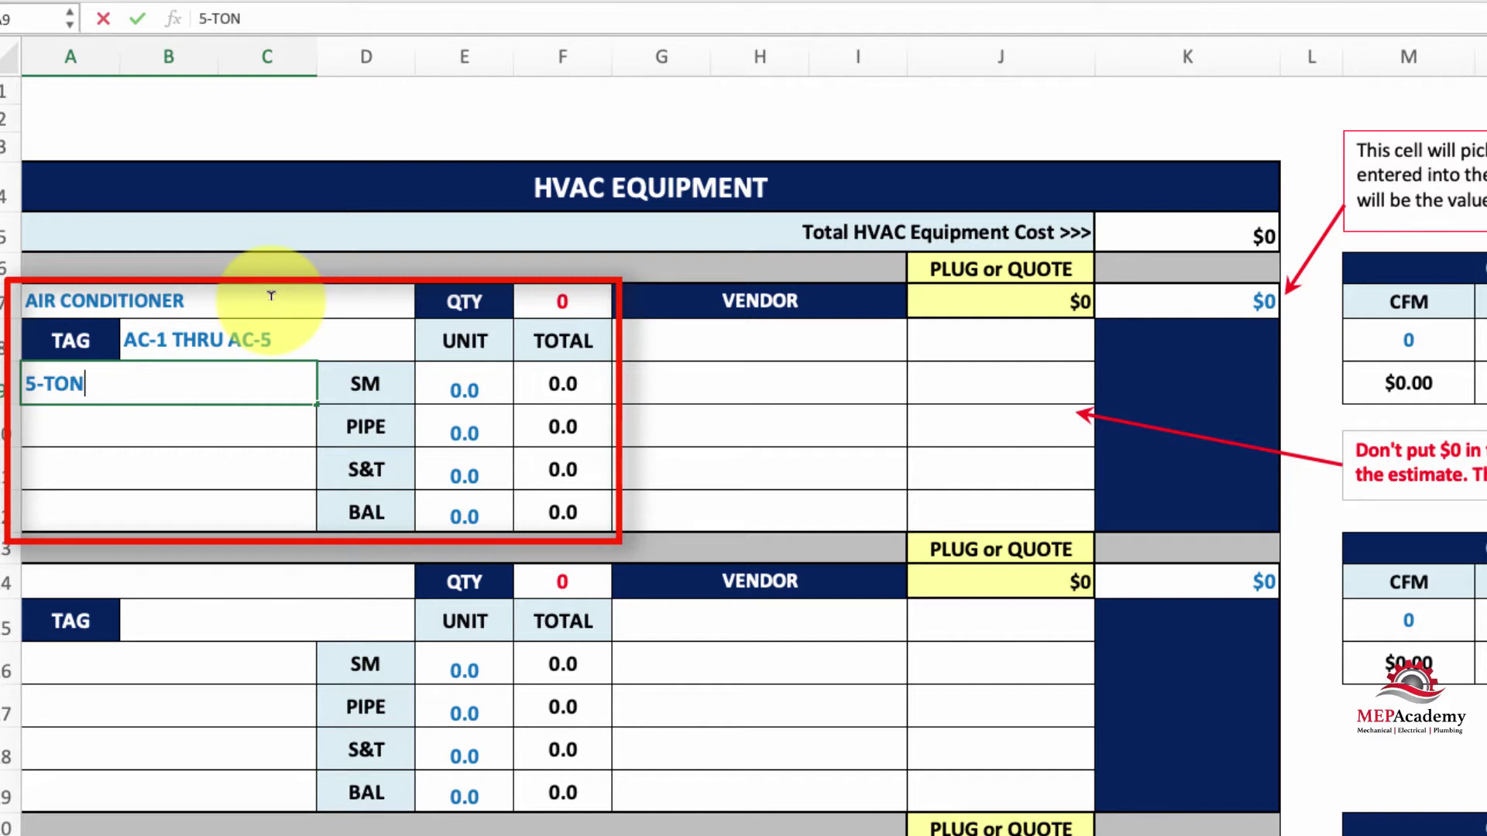
key("Return")
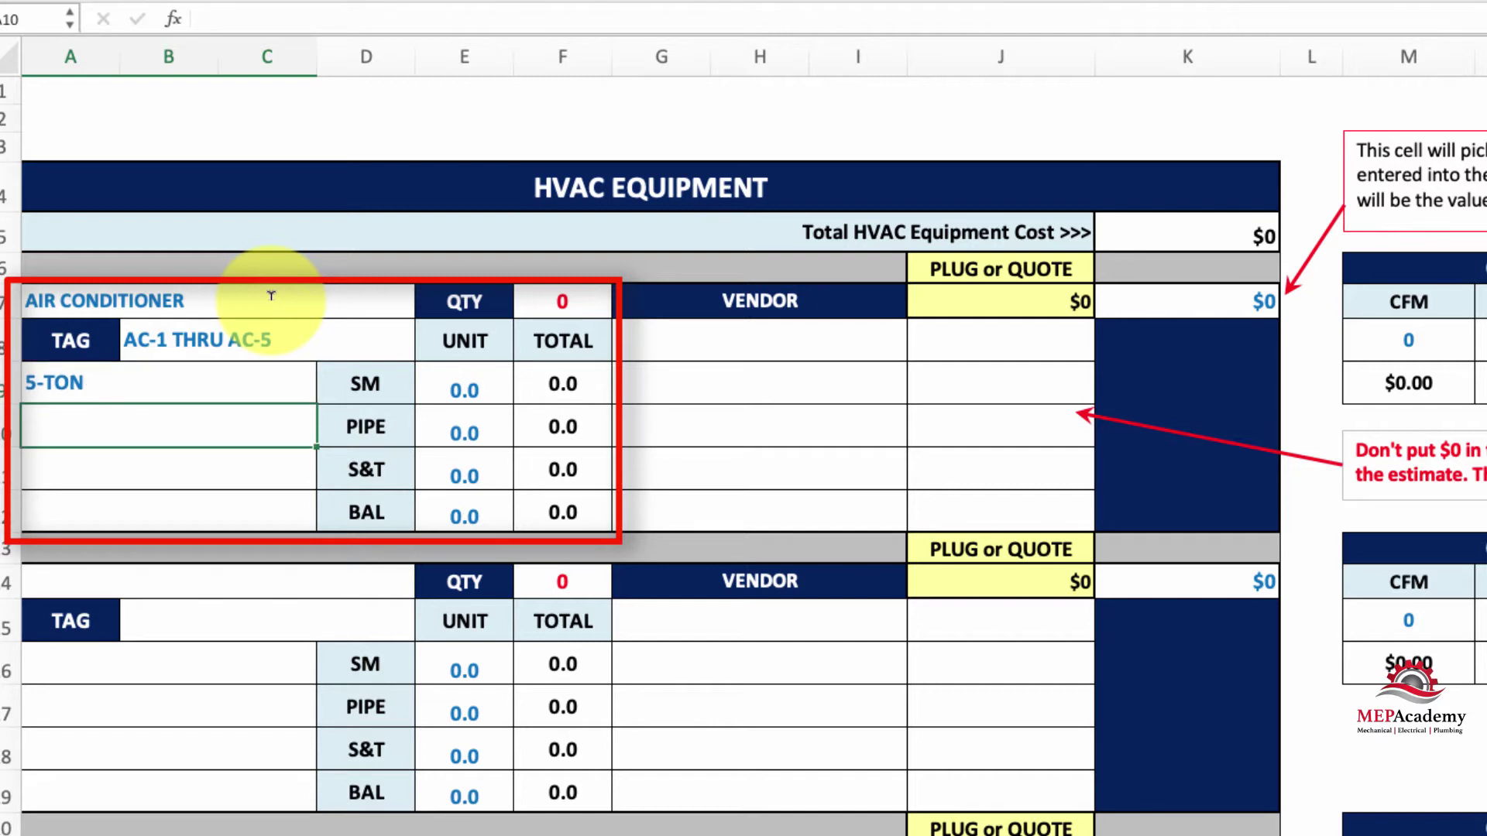
type("ROOF")
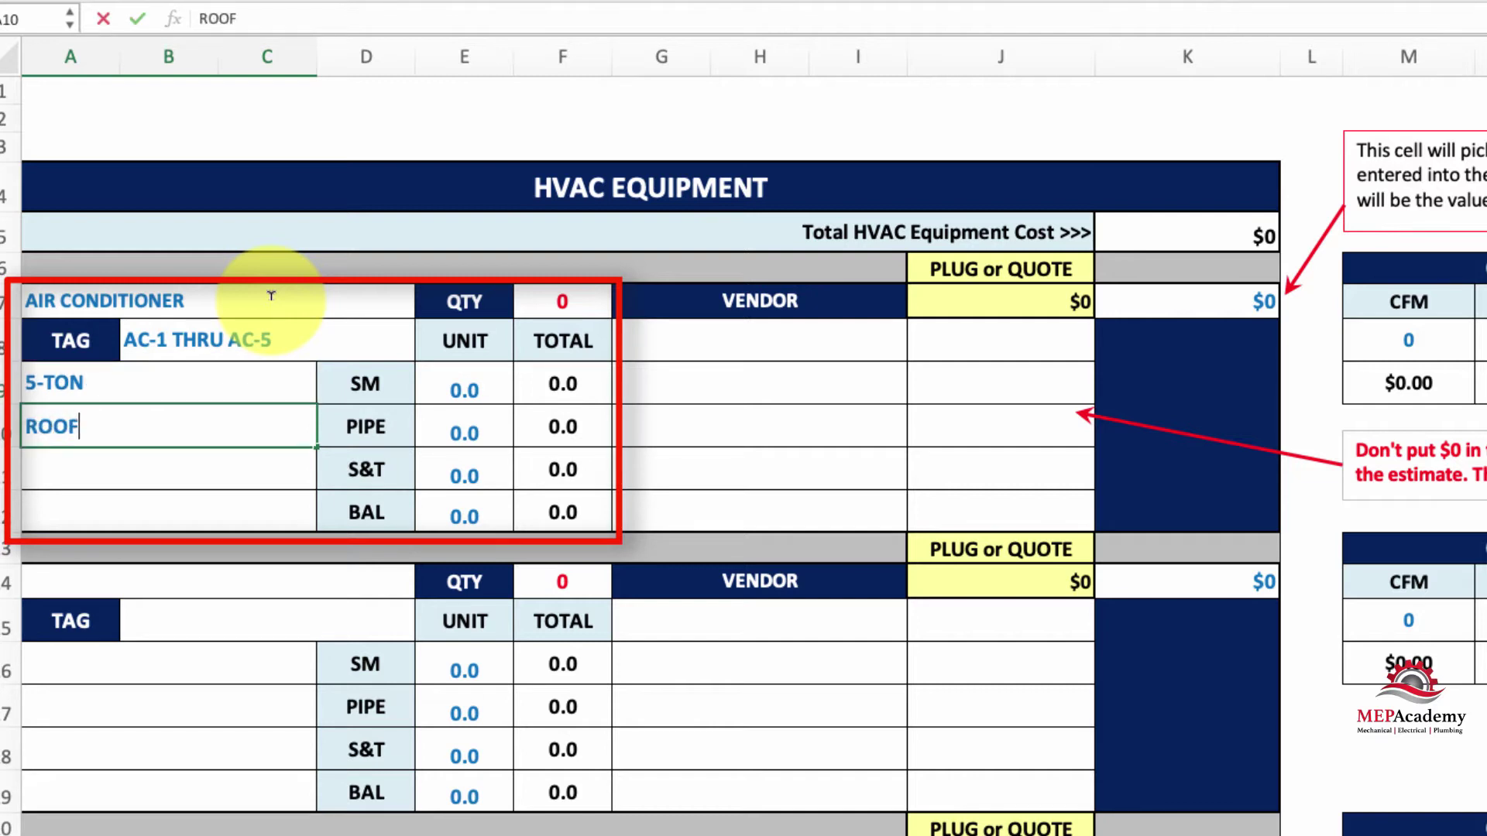
type(" CURBS")
key("Return")
type("E")
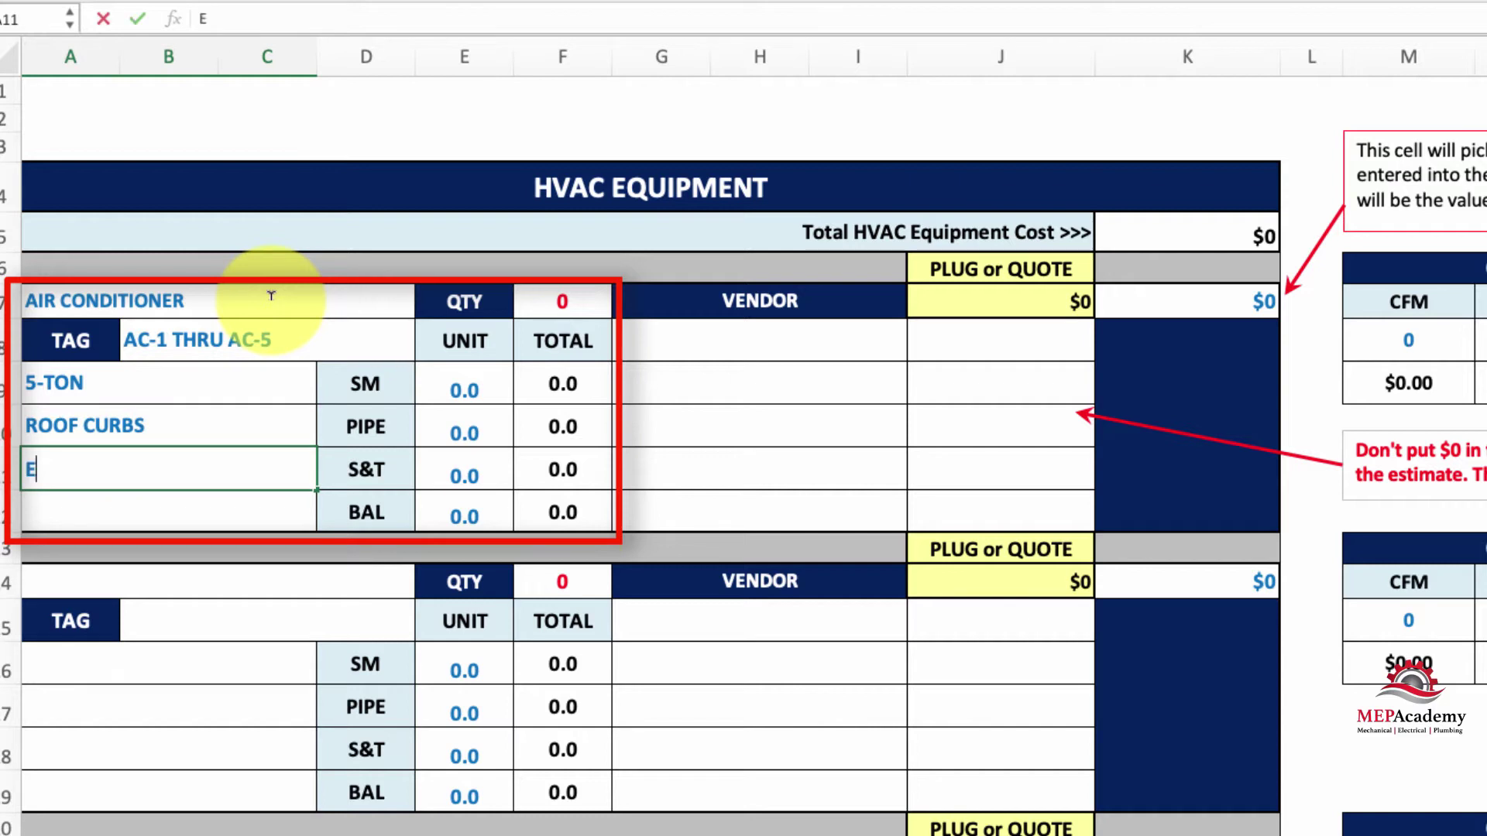
type("CONOMI")
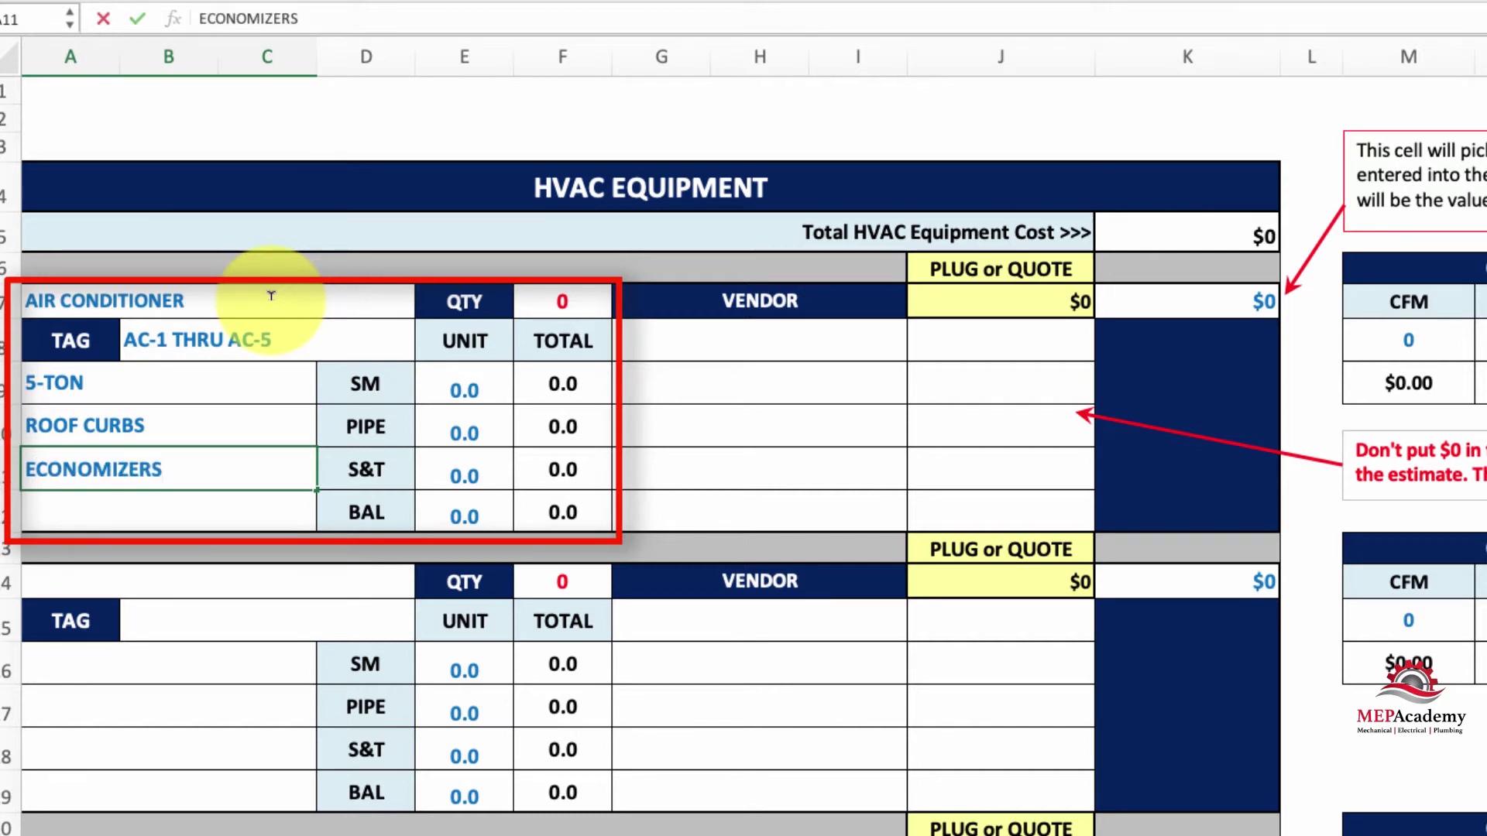
type("ZERS")
Set the air conditioner quantity to 5 and its SM and PIPE unit labor to 4 each
left_click(567, 301)
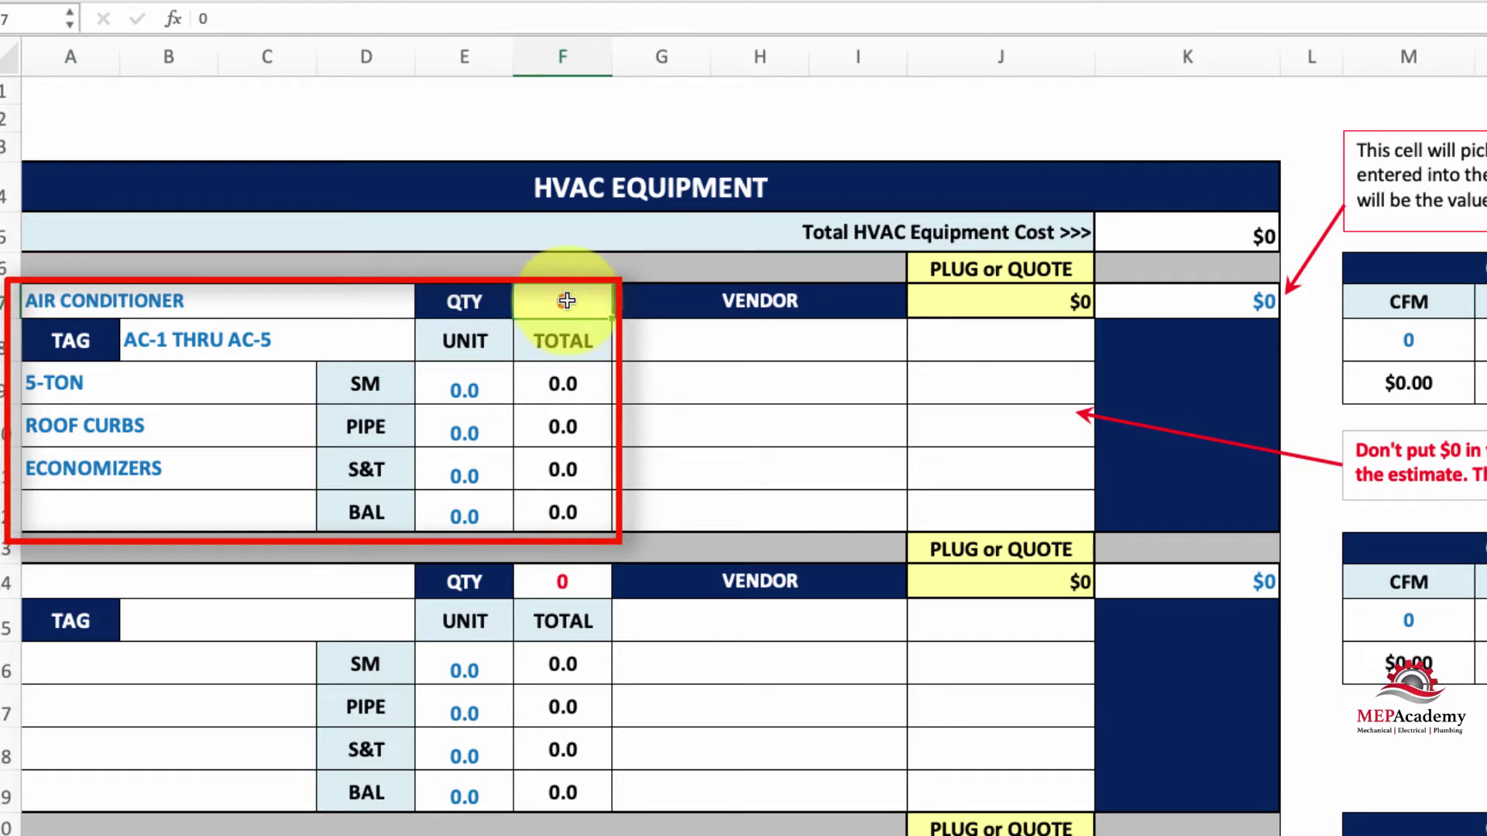
type("5")
left_click(462, 388)
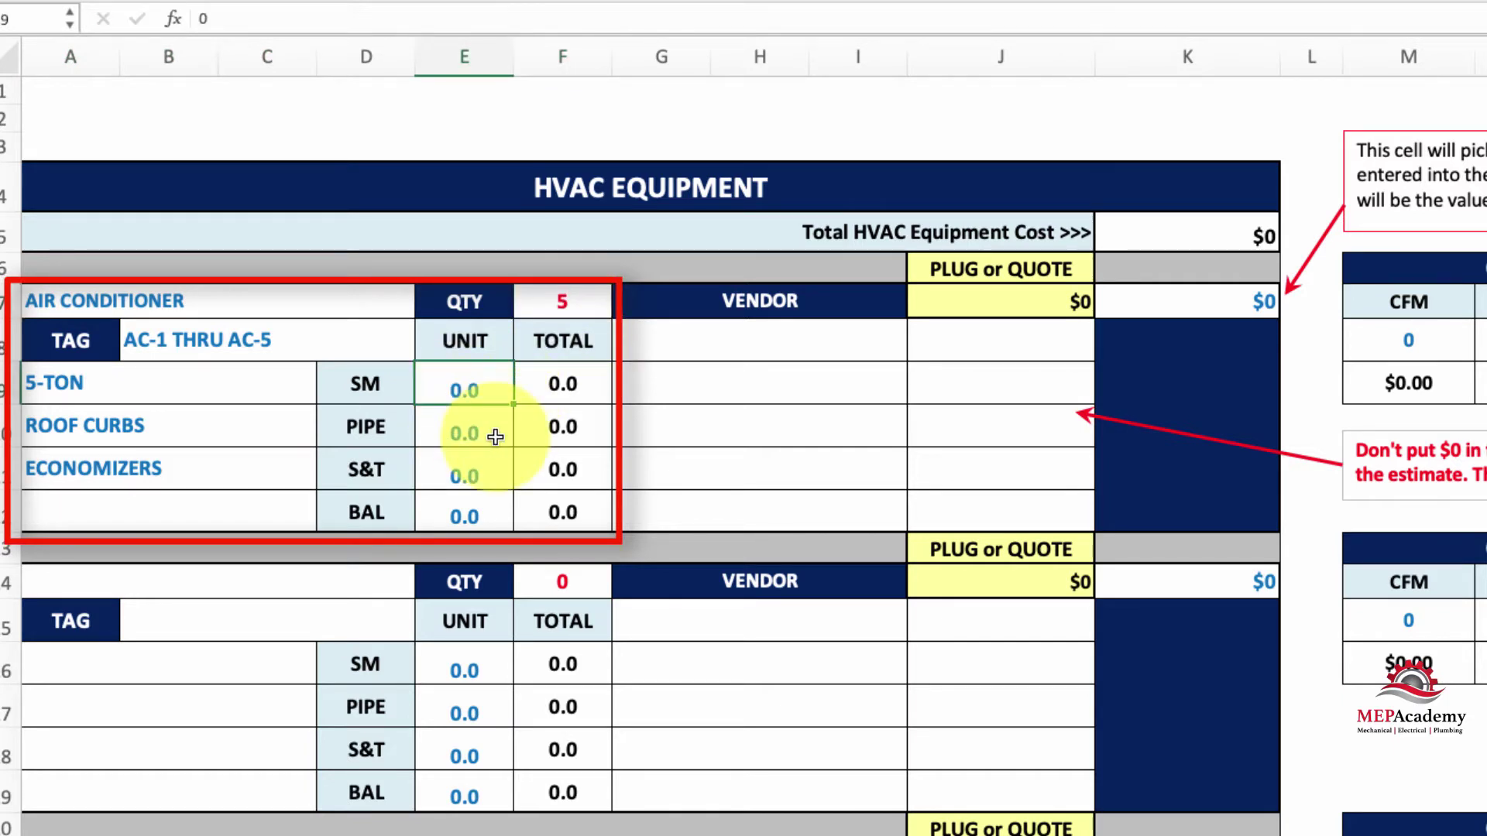
type("4")
key("Return")
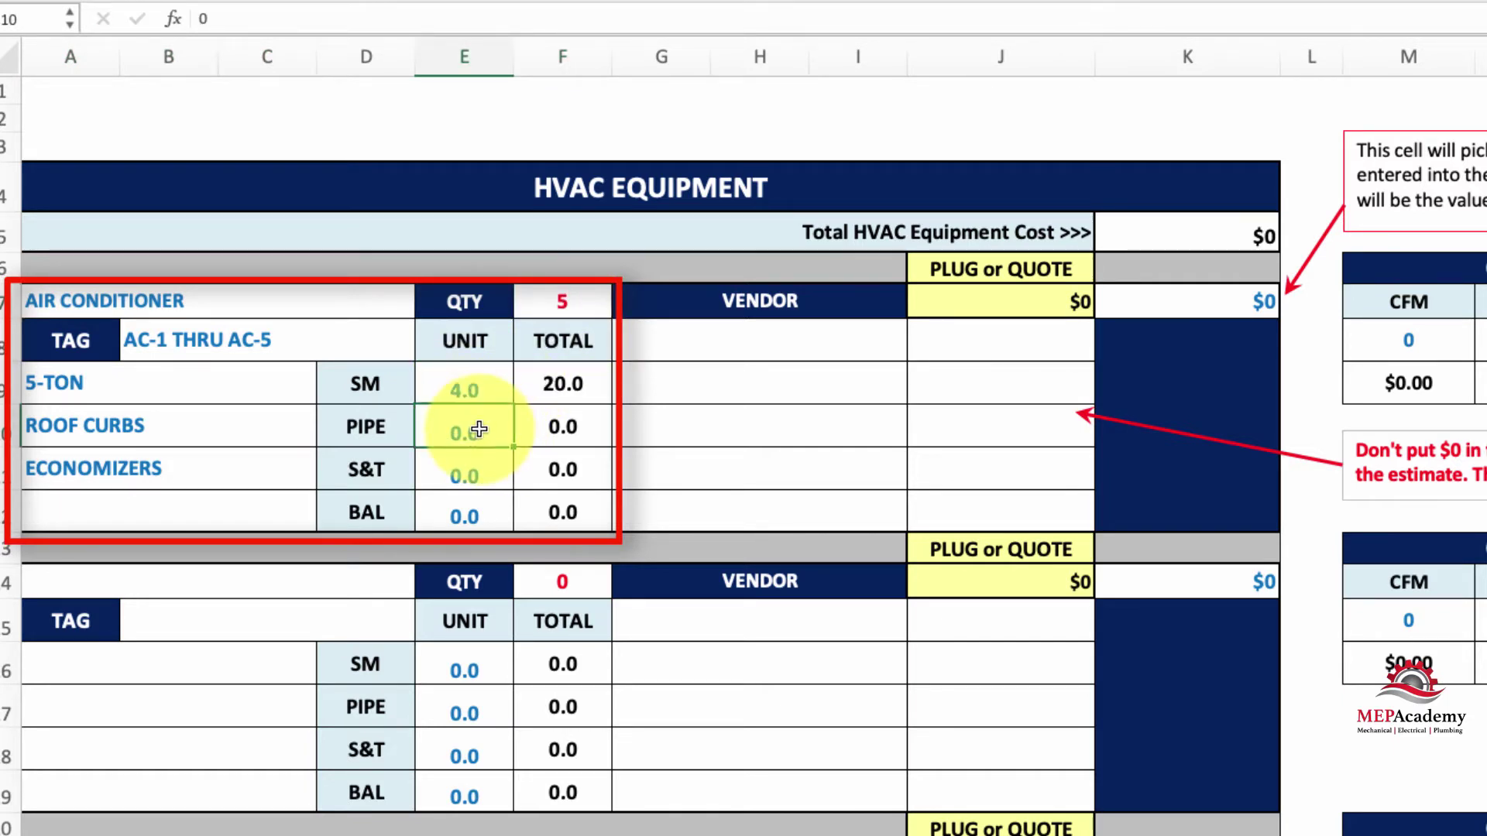
type("4")
left_click(714, 441)
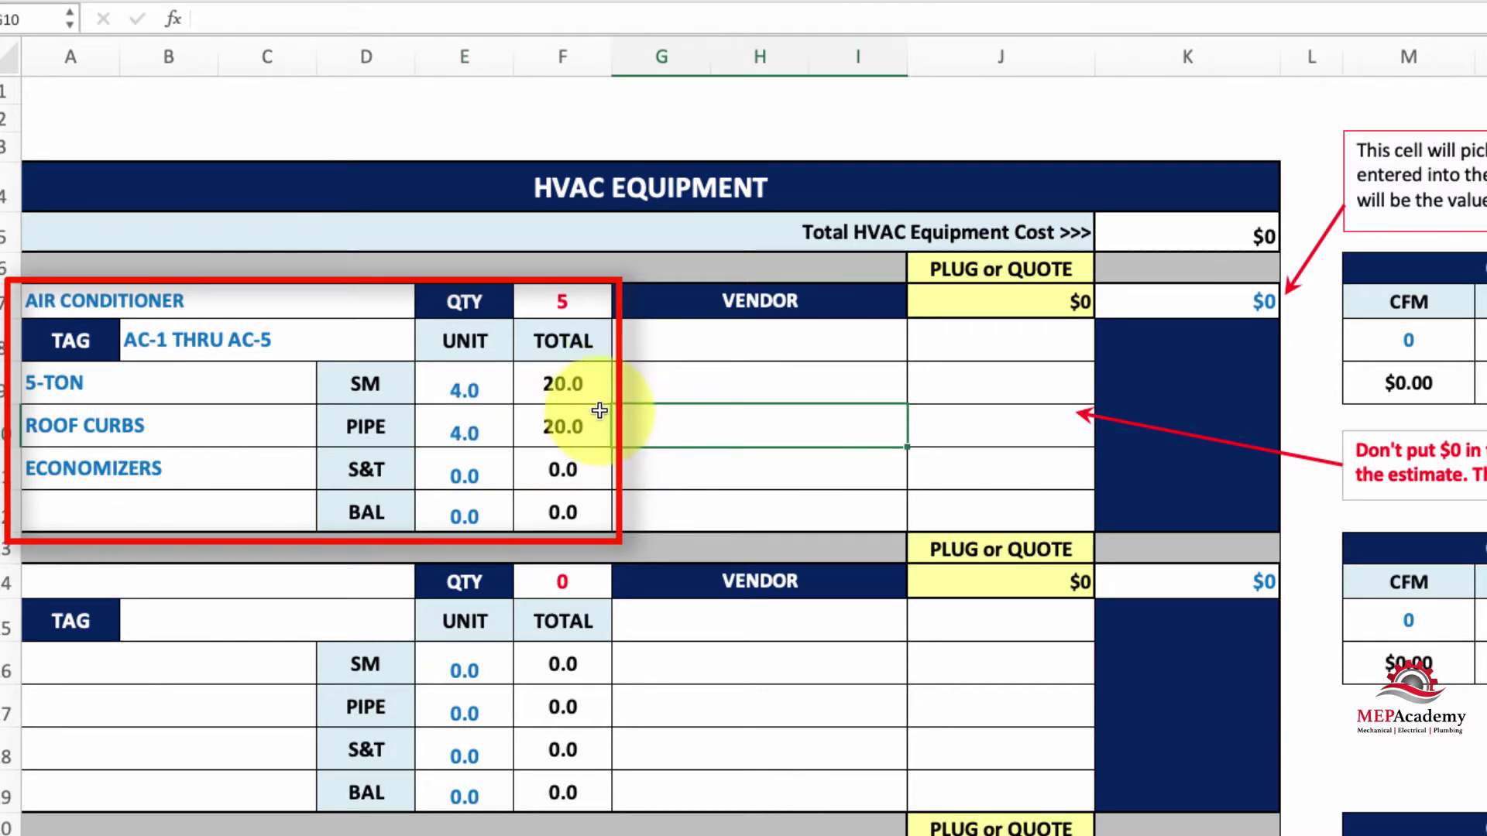
Record ABC VENDOR with a $12,500 quote for the air conditioner, on the 5-TON row
left_click(709, 385)
type("AB")
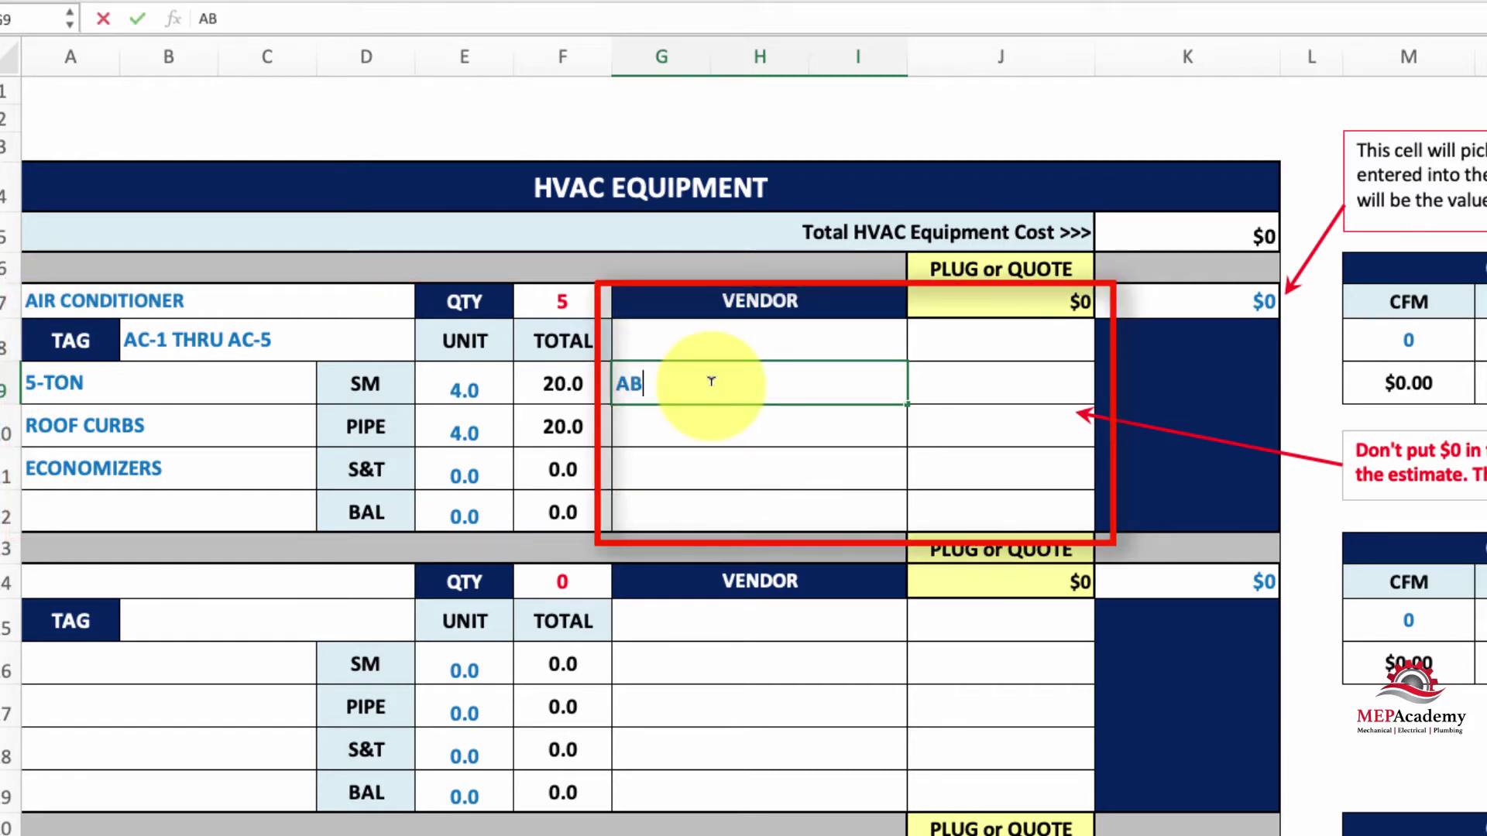
type("C VENDOR")
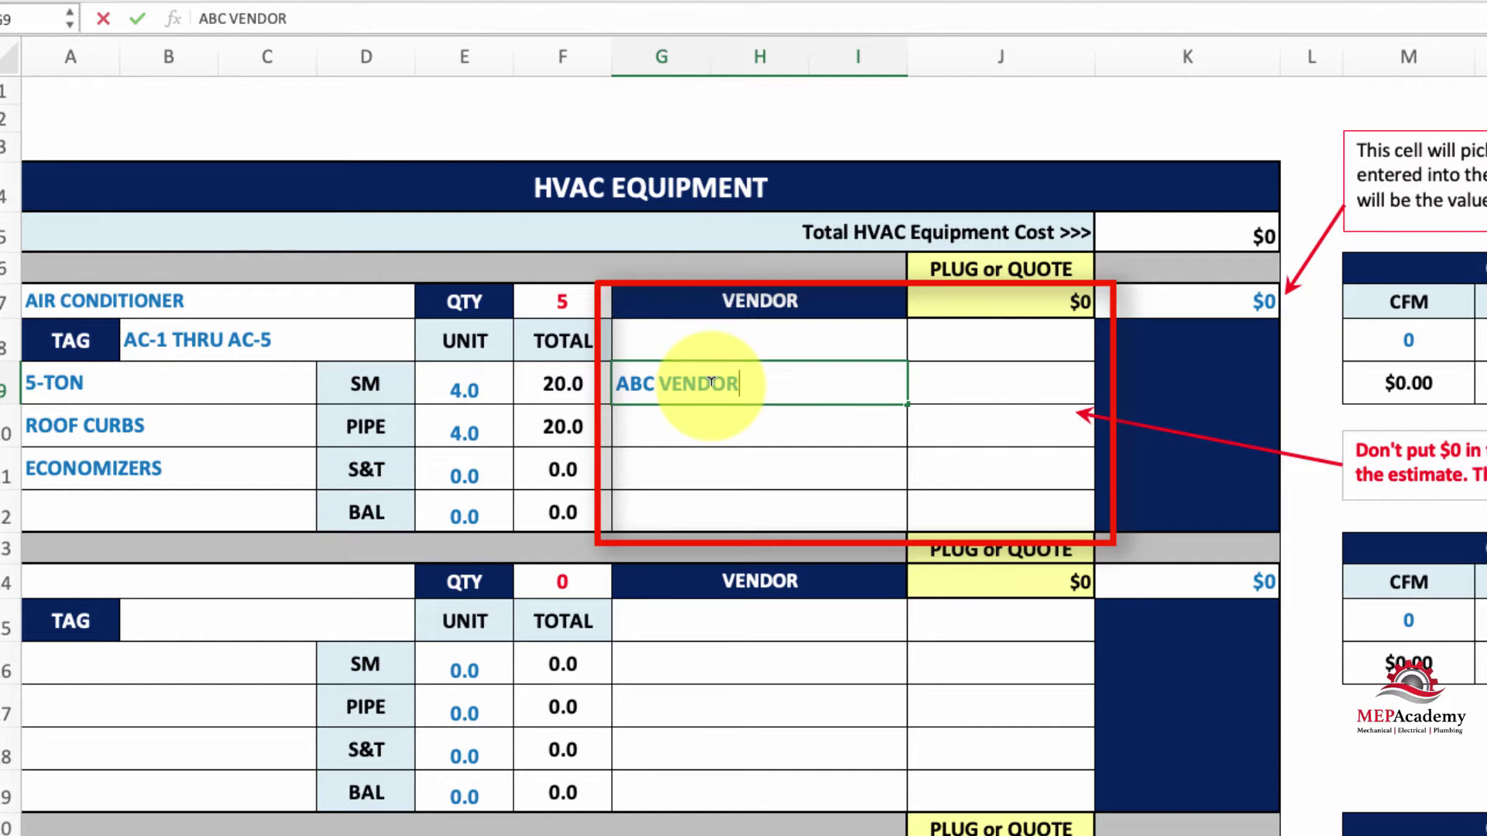
key("Tab")
type("1")
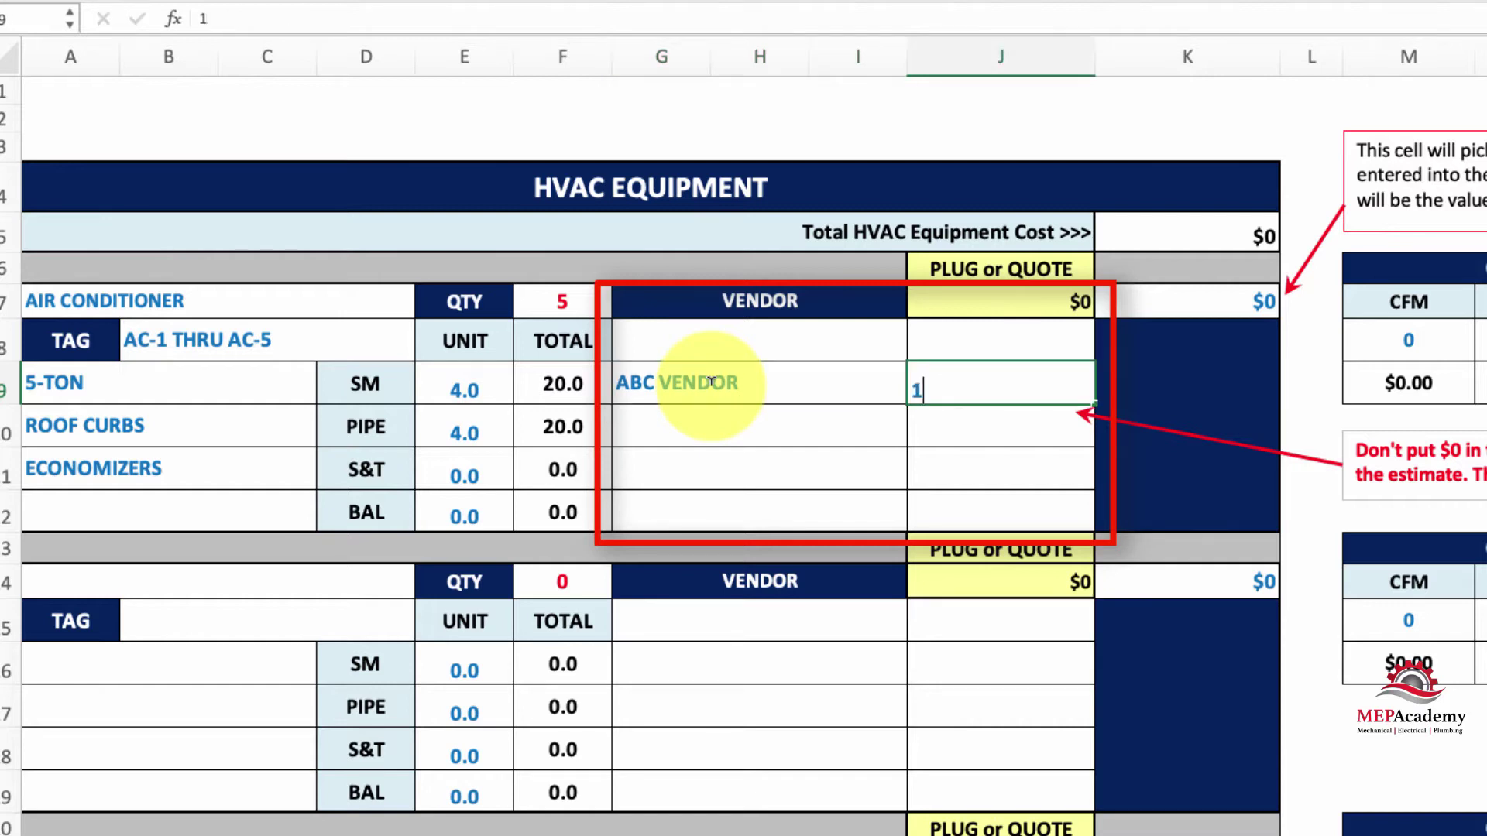
type("2,500")
key("Return")
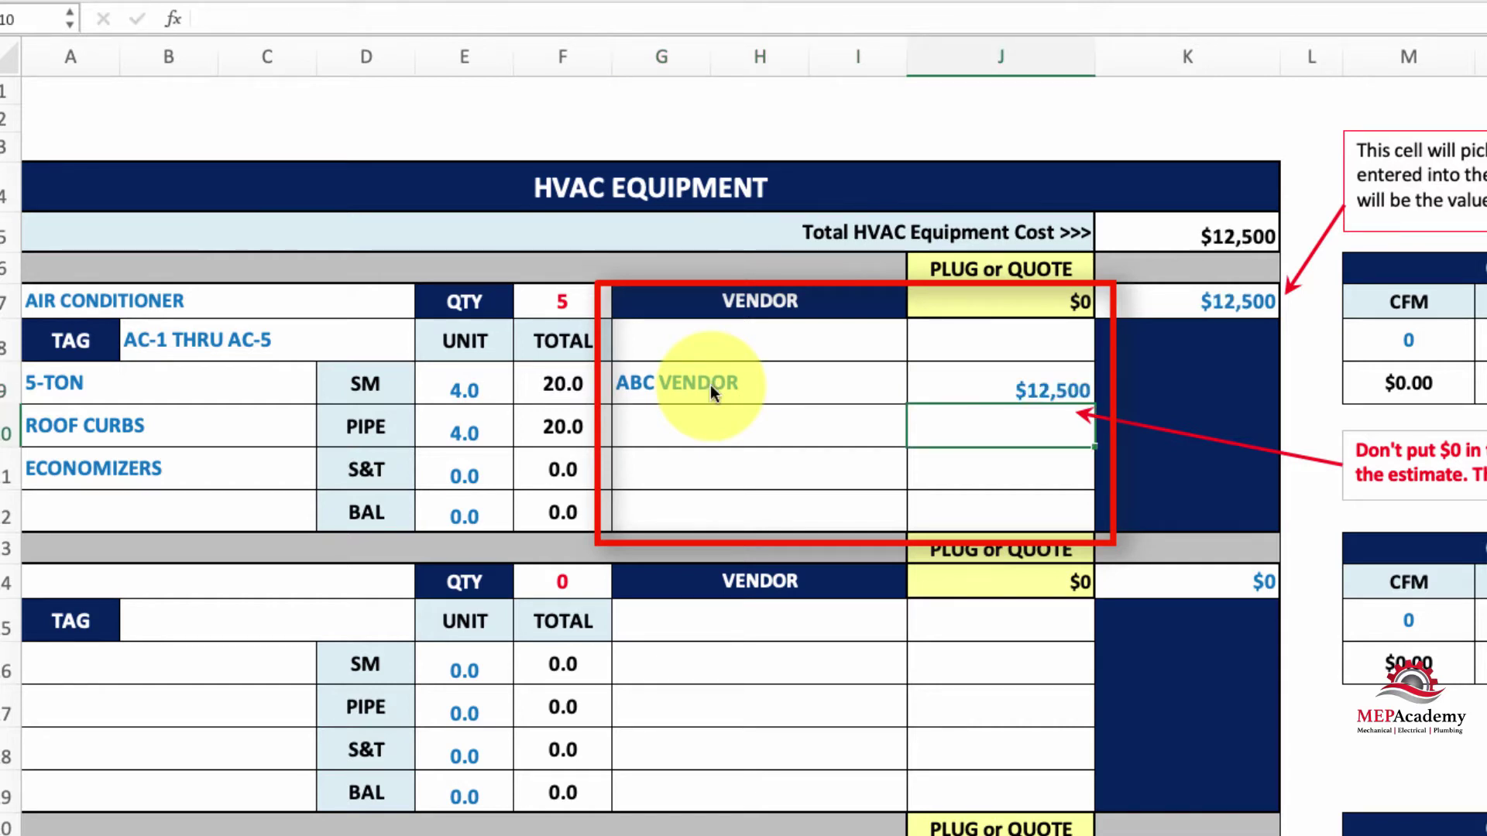
Record DEF VENDOR with a $13,000 quote on the next air conditioner vendor row and check the carried cost
left_click(724, 420)
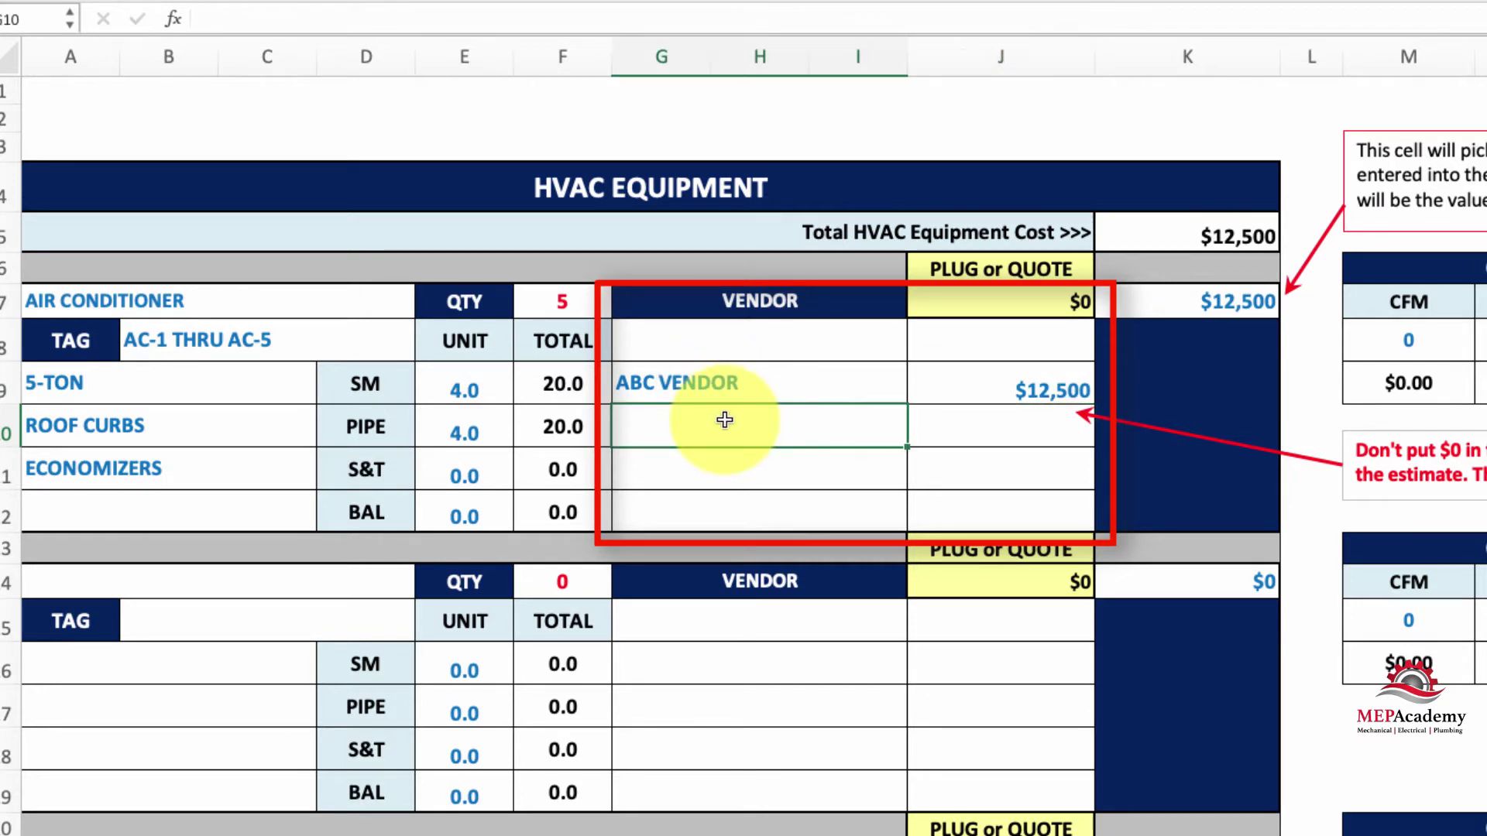
type("DEF VENDOR")
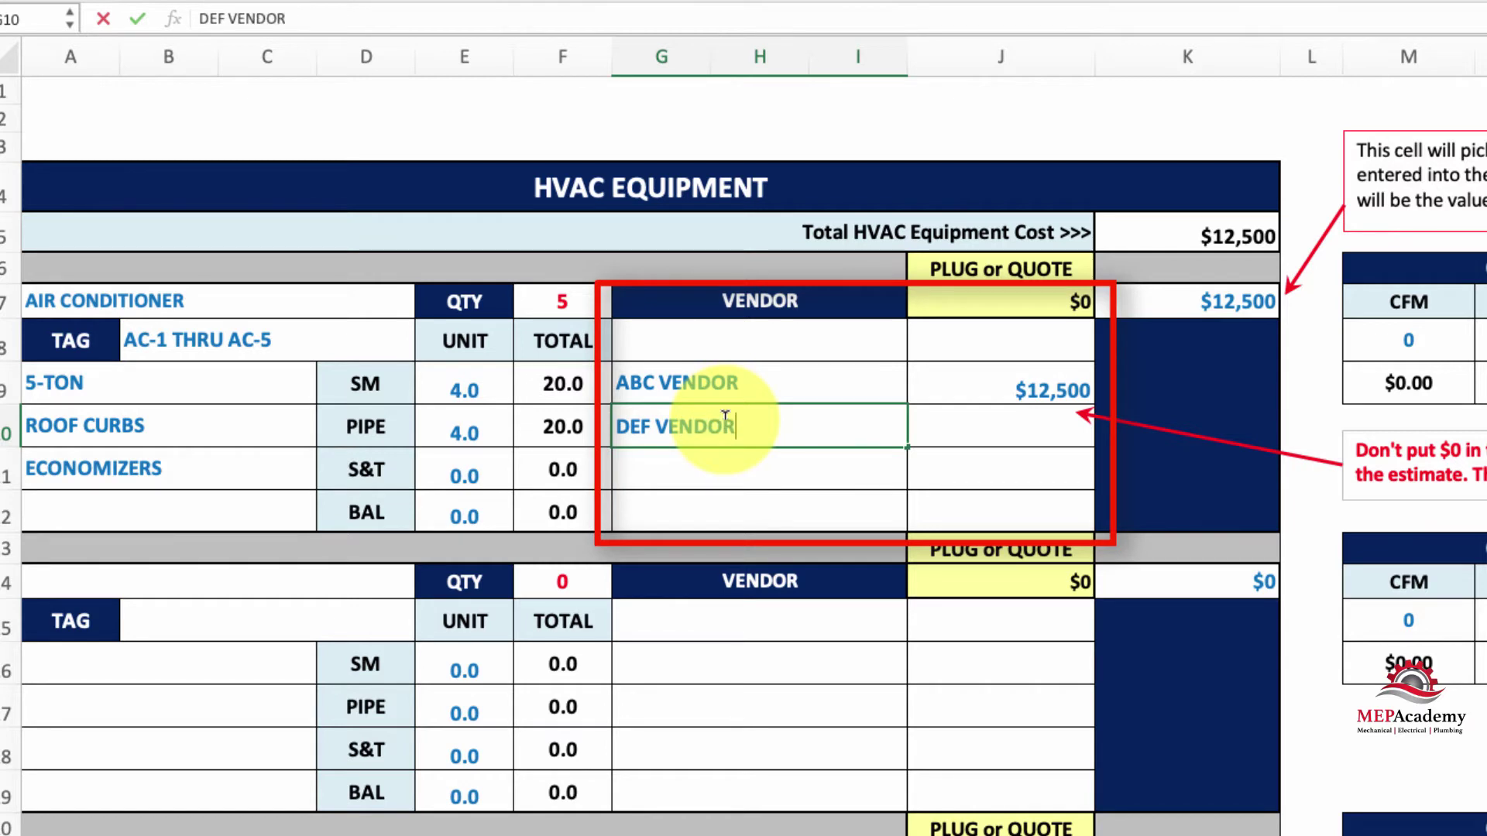
key("Tab")
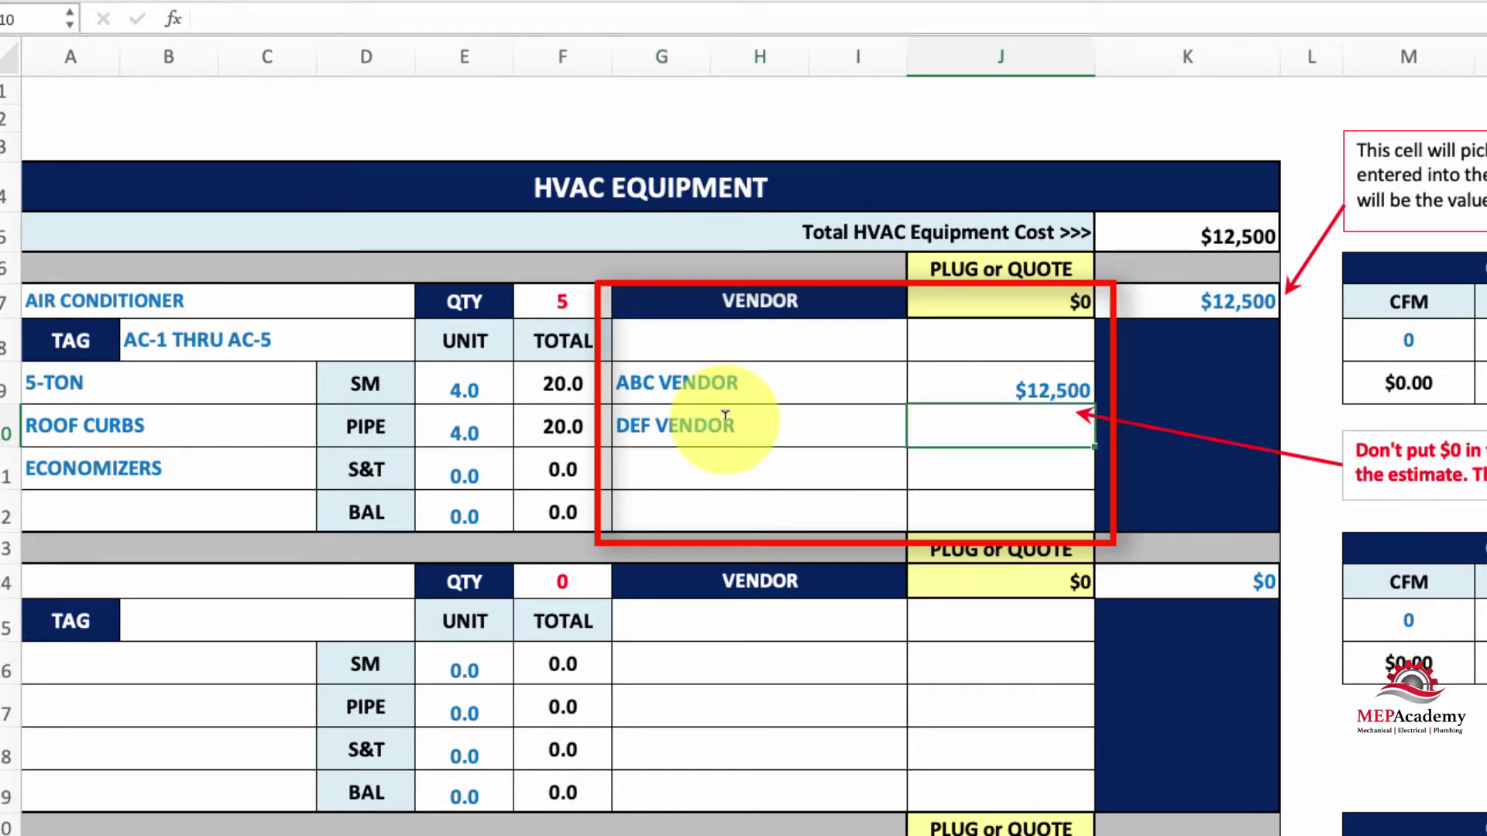
type("13,00")
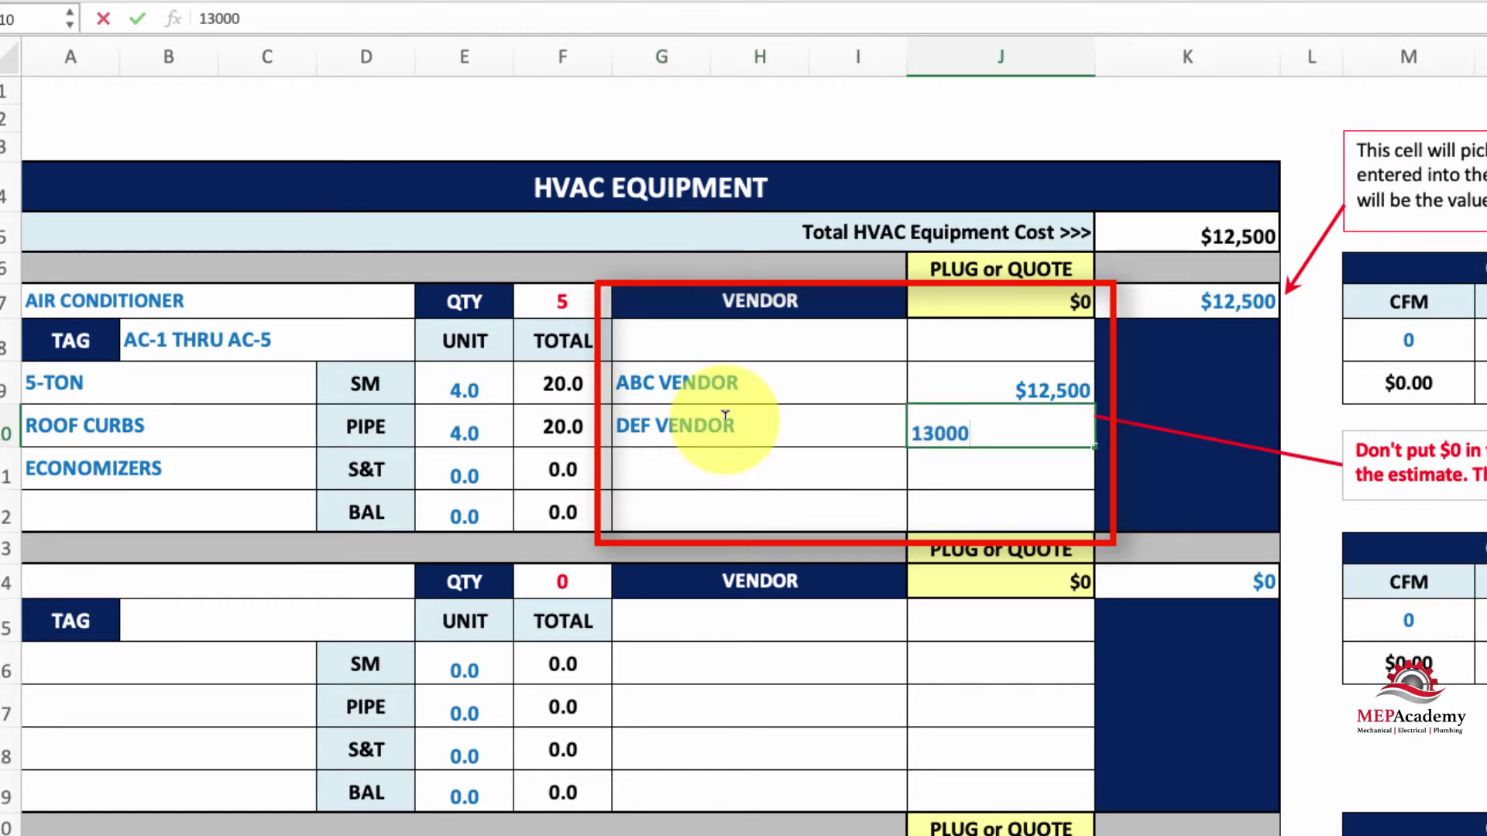
type("0")
key("Return")
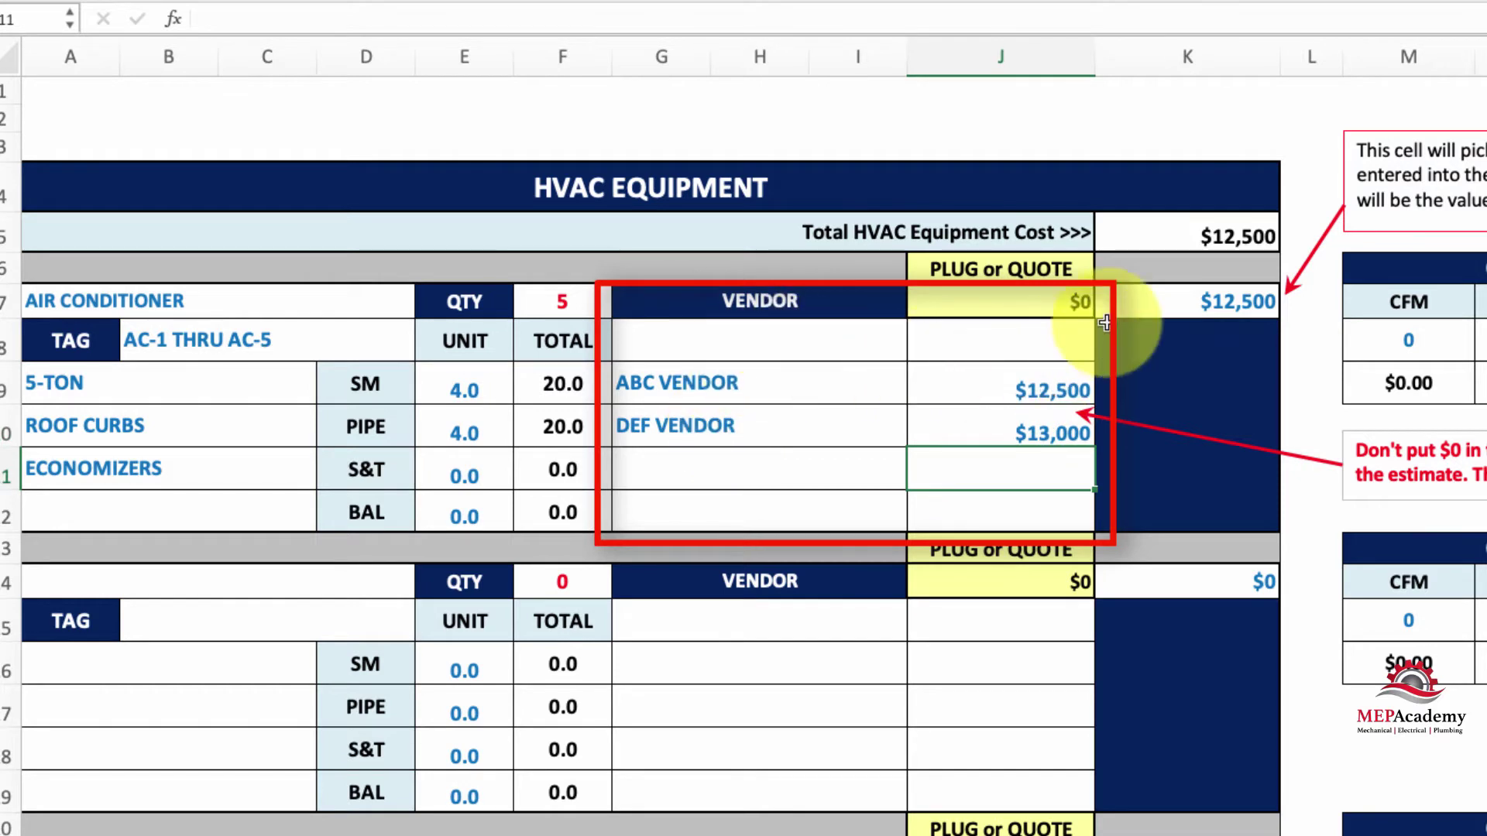
left_click(1168, 302)
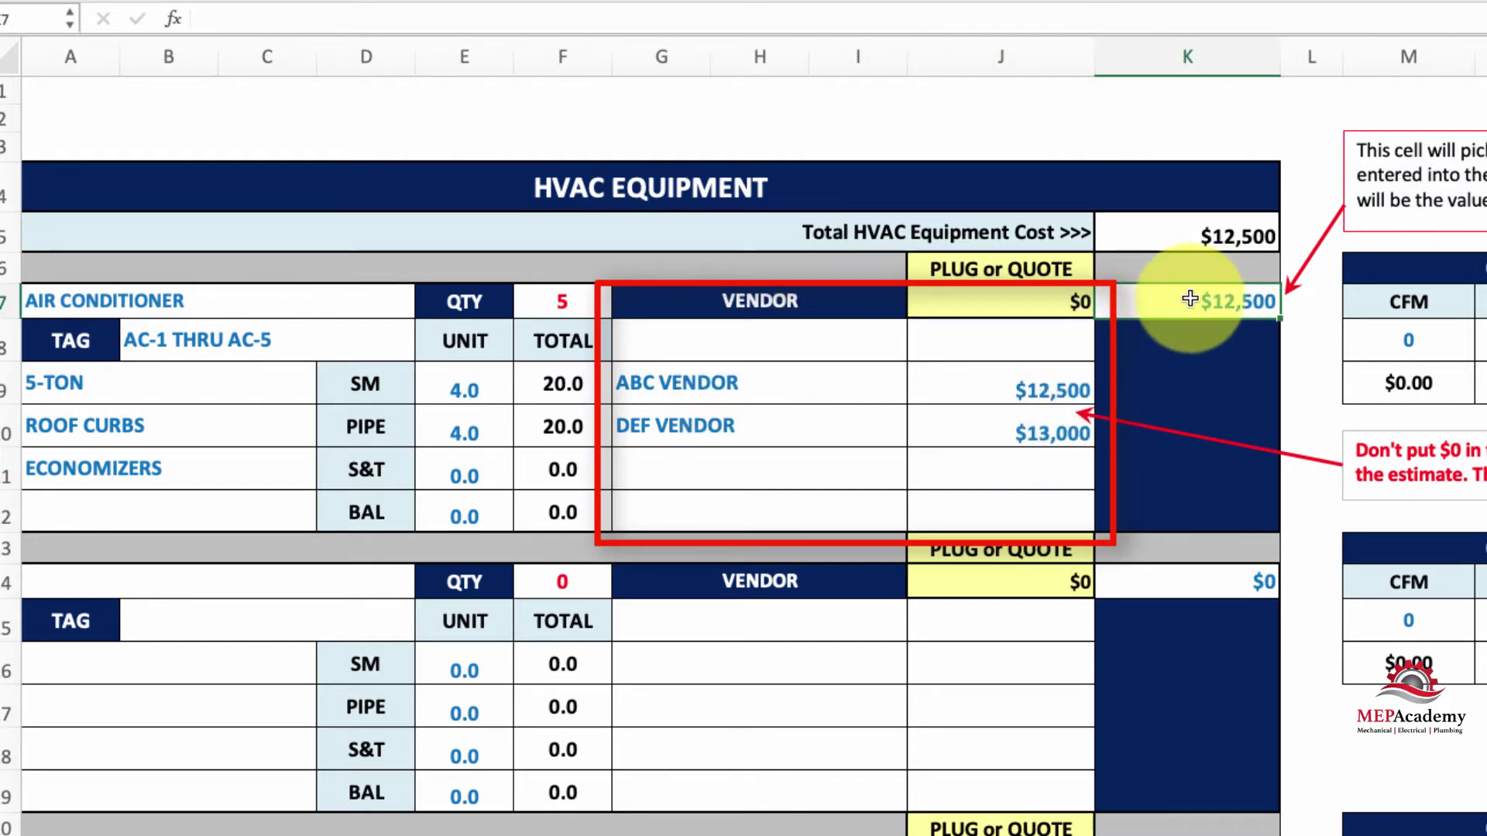
Record VENDOR #3 with a $12,200 quote as the third air conditioner vendor and check the carried cost
left_click(830, 476)
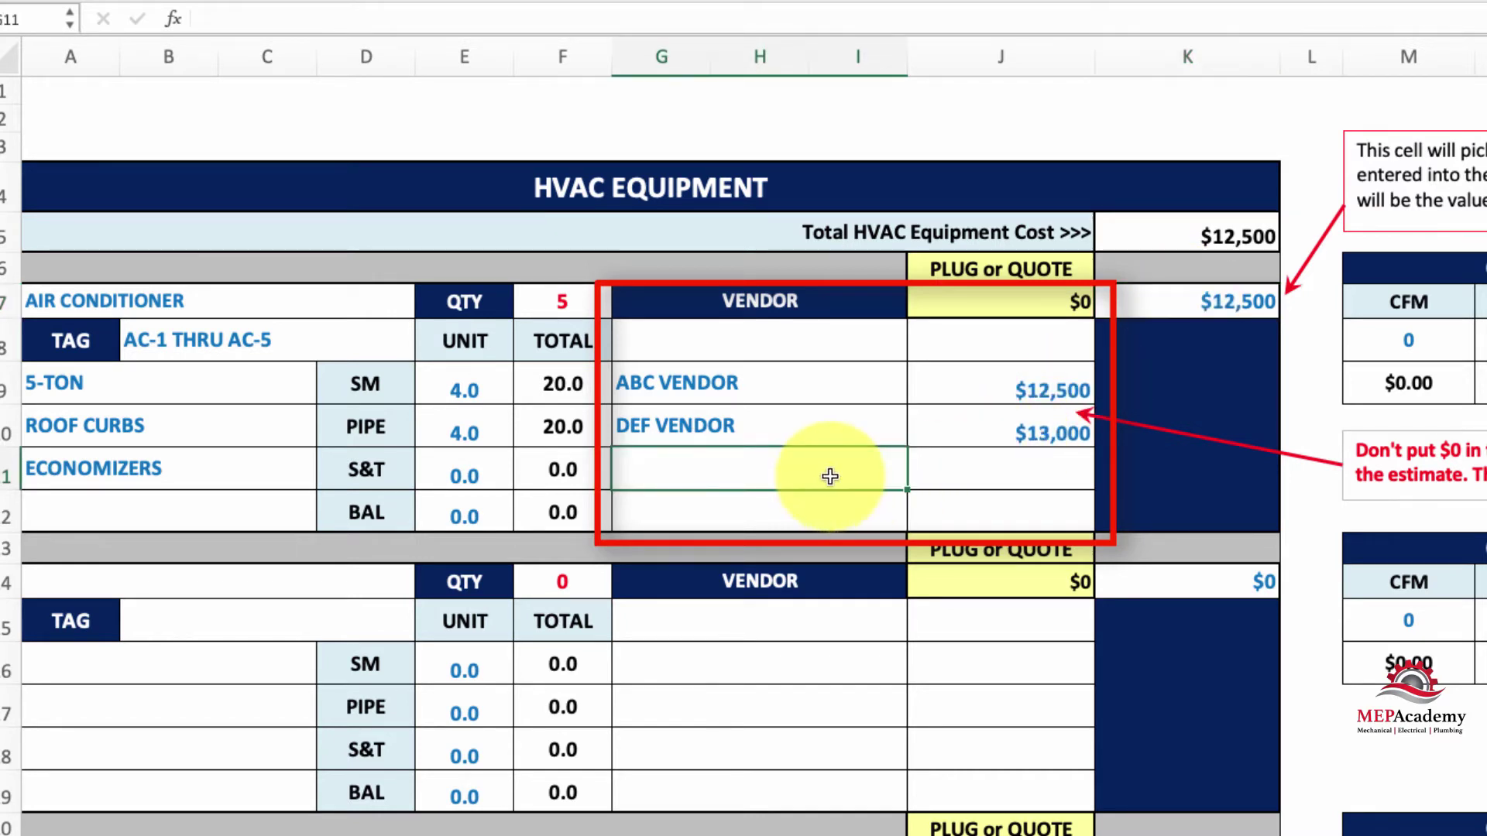
type("V")
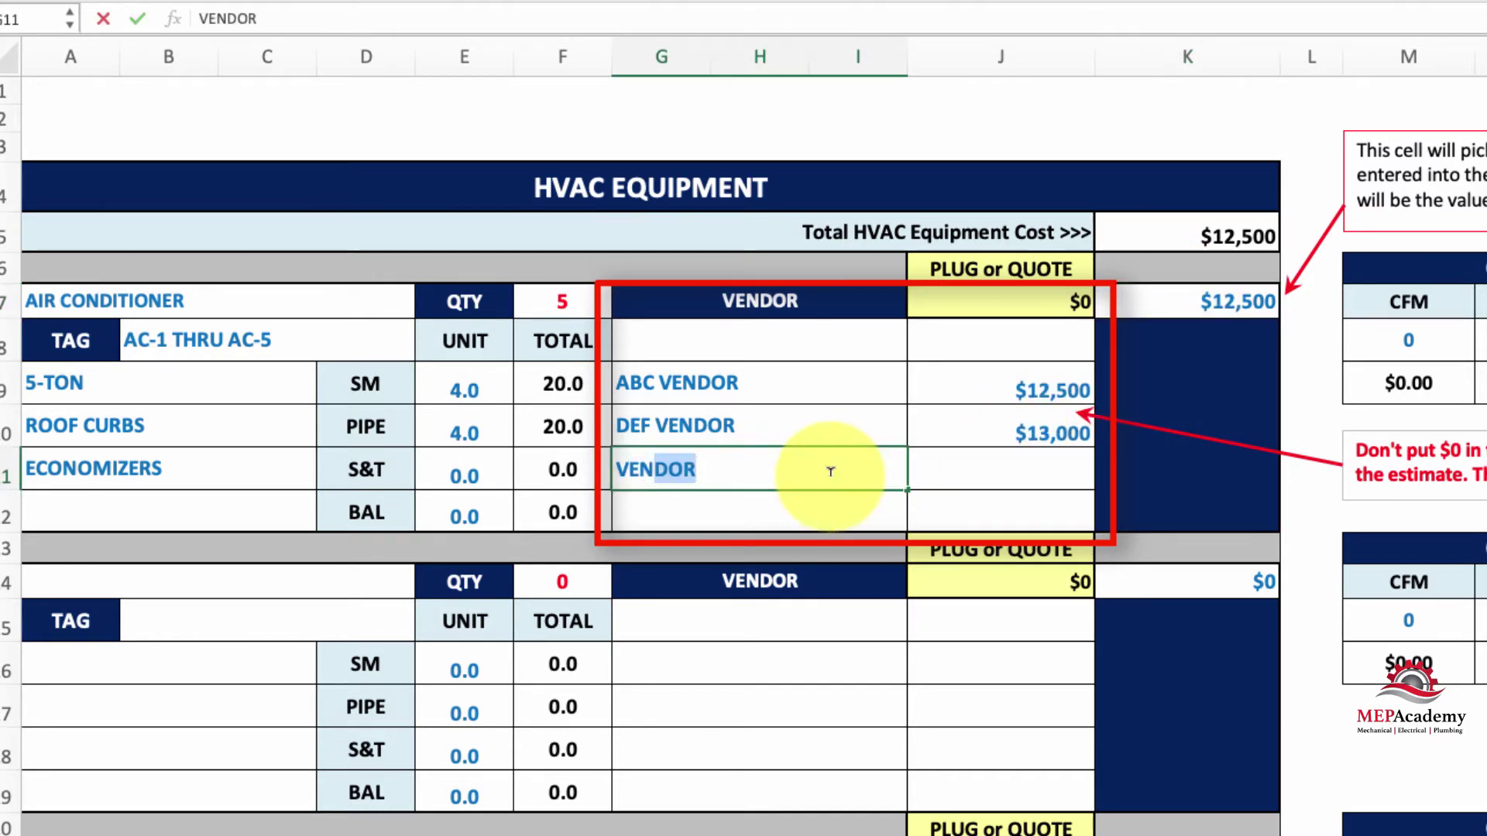
key("BackSpace")
type("DOR #3")
key("Tab")
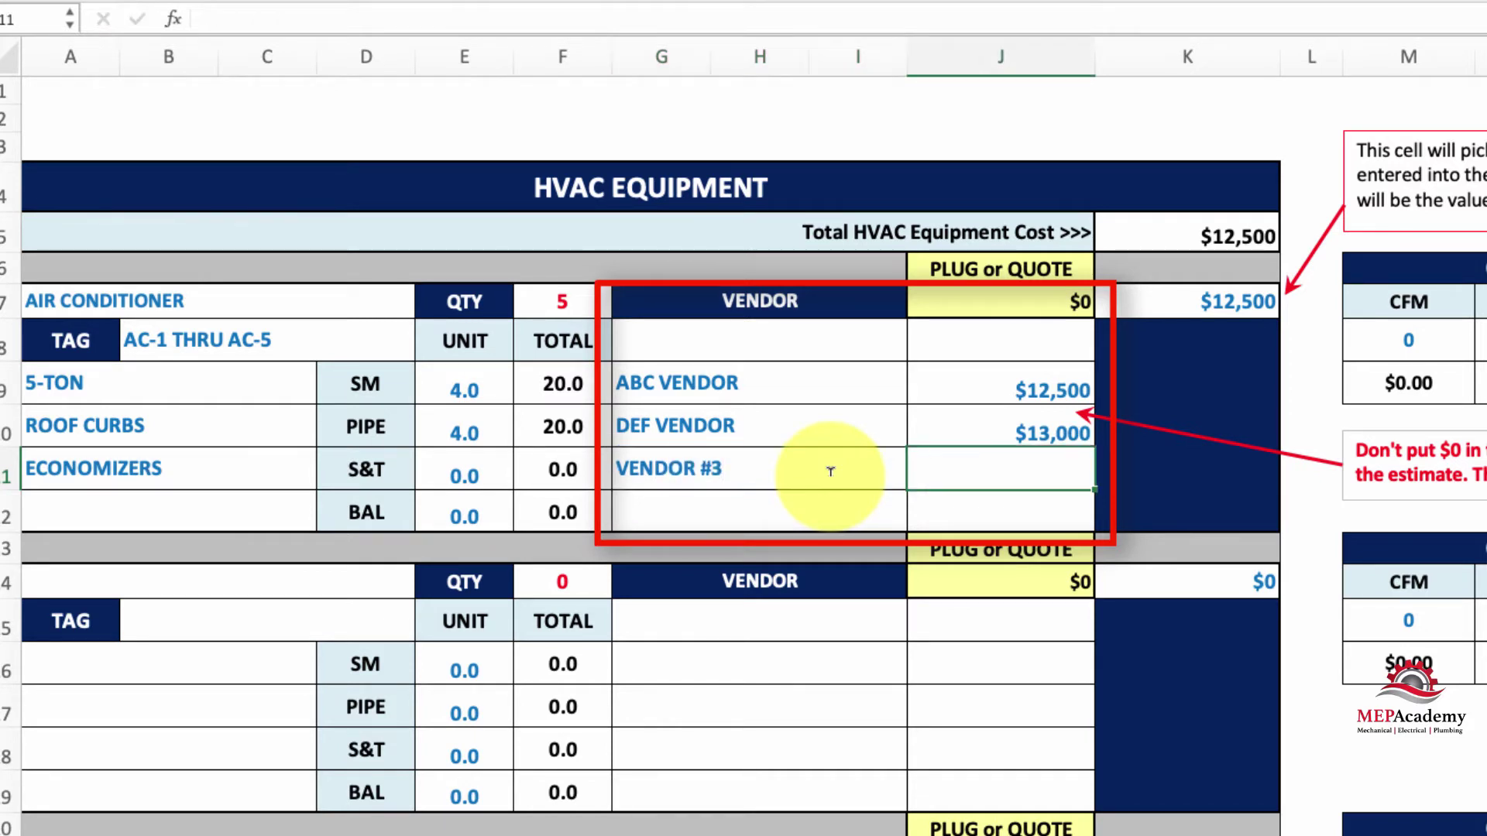
type("12200")
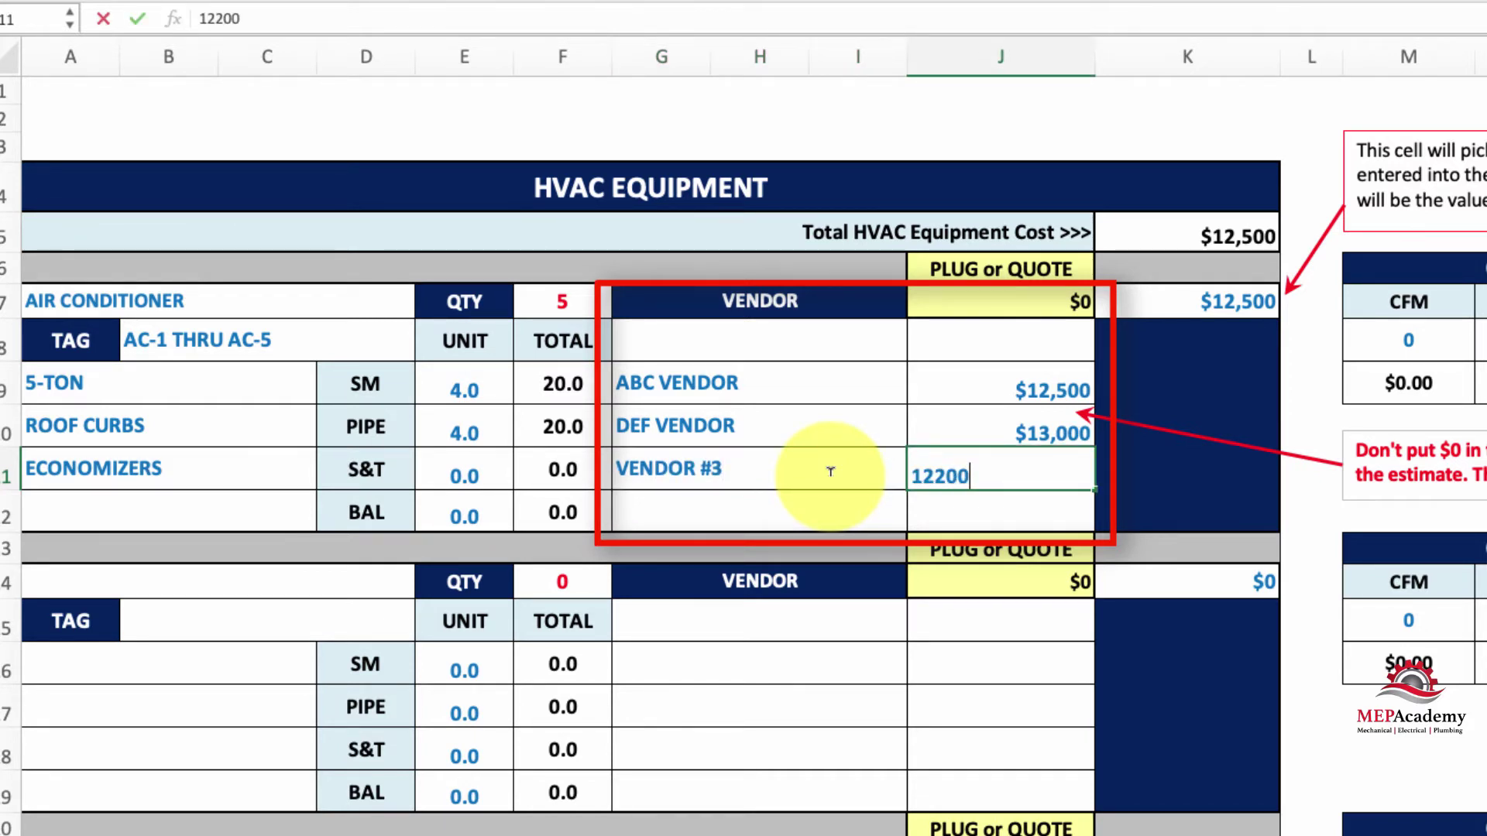
key("Return")
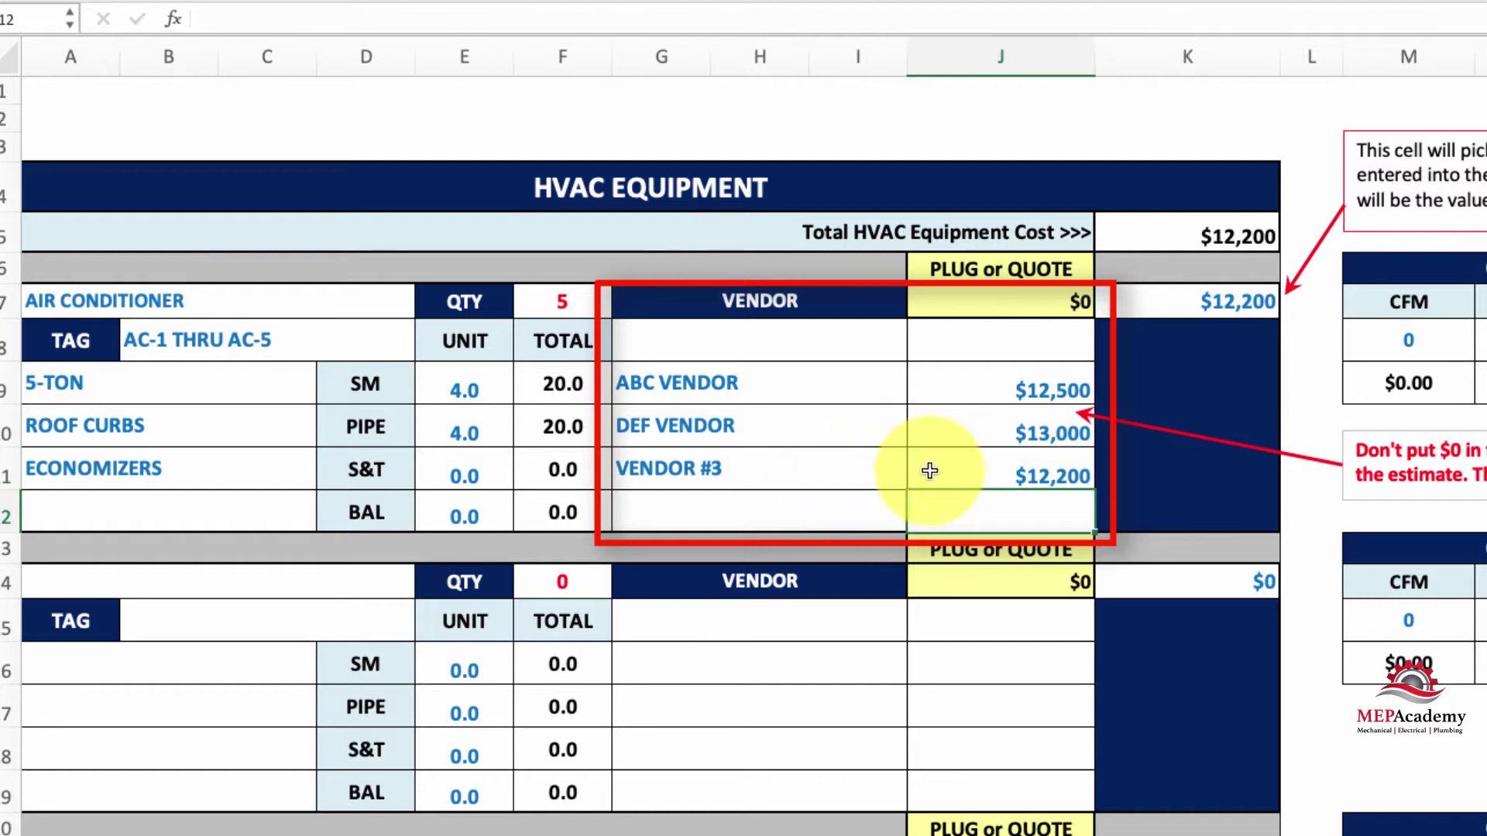
left_click(1140, 301)
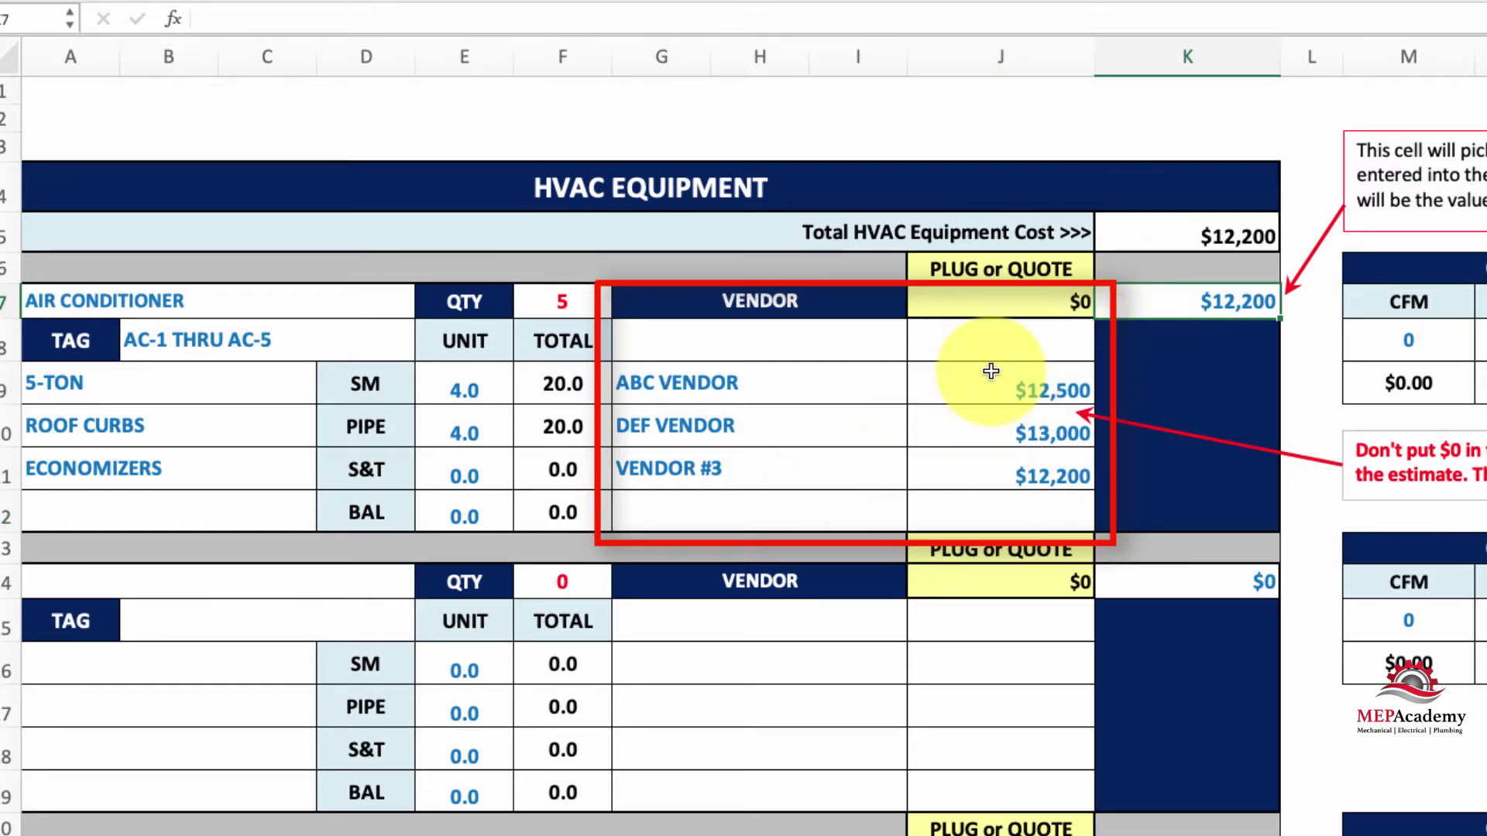
Override the air conditioner vendor quotes with a plug value of $13,000
left_click(994, 297)
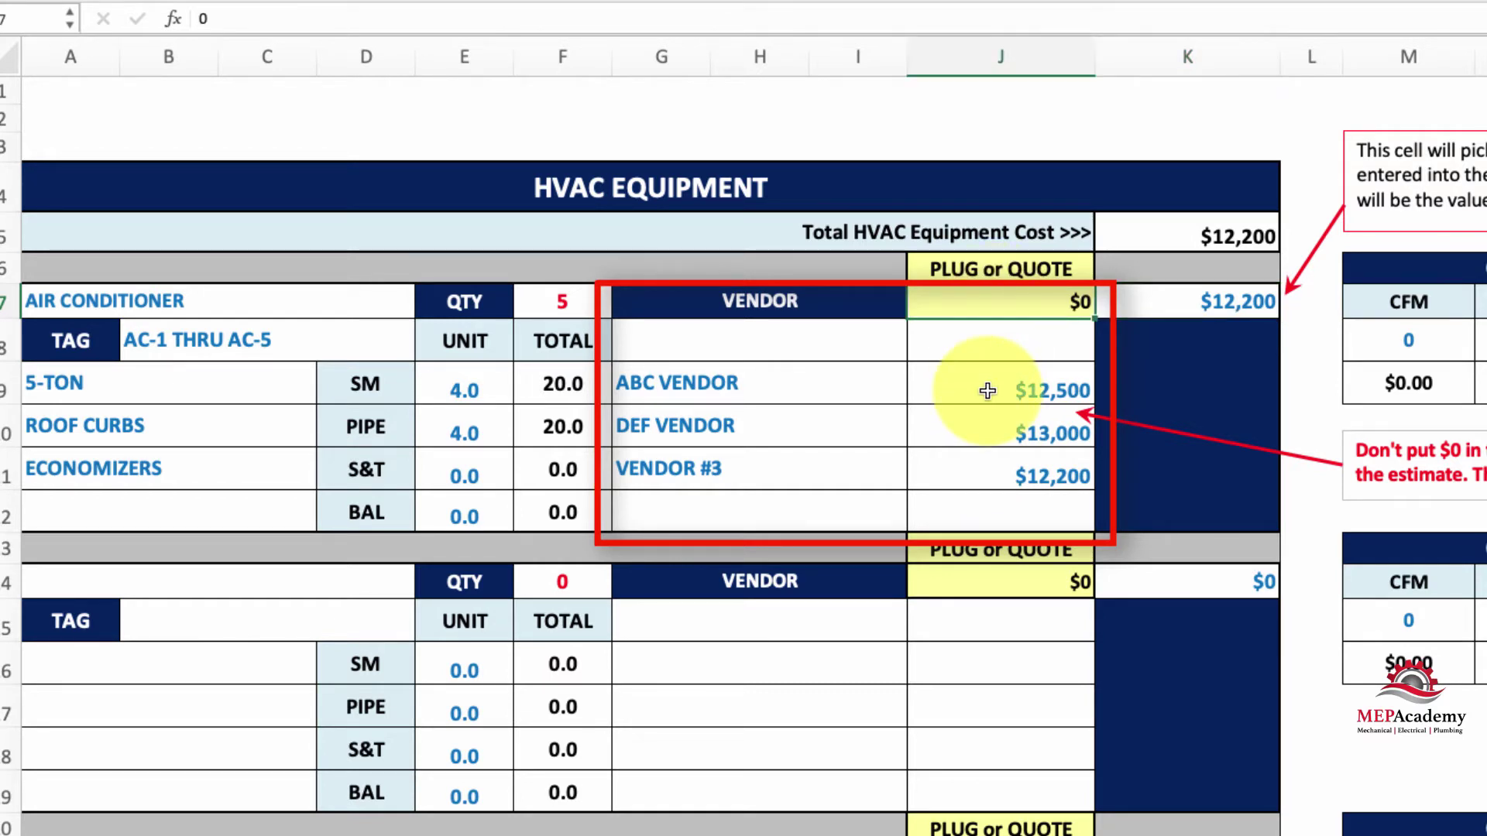
type("13000")
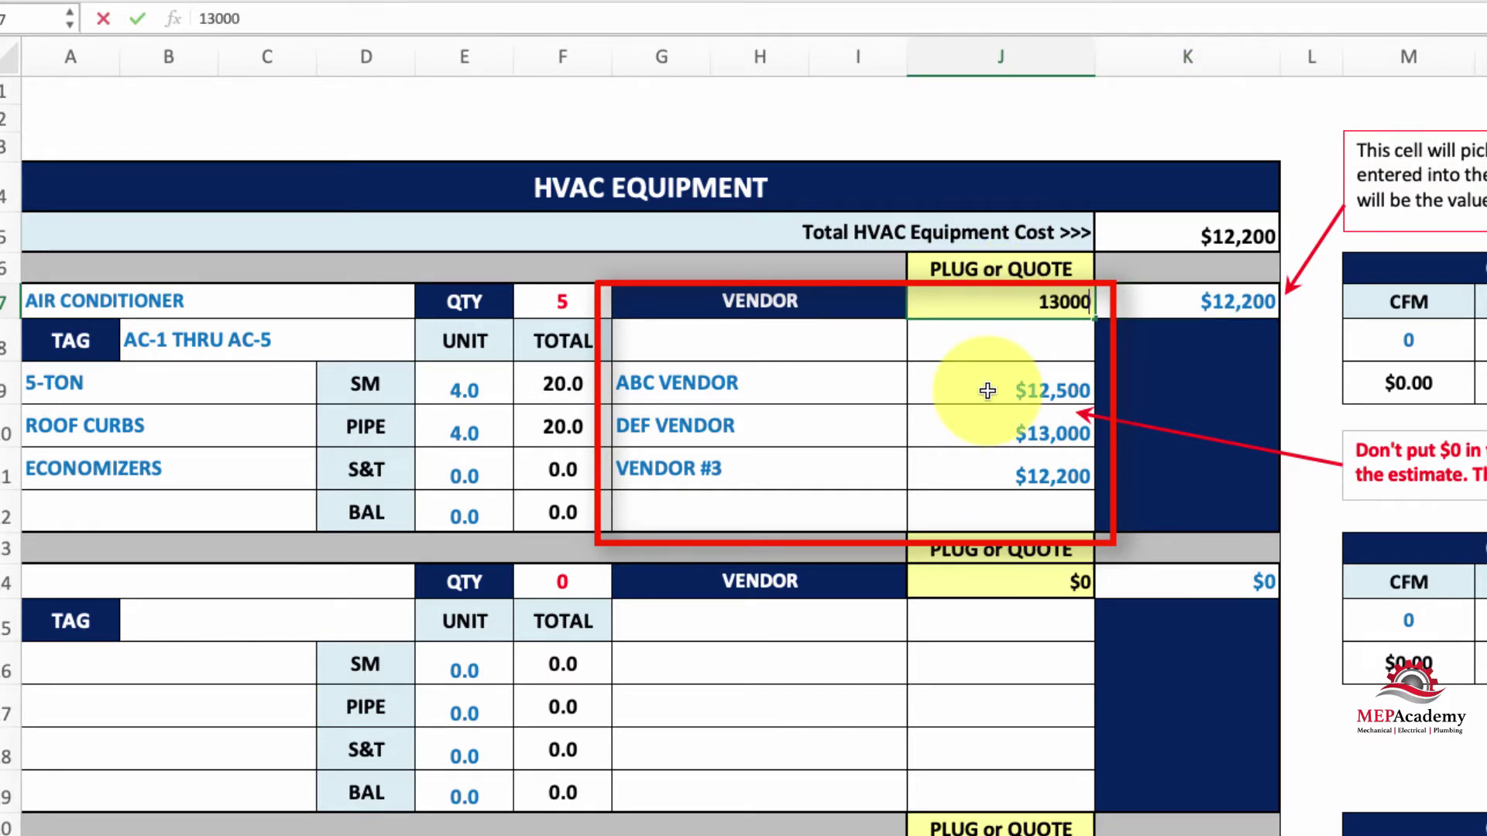
key("Return")
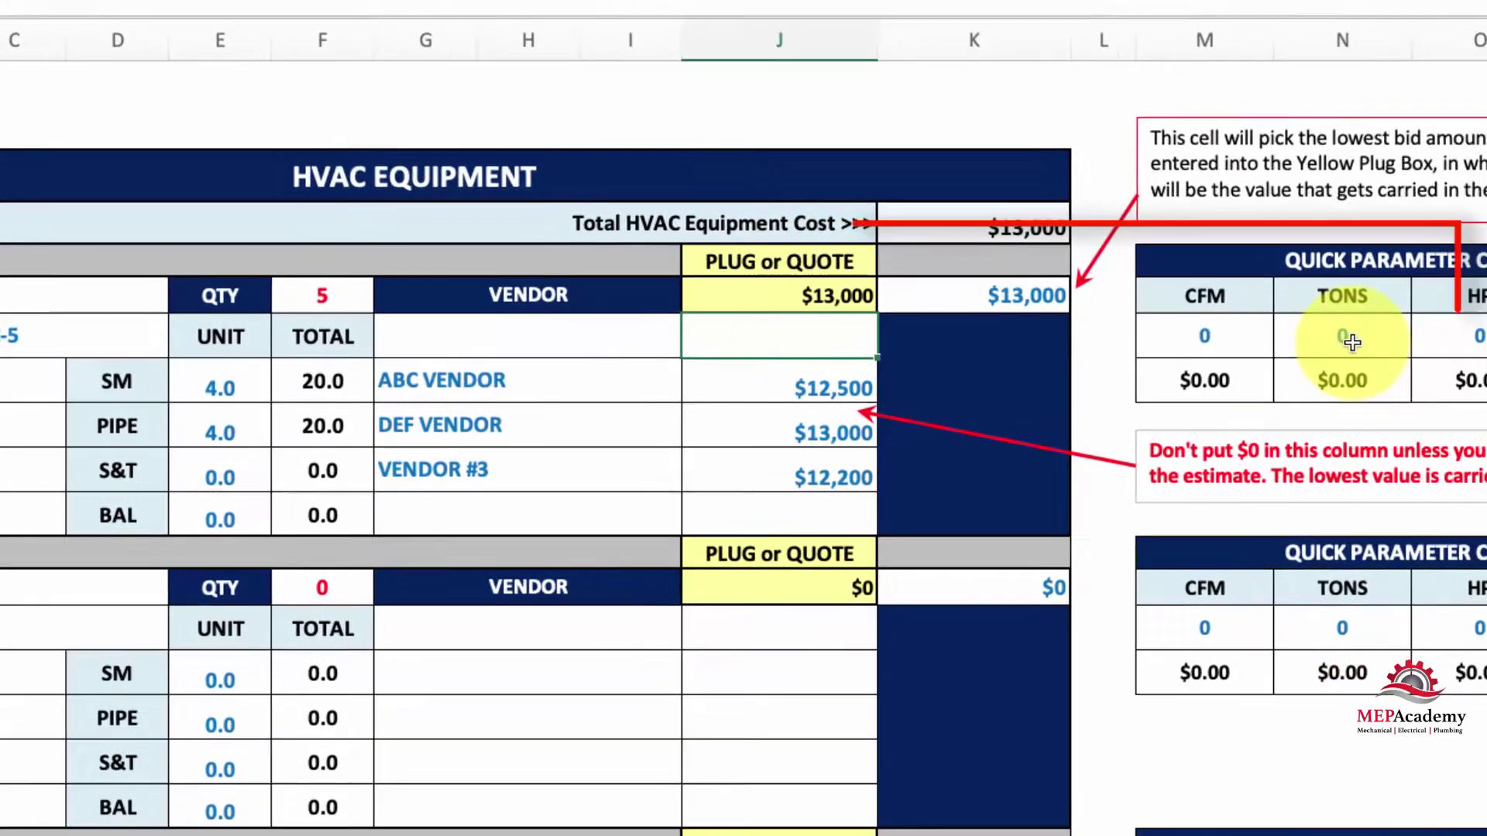
Set the air conditioner's Quick Parameter Check to 25 tons and 10,000 CFM
left_click(1351, 341)
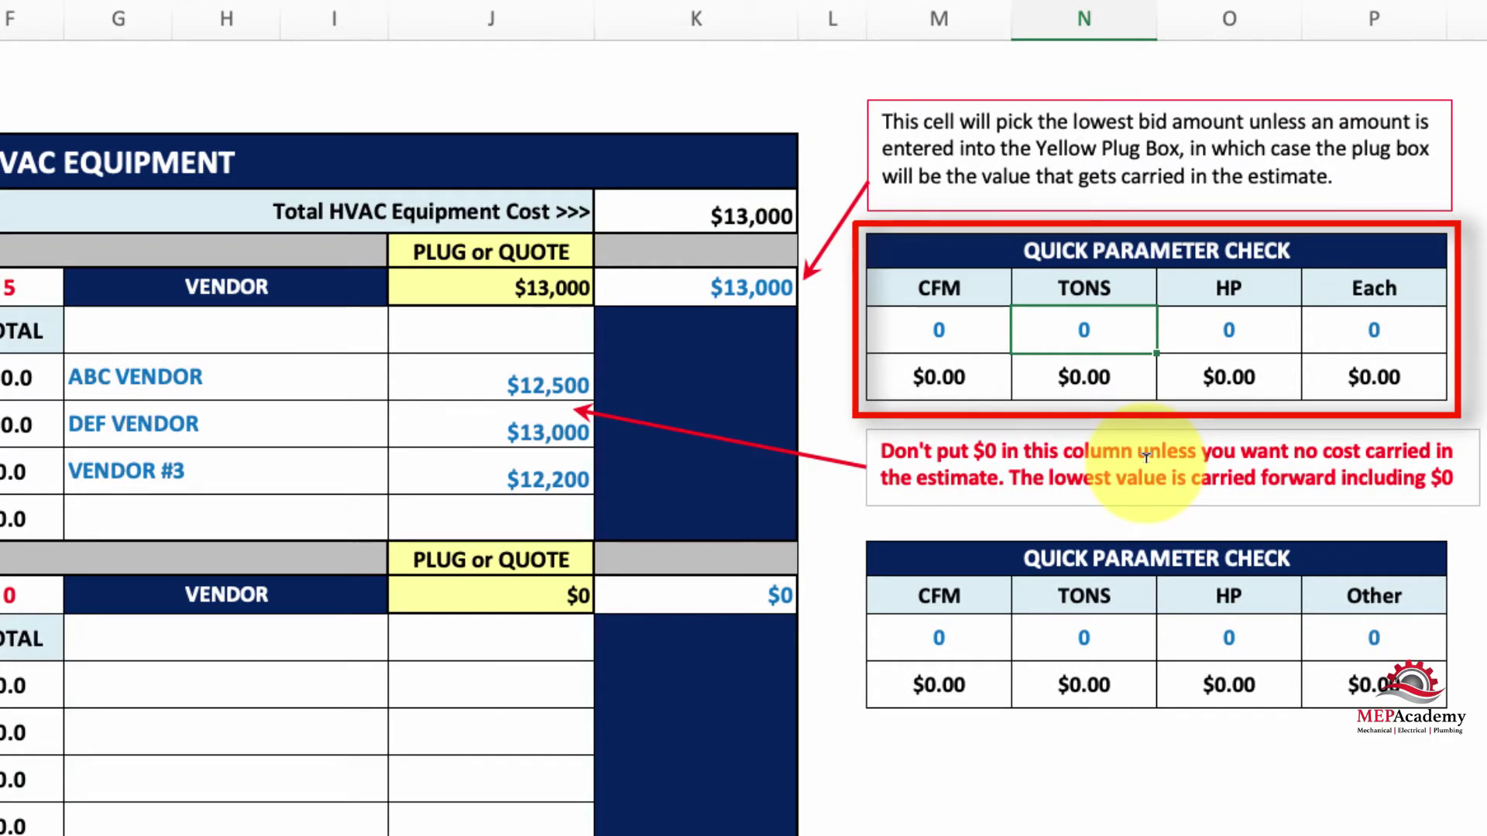
type("25")
key("Return")
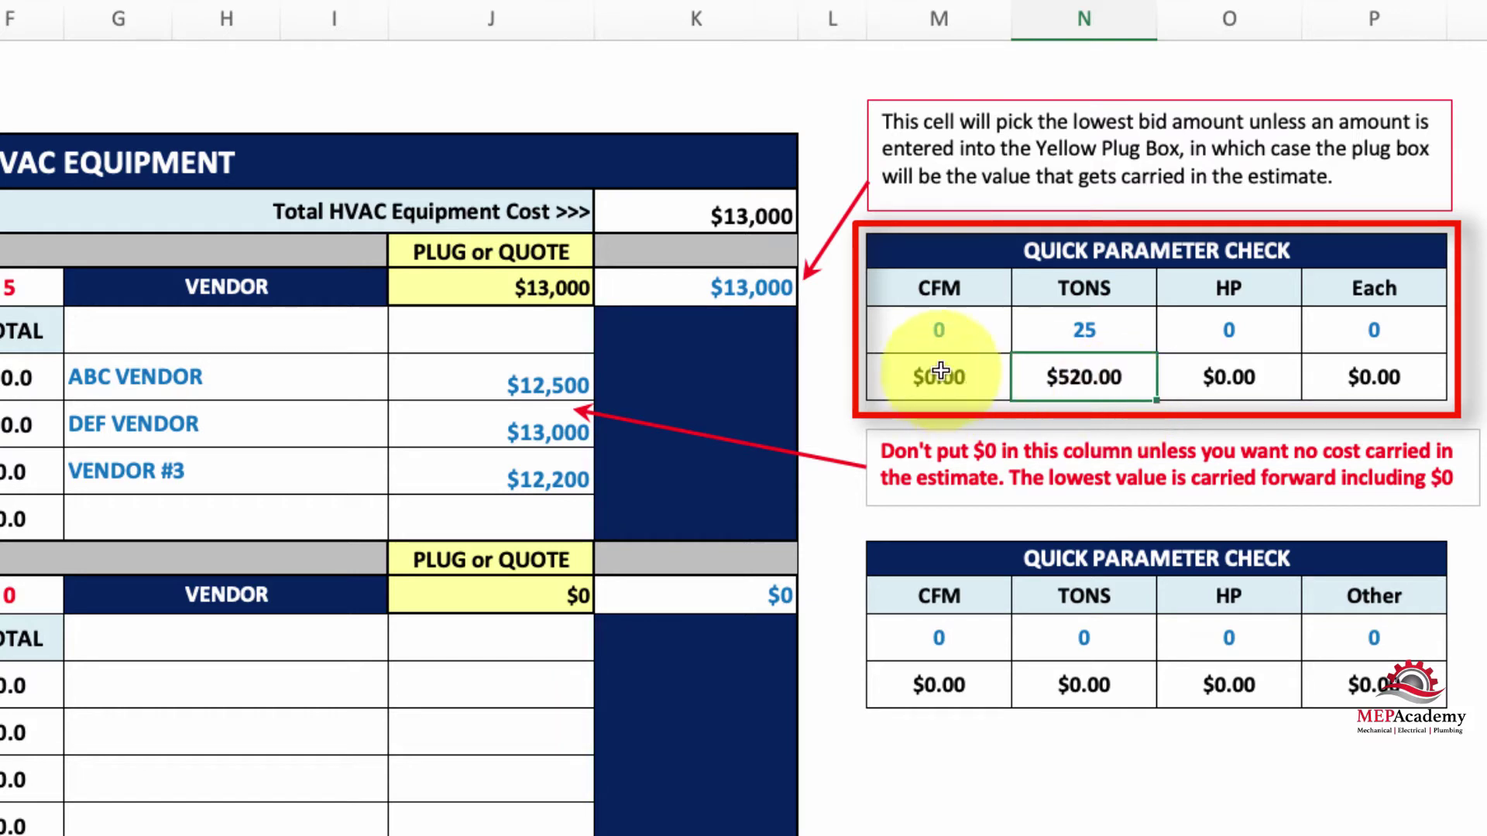
left_click(951, 341)
type("10")
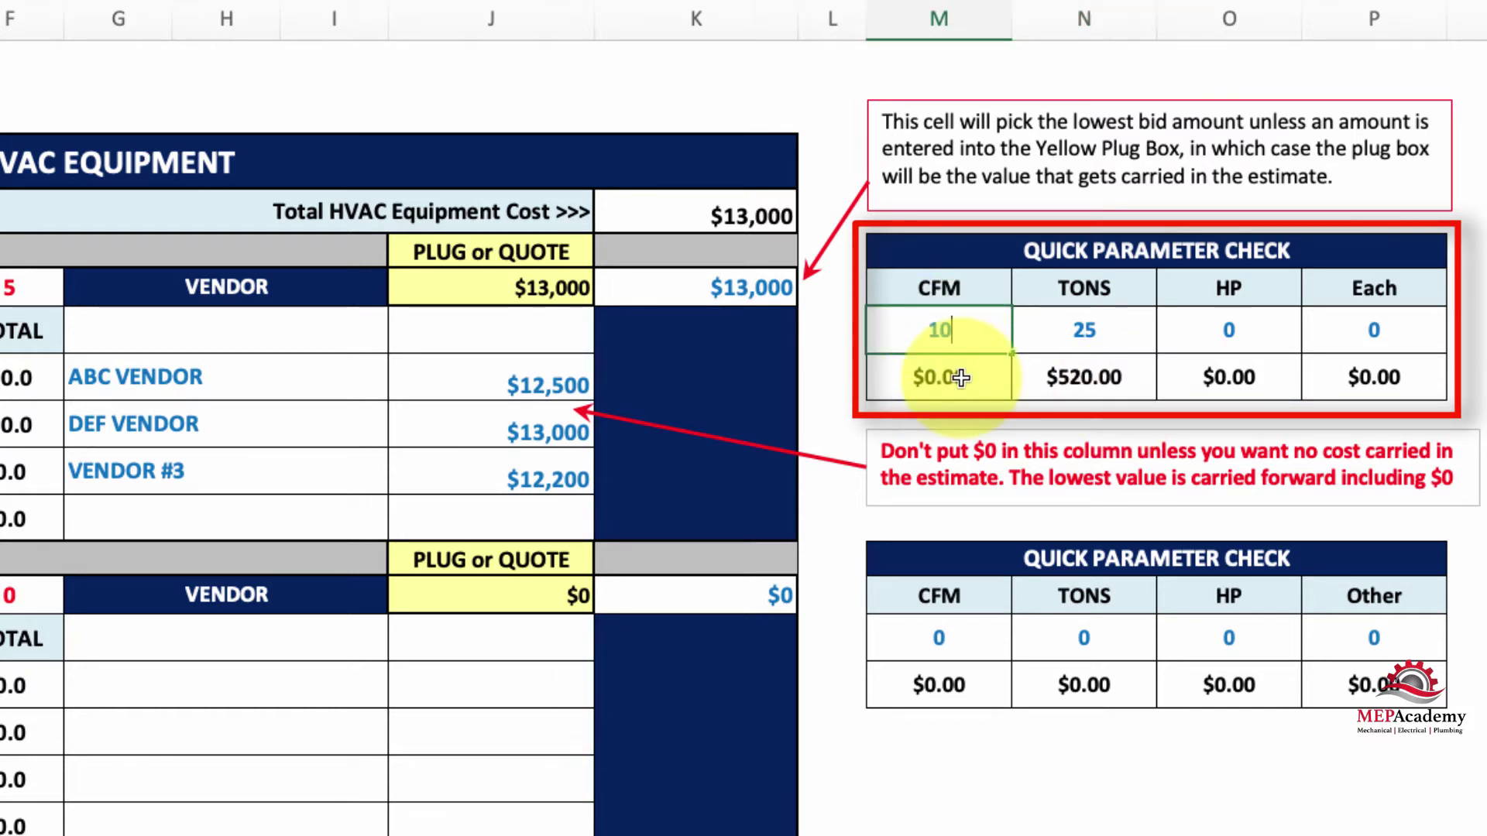
type("000")
key("Return")
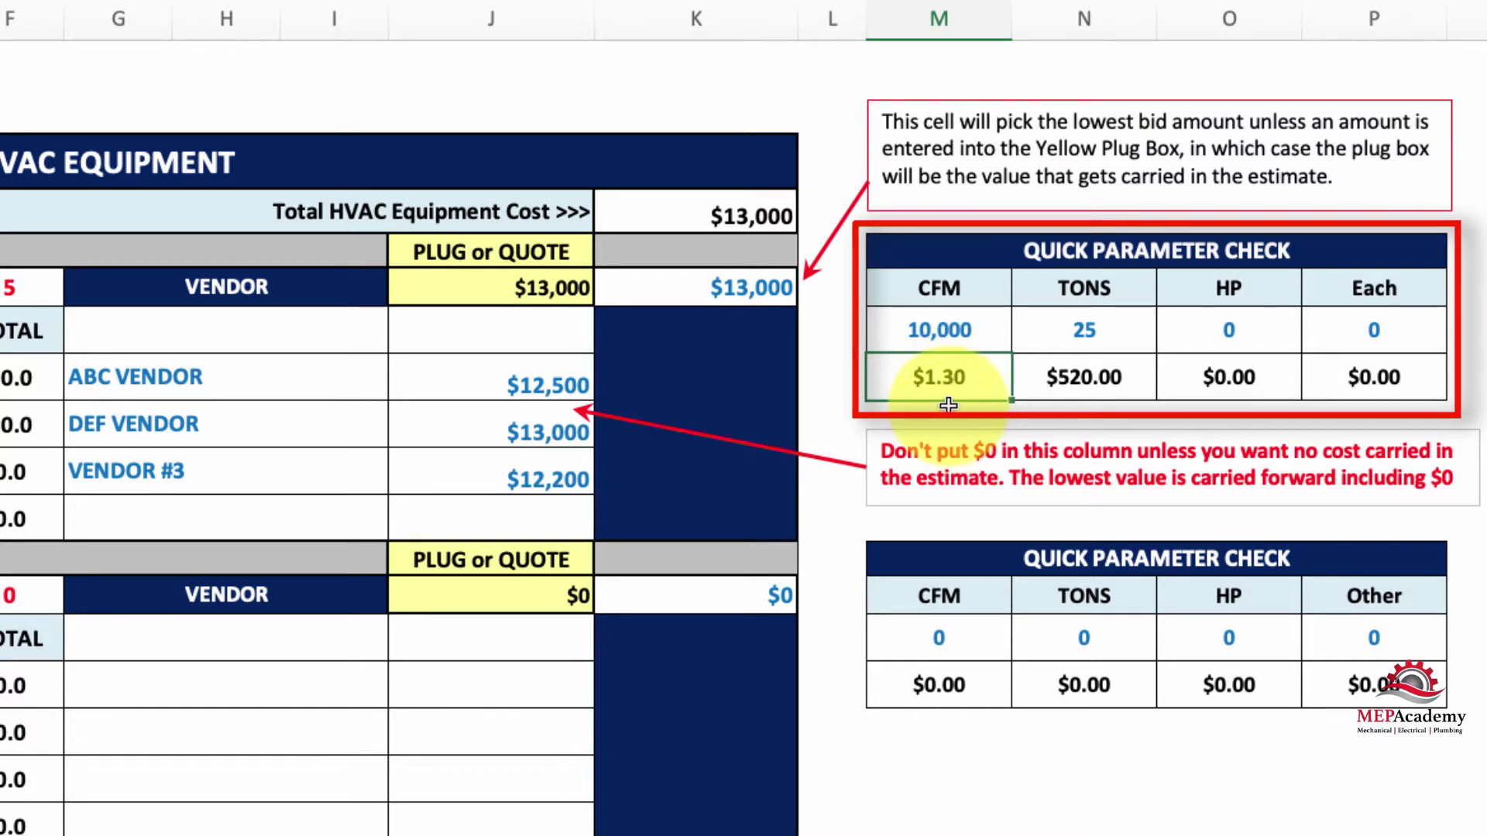
Enter 5 as the Each count in the air conditioner's Quick Parameter Check
left_click(1378, 329)
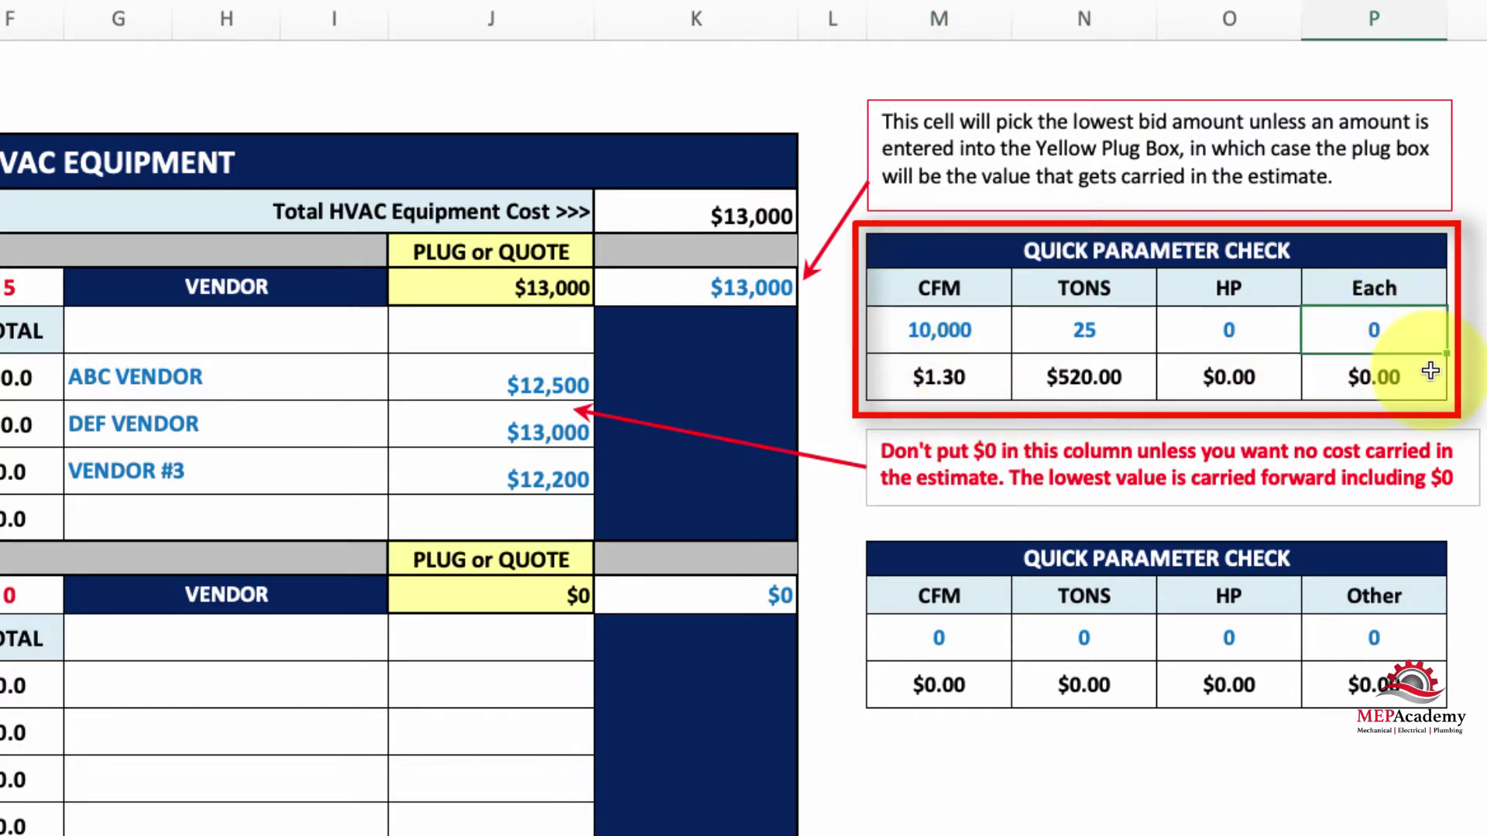
type("5")
key("Return")
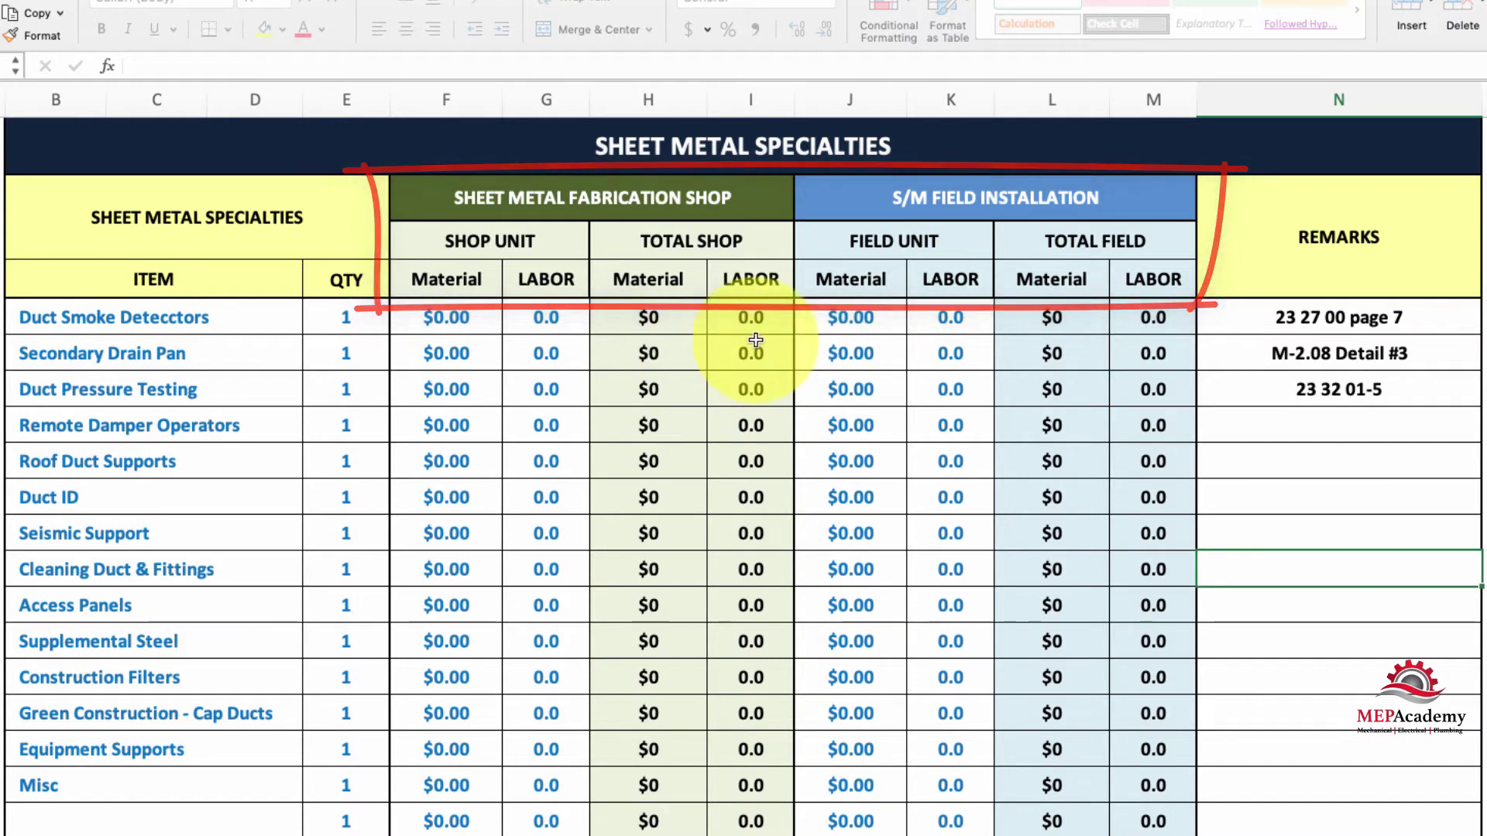
In the sheet metal specialties, set the duct smoke detectors' field unit material to $125 and field unit labor to 1.5
left_click(848, 316)
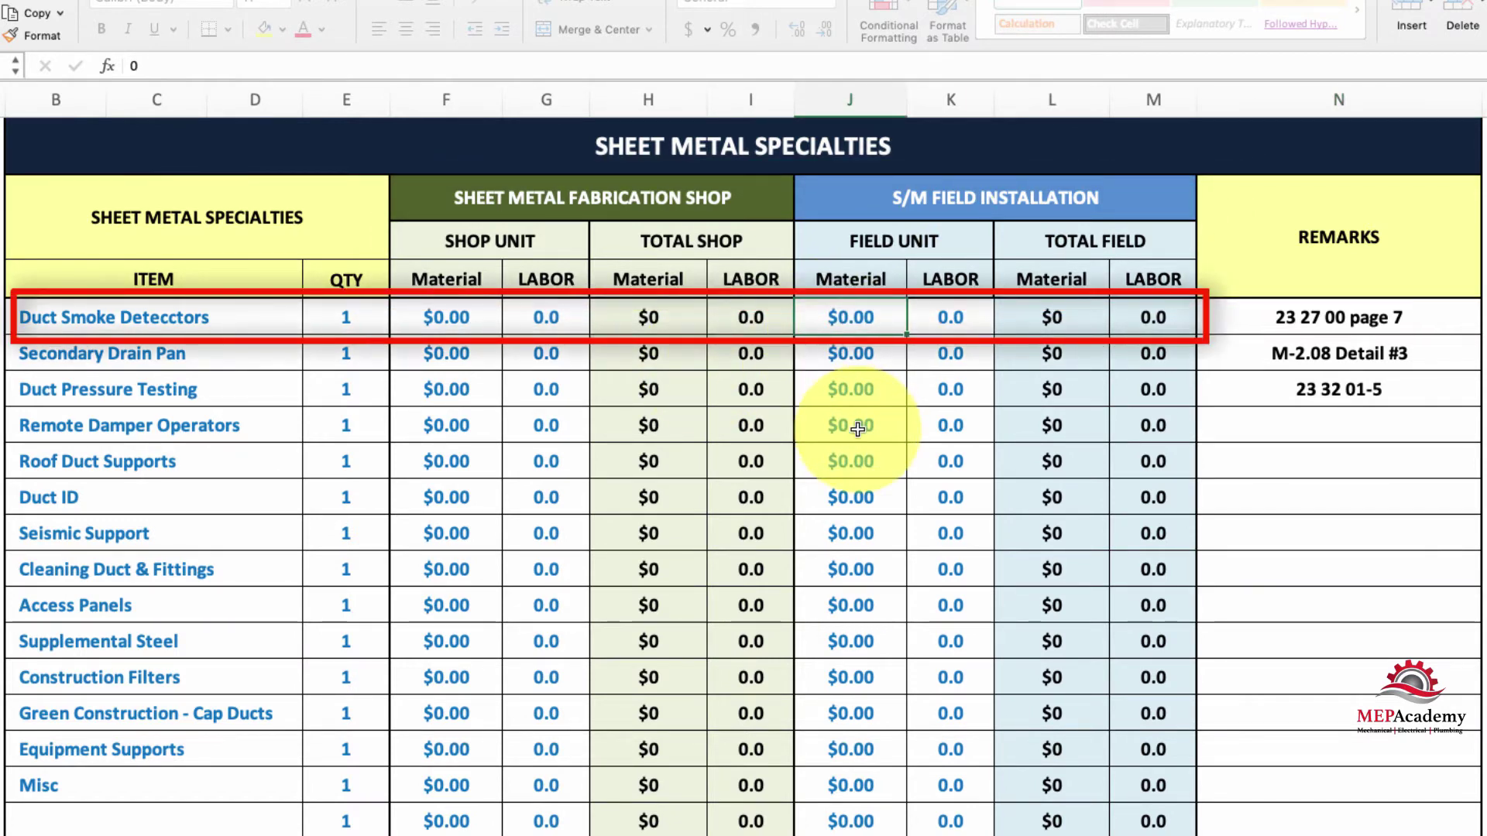
type("125")
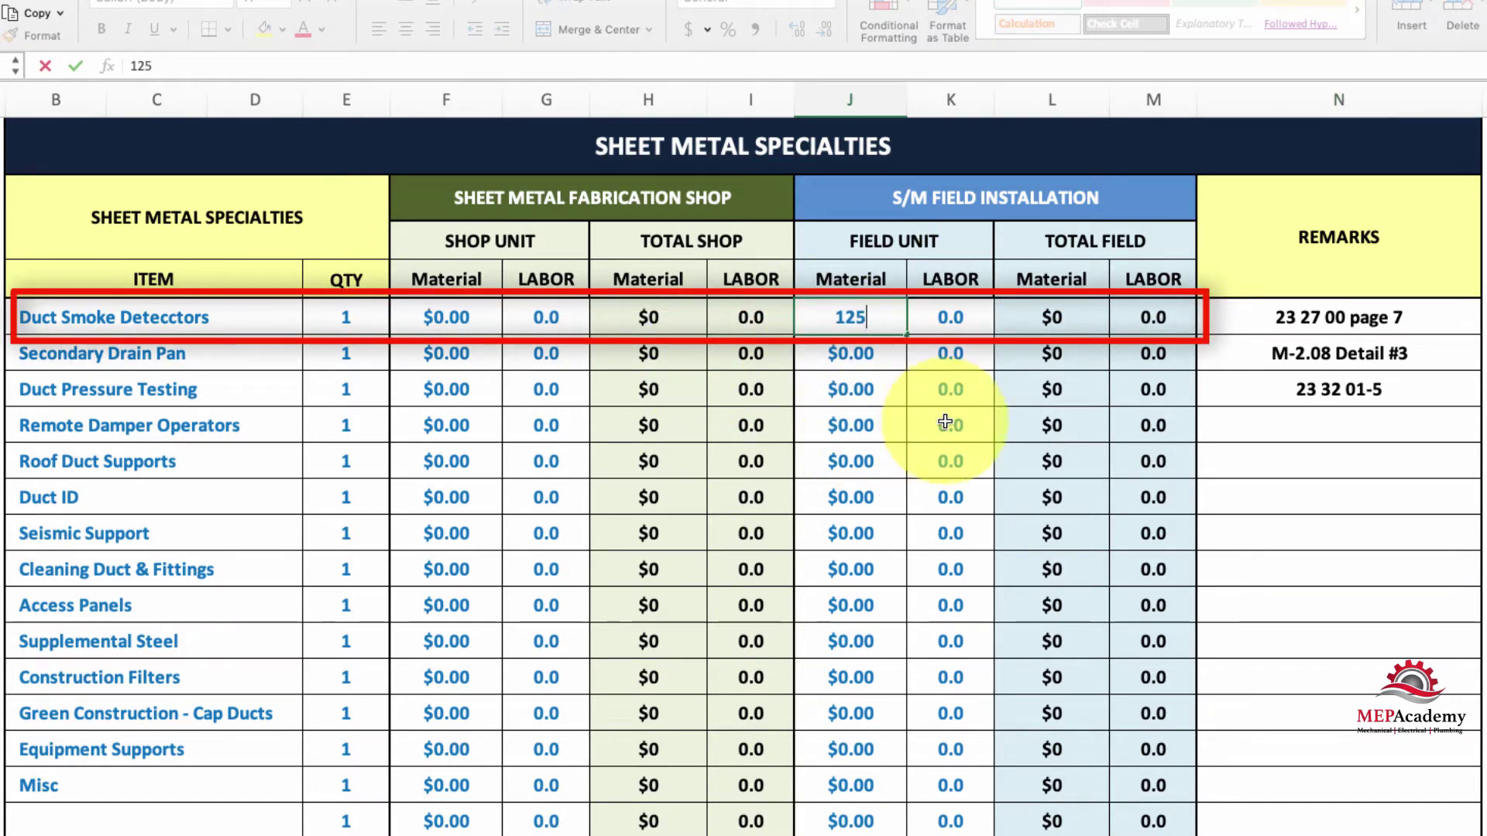
left_click(962, 322)
type("1.5")
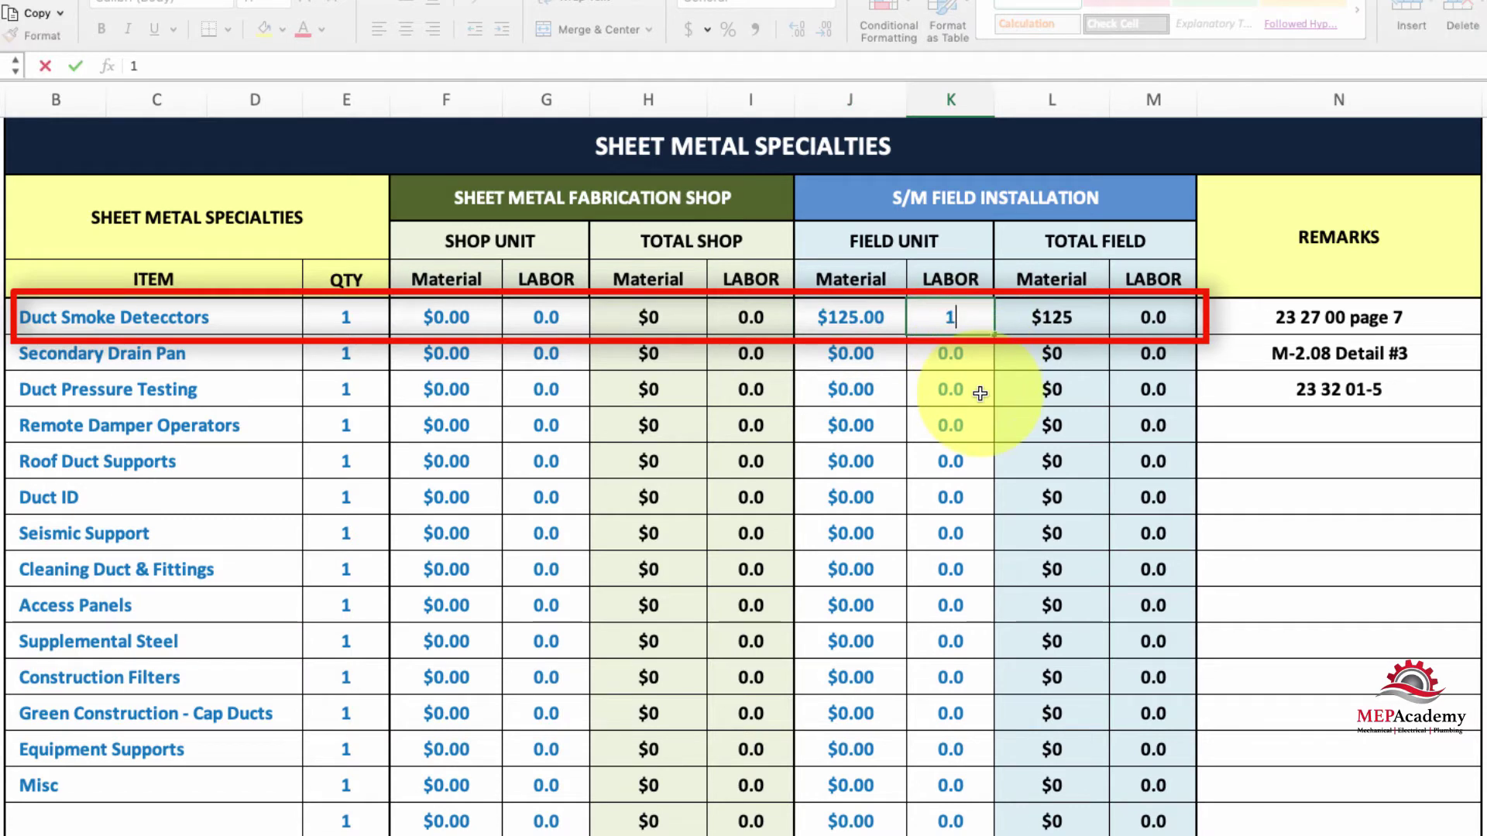
Set the duct smoke detector quantity to 5 and check its total field material and labor
left_click(341, 316)
type("5")
left_click(369, 412)
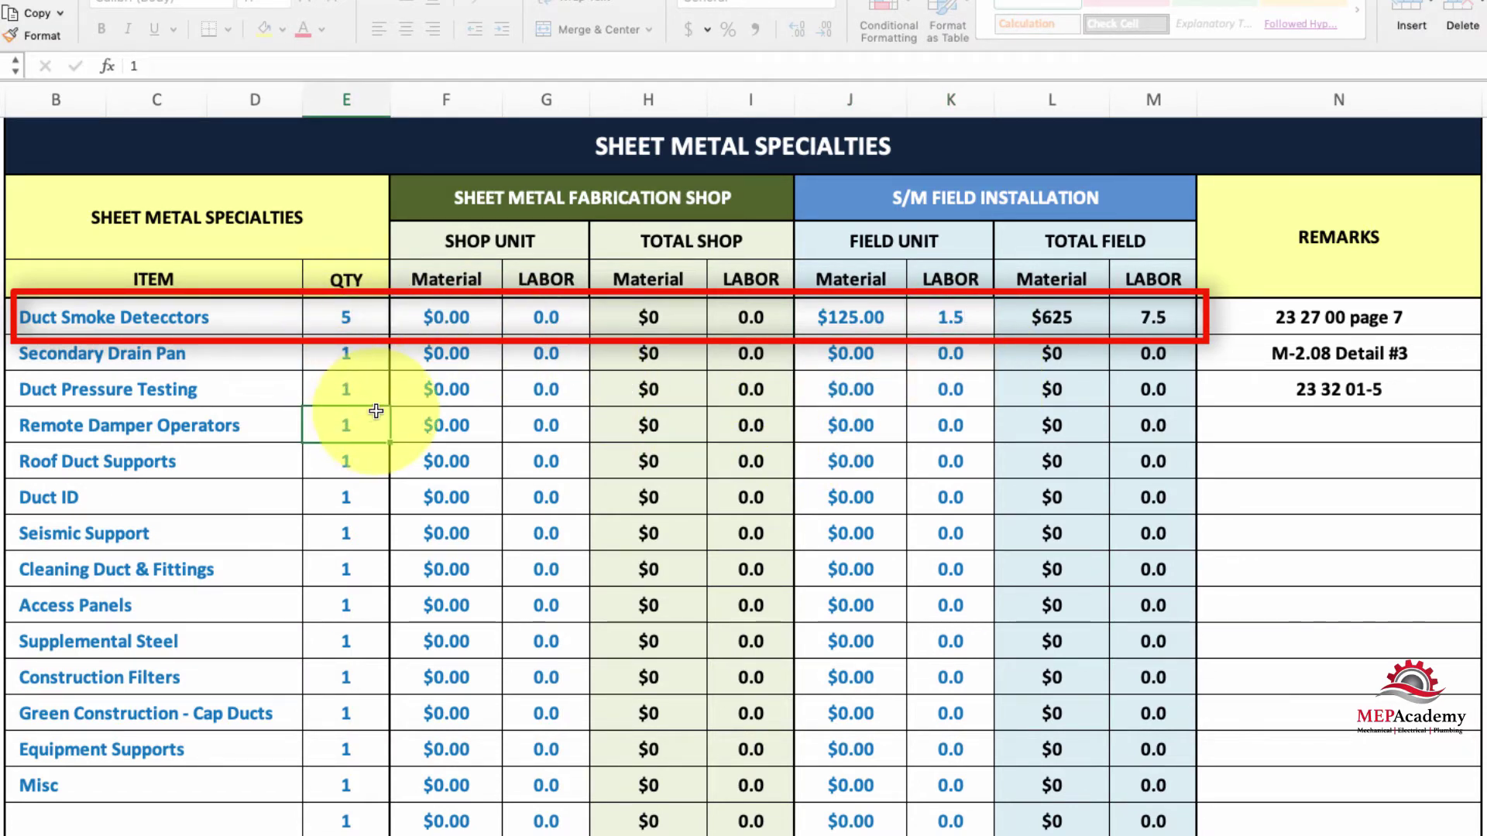
left_click(1042, 323)
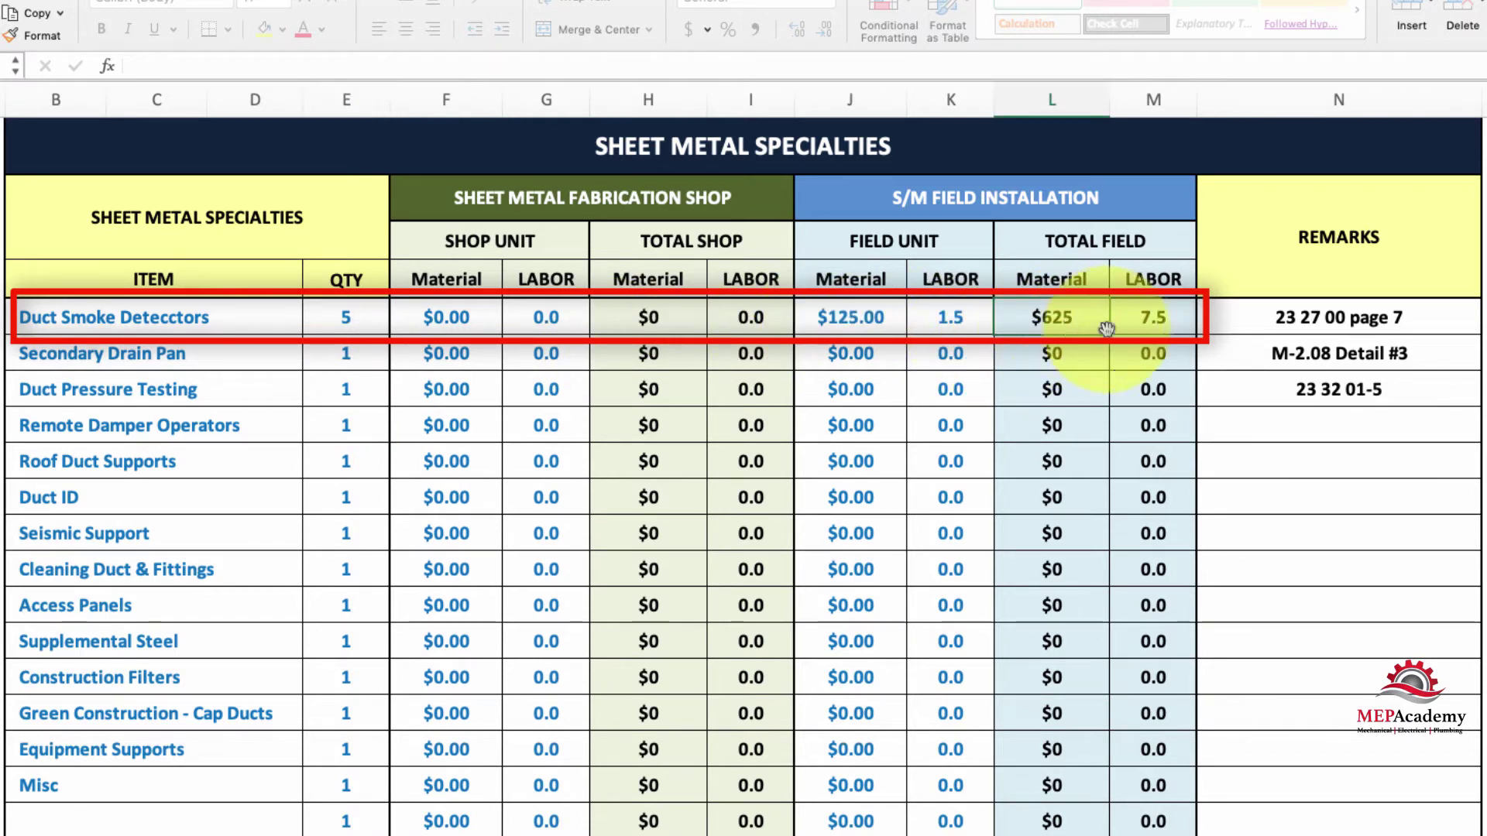
left_click(1166, 326)
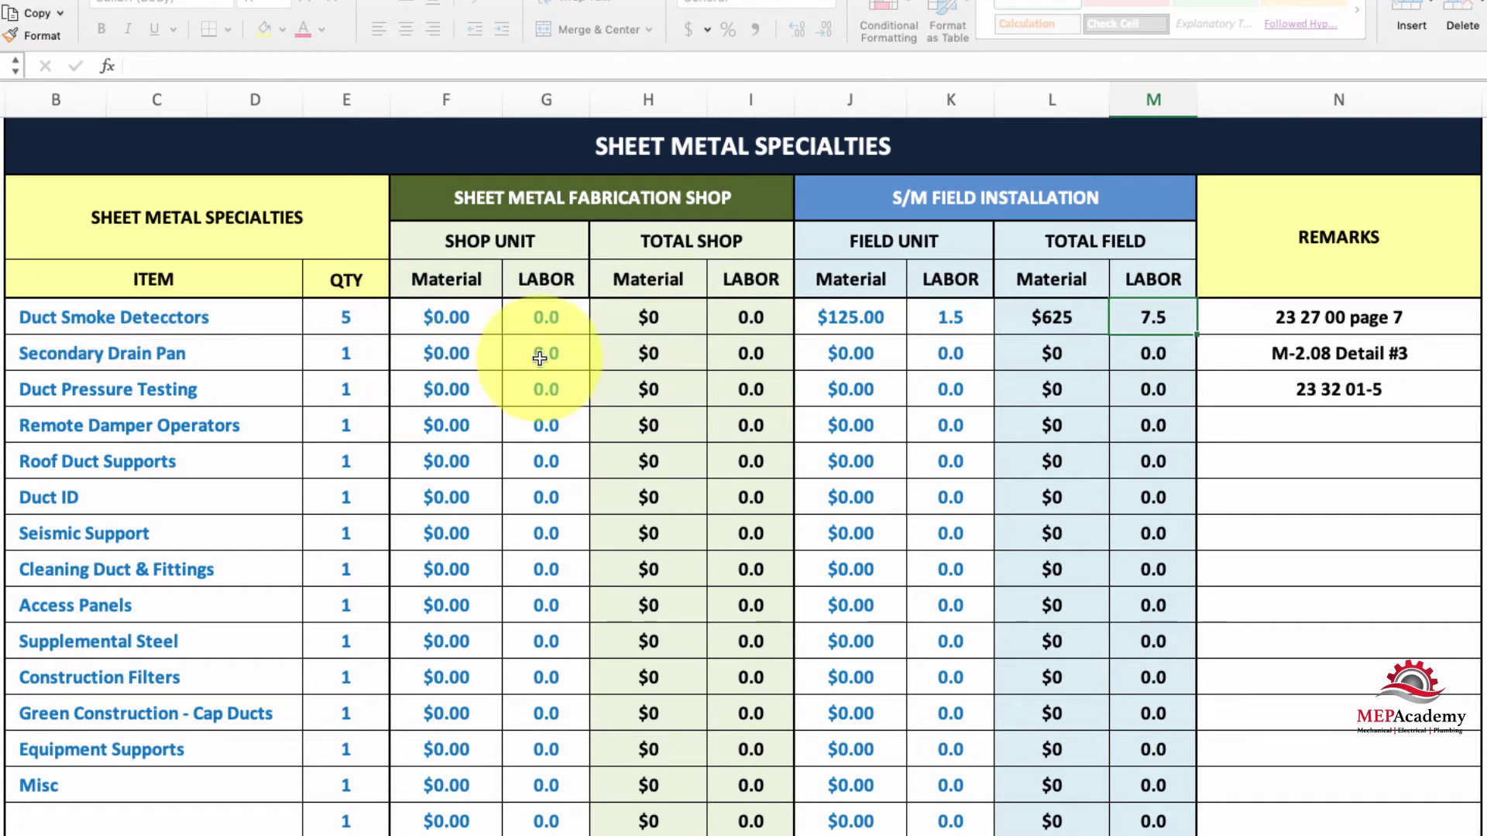
Set the secondary drain pan quantity to 10
left_click(851, 355)
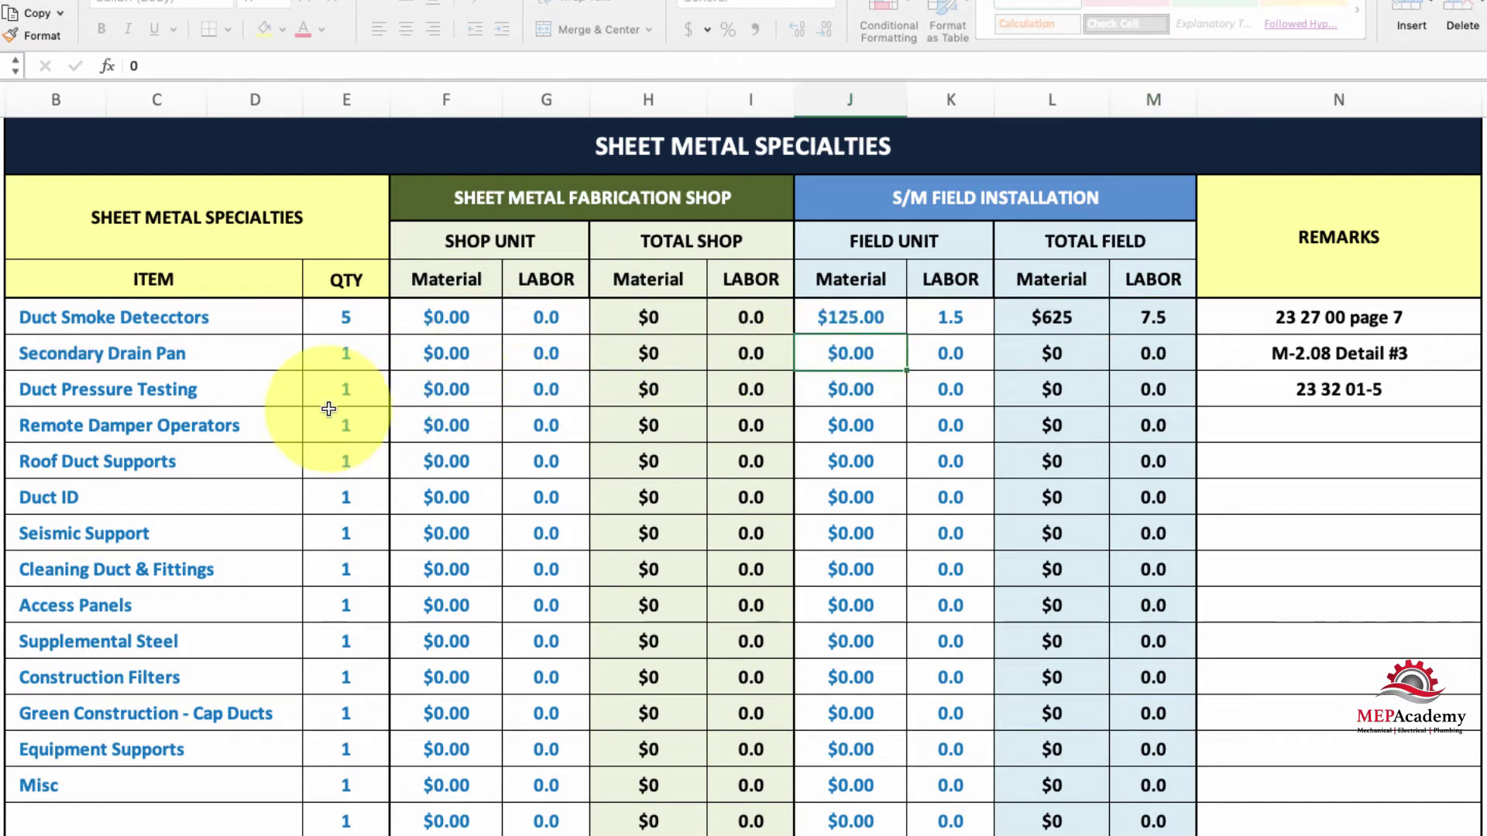
left_click(358, 355)
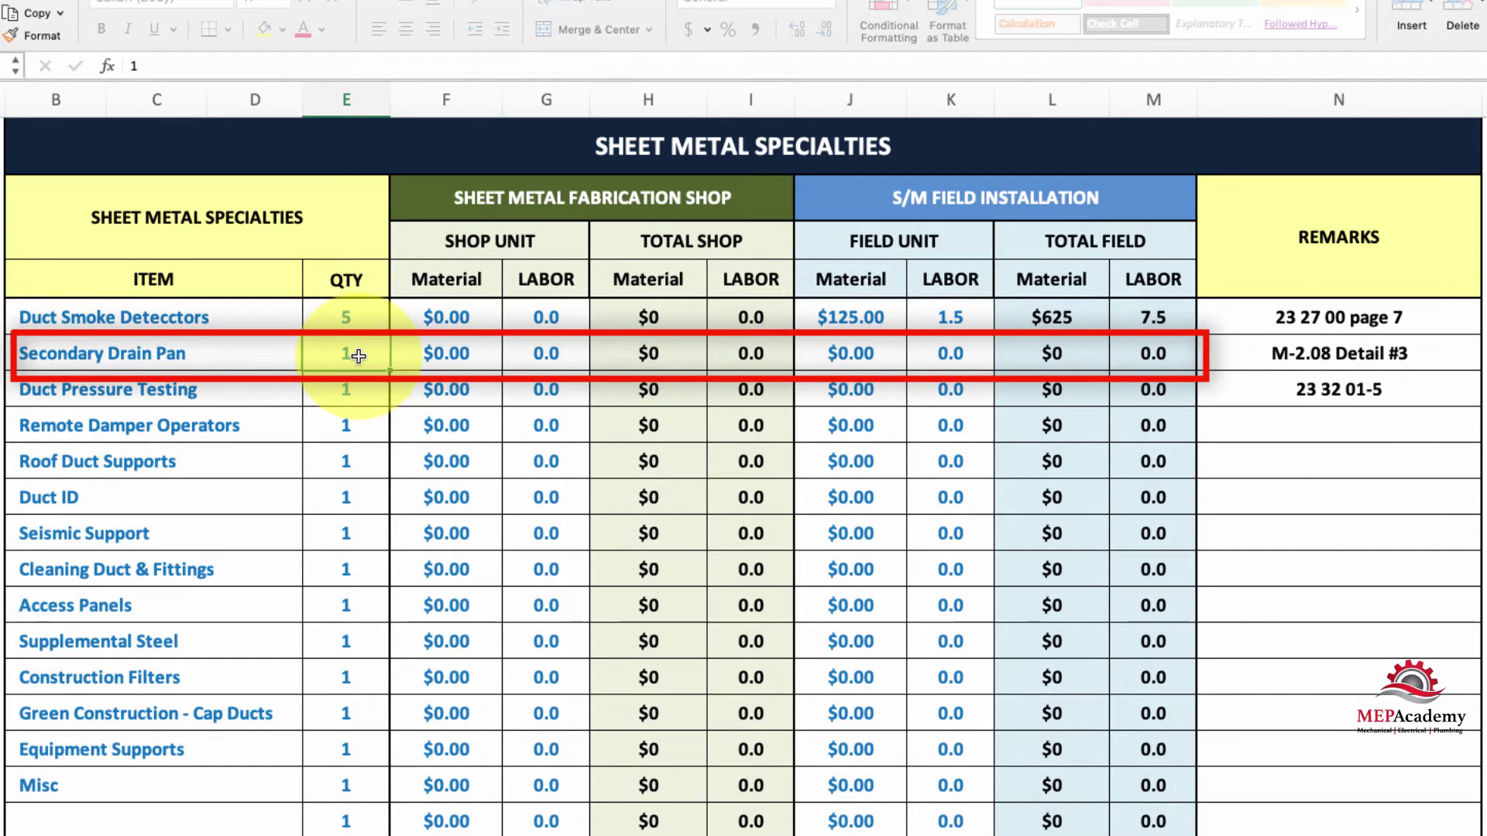
type("10")
left_click(422, 391)
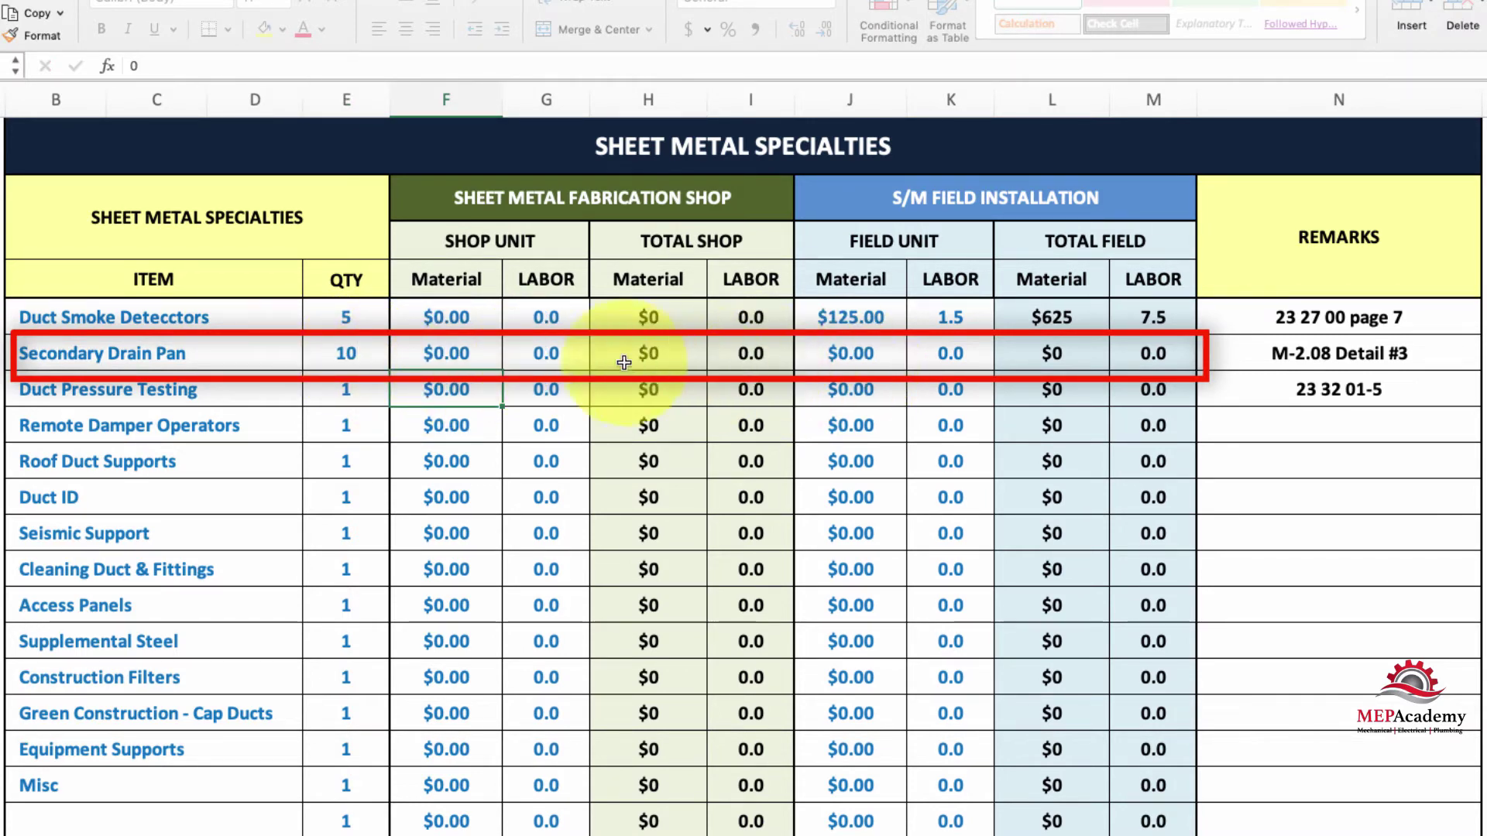
Set the secondary drain pan's shop unit material to $75 and shop unit labor to 1.5
left_click(477, 368)
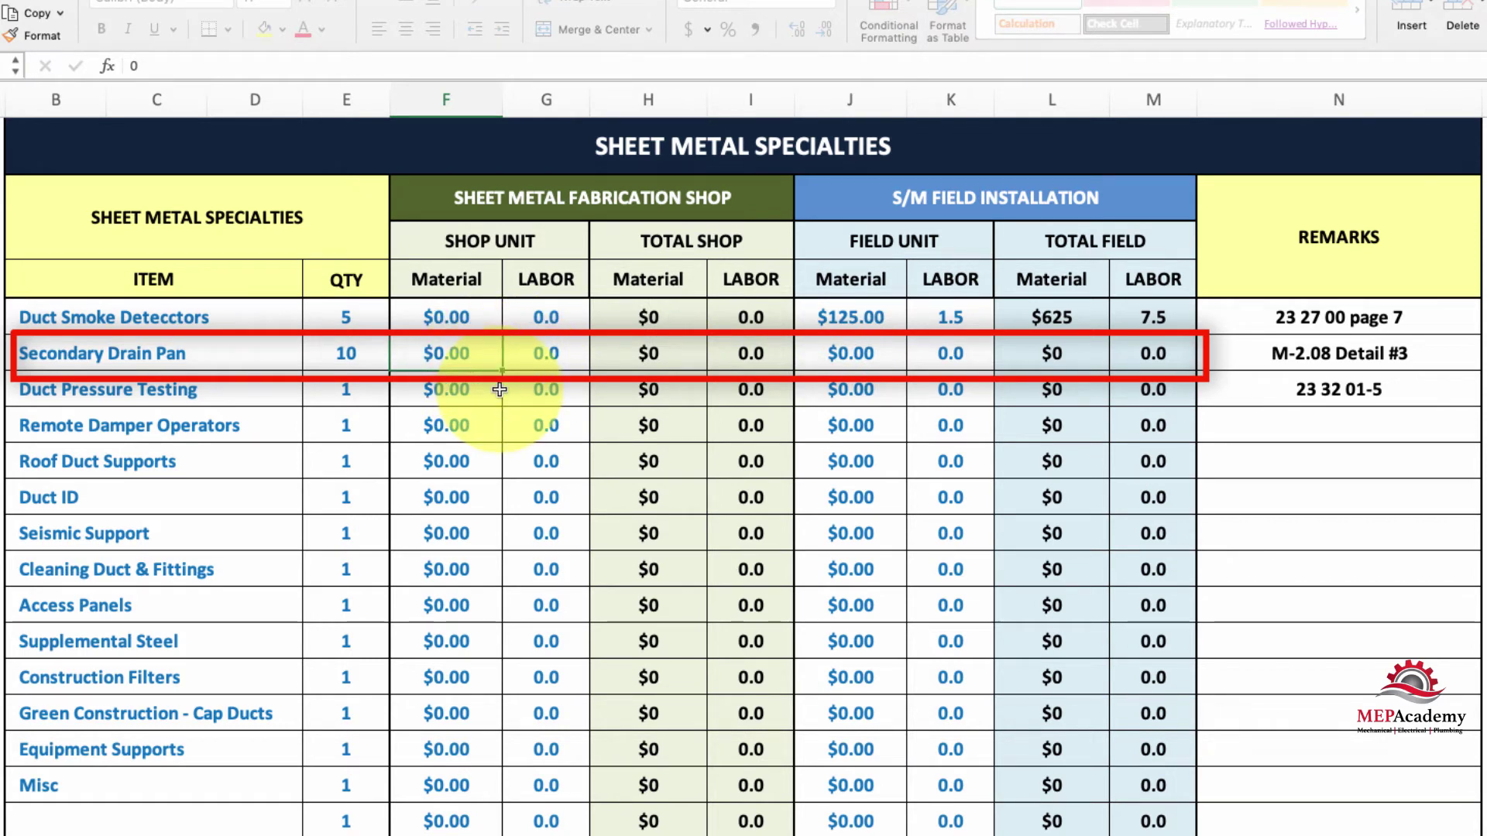
type("75")
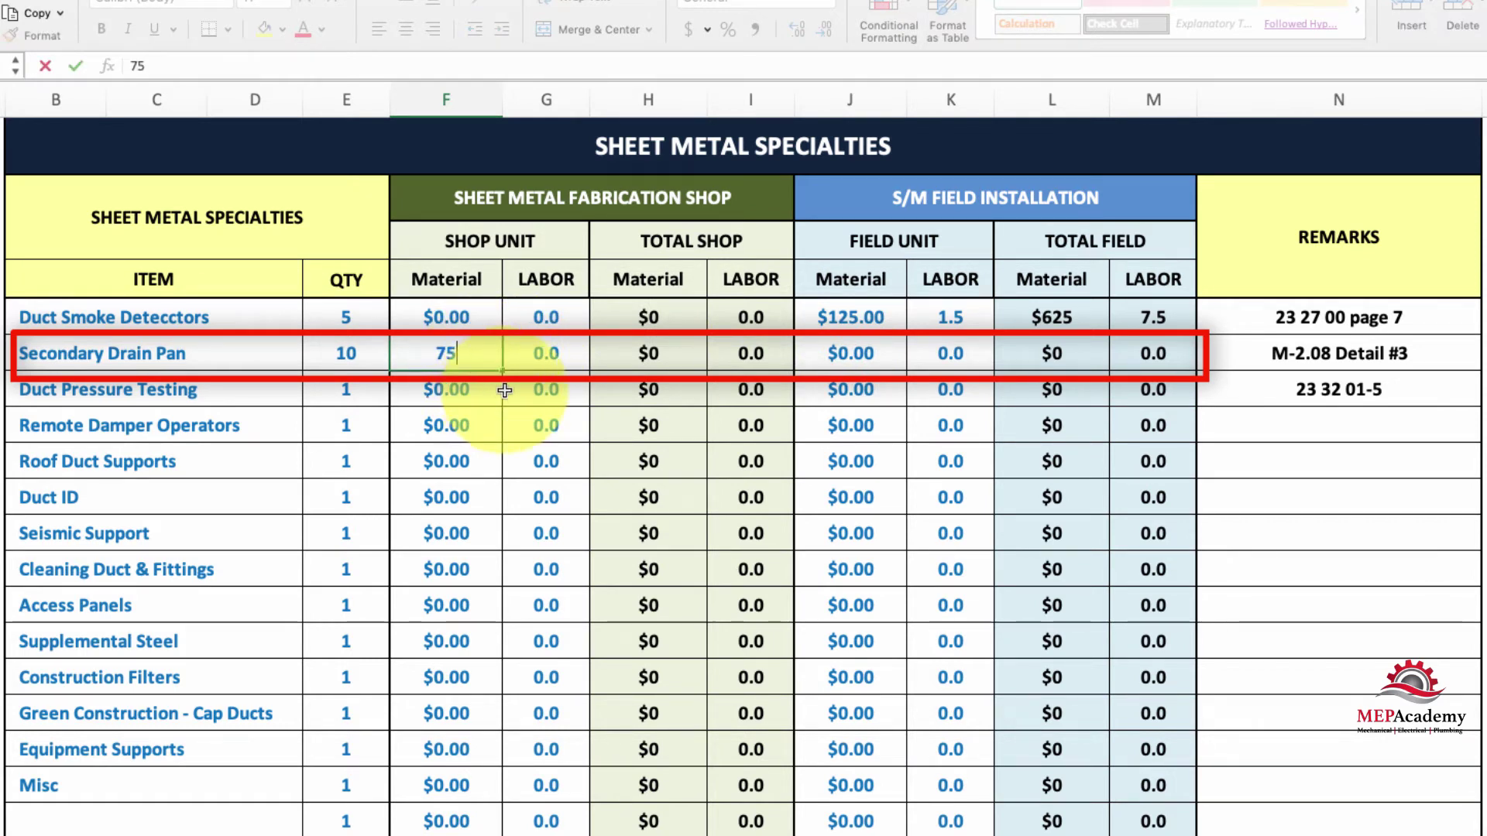
left_click(535, 352)
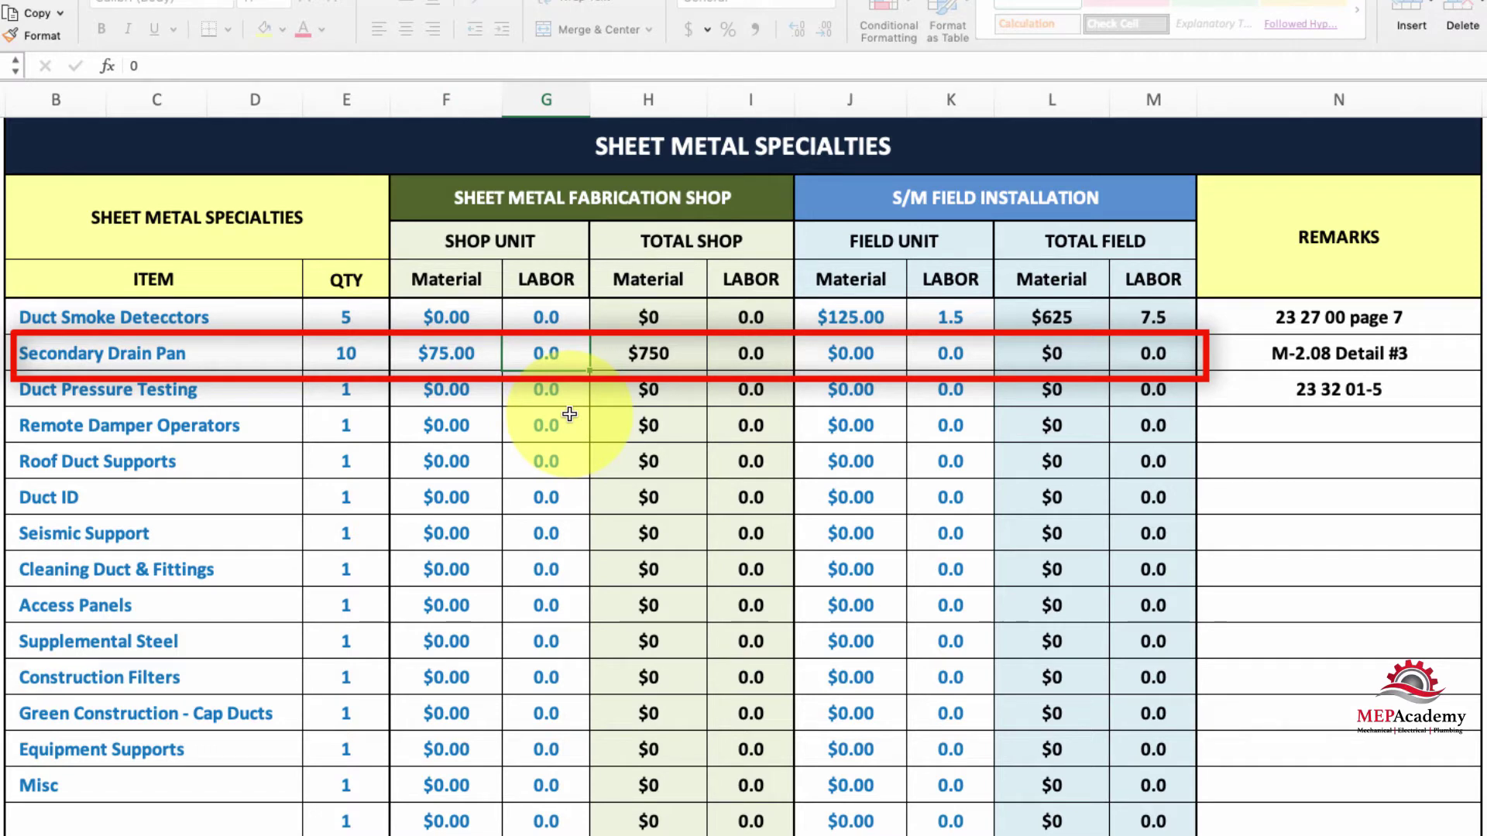
type("1.5")
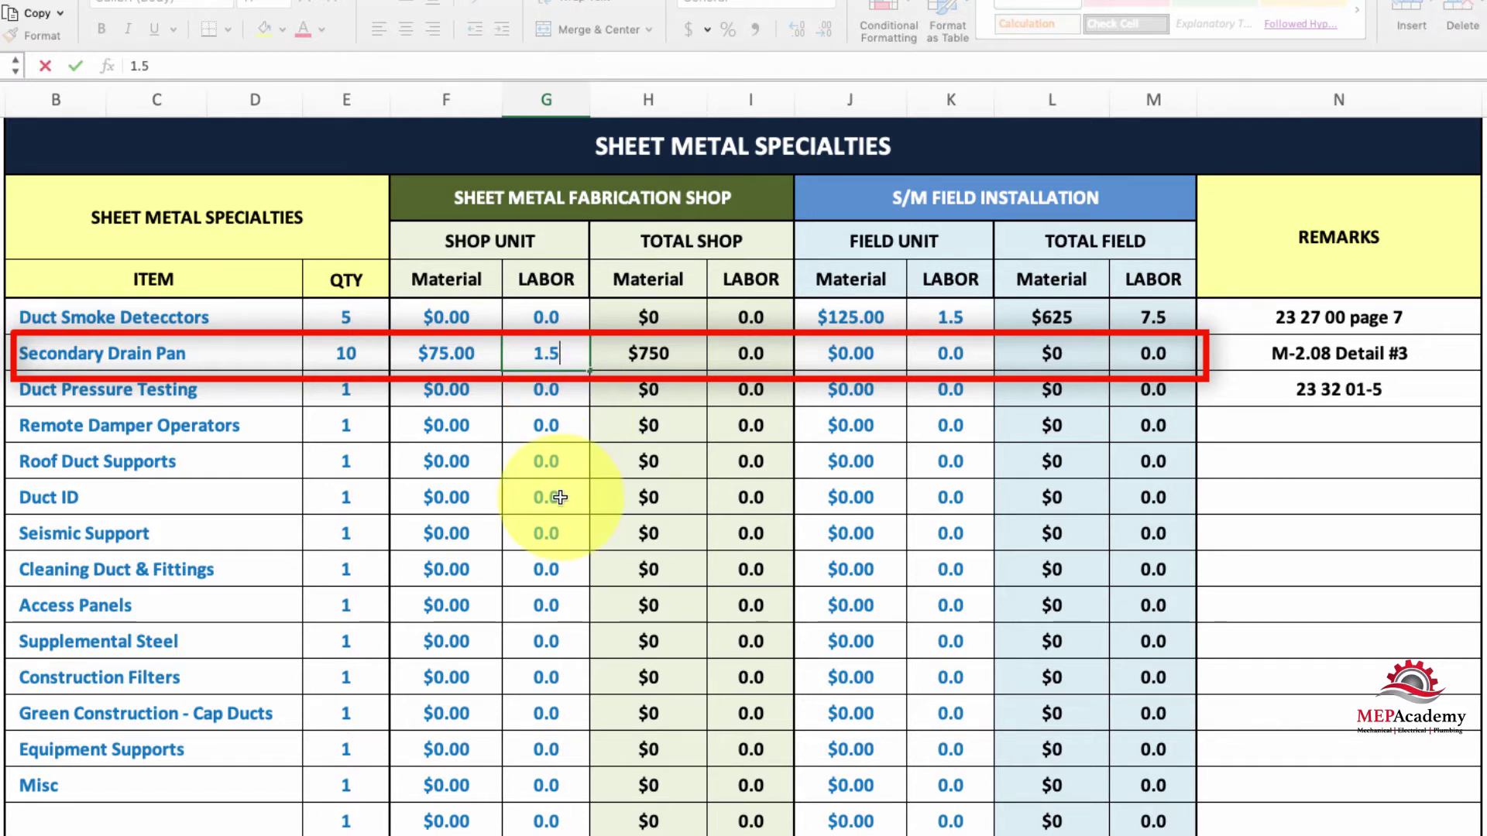
left_click(564, 494)
Set the secondary drain pan's field unit labor to 1
left_click(931, 363)
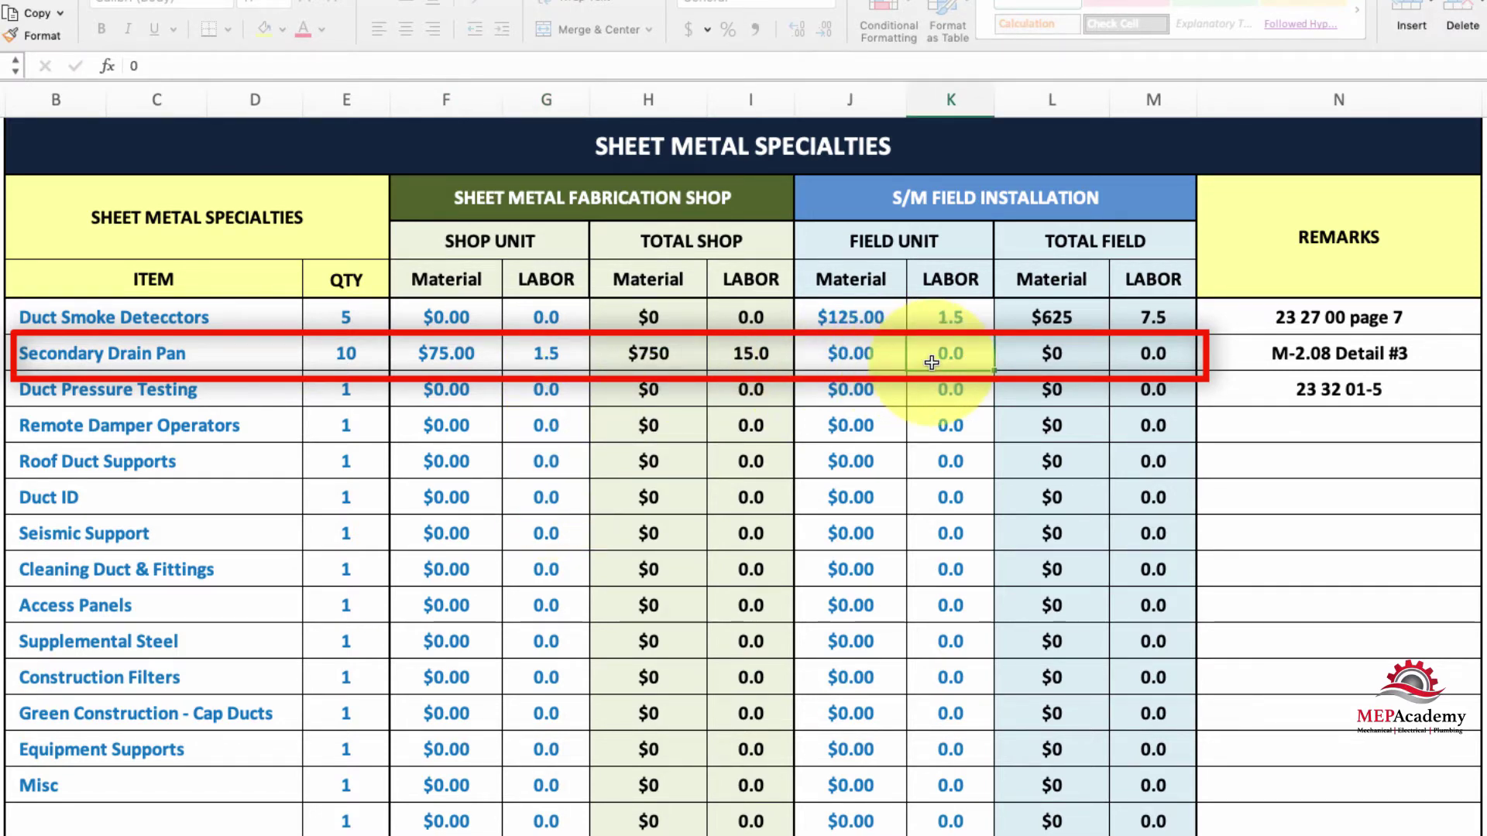
type("1")
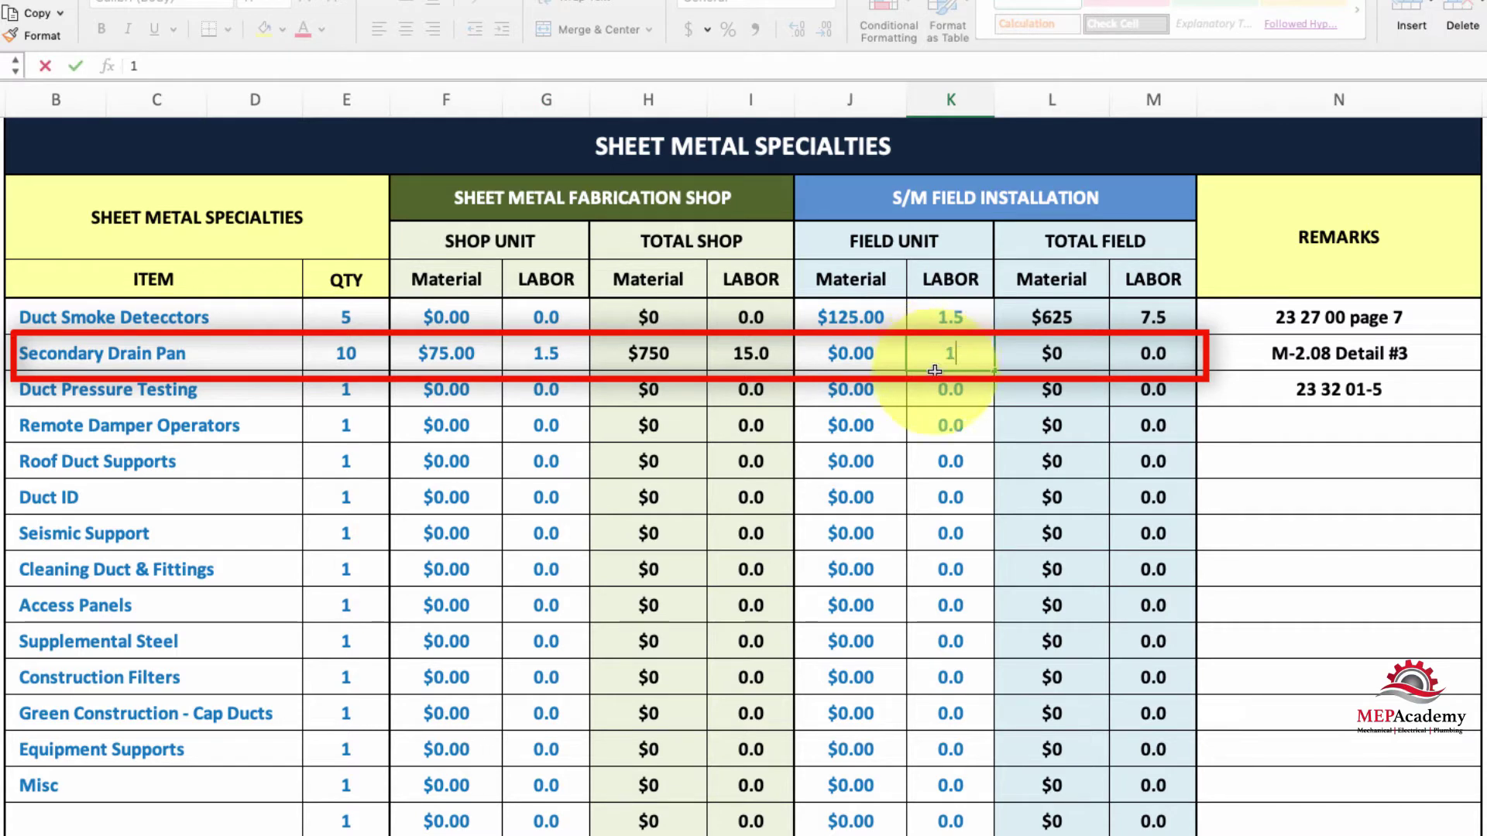
left_click(926, 439)
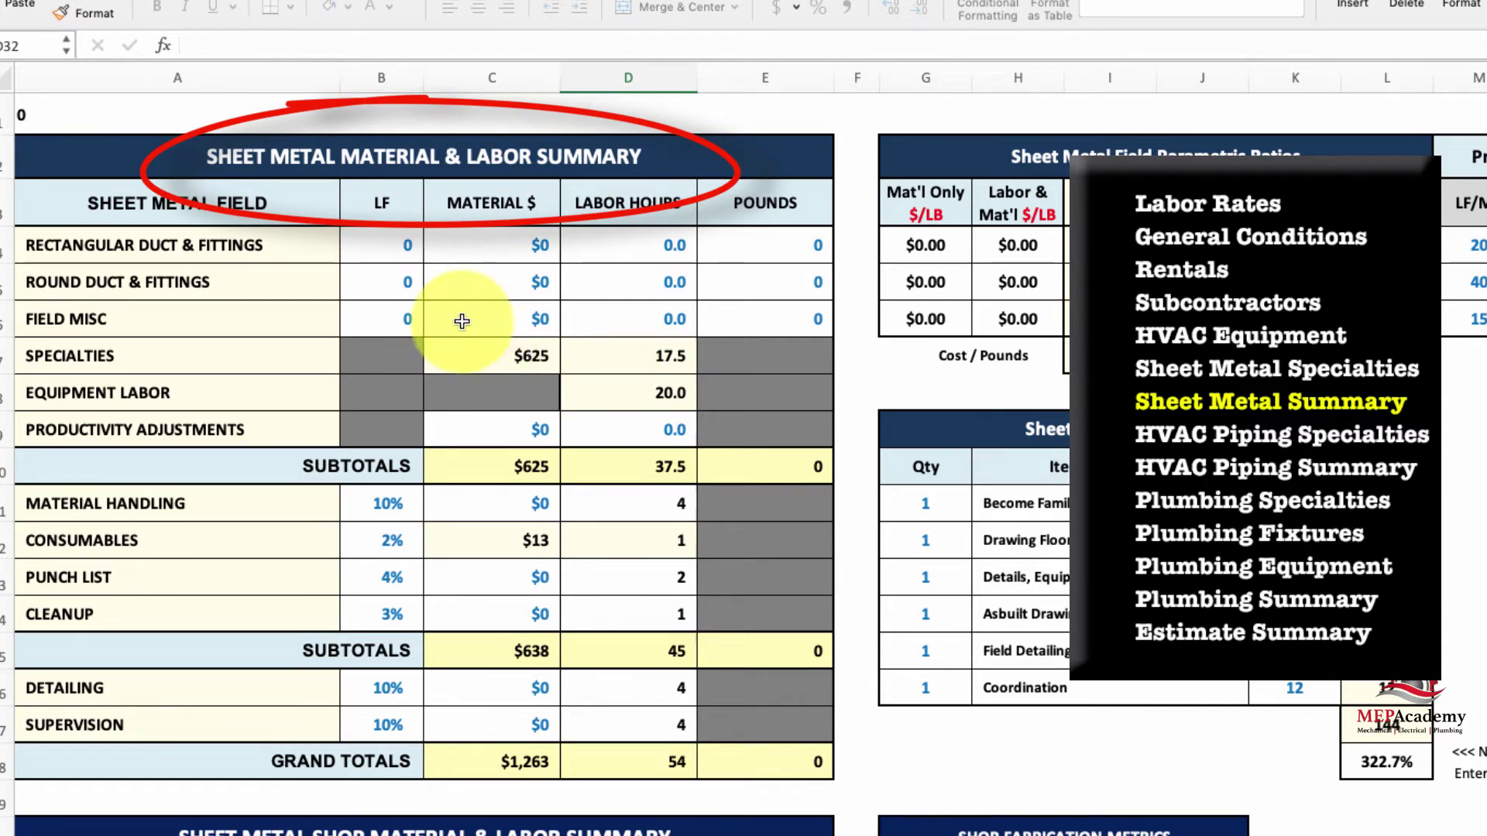
Fill the rectangular duct and fittings row of the sheet metal field summary with 100 LF, 40 labor hours and 994 pounds
left_click(396, 250)
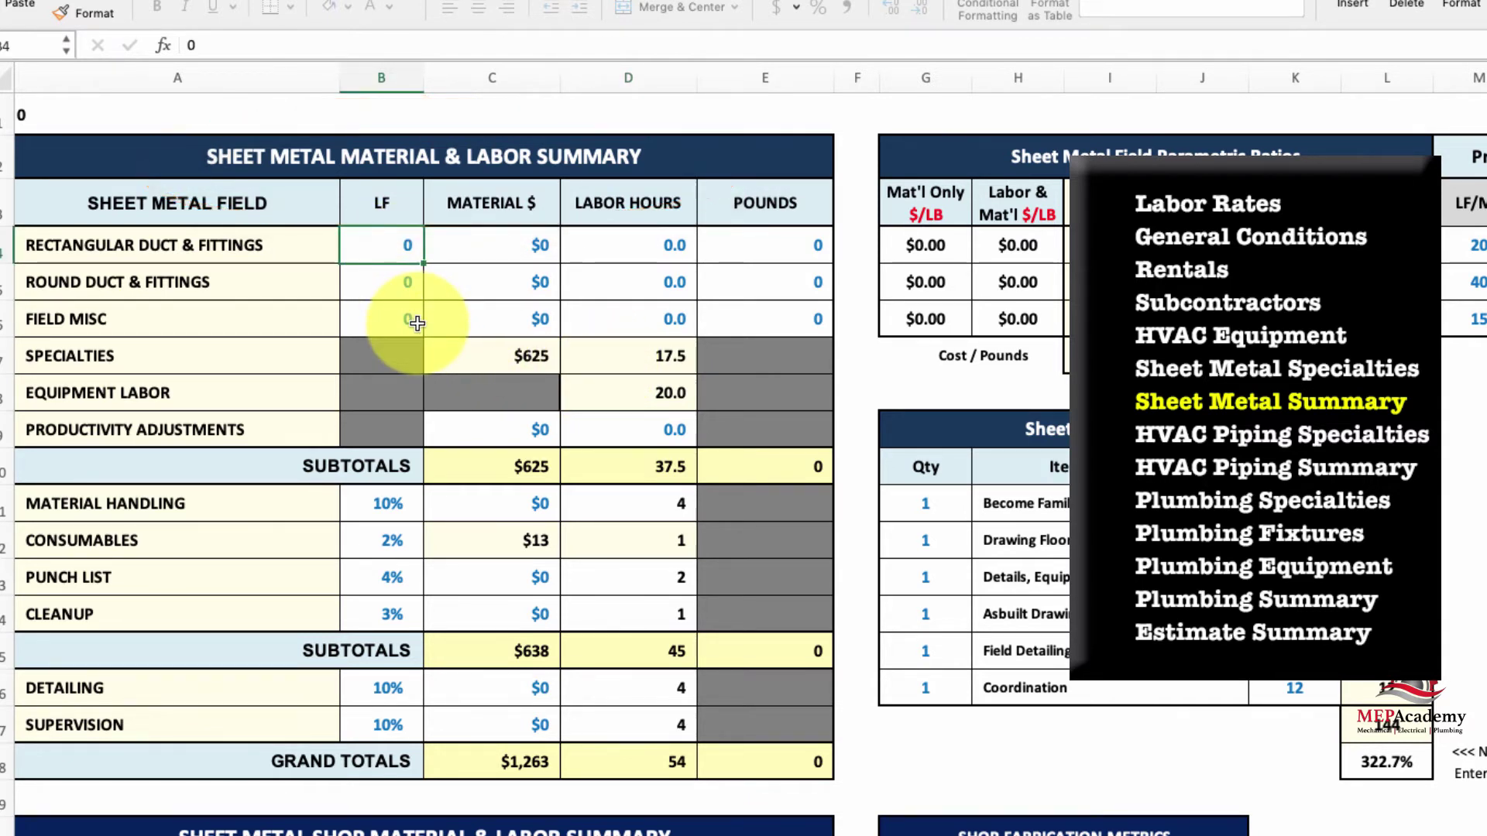
type("100")
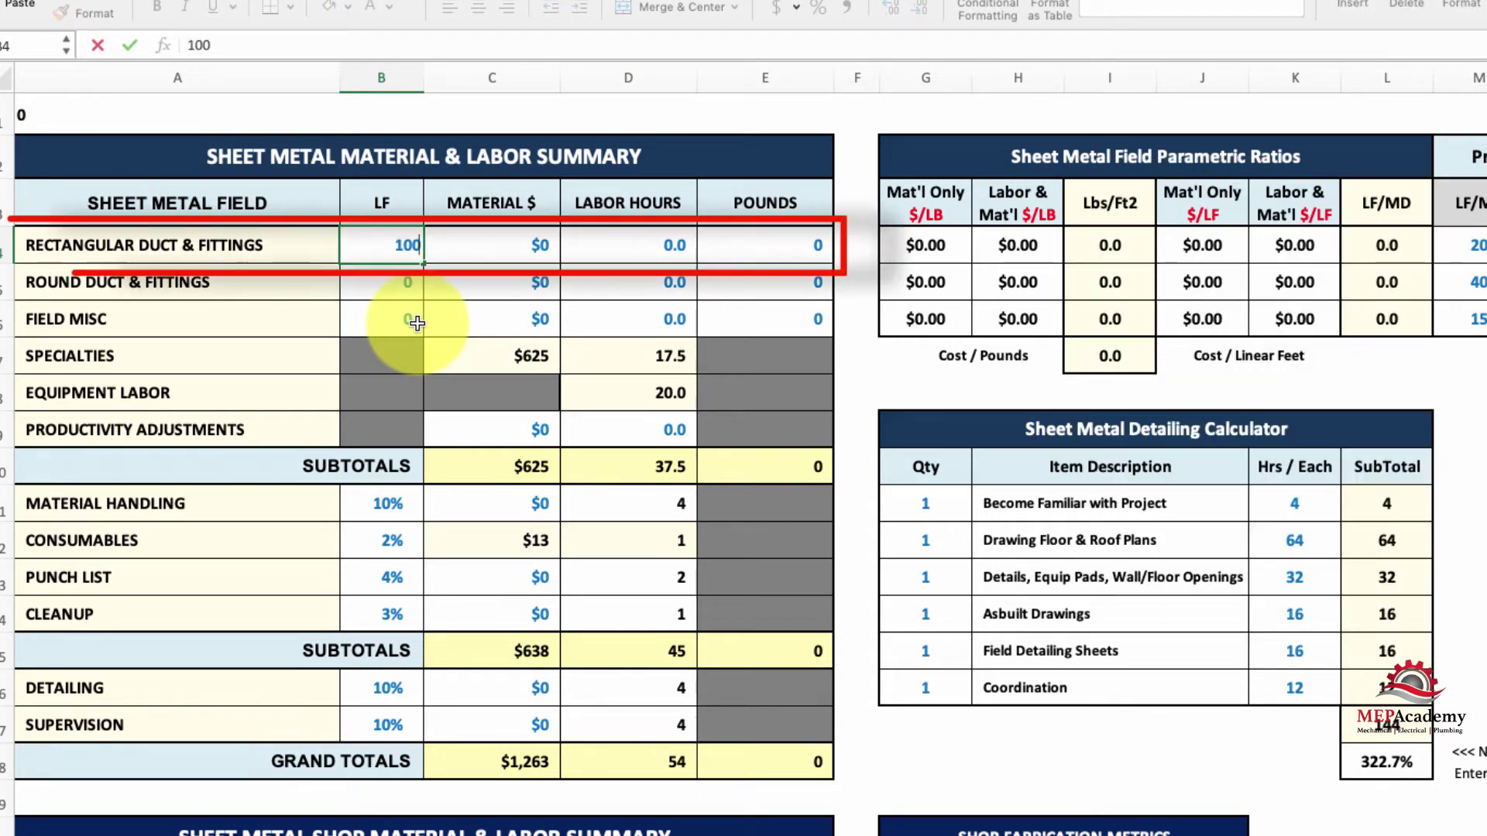
key("Tab")
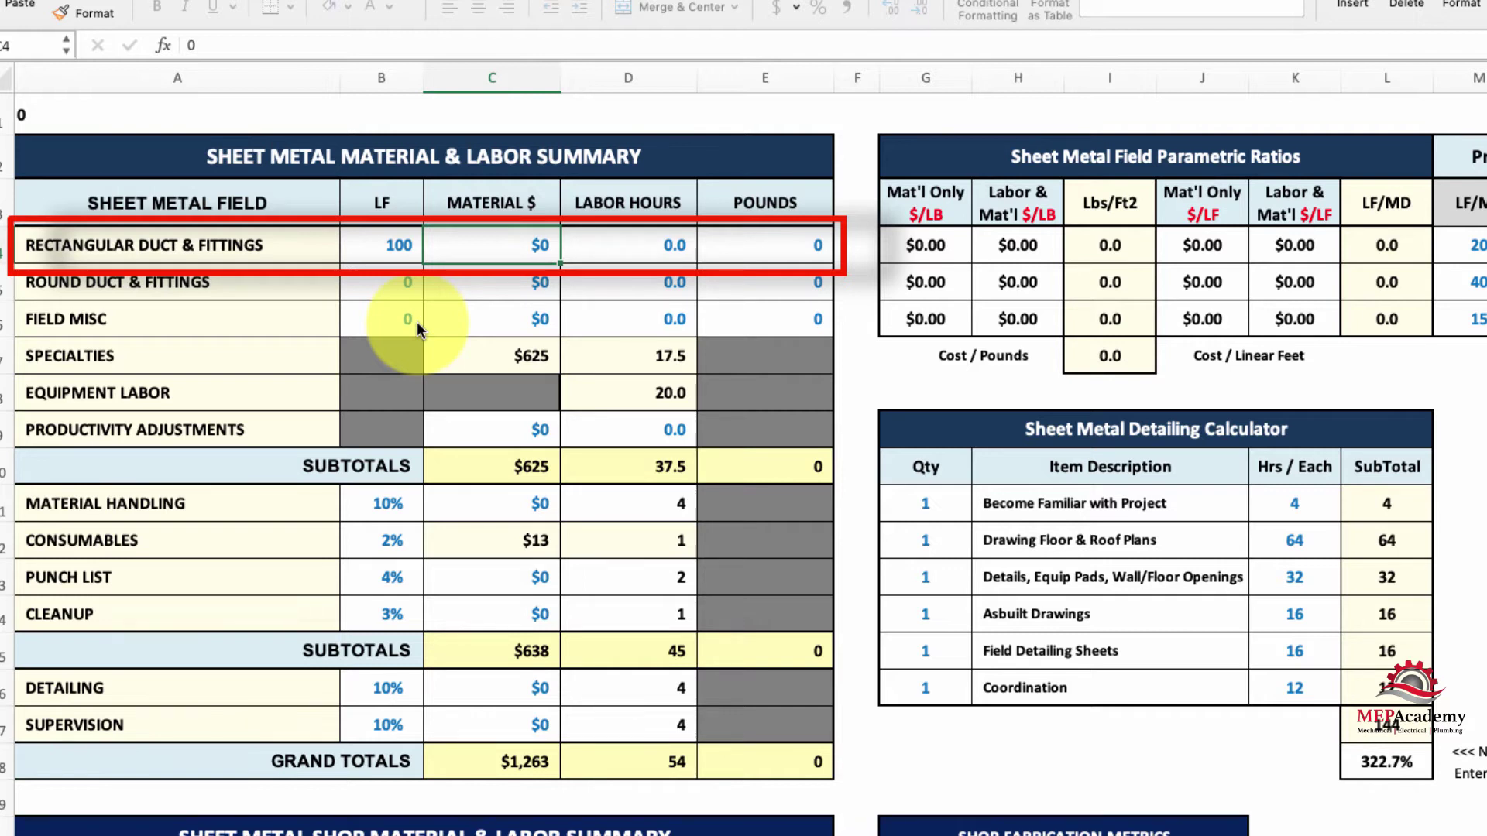
key("Right")
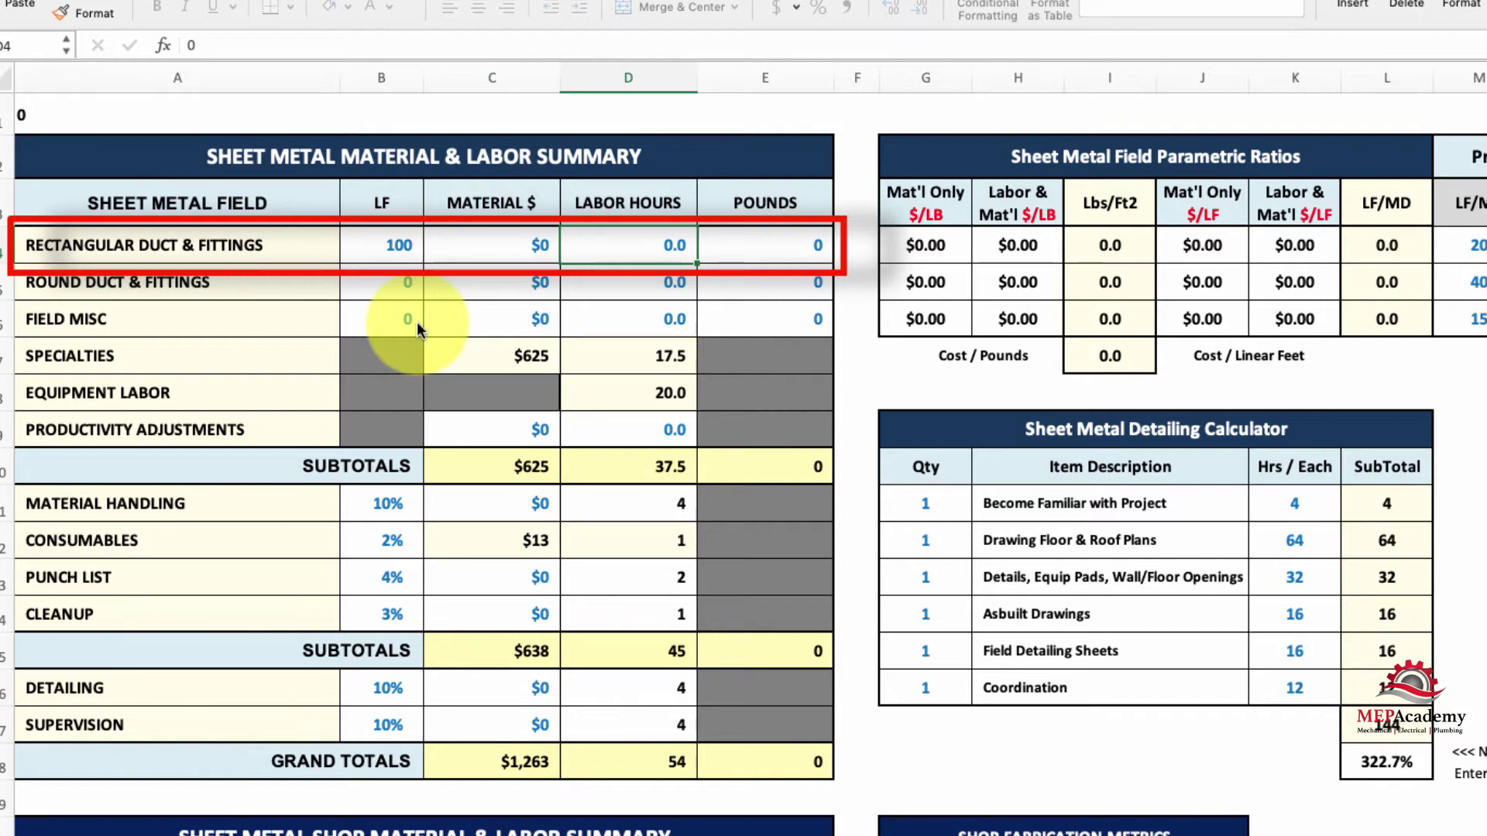
type("40")
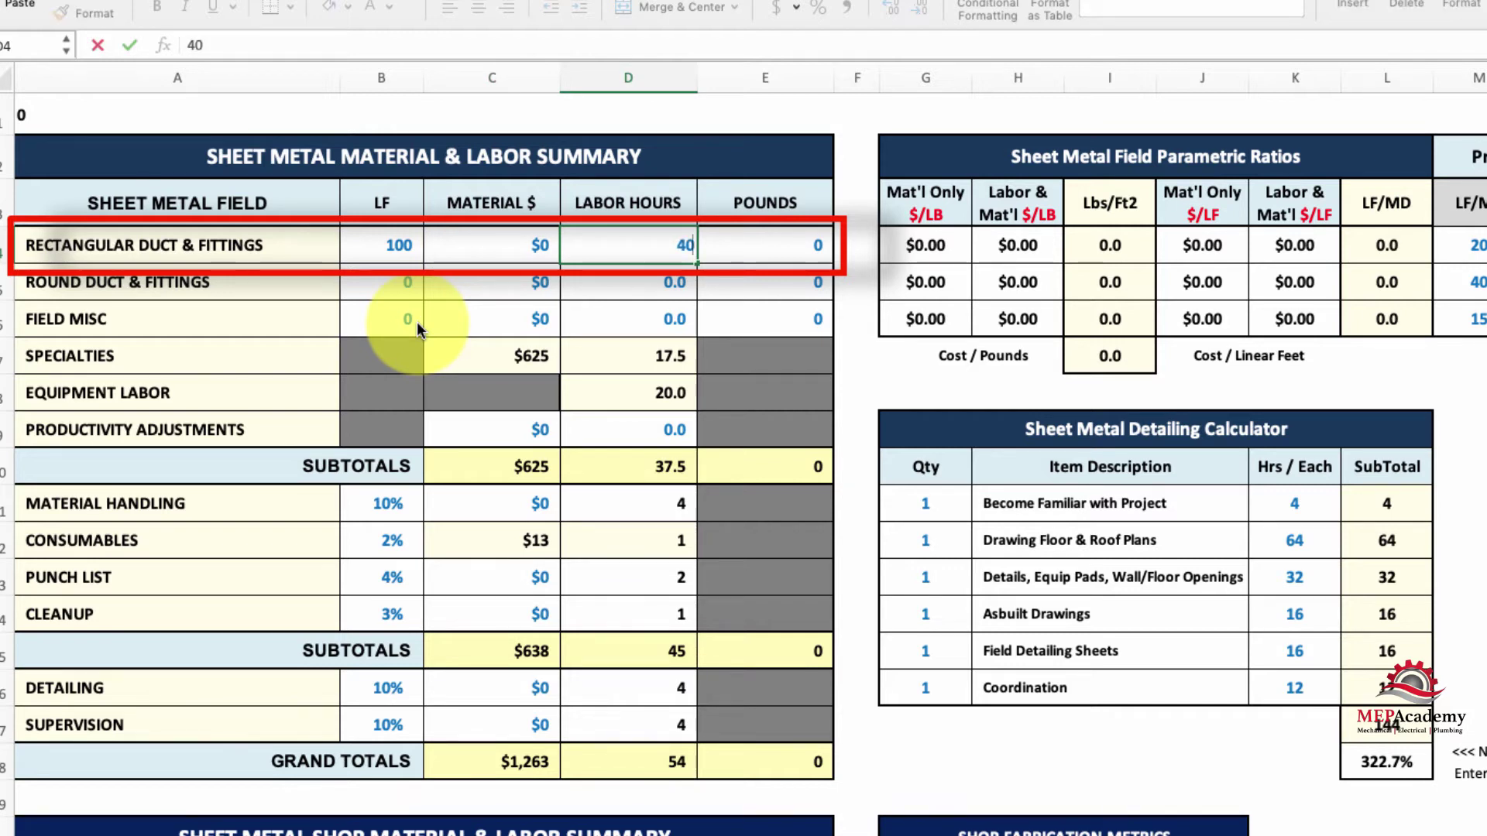
key("Tab")
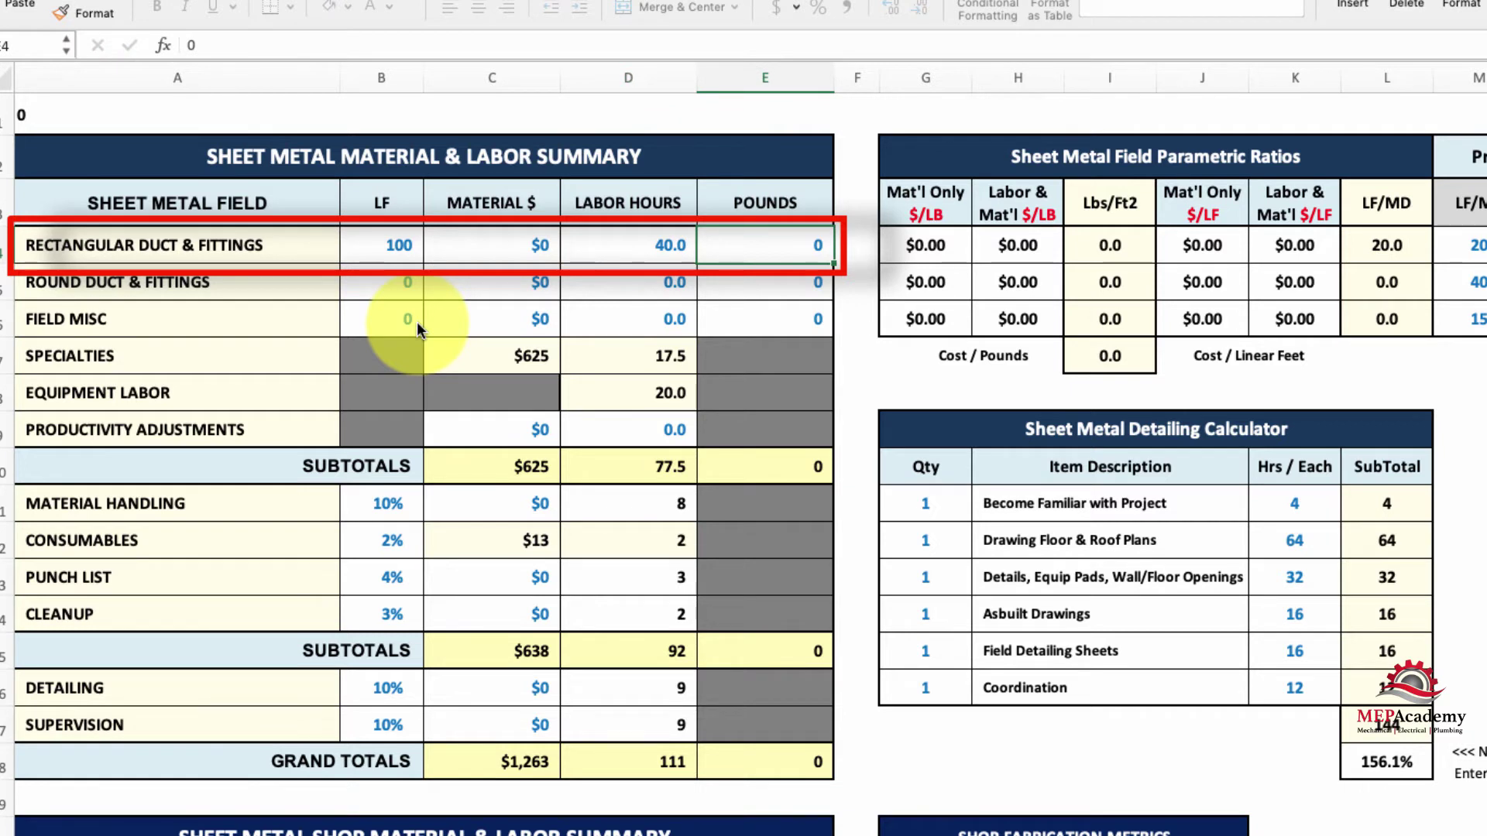
type("994")
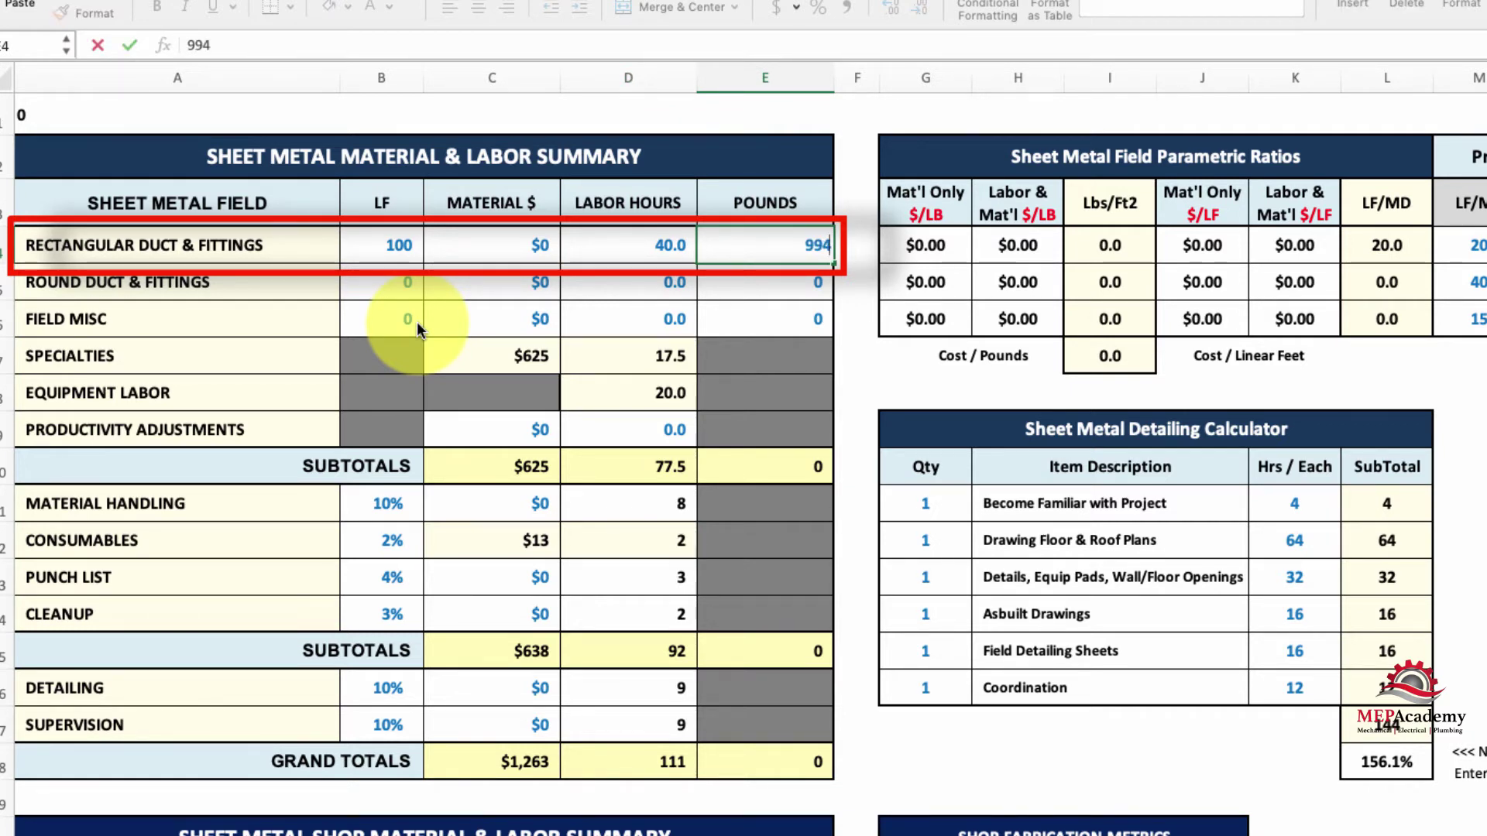
key("Tab")
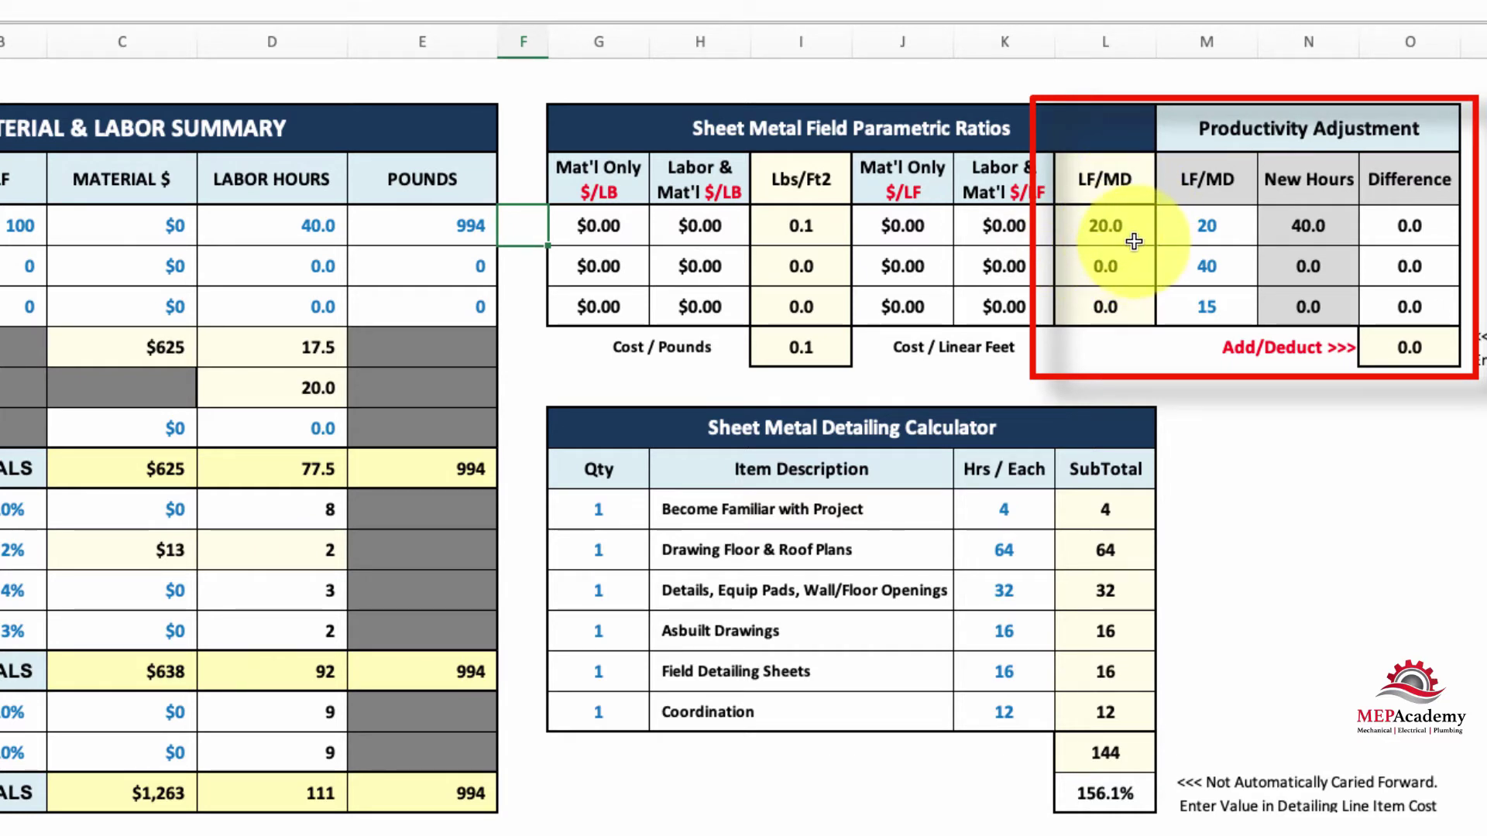
Set the rectangular duct's productivity adjustment rate to 15 LF/MD
left_click(1194, 237)
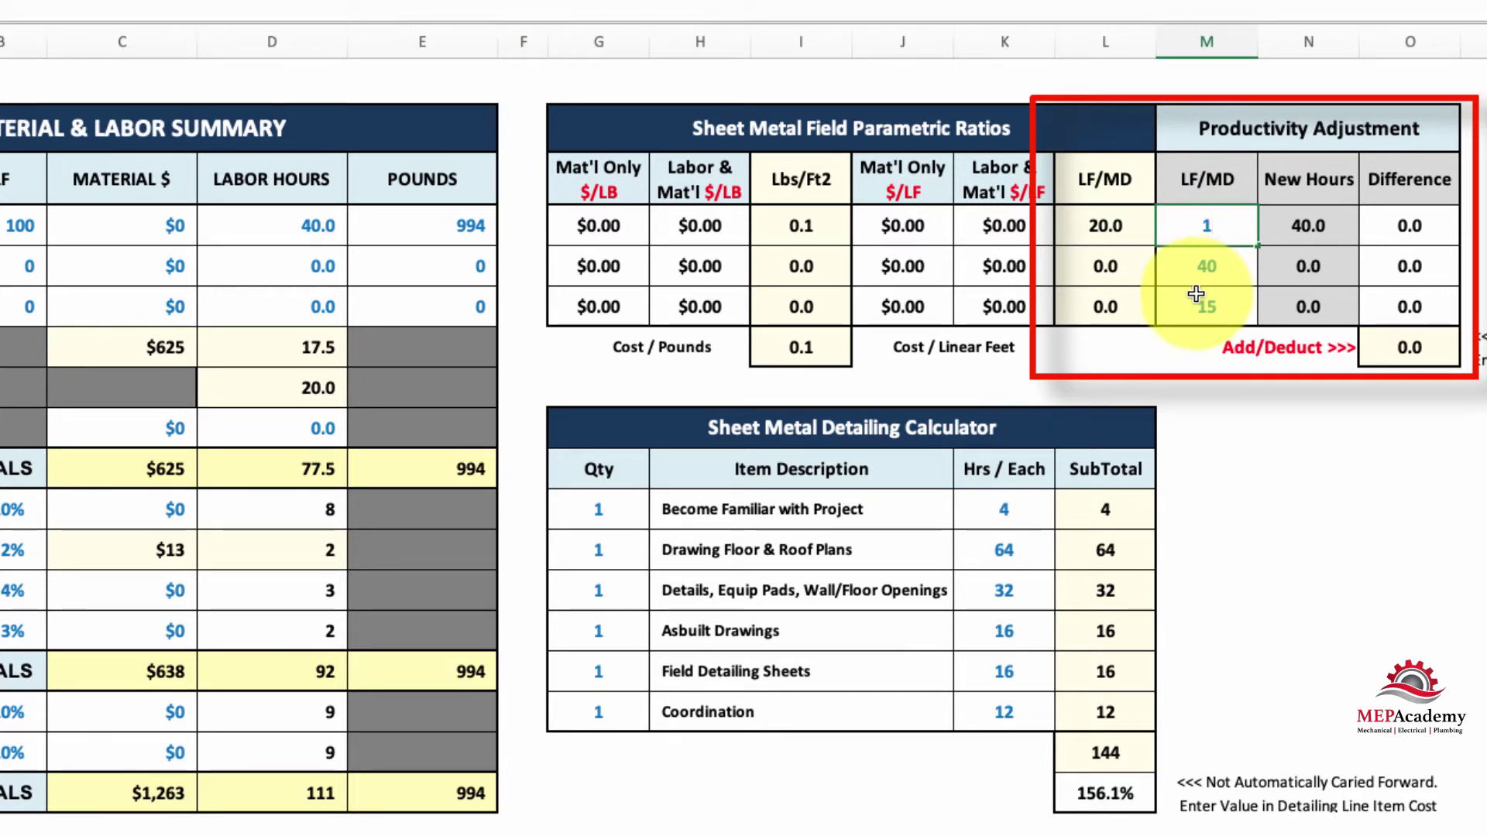
type("15")
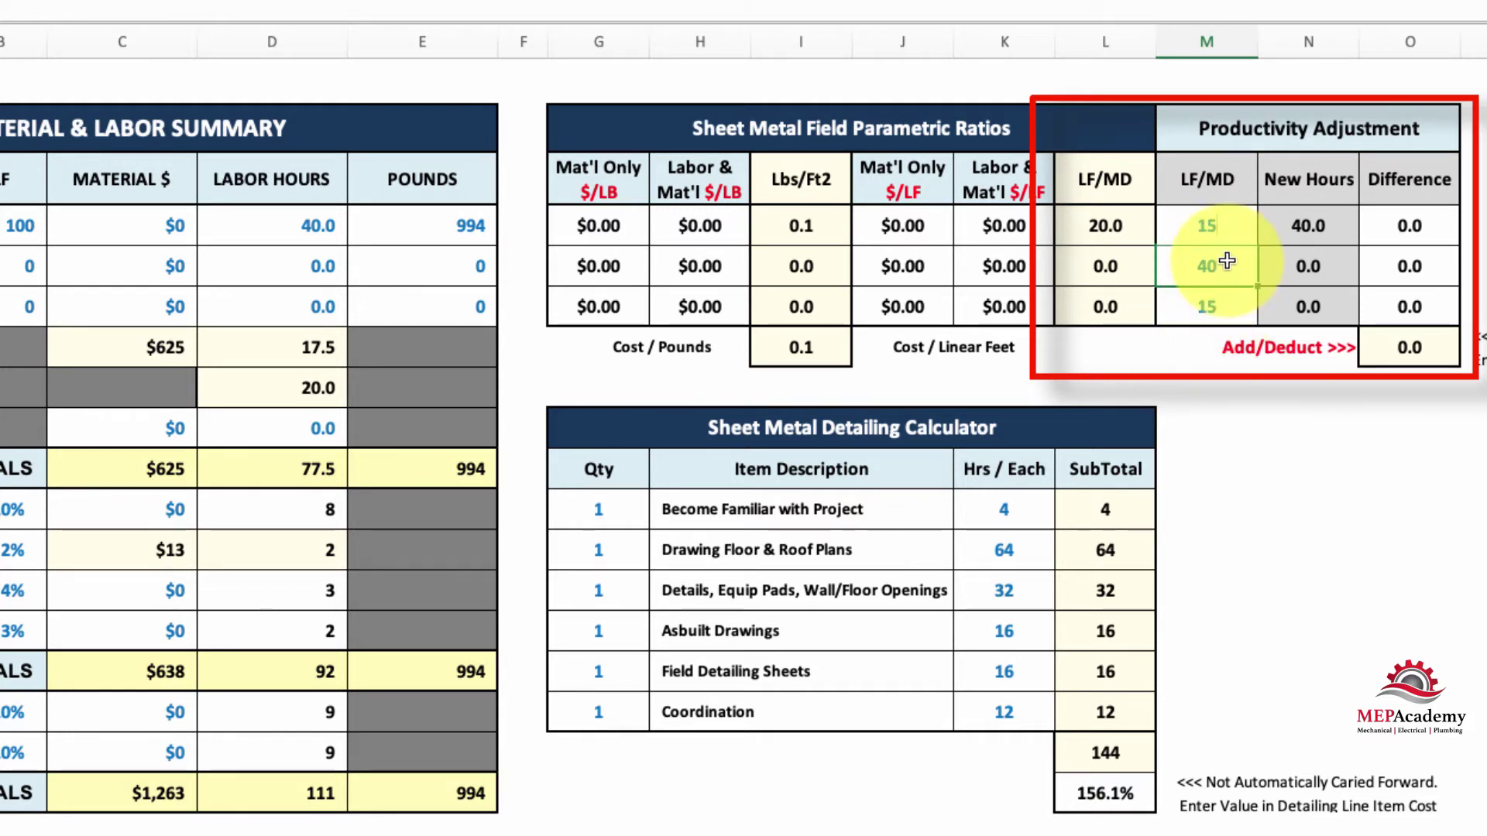
key("Return")
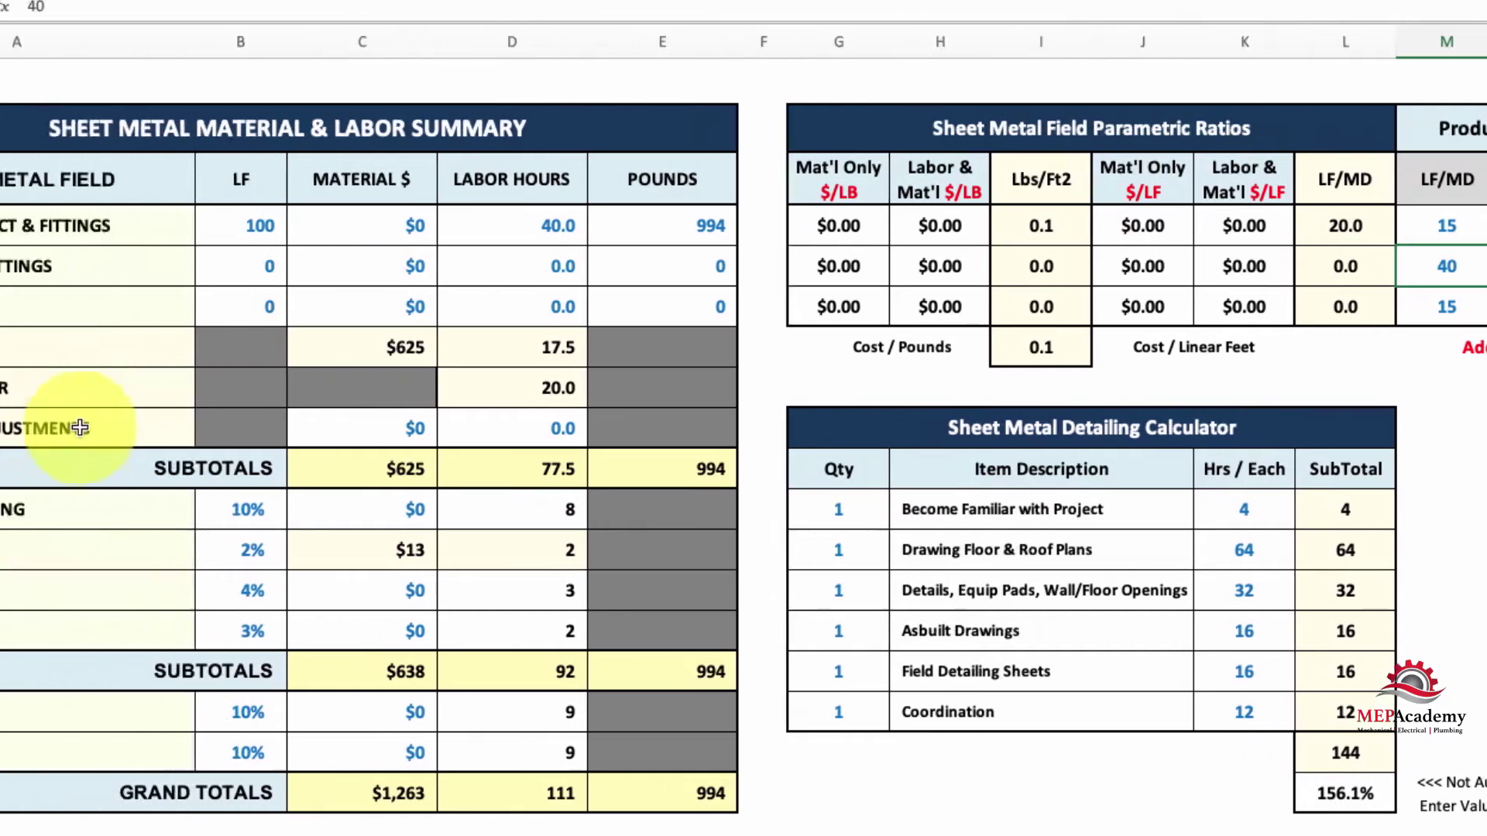
Enter 13.3 labor hours for the productivity adjustments in the sheet metal field summary
left_click(265, 429)
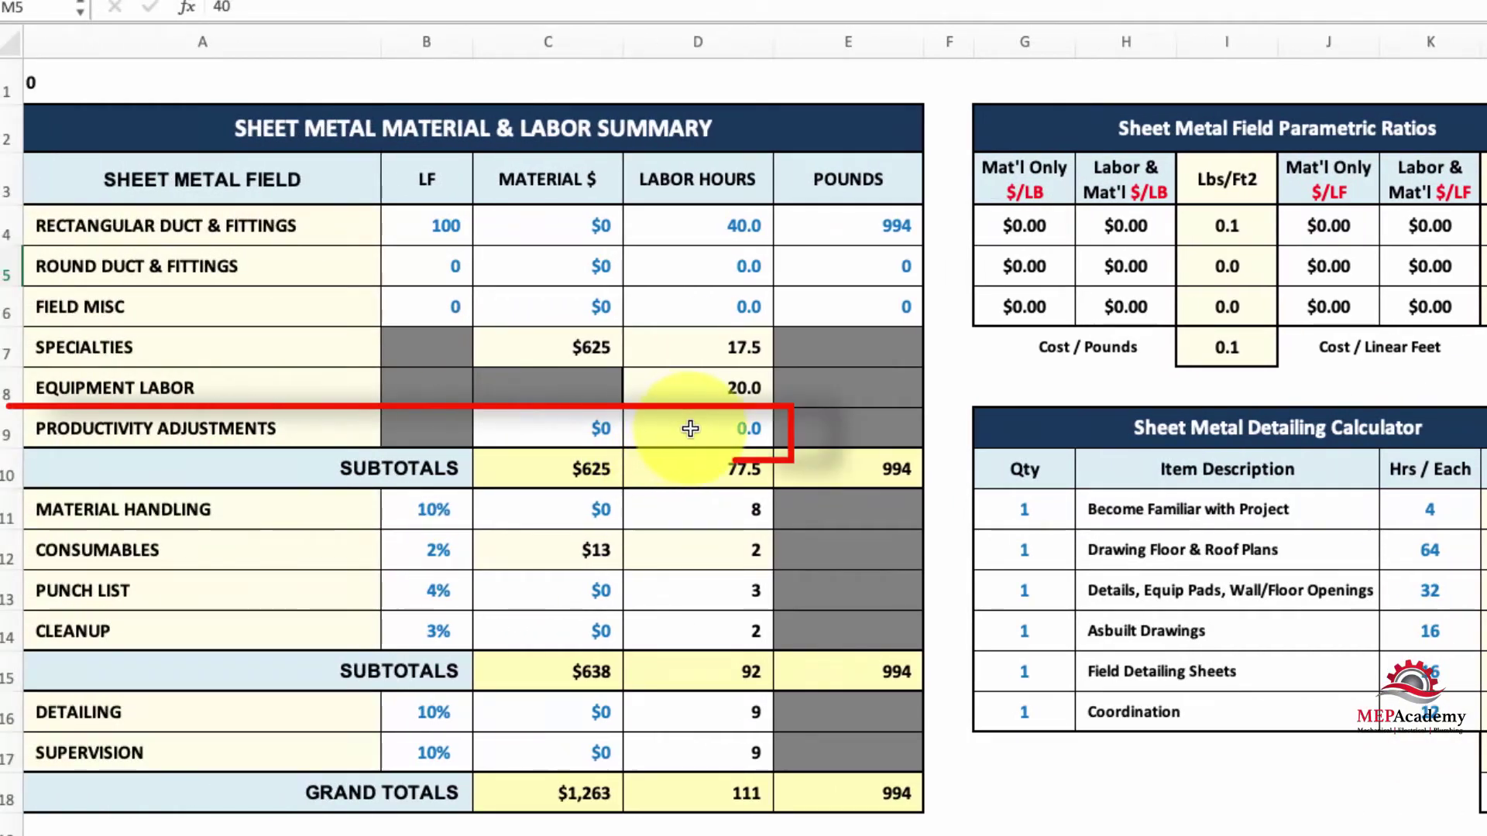
type("13")
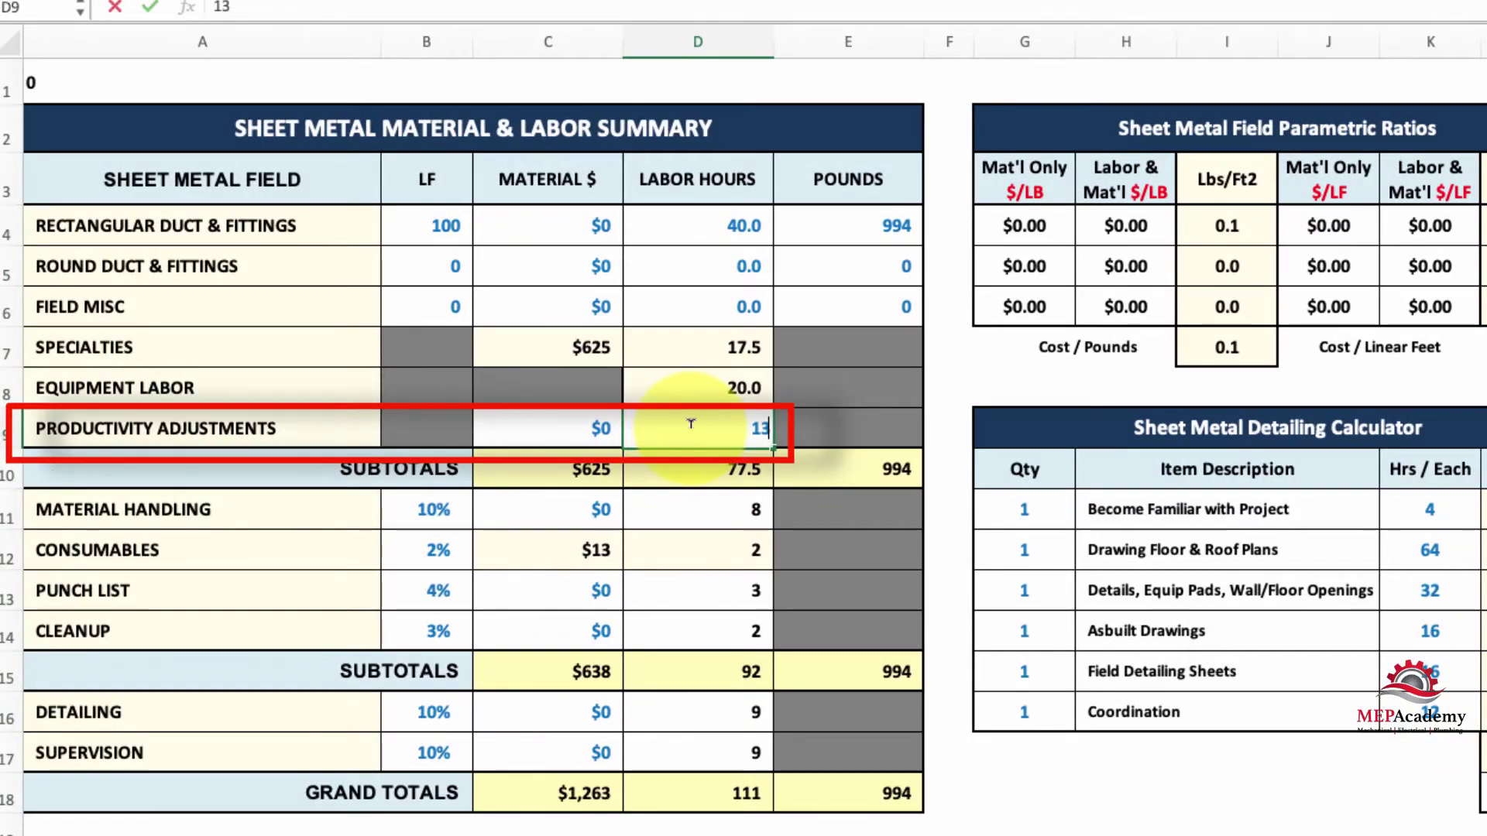
type(".3")
key("Return")
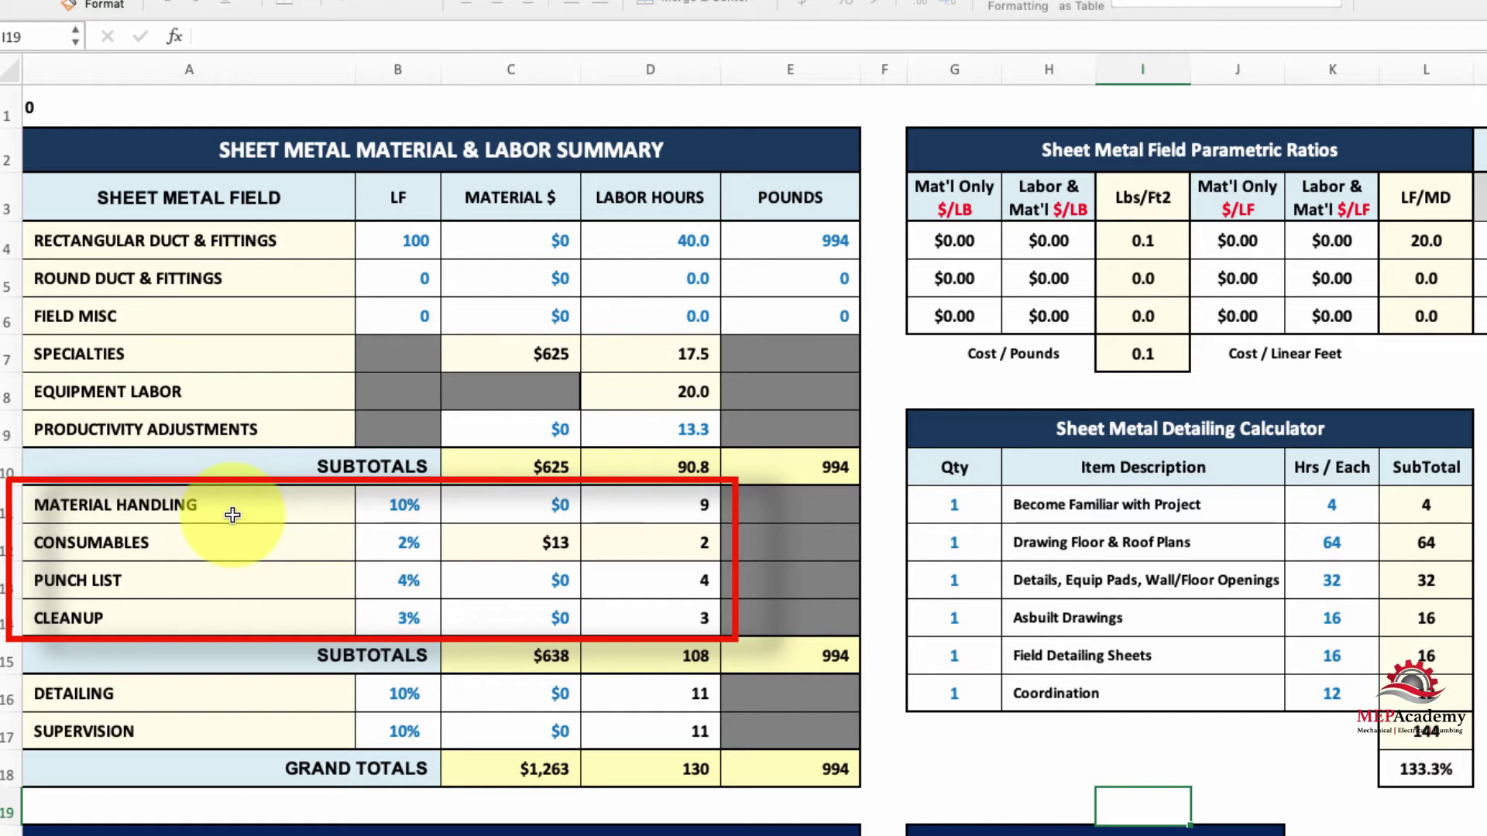
Set the sheet metal field summary's material handling to 12% and its cleanup to 5%
left_click(398, 505)
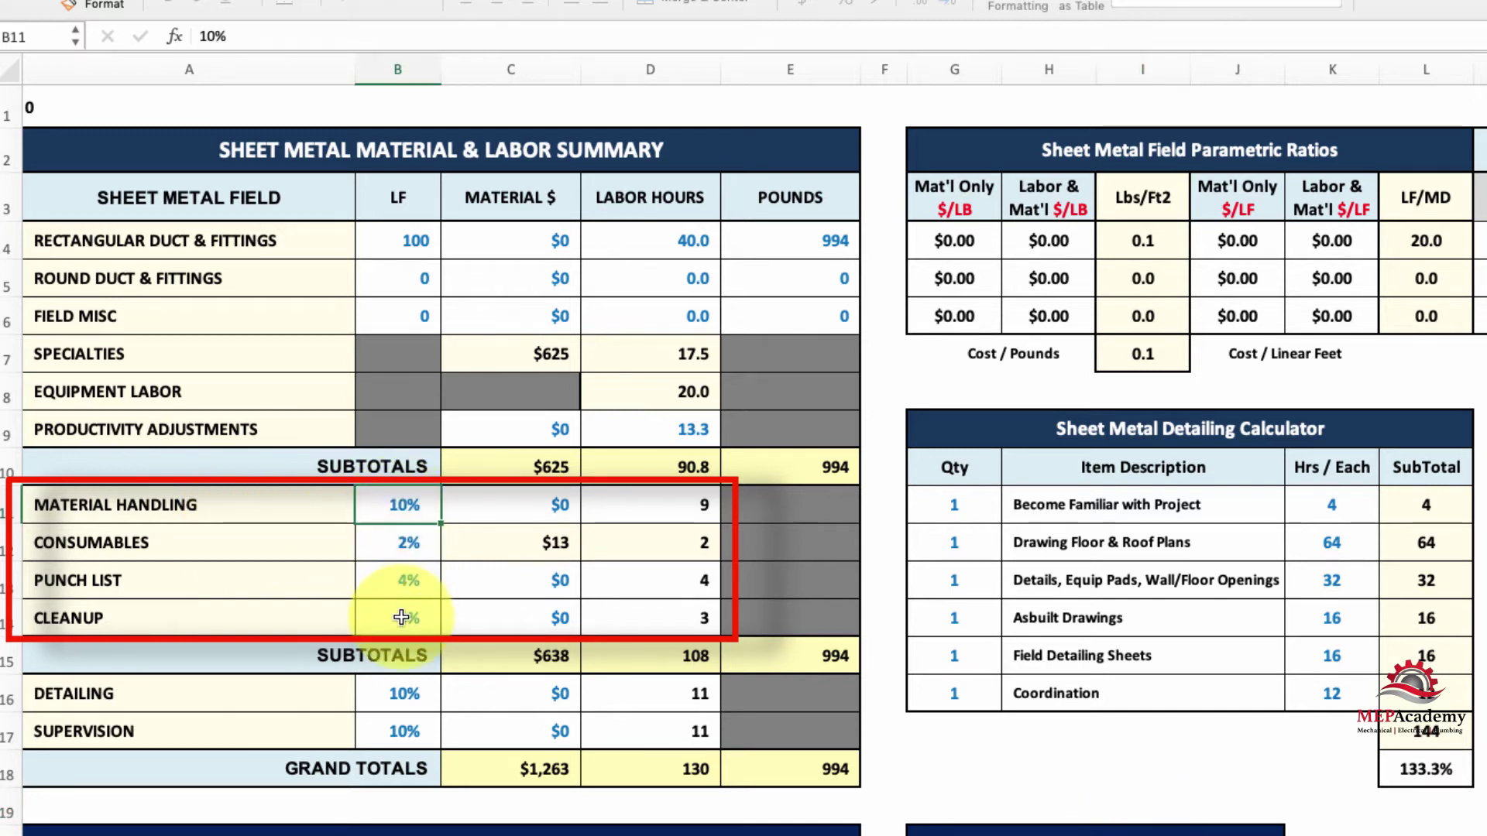
type("12")
left_click(360, 616)
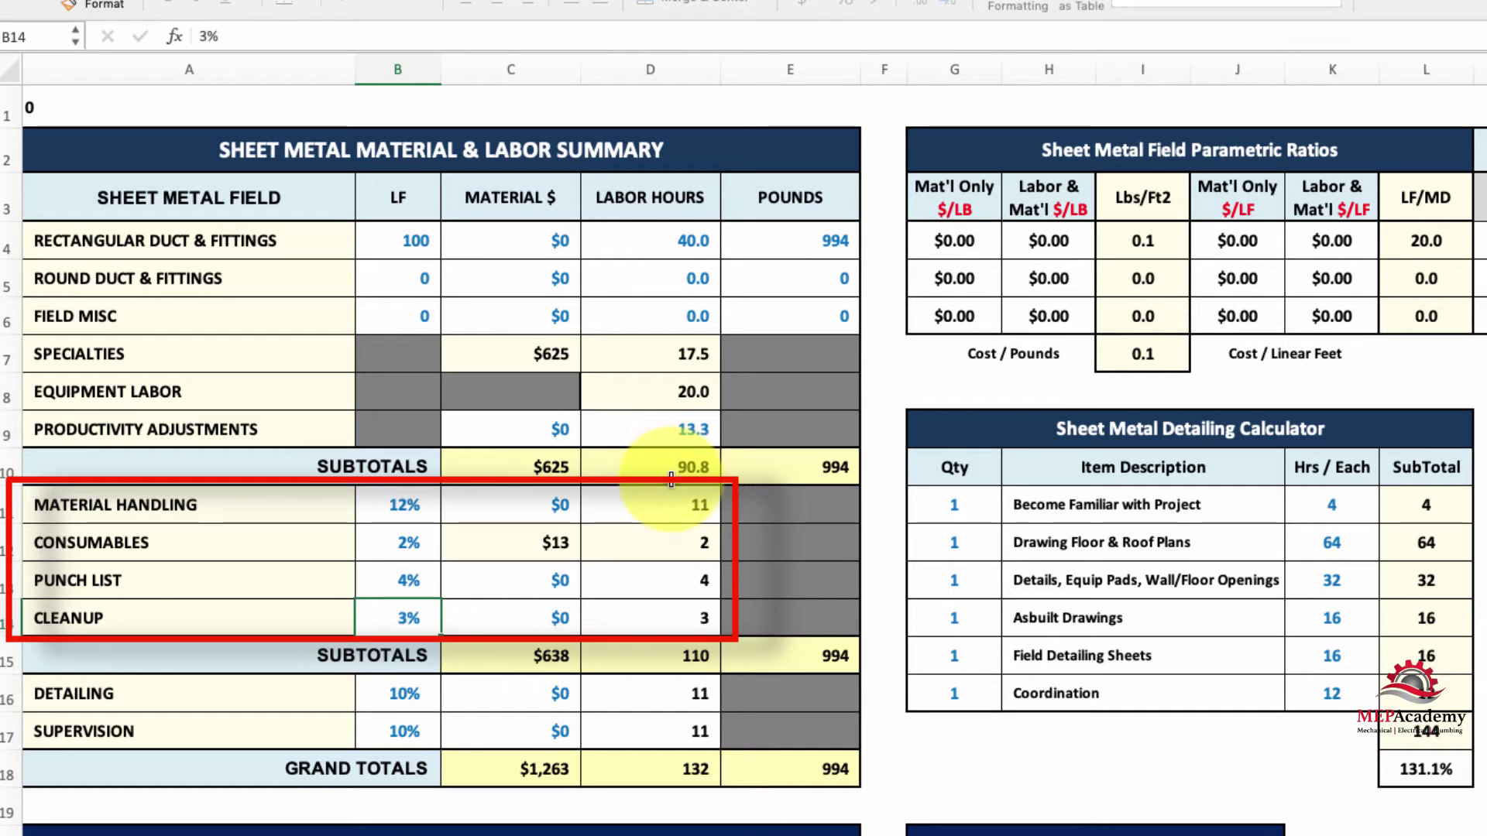
left_click(402, 551)
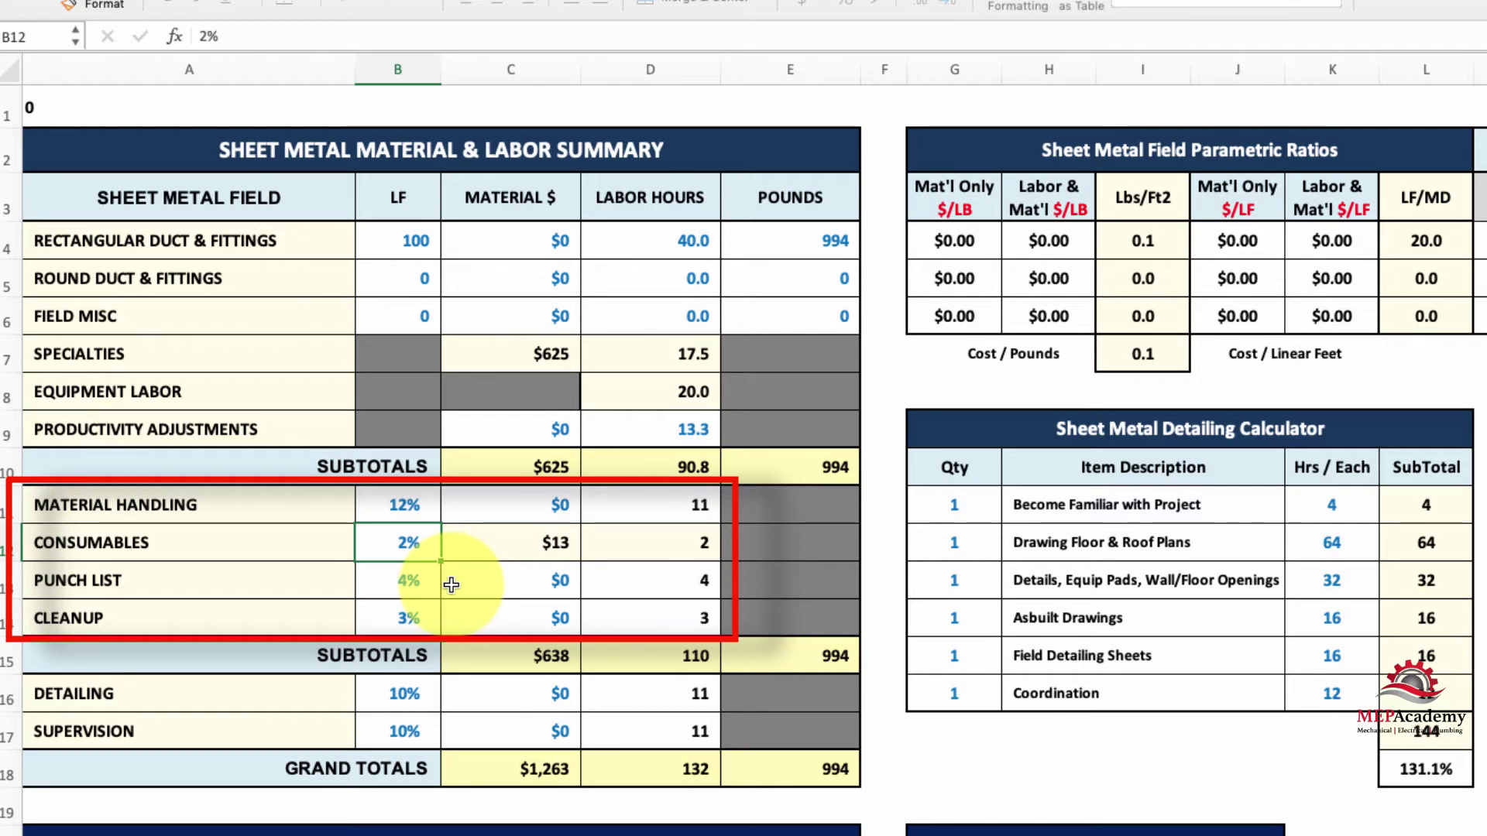
left_click(416, 581)
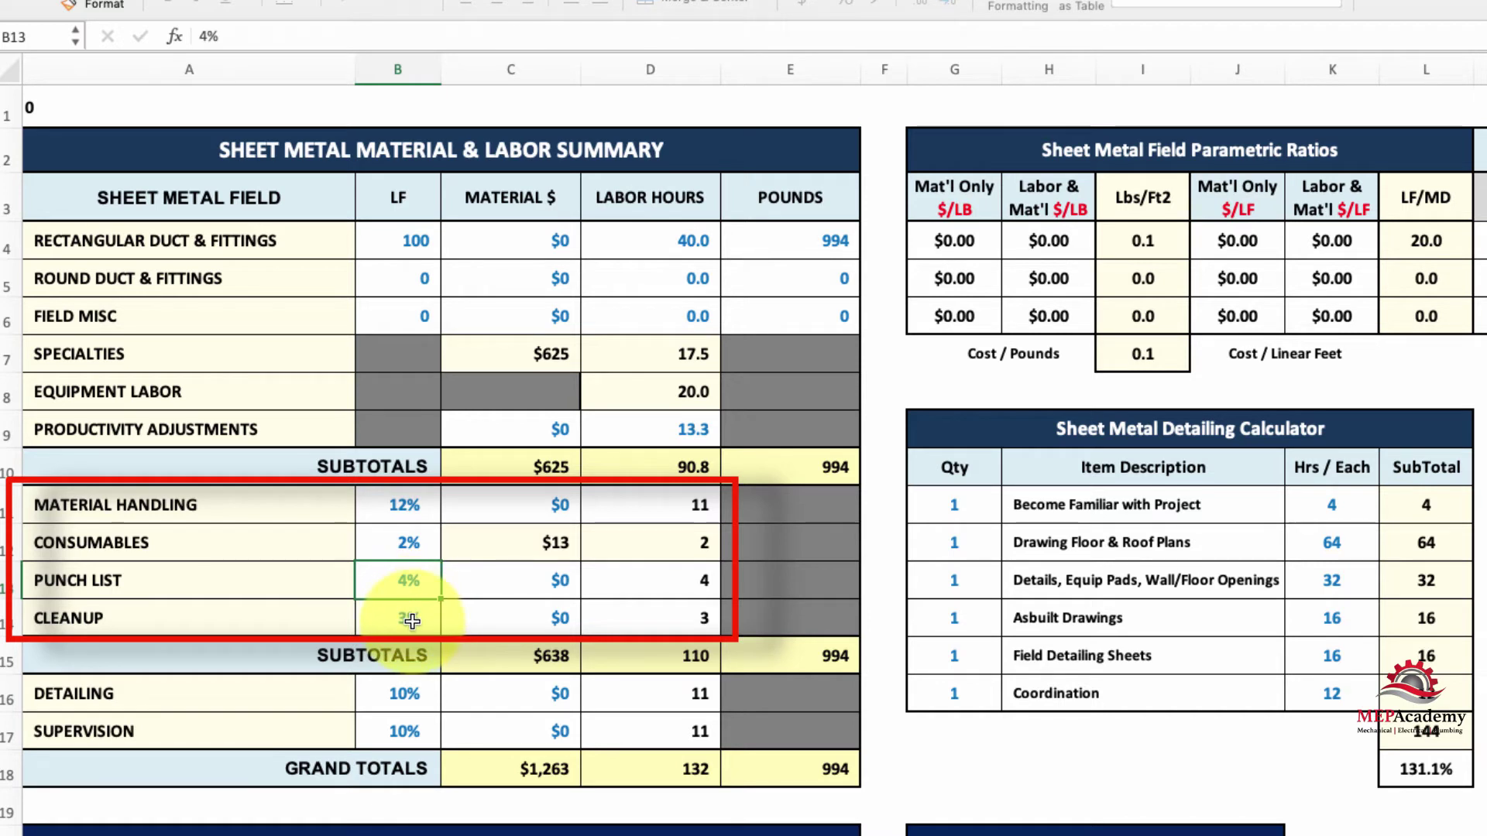
left_click(406, 616)
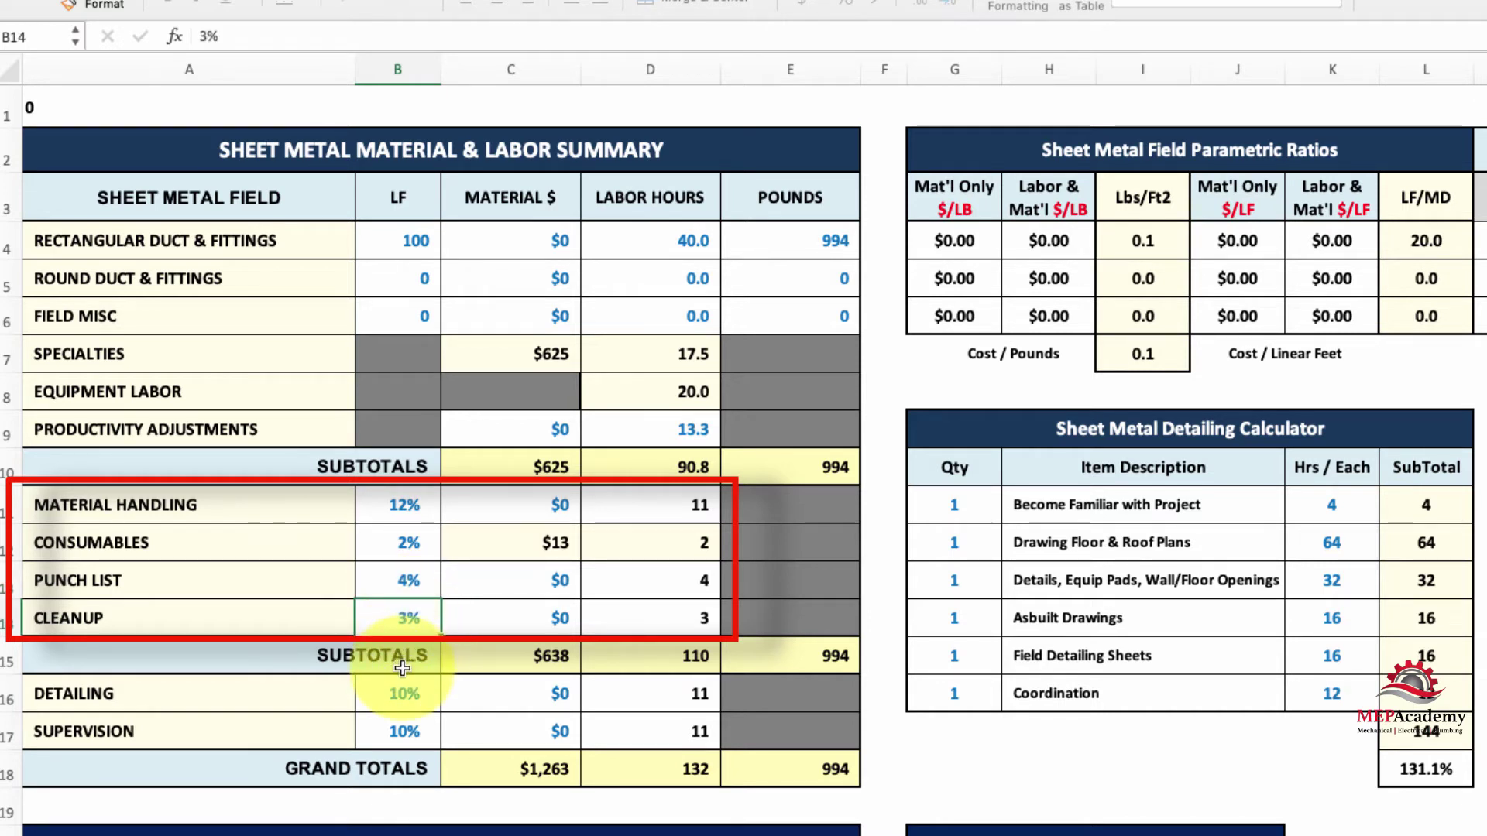
type("5")
left_click(340, 611)
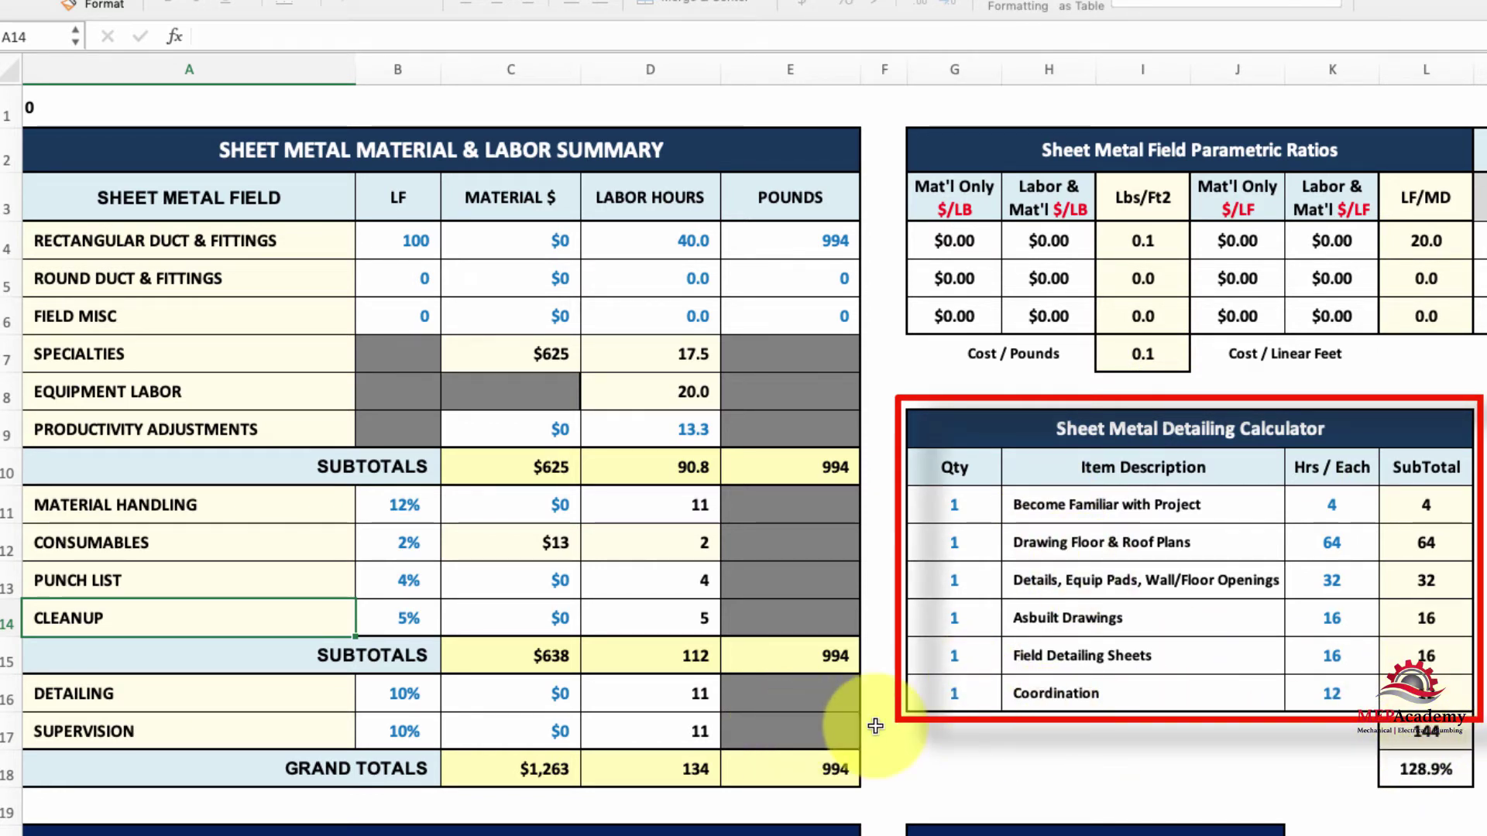
Set the detailing percentage in the sheet metal field summary to 15%
left_click(1423, 771)
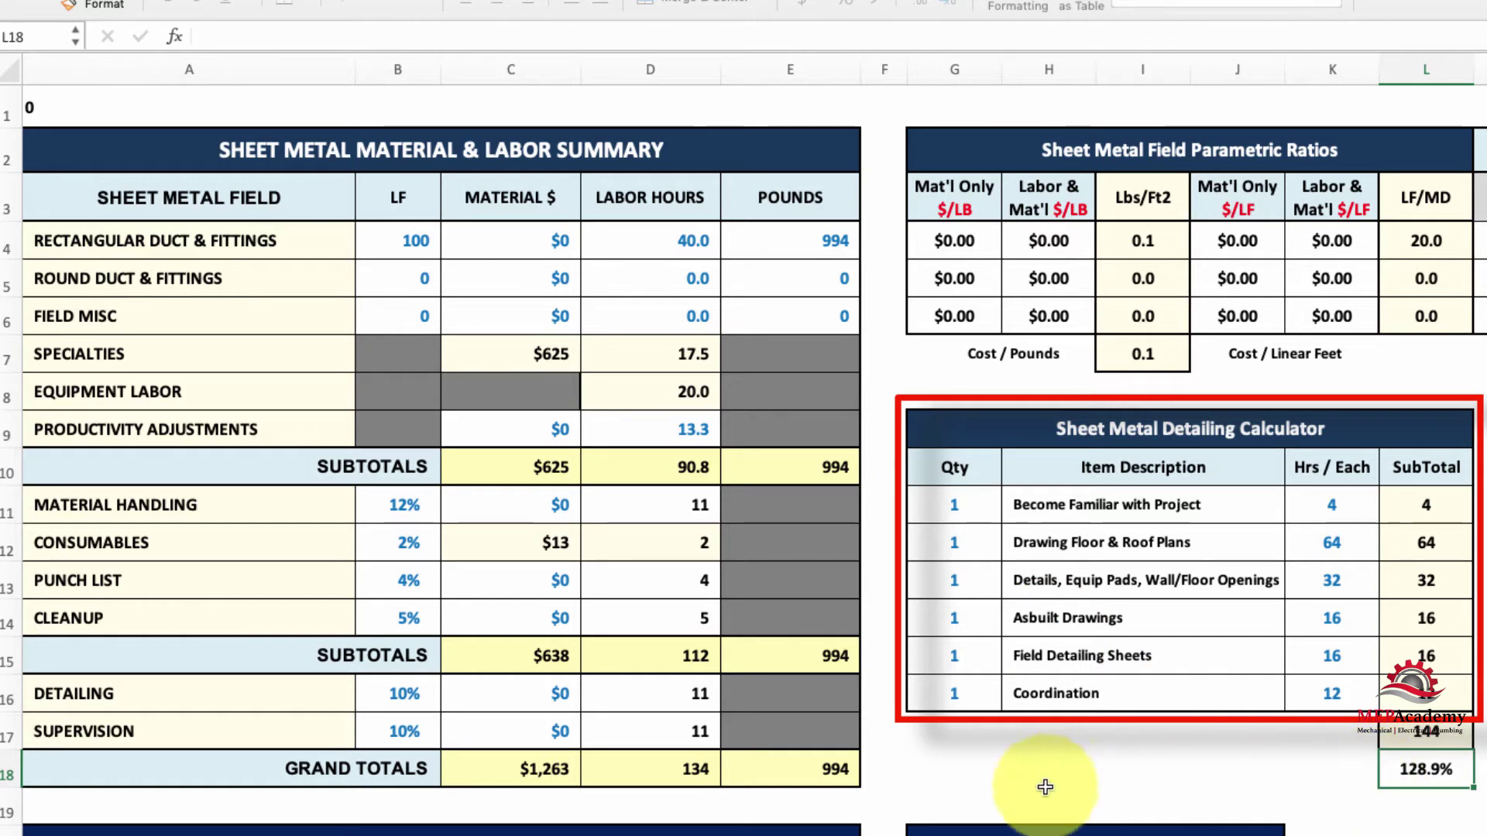
left_click(391, 695)
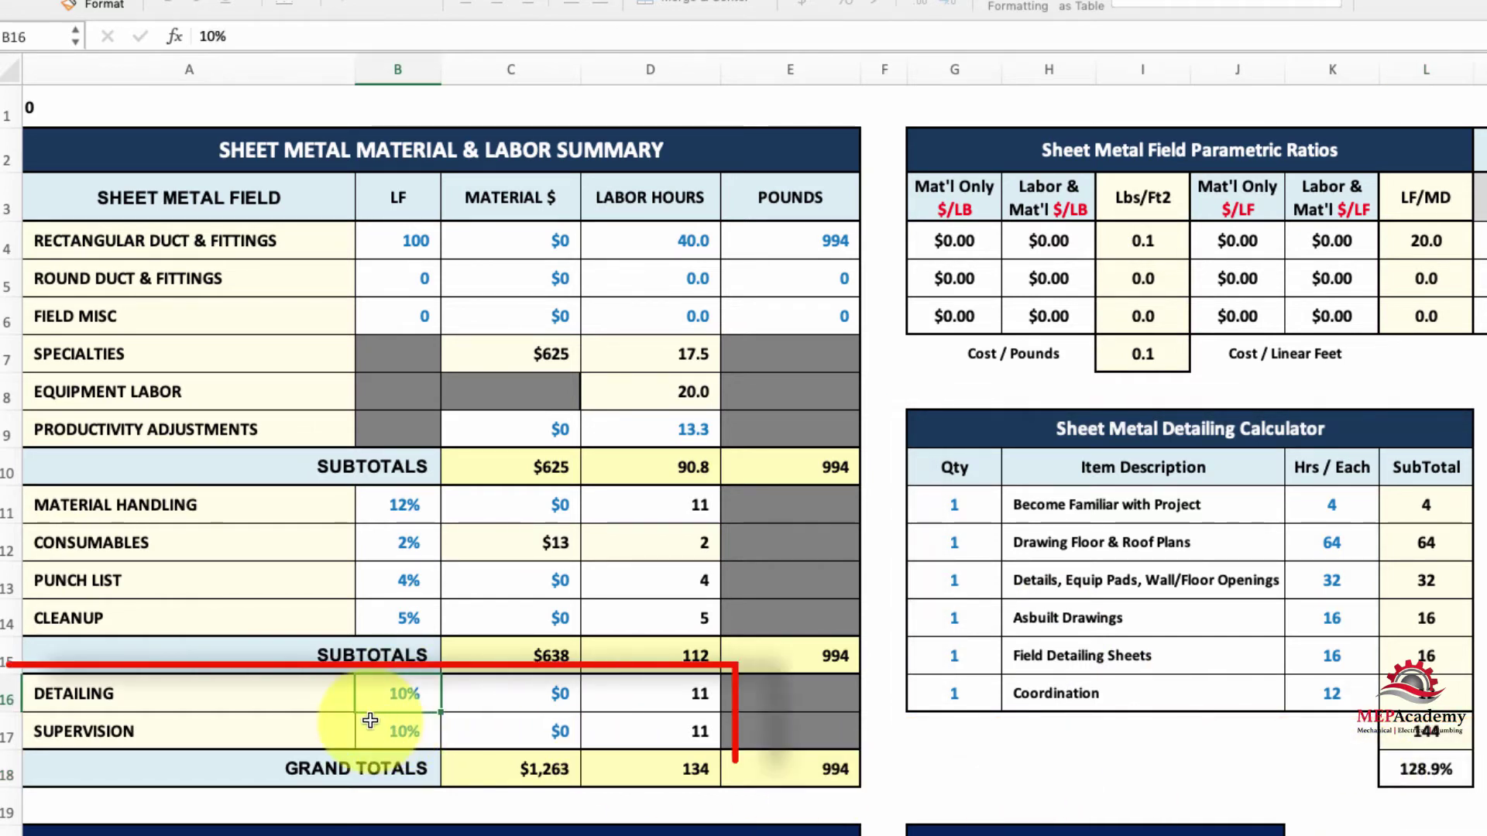
type("15")
left_click(303, 727)
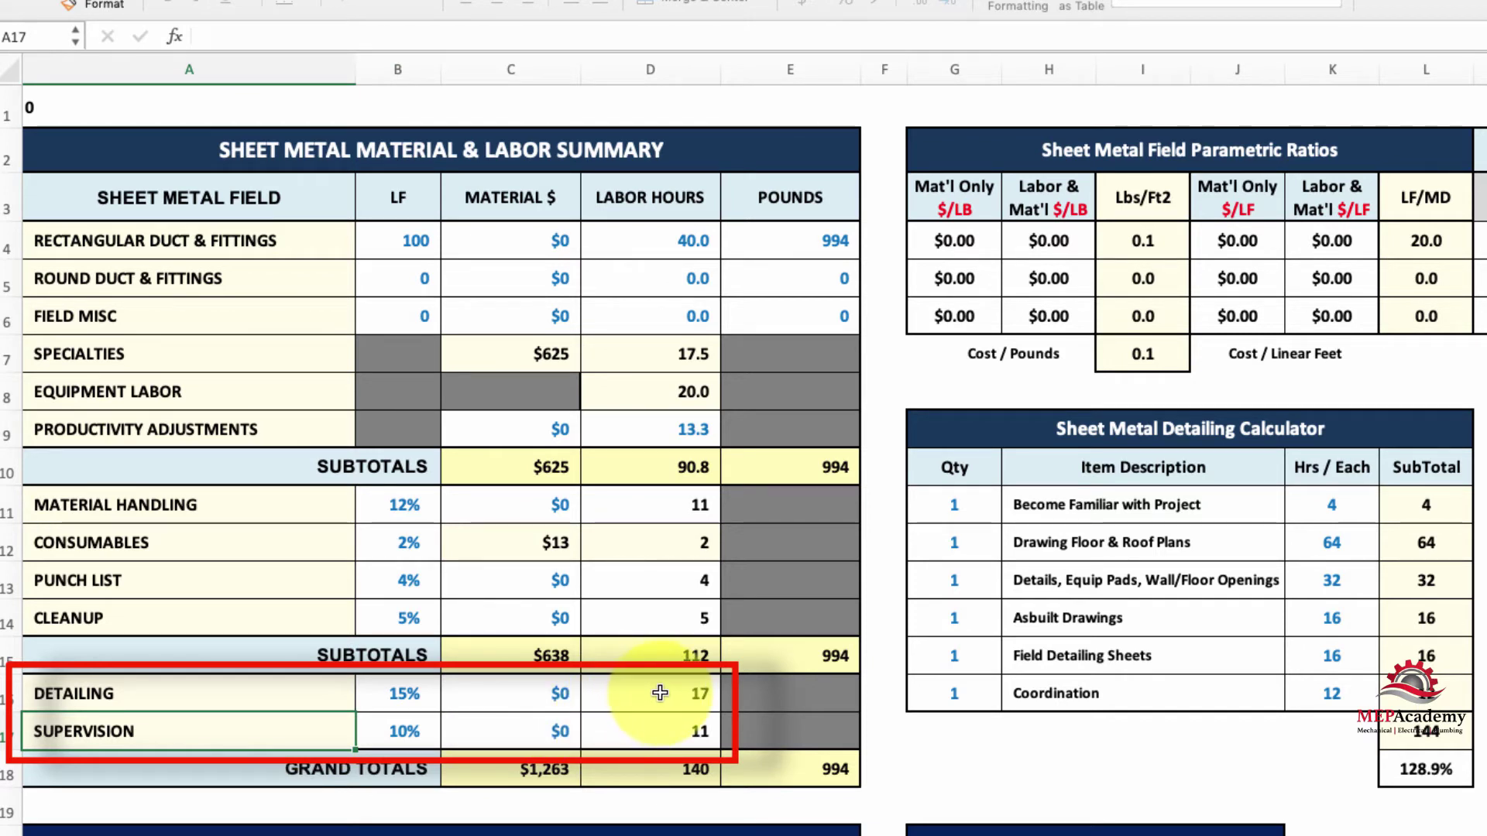
left_click(399, 732)
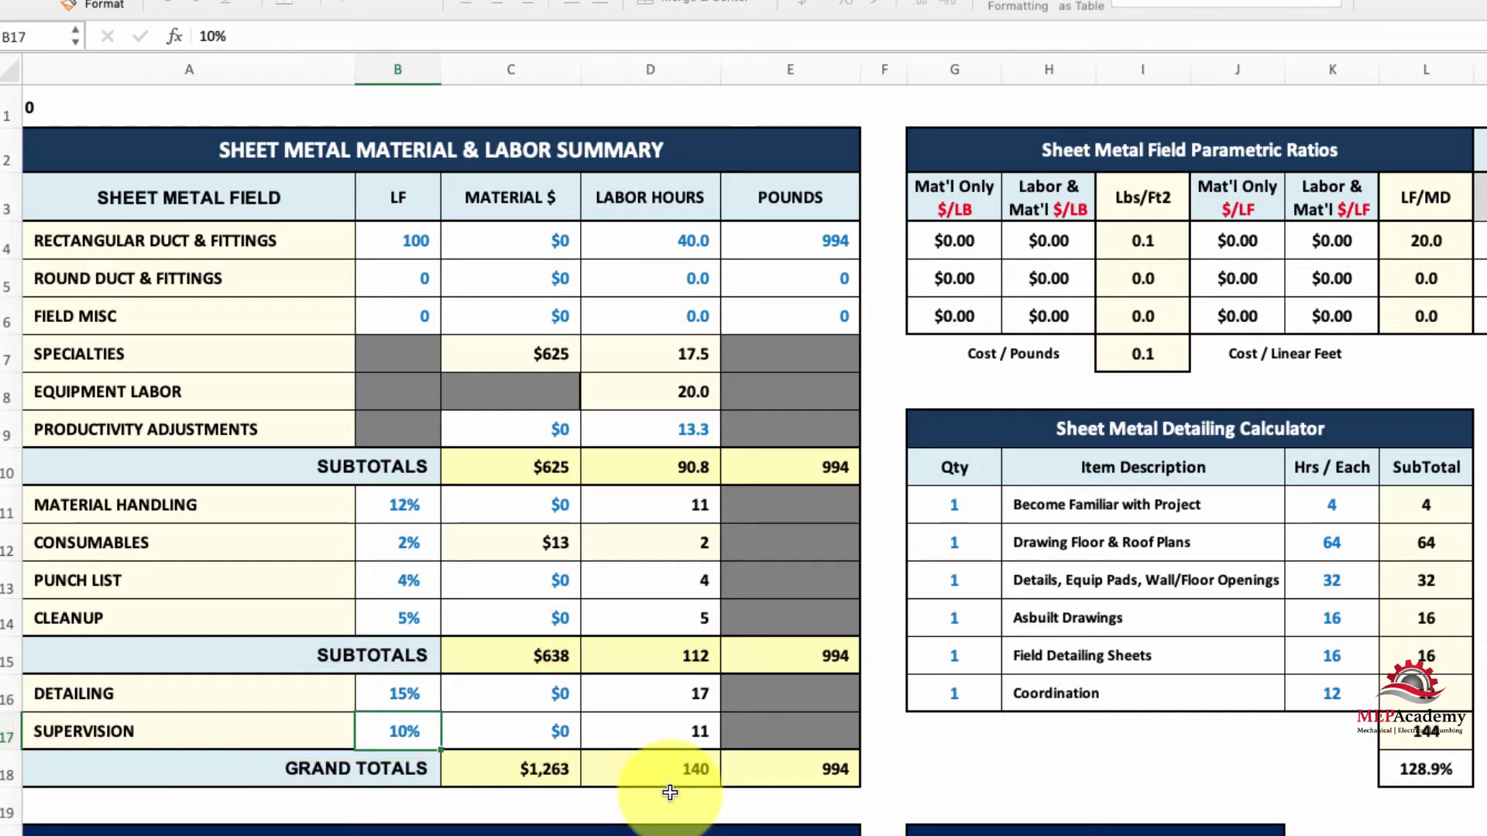
Fill the shop rectangular duct and fittings row with 100 LF, $800 material, 20 labor hours and 994 pounds
scroll(670, 792, "down", 1)
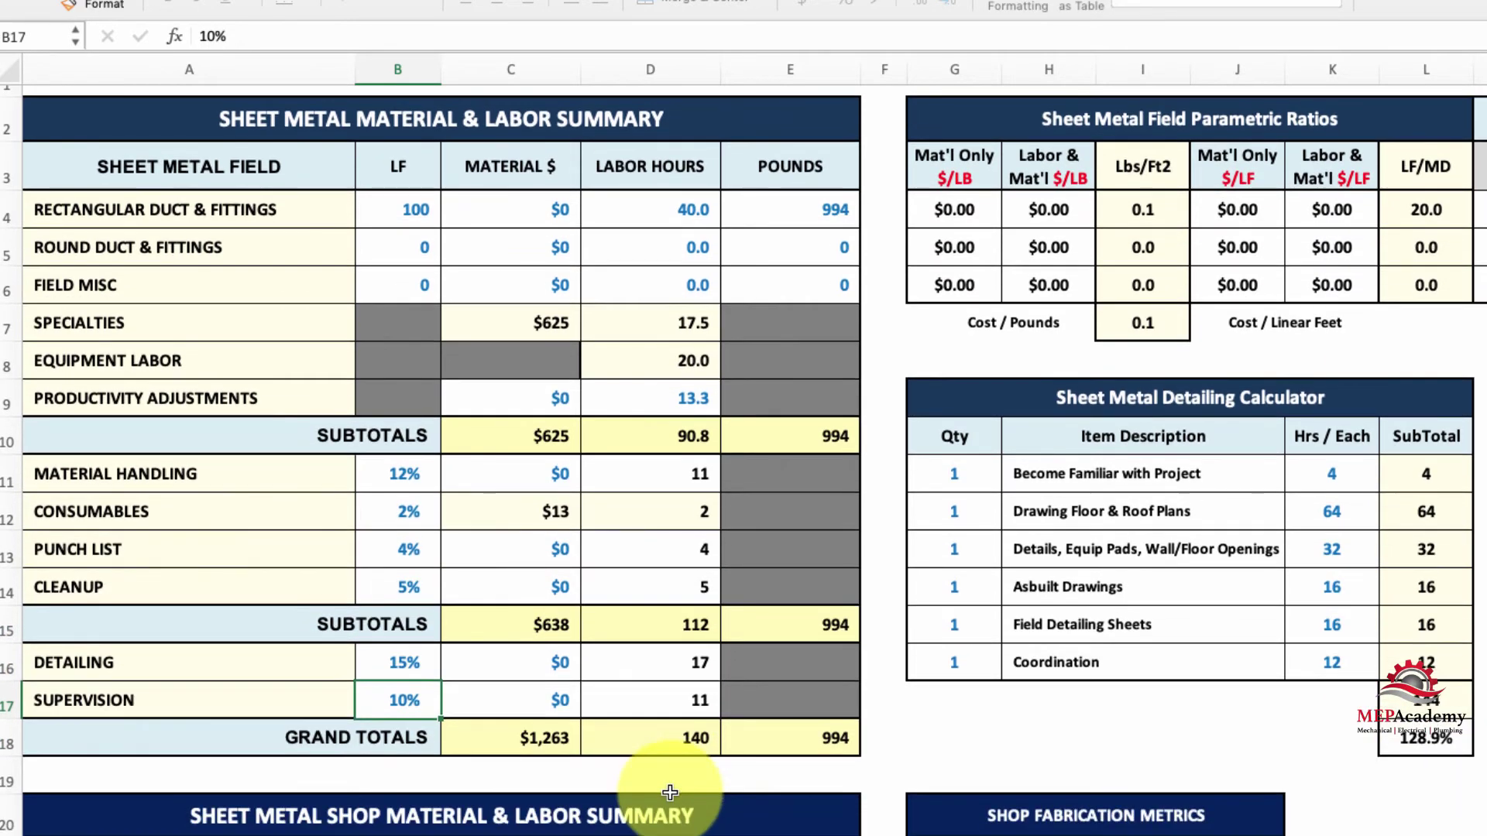
scroll(750, 786, "down", 10)
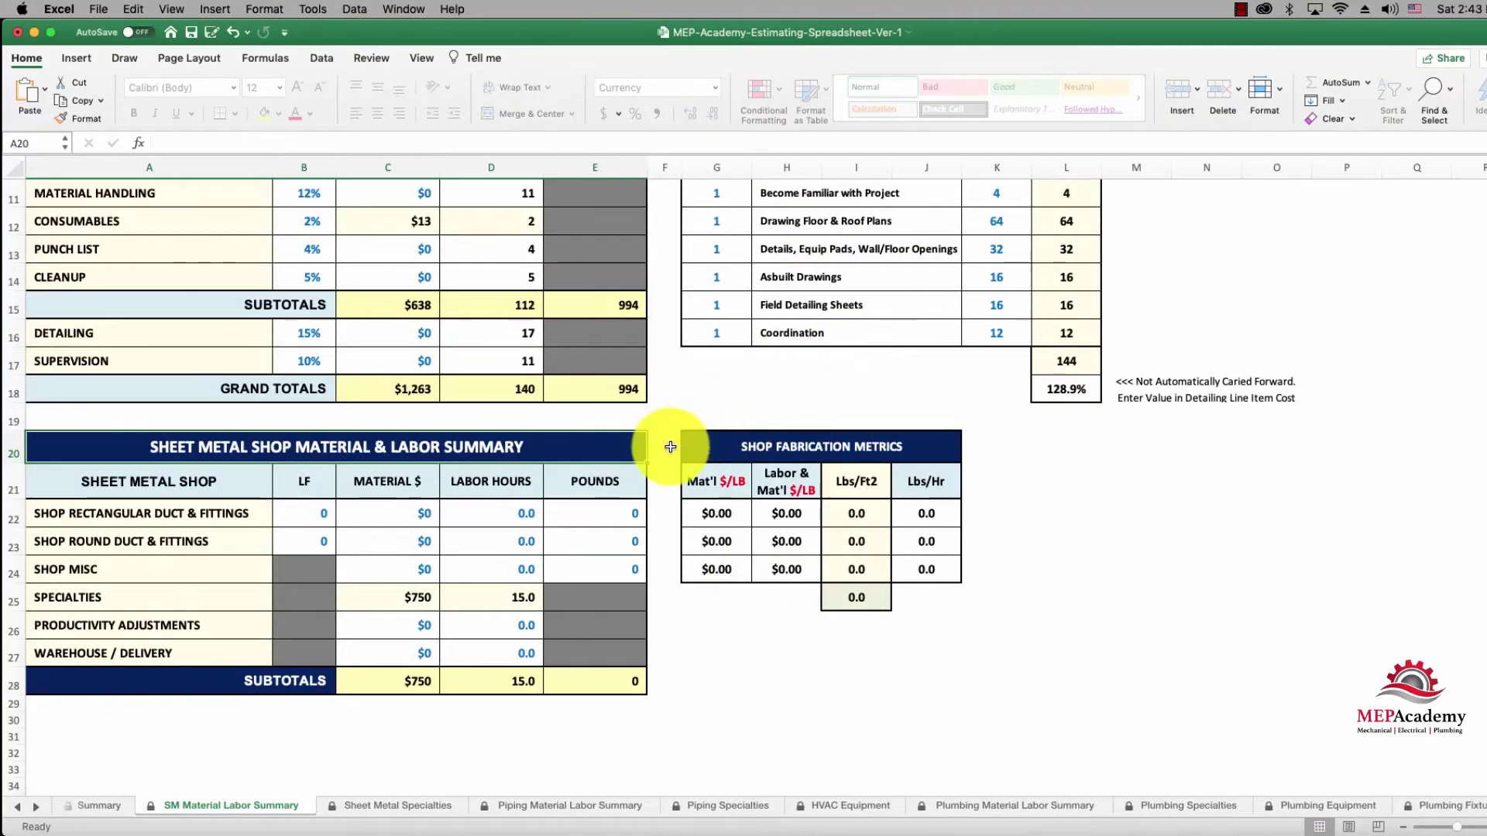
left_click(302, 514)
type("100")
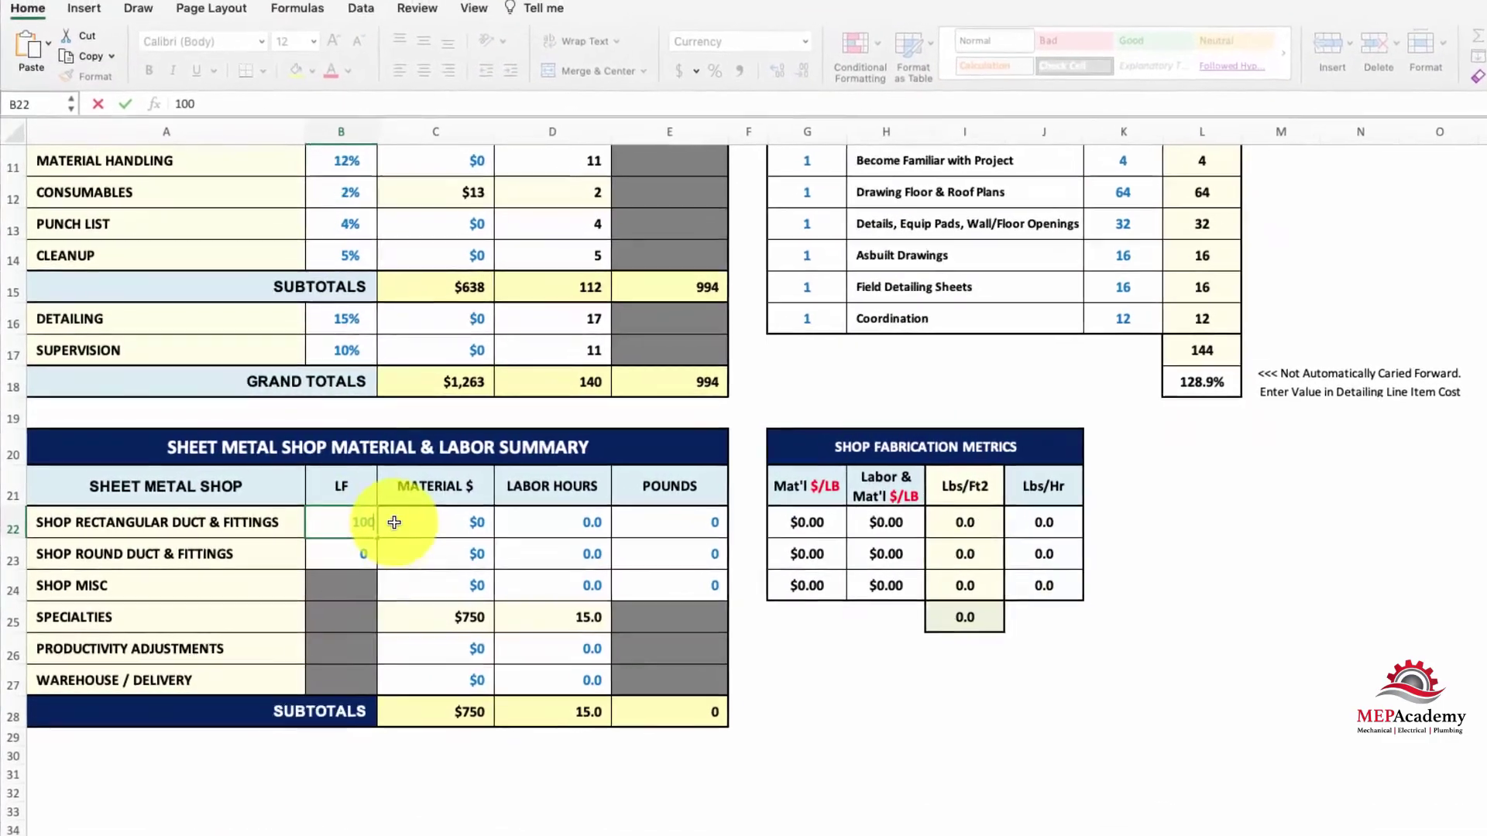
left_click(401, 515)
type("800")
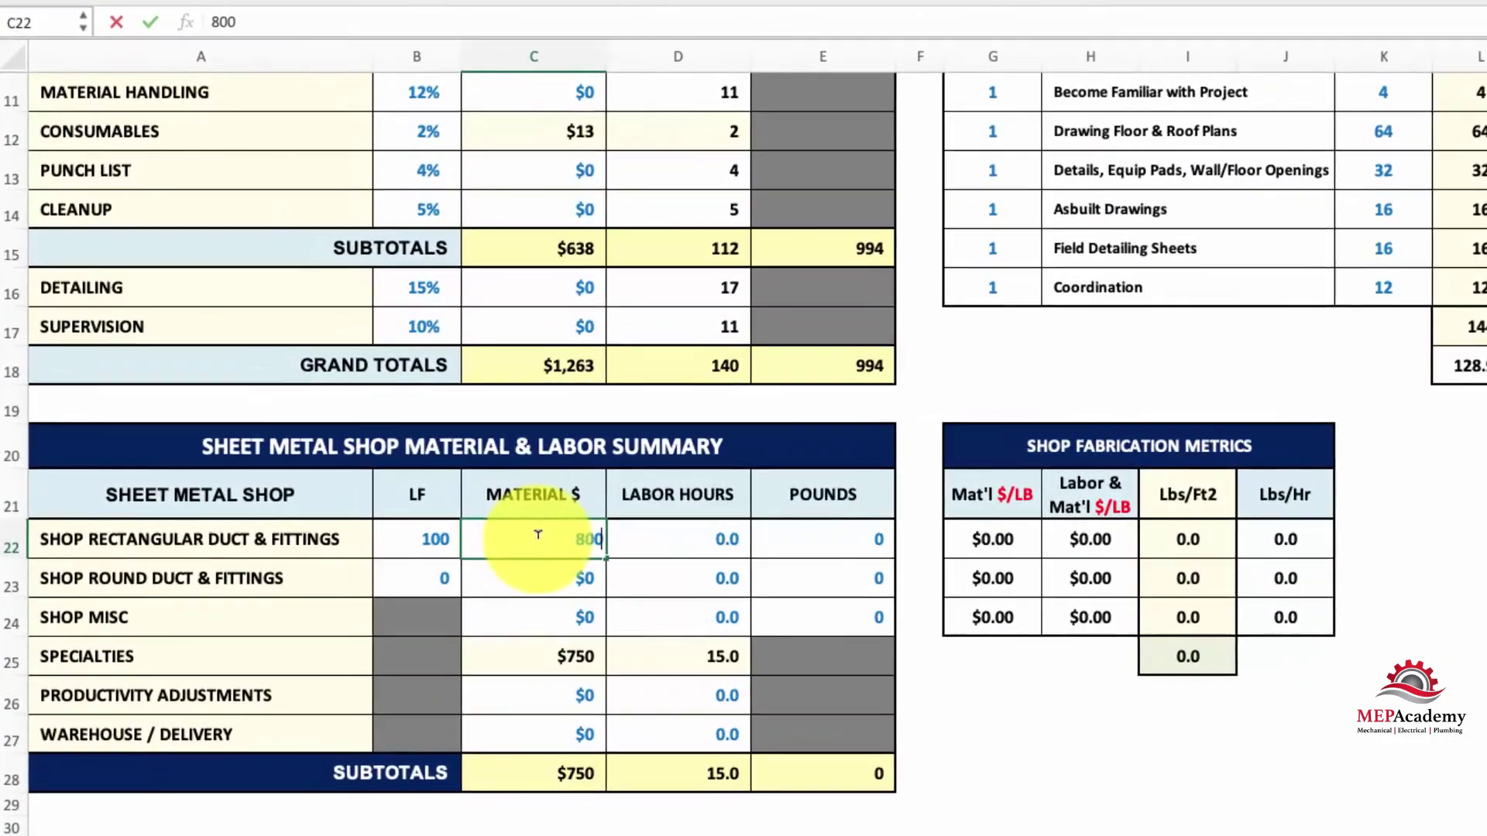
left_click(682, 539)
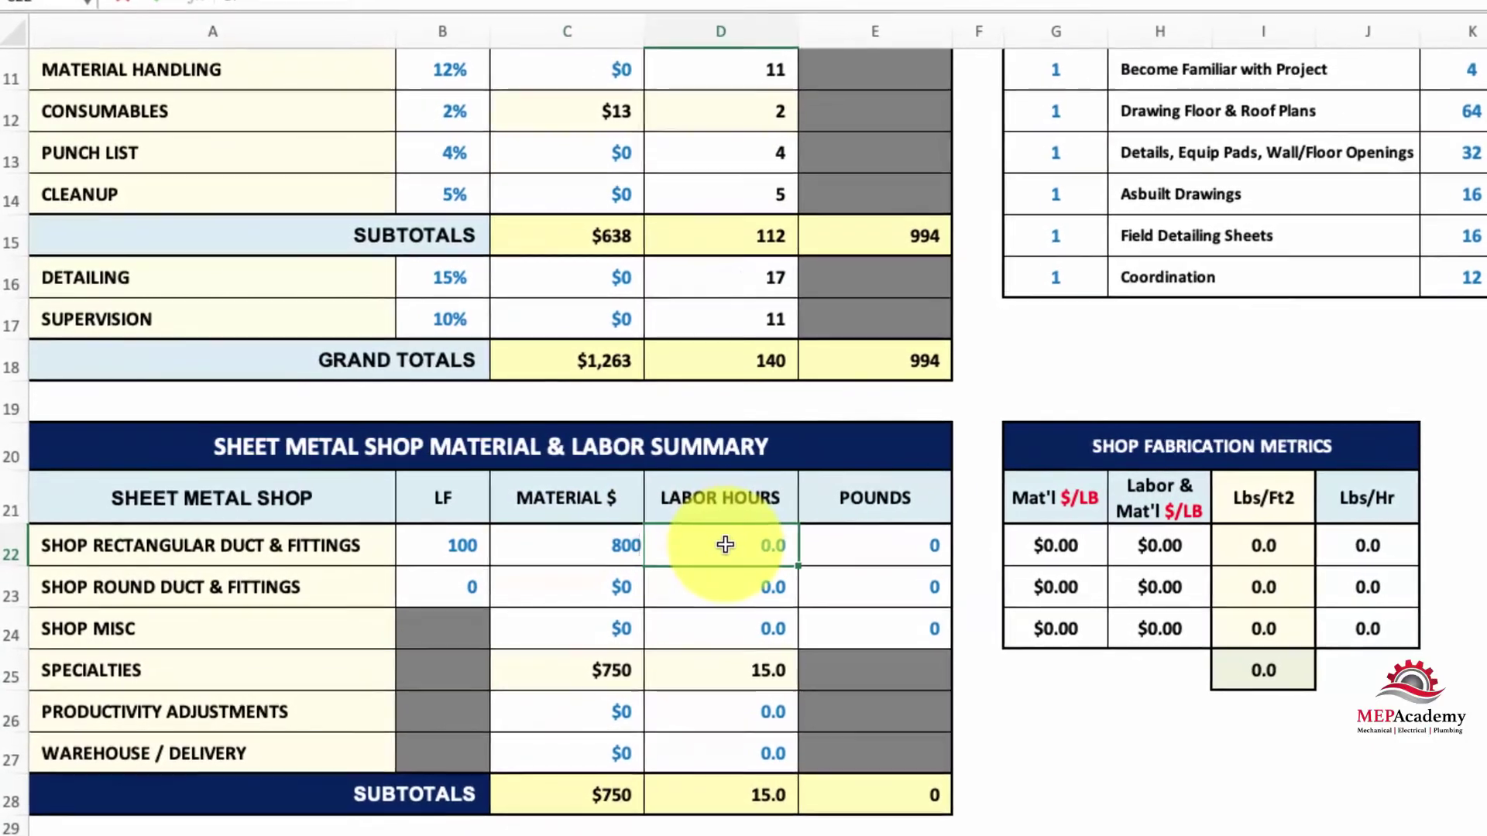
type("20")
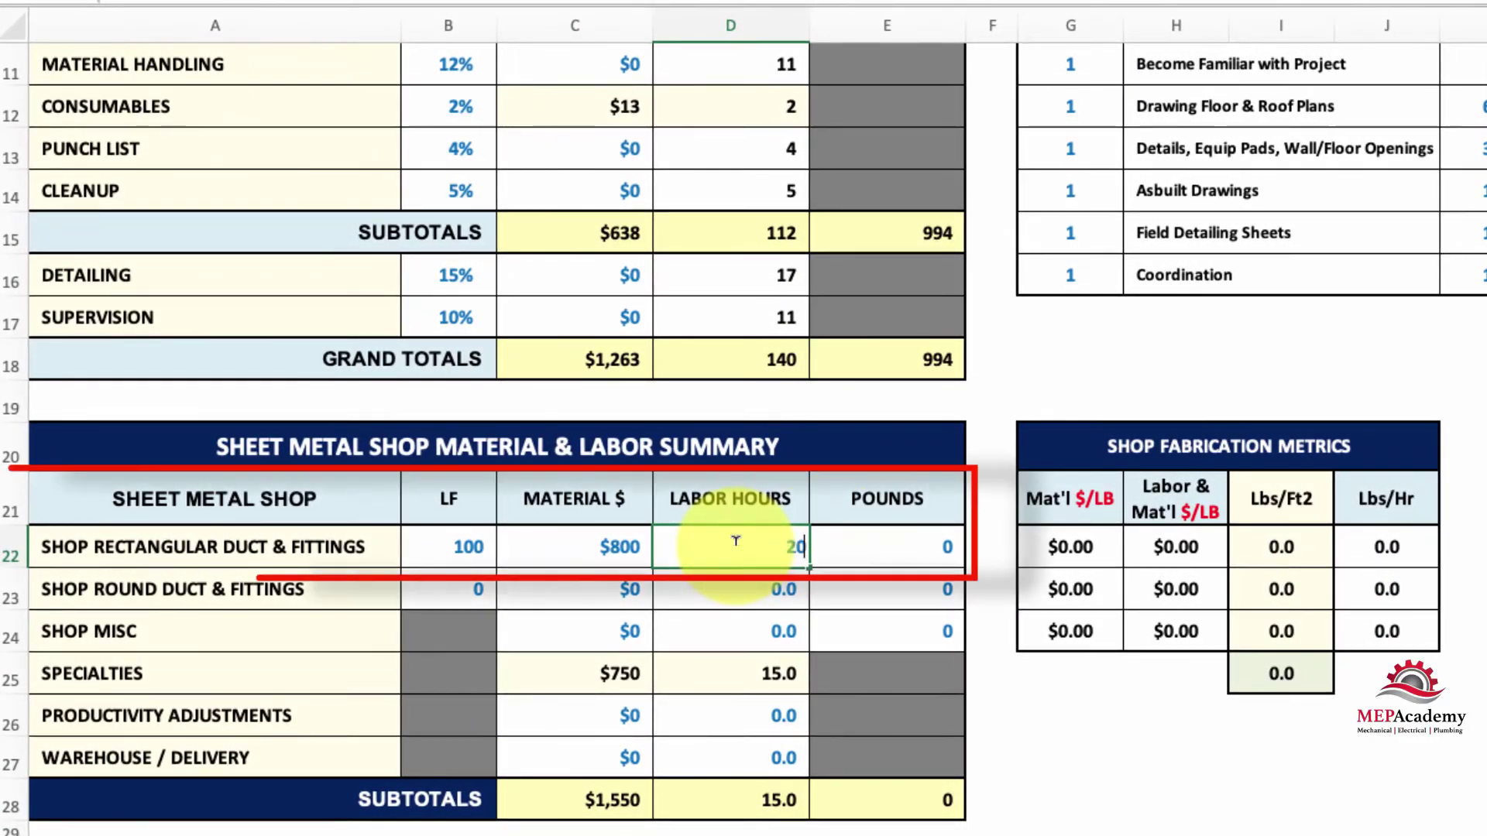
left_click(877, 549)
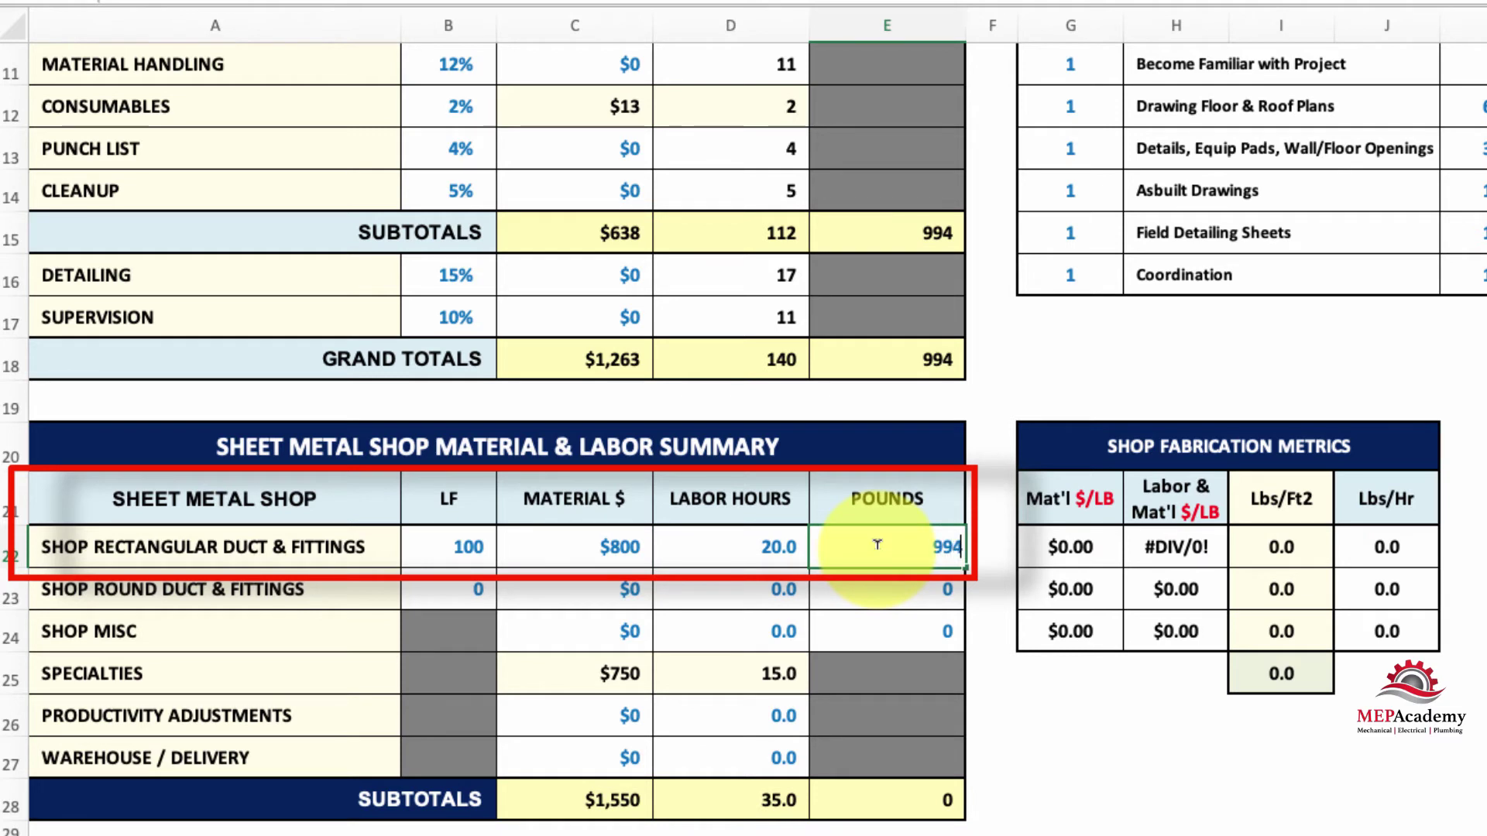
type("994")
left_click(1022, 626)
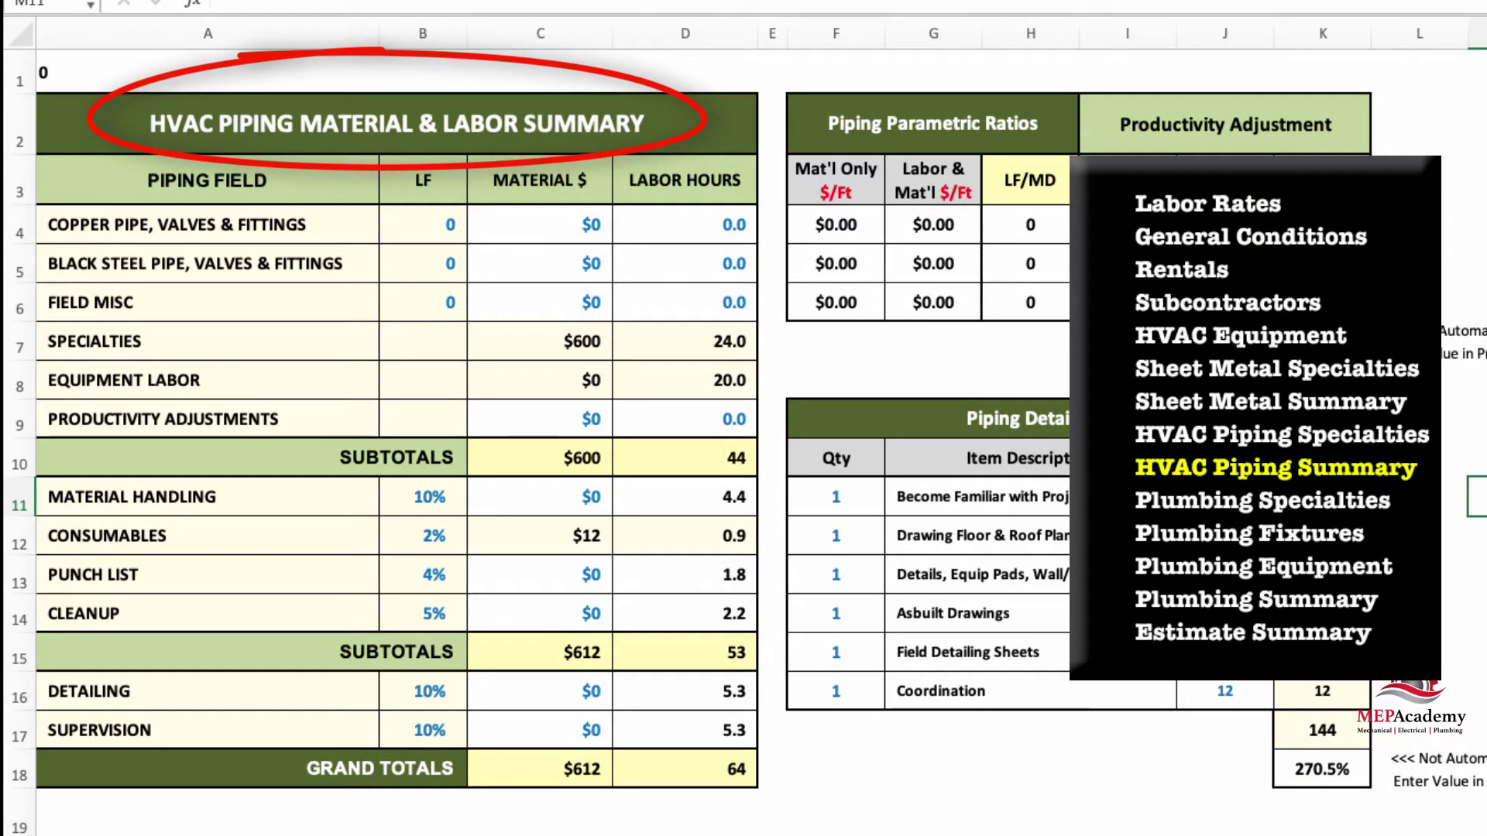
left_click(433, 217)
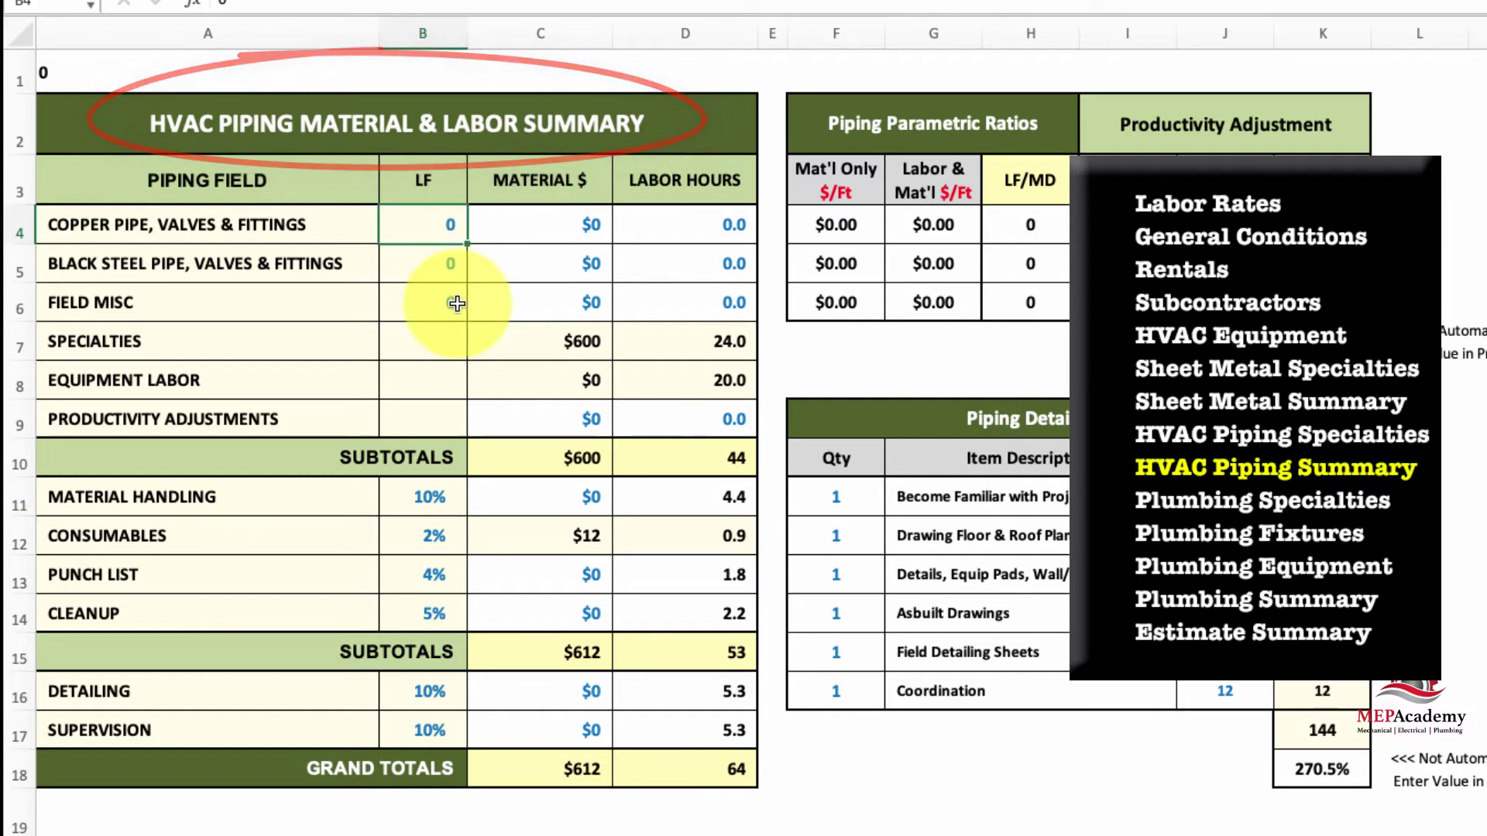
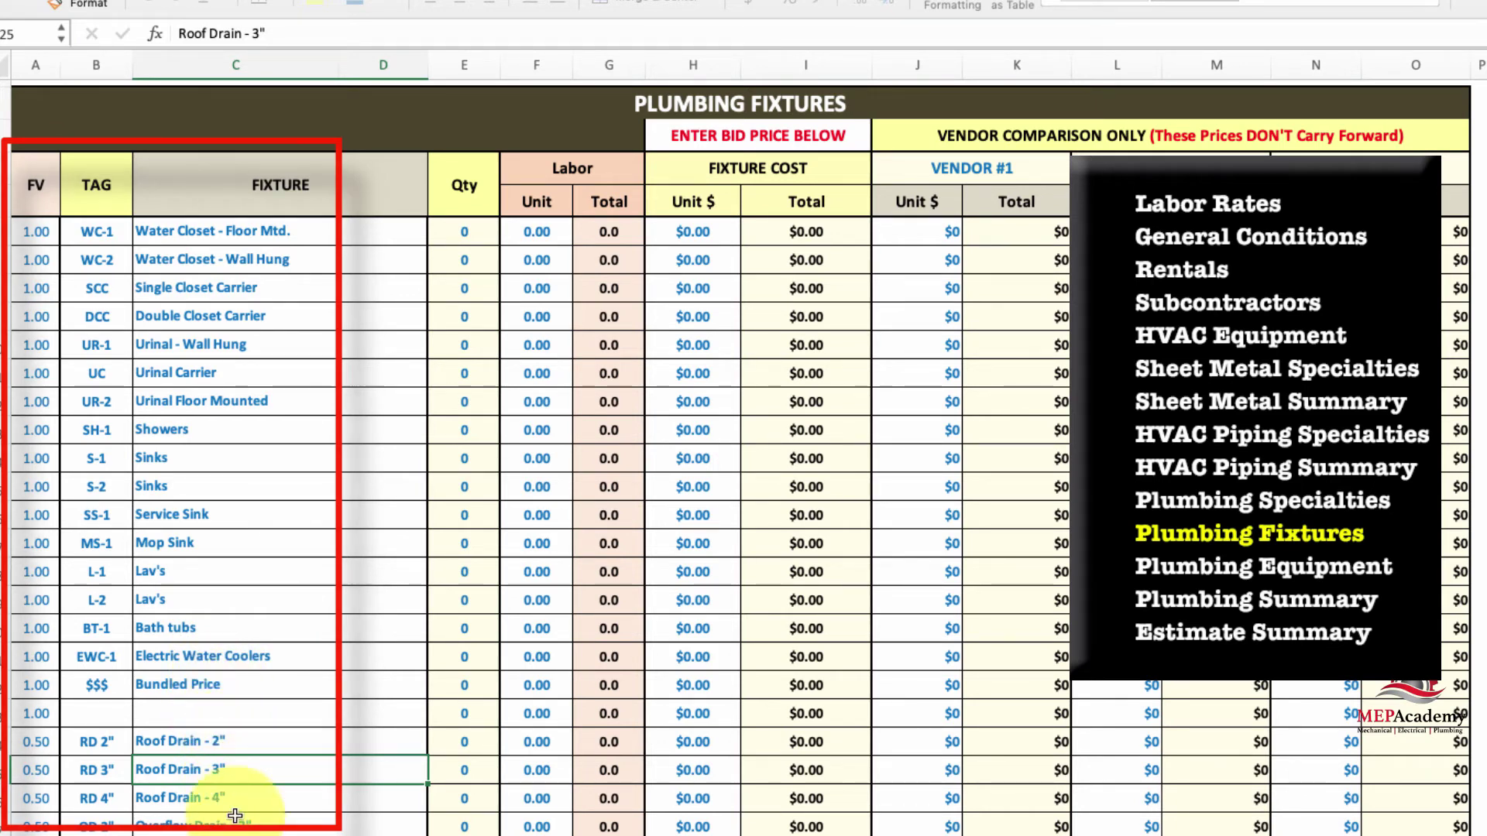
Give the floor-mounted water closet WC-1 a quantity of 10 and a unit labor of 1.5 in the plumbing fixtures sheet
left_click(471, 229)
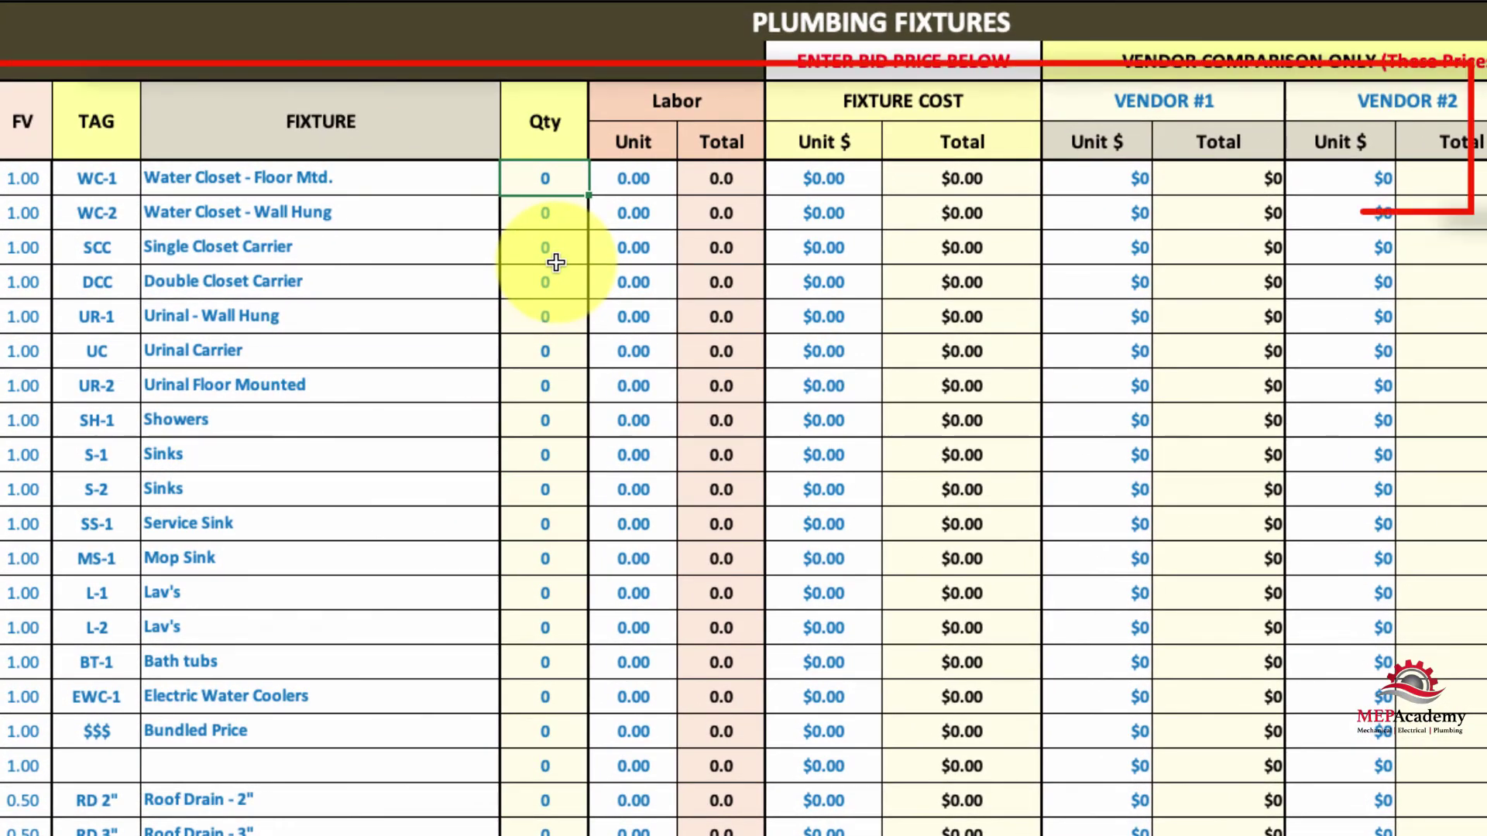
type("10")
key("Tab")
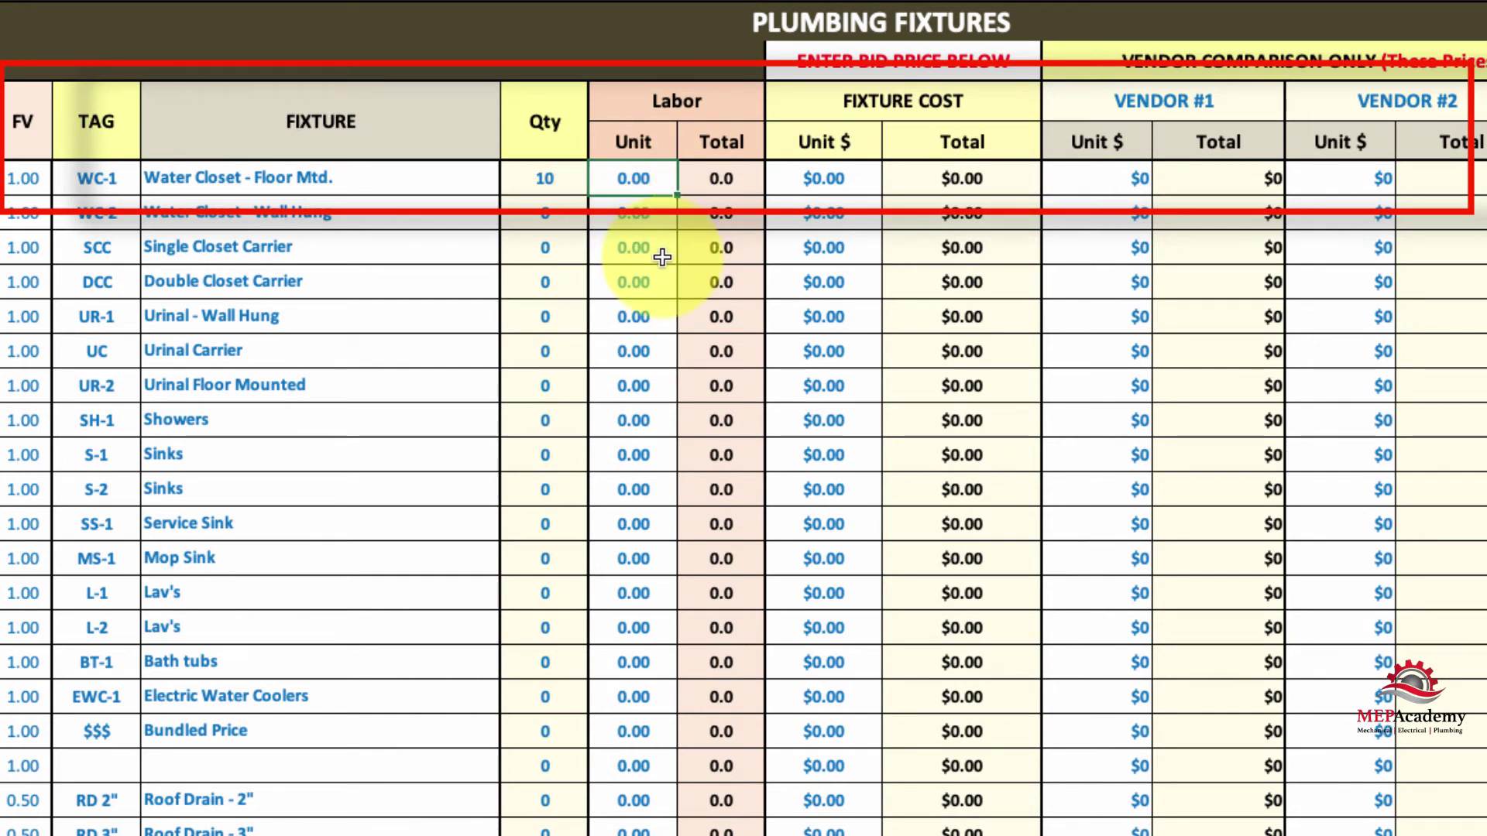
type("1.5")
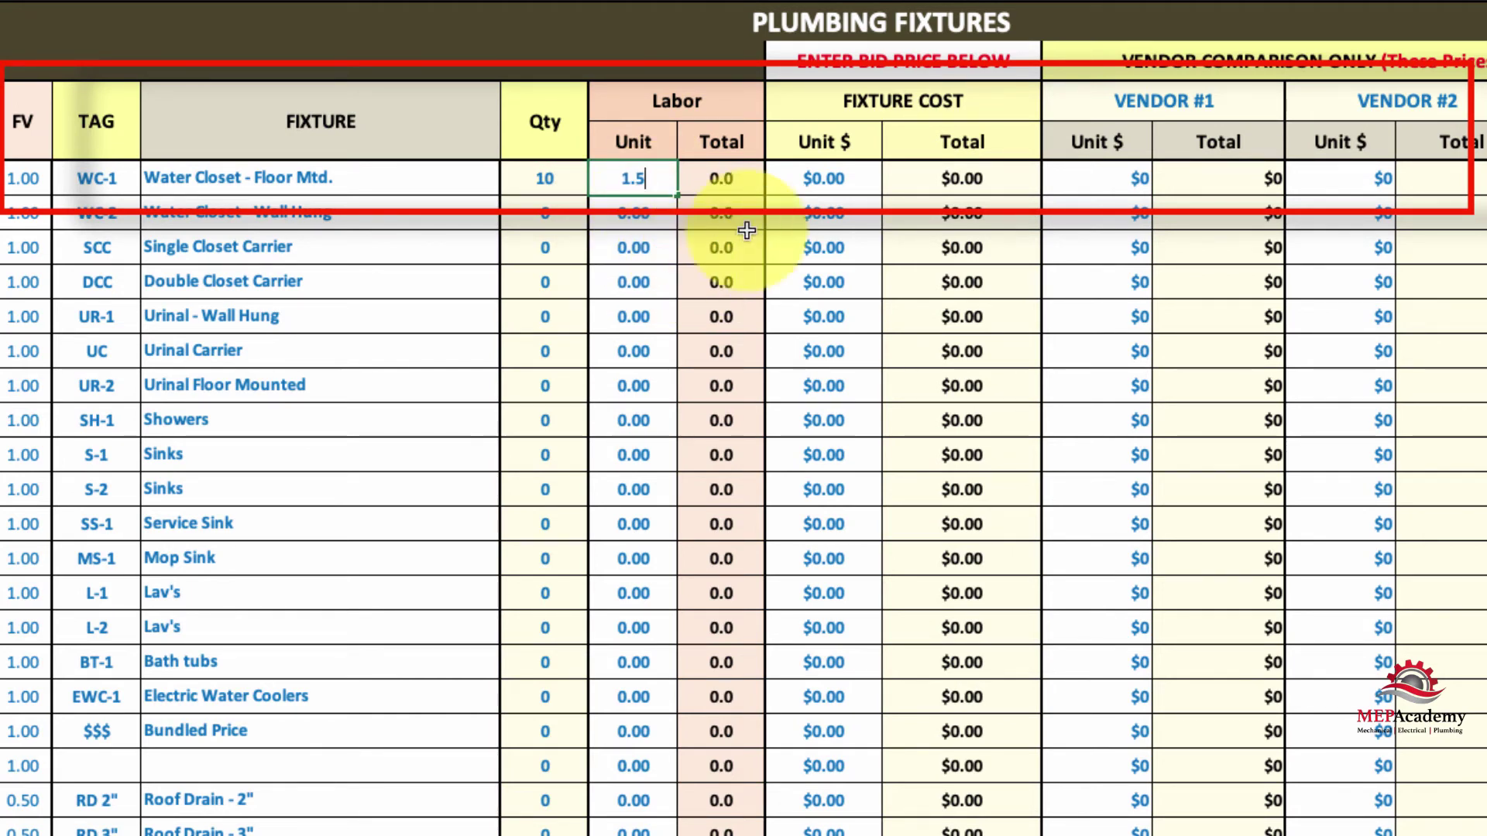
left_click(822, 186)
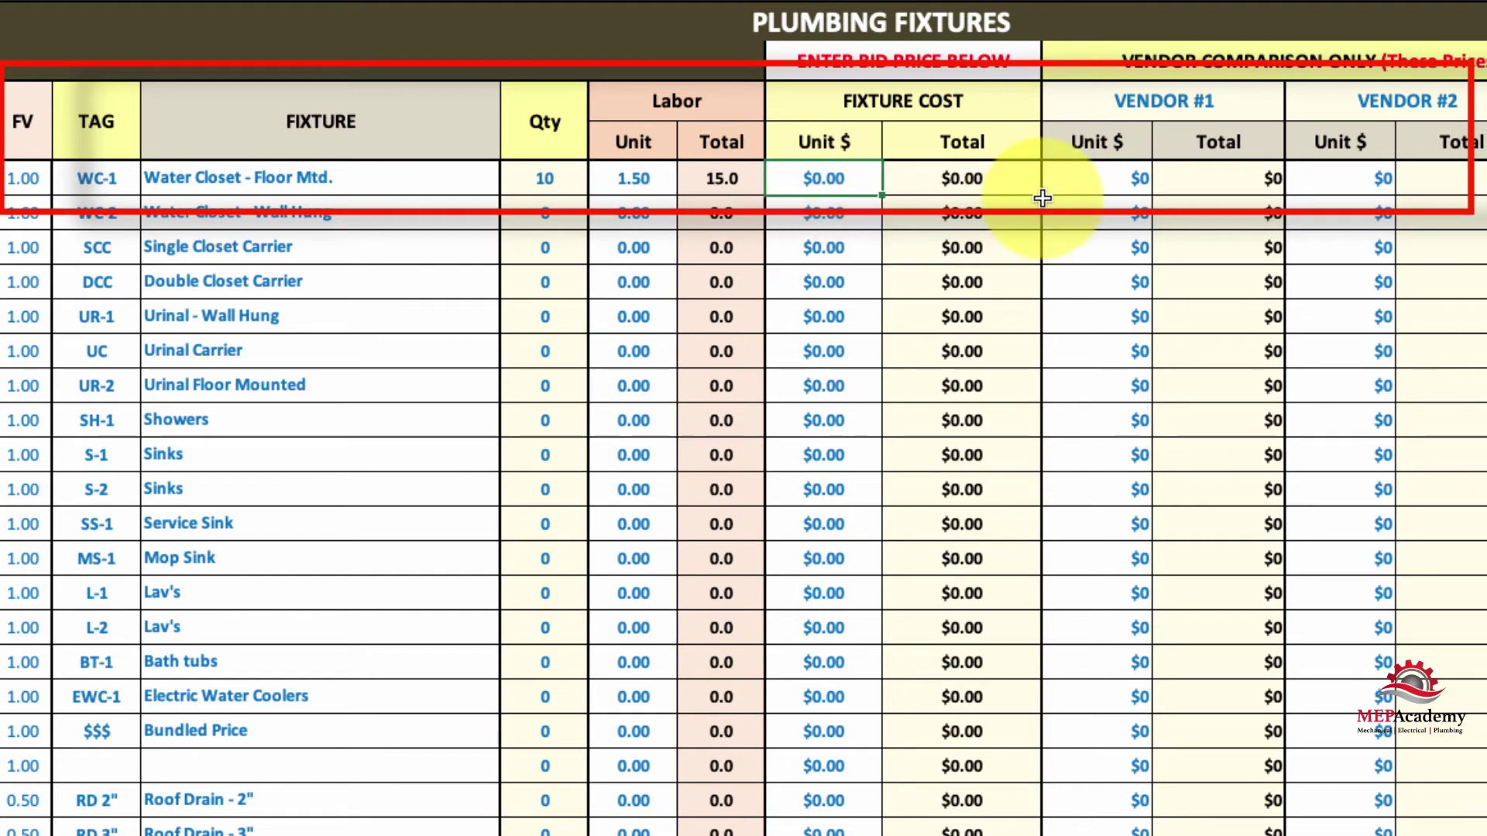
Enter WC-1 unit prices of $215 for vendor #1 and $225 for vendor #2 in the vendor comparison
left_click(1098, 177)
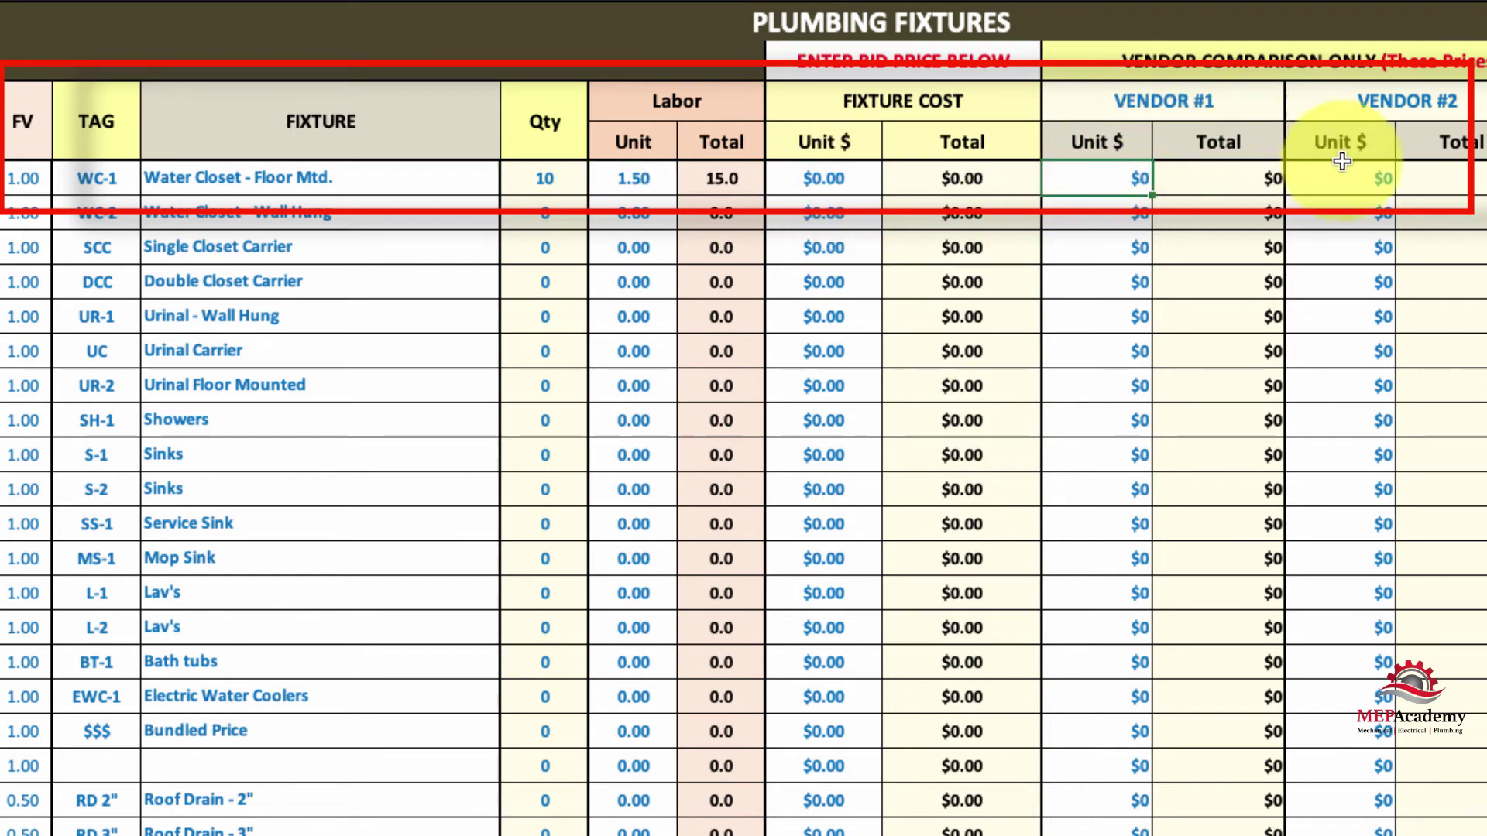
type("215")
left_click(1322, 179)
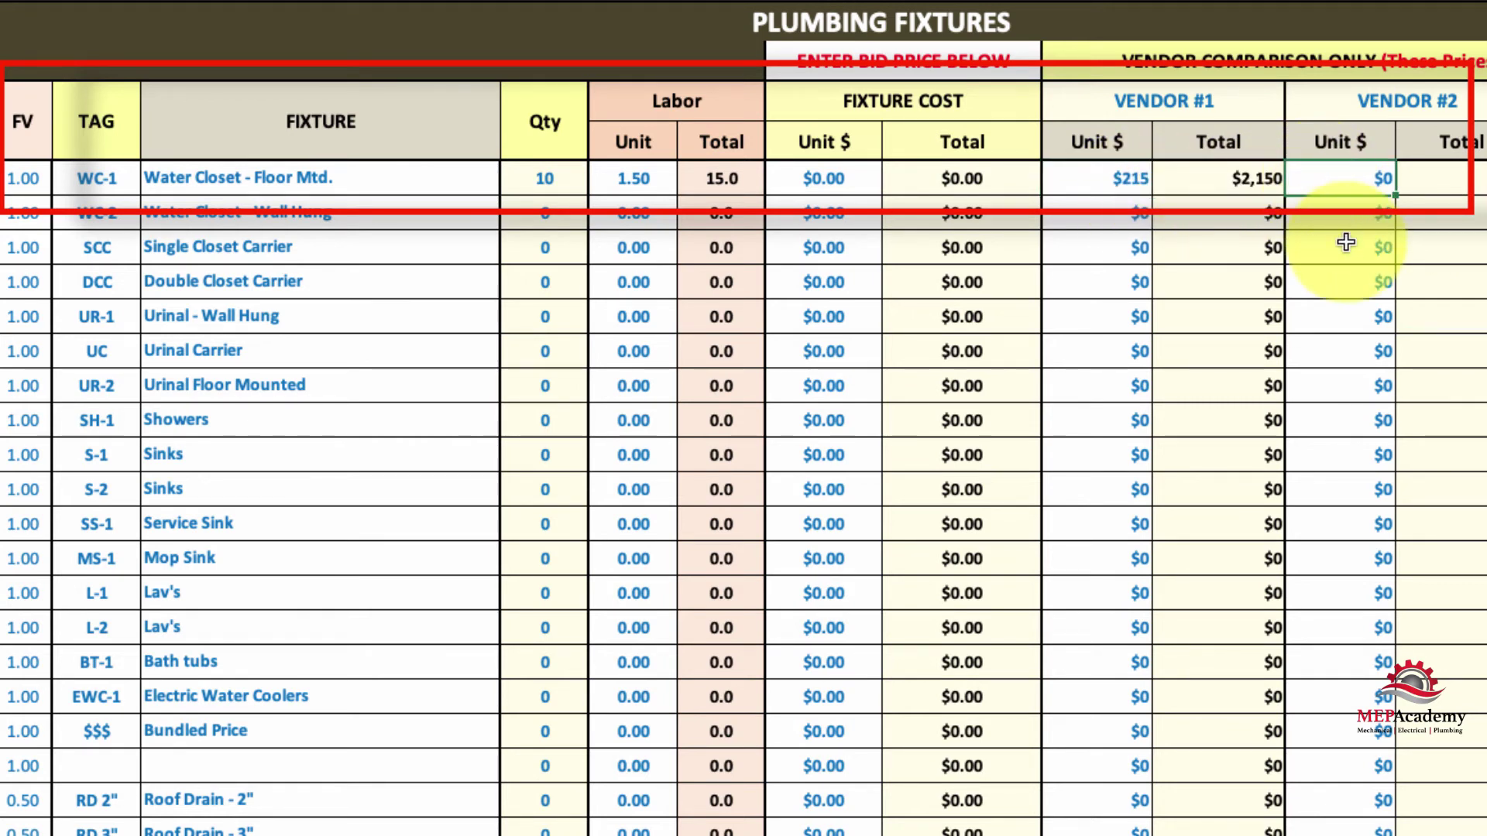
type("225")
key("Return")
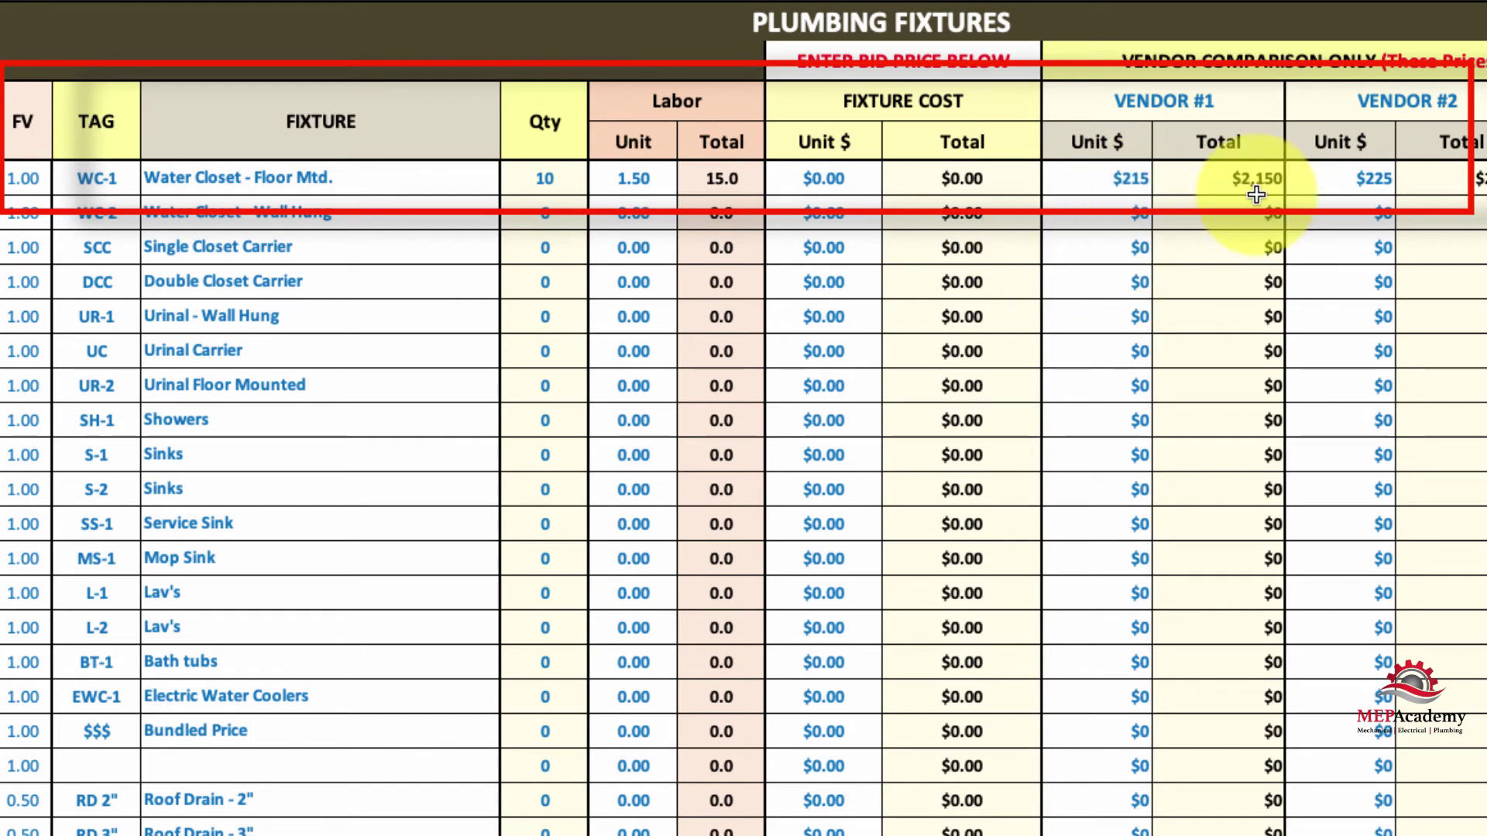
Set the fixture cost unit price of the floor-mounted water closet WC-1 to $215
left_click(848, 184)
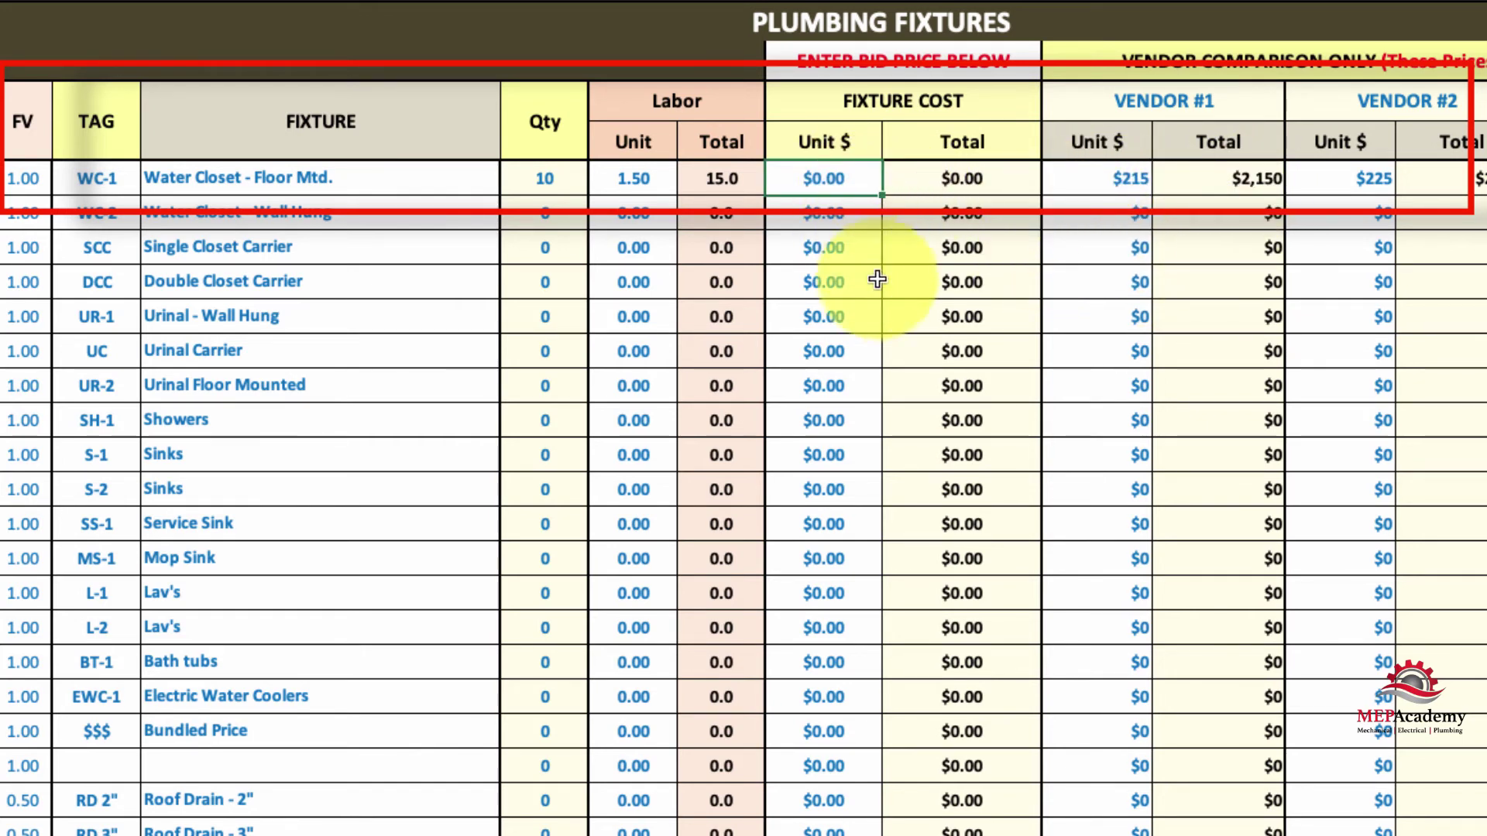
key("F2")
type("215")
left_click(890, 353)
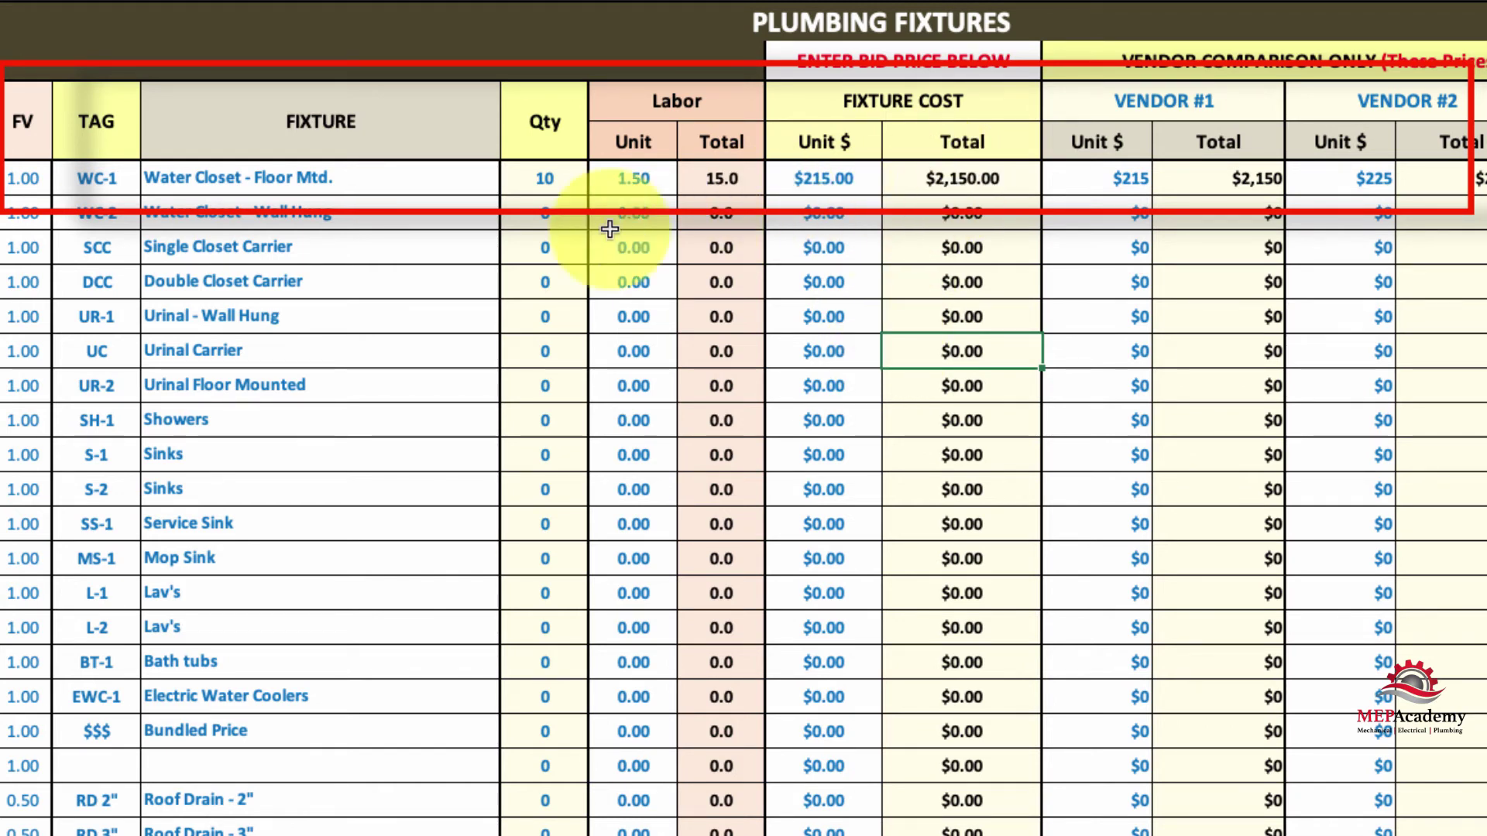
left_click(25, 183)
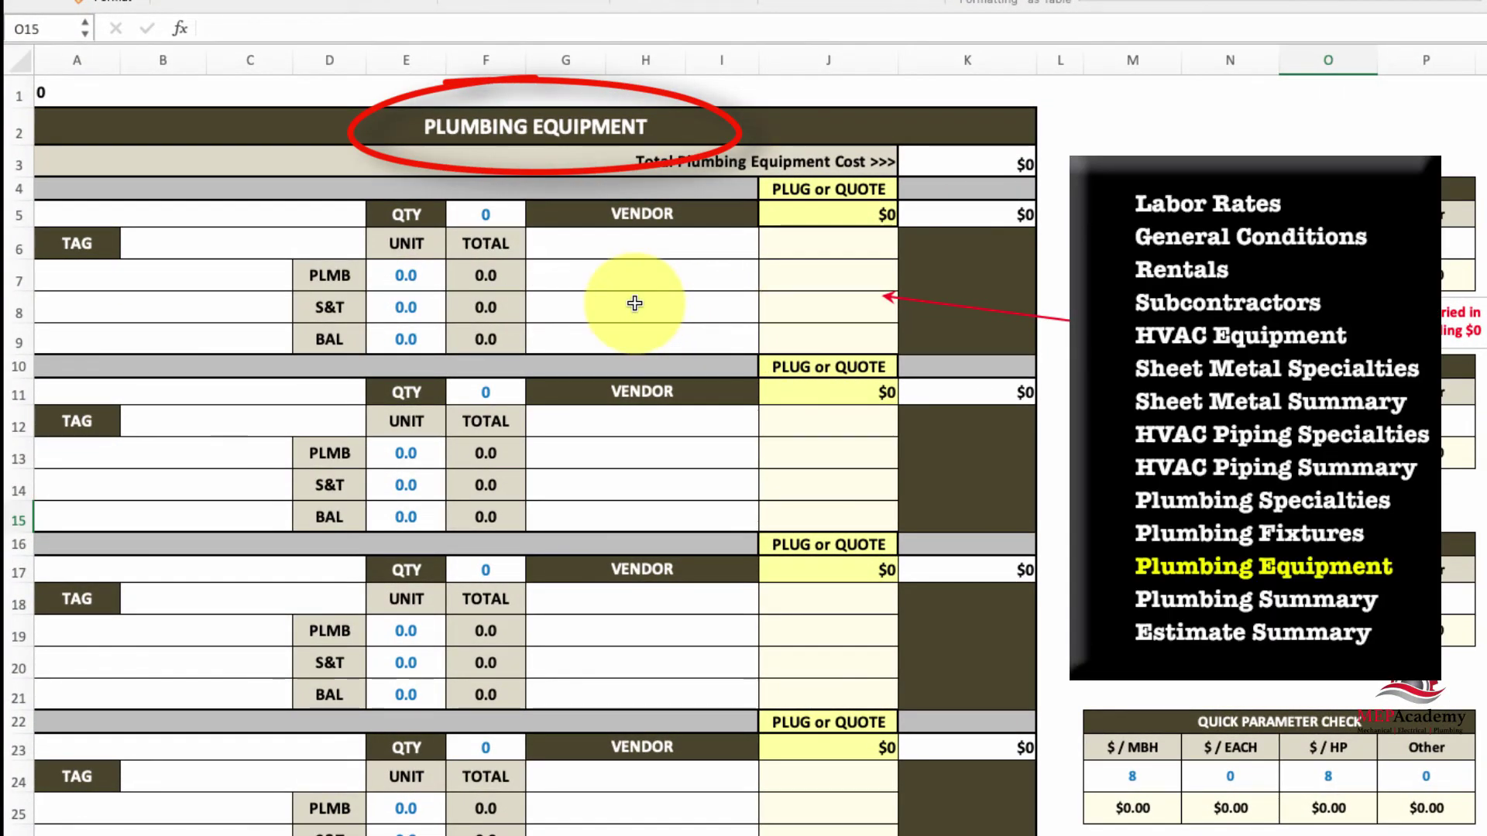
Describe the first plumbing equipment item as Hot Water Storage Tank, tag ST-1 thru 4, with a size of 400 Gallons
left_click(268, 215)
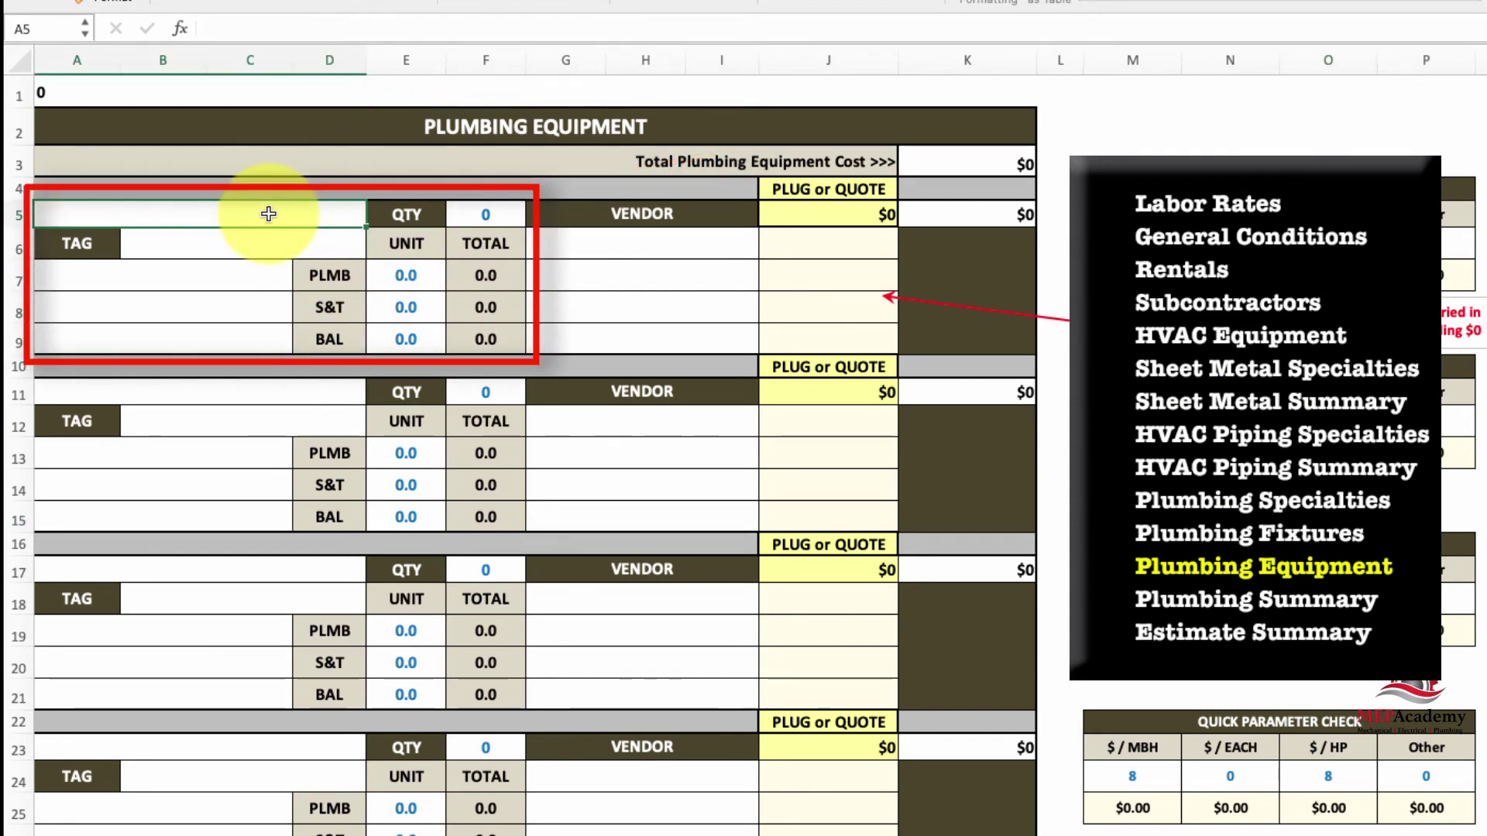
type("Hot Wat")
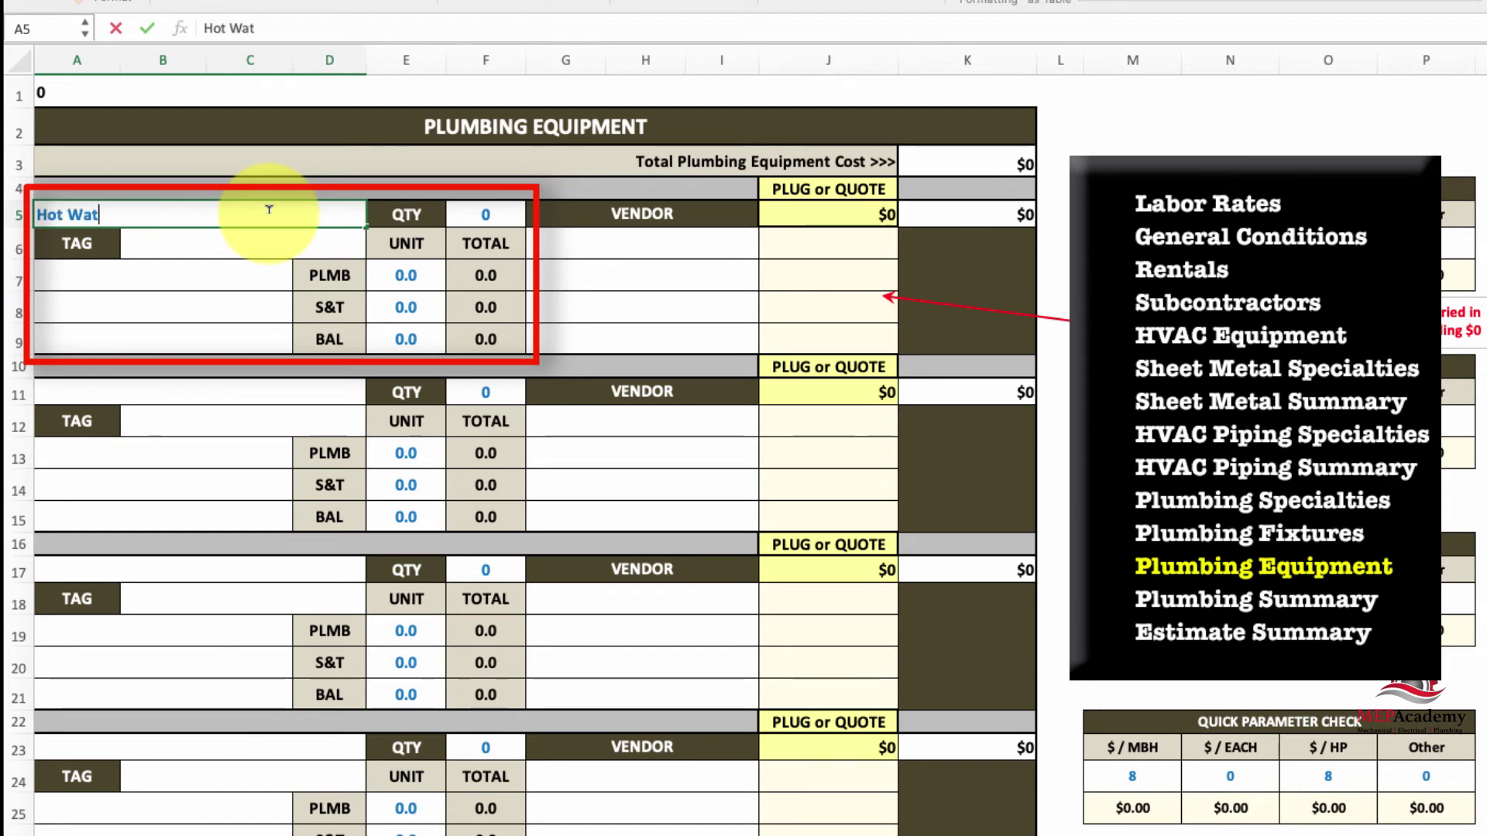
type("er Storage Tank")
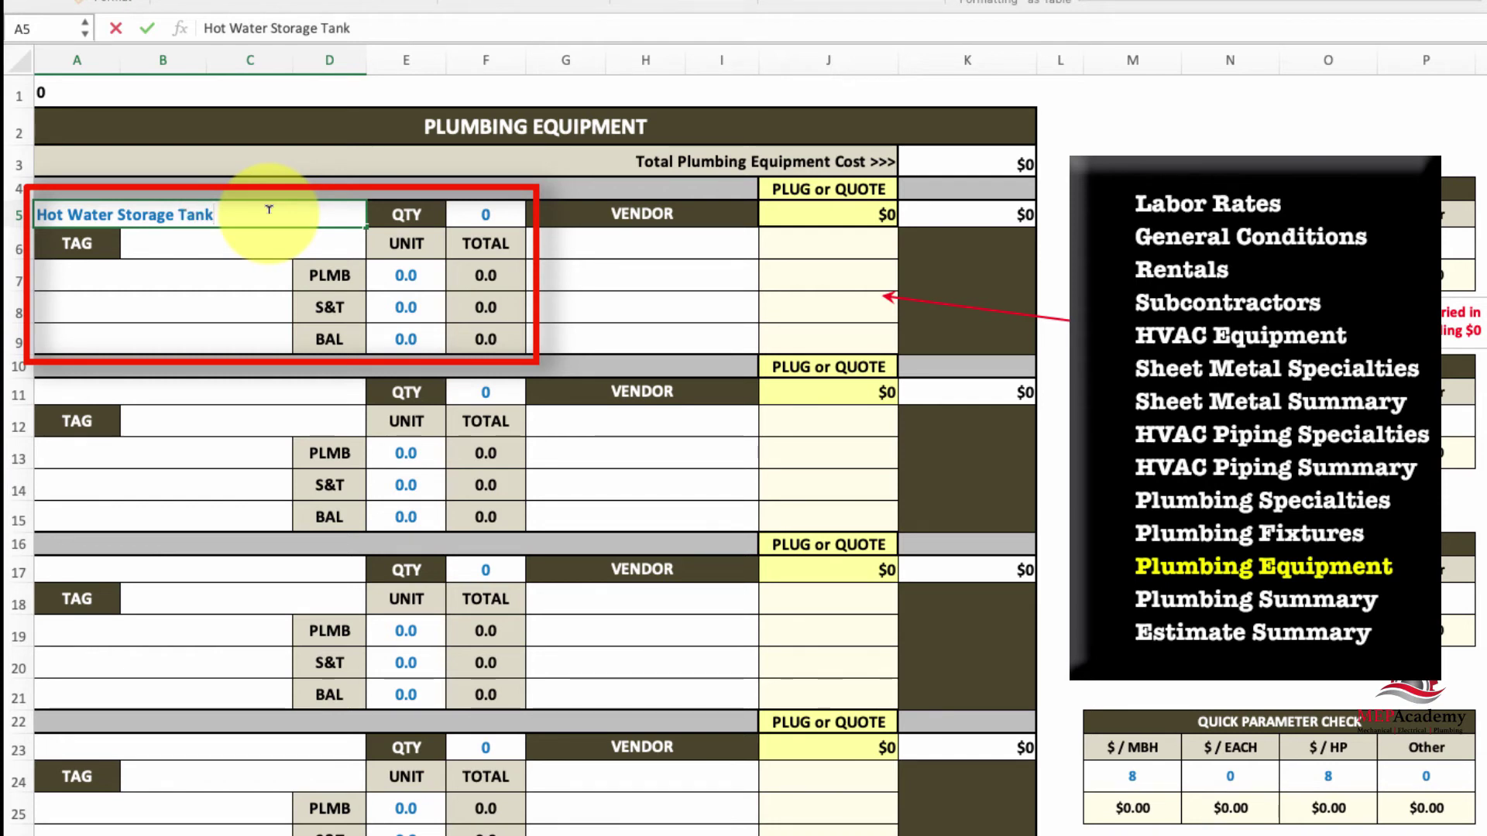
key("Return")
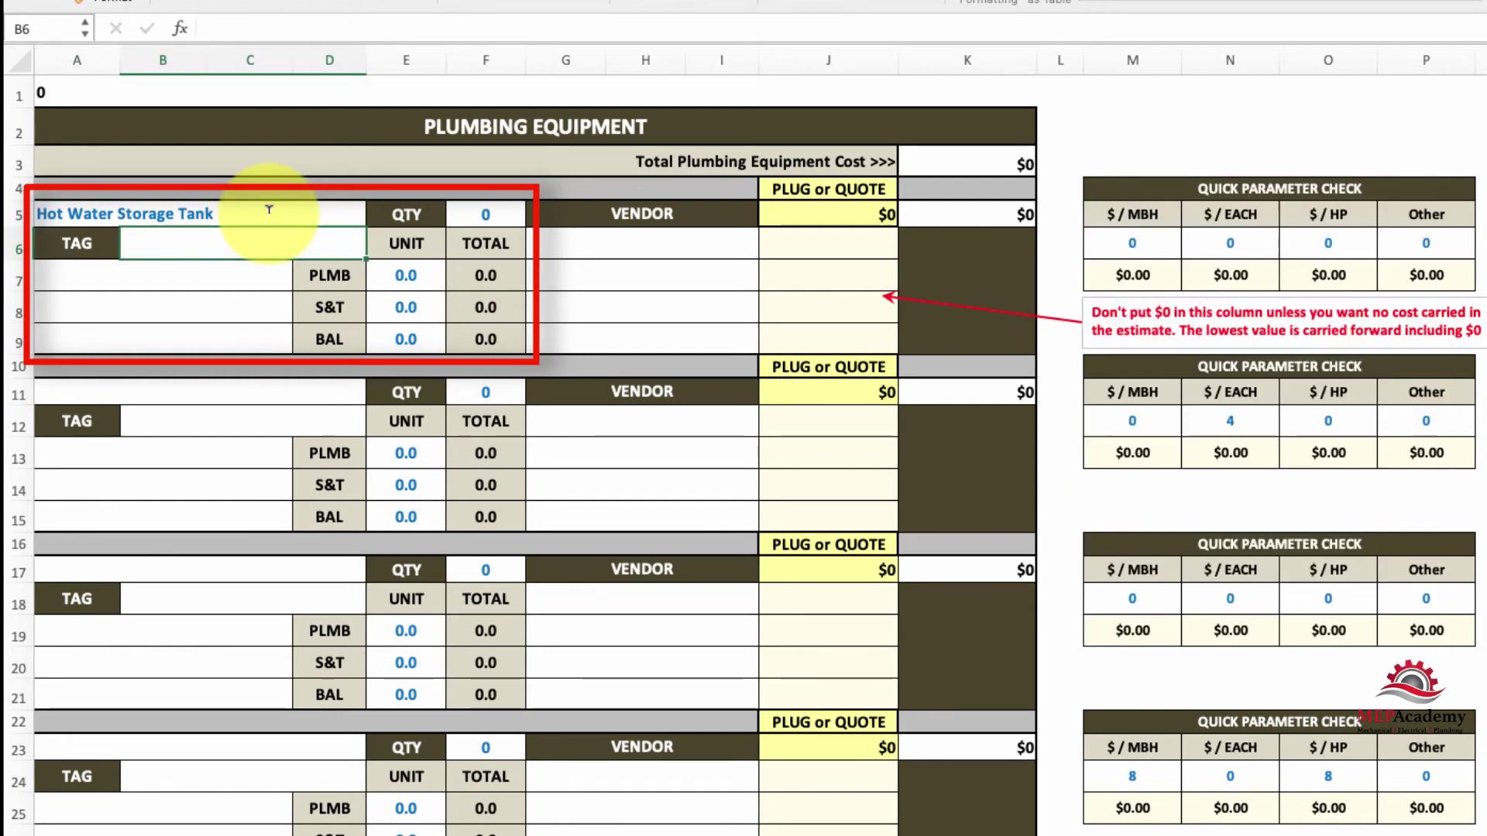
type("ST")
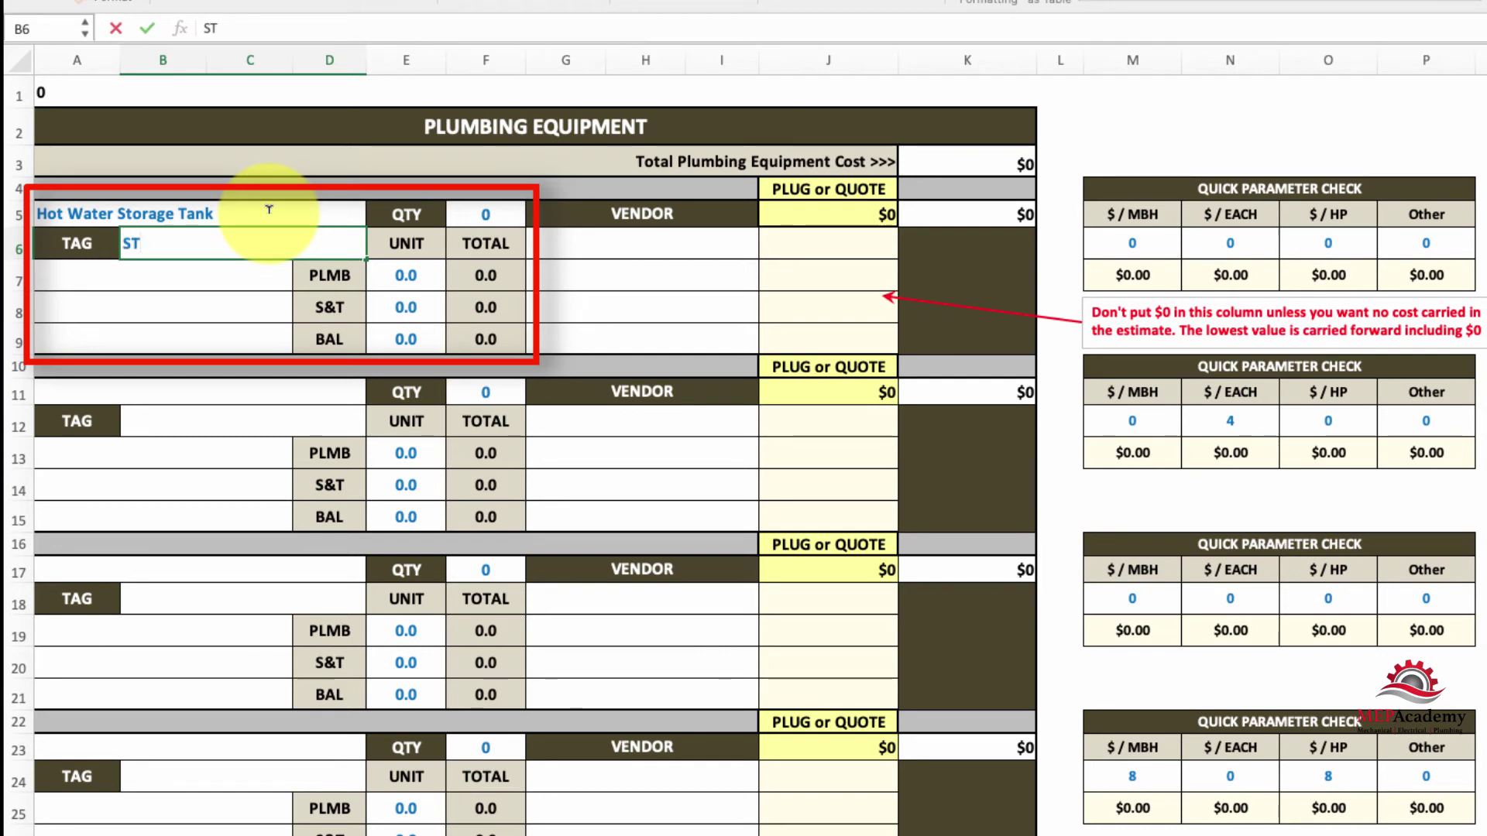
type("-1 thru 4")
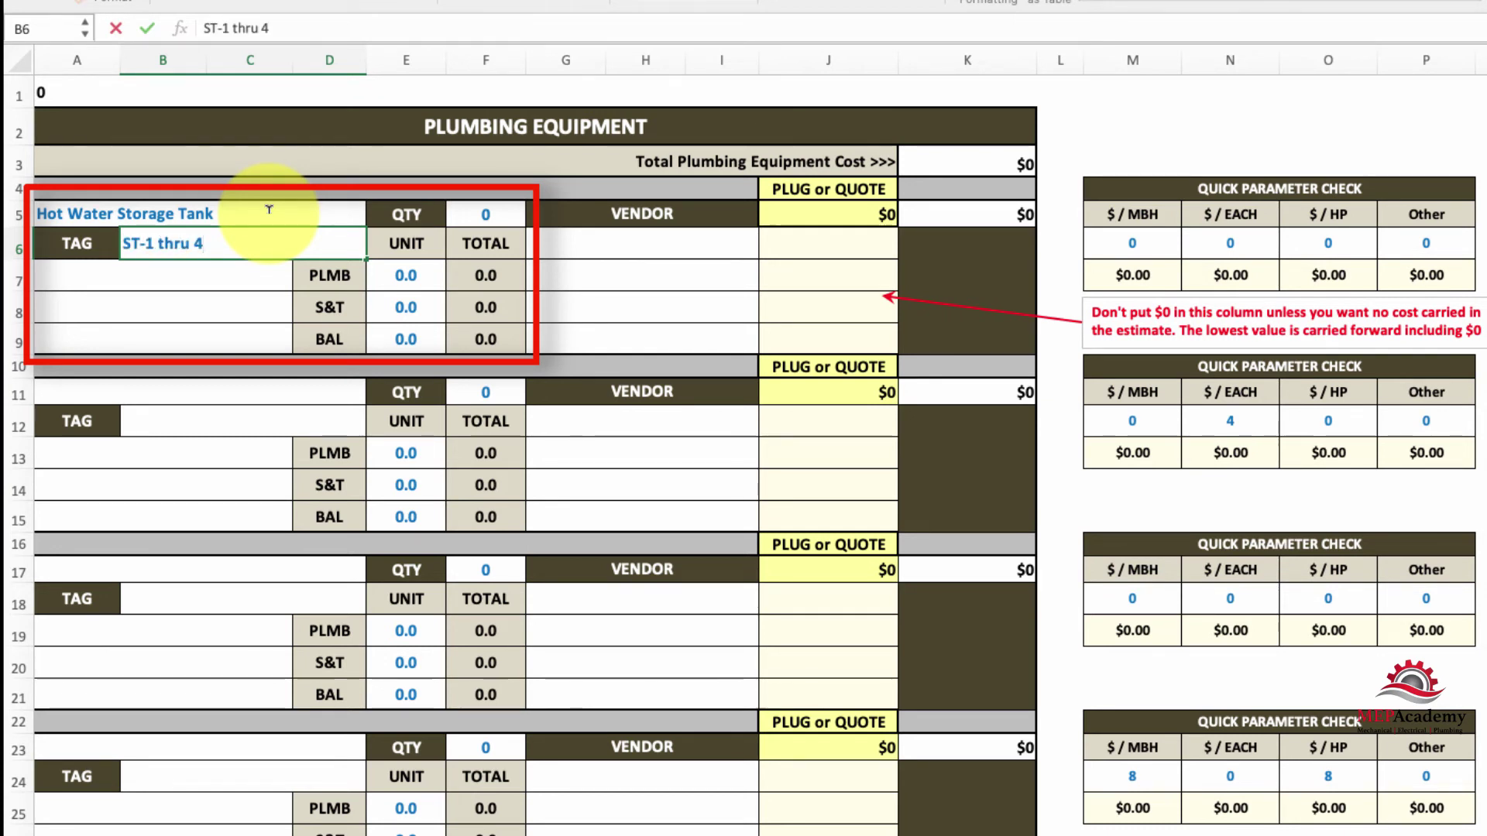
key("Return")
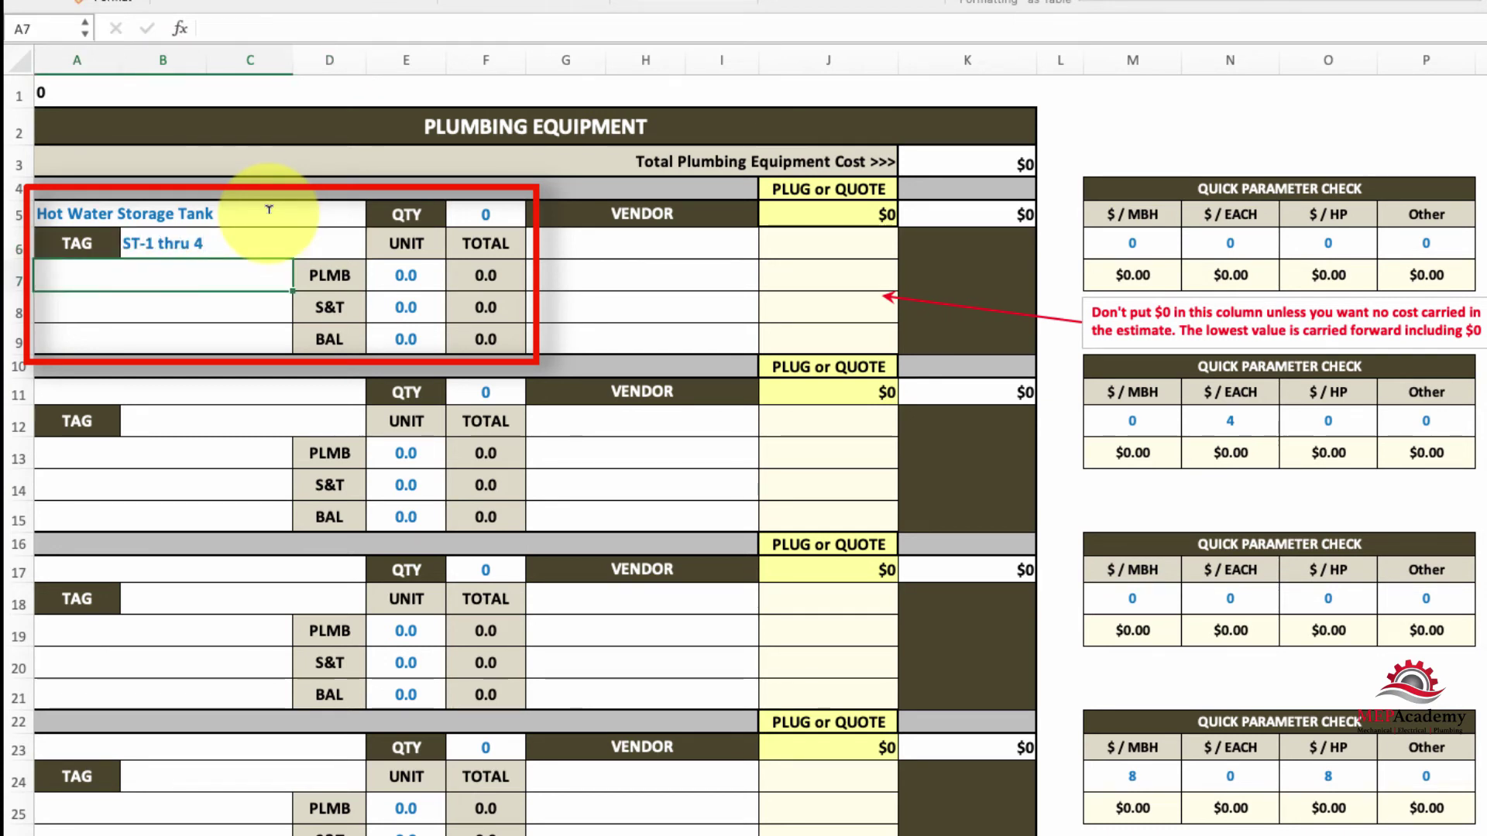
type("4")
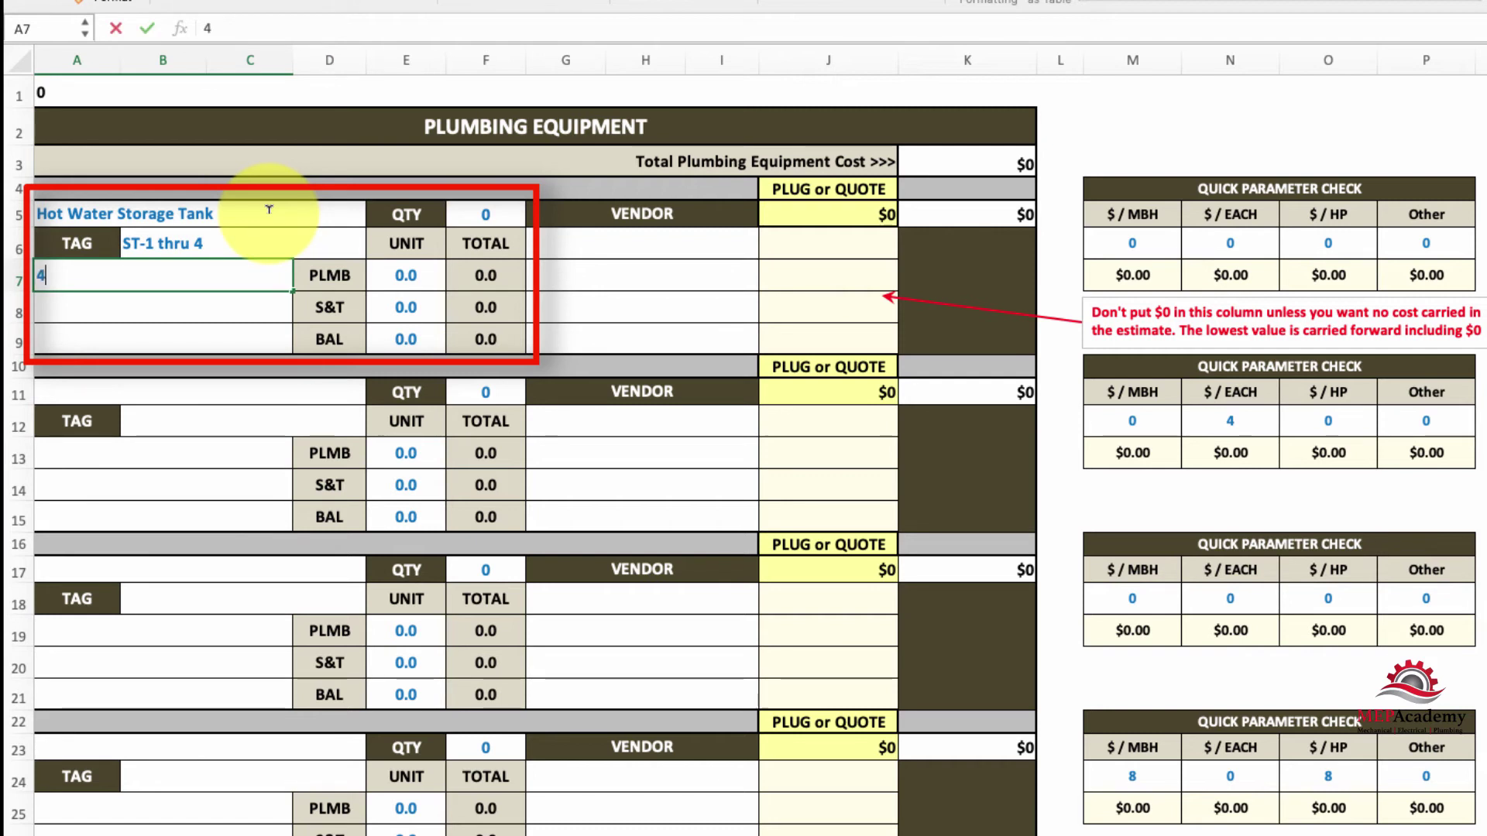
type("00 Gallons")
key("Tab")
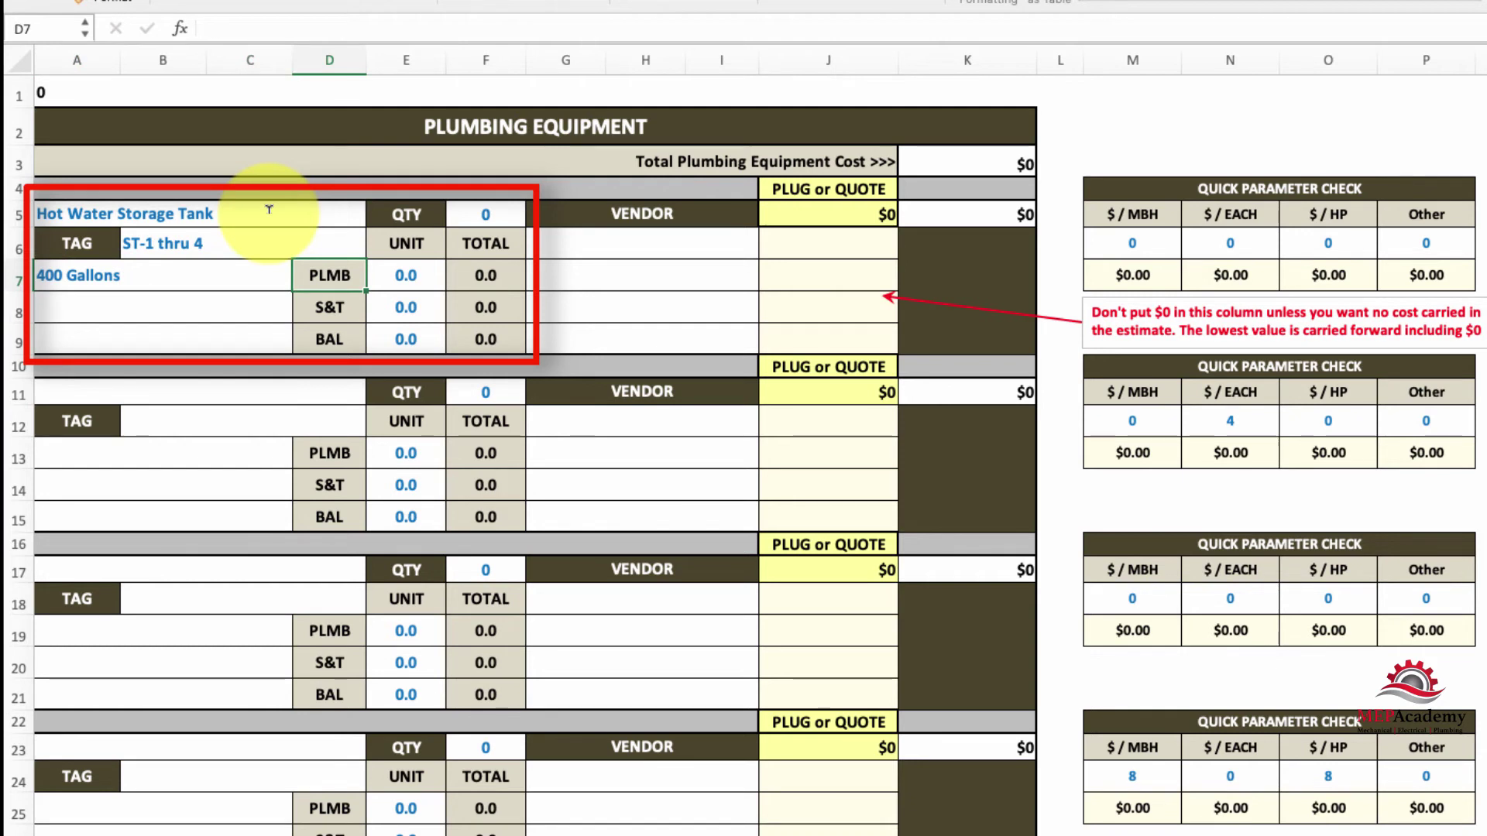
Give the hot water storage tank a quantity of 4 and a plumbing unit labor of 8 hours
left_click(480, 219)
type("4")
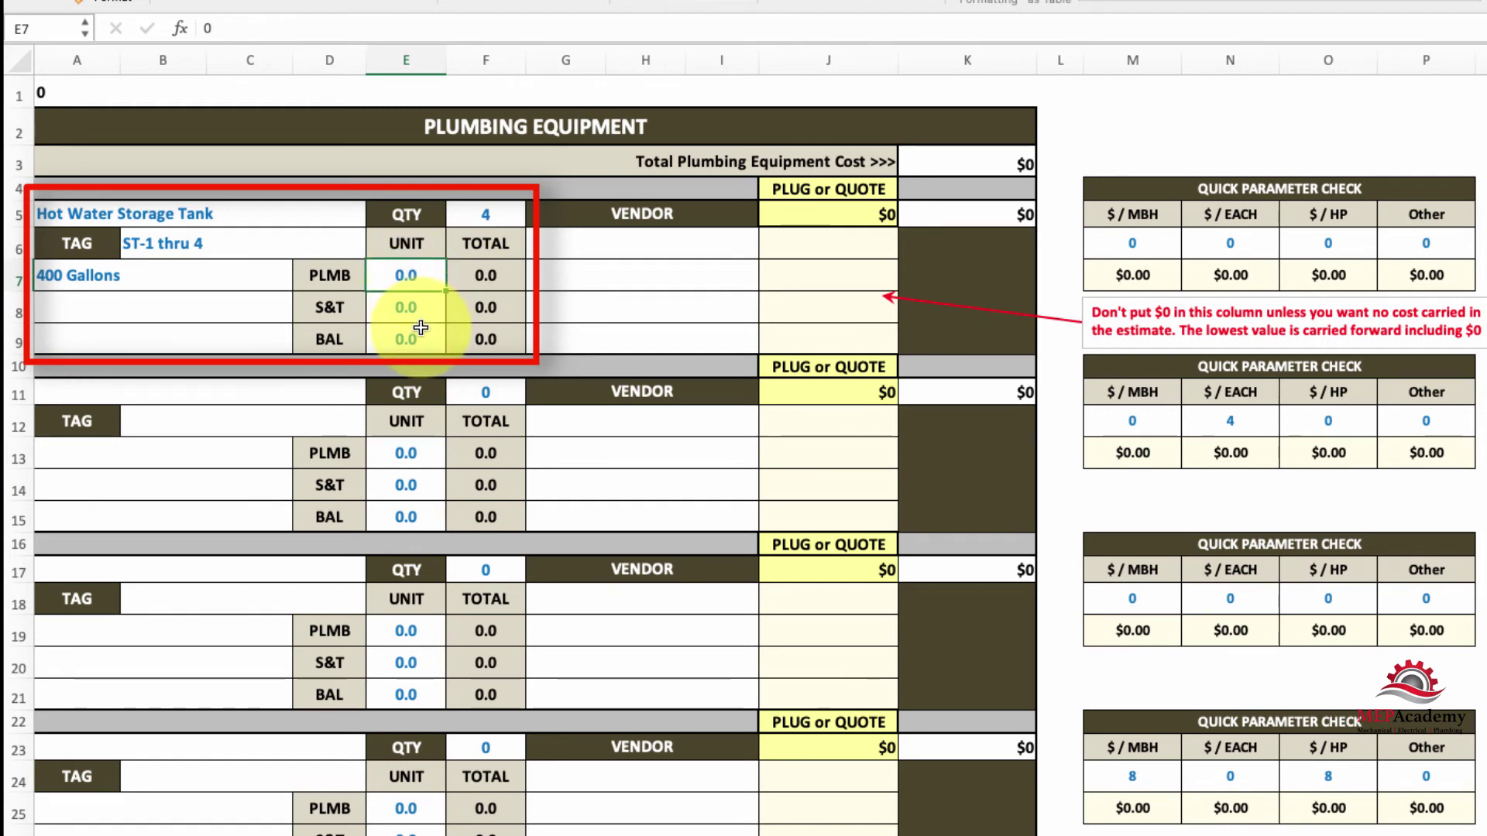
type("8")
left_click(550, 316)
Add ABC Vendor with a $30,000 quote as the first vendor for the hot water storage tank
left_click(575, 273)
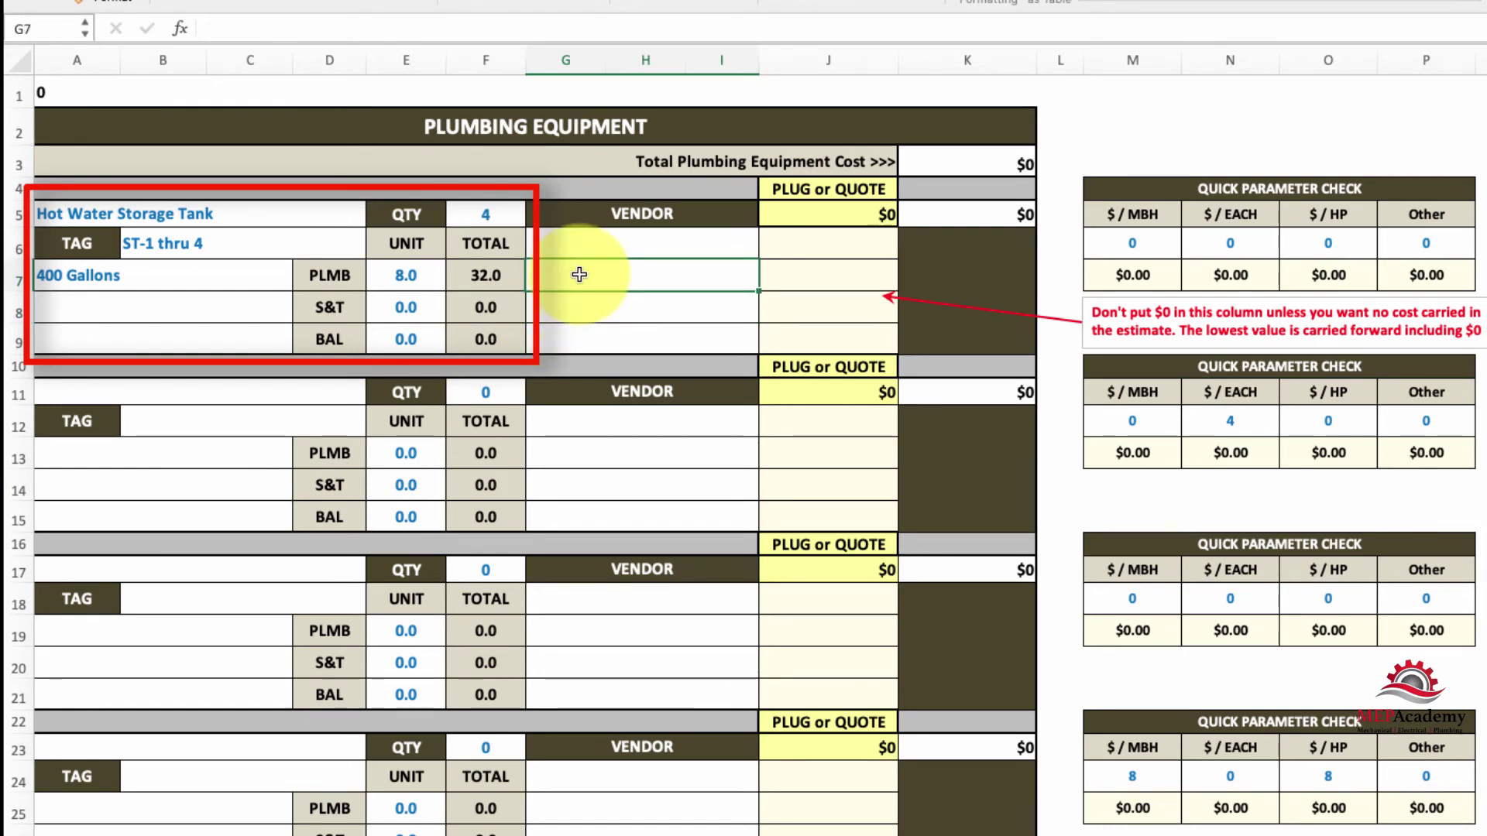
type("ABC")
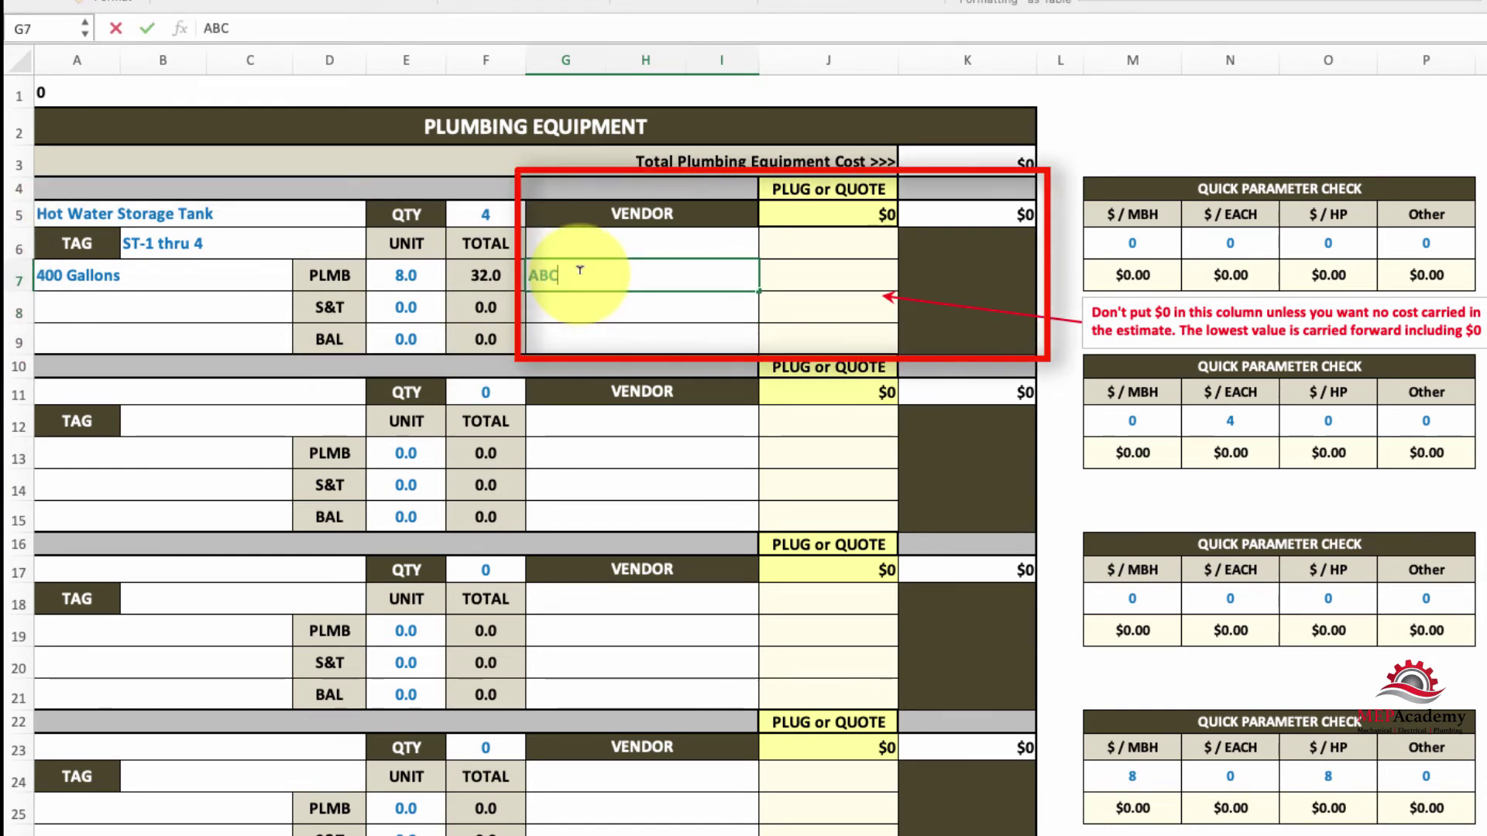
type(" Vendor")
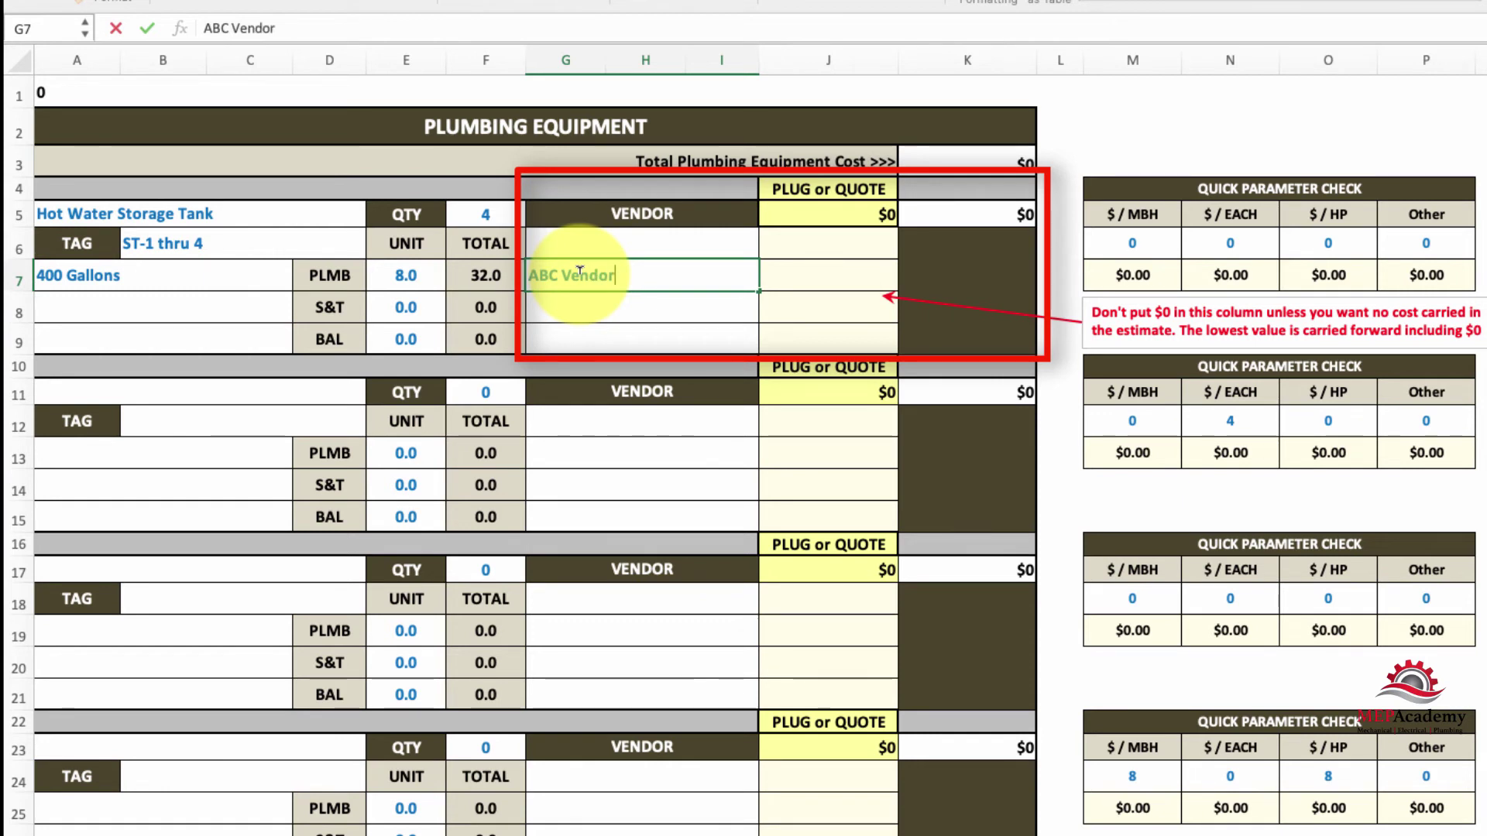
key("Tab")
type("3")
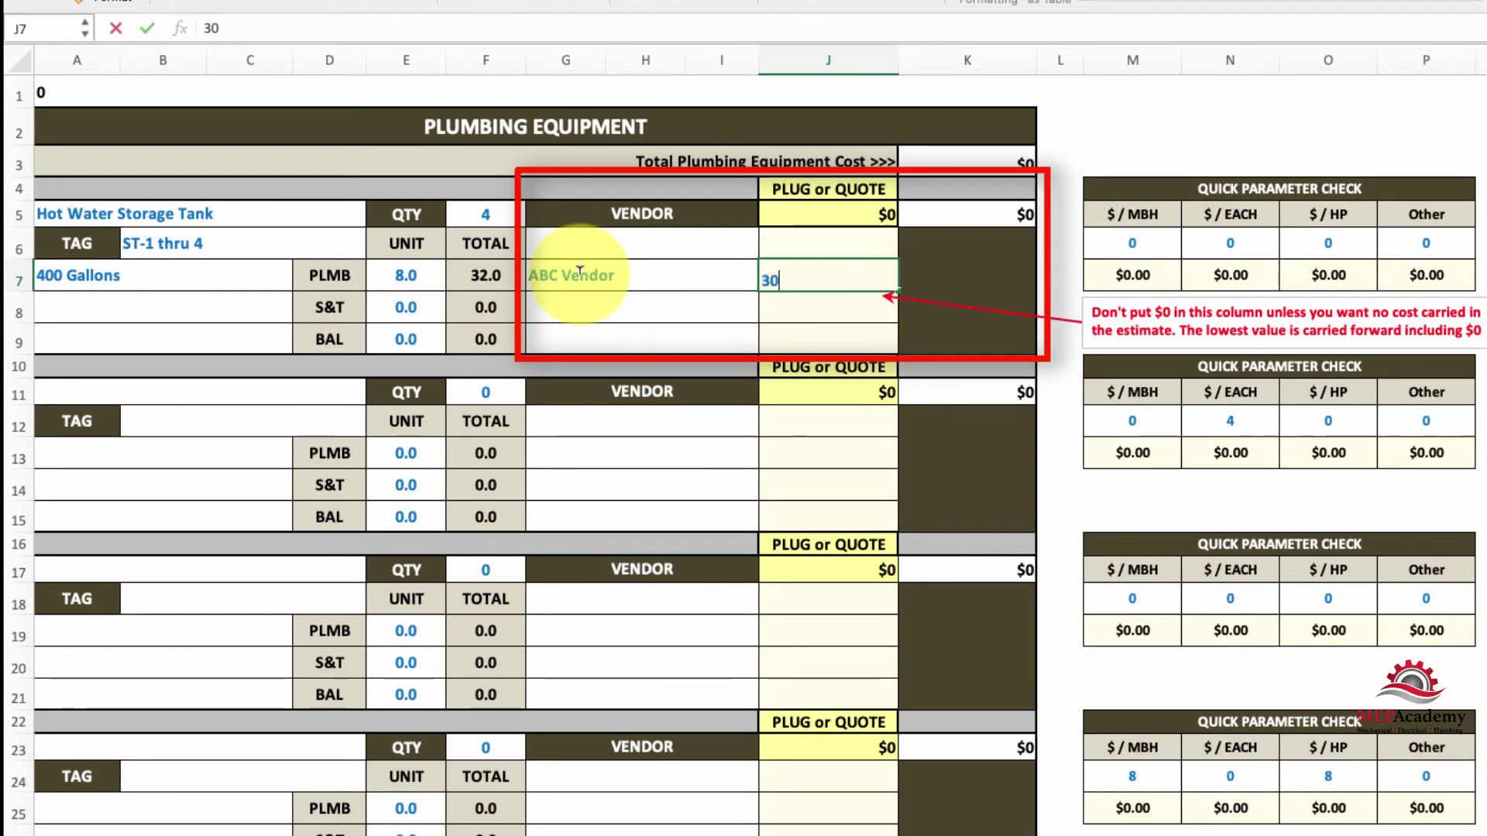
key("Return")
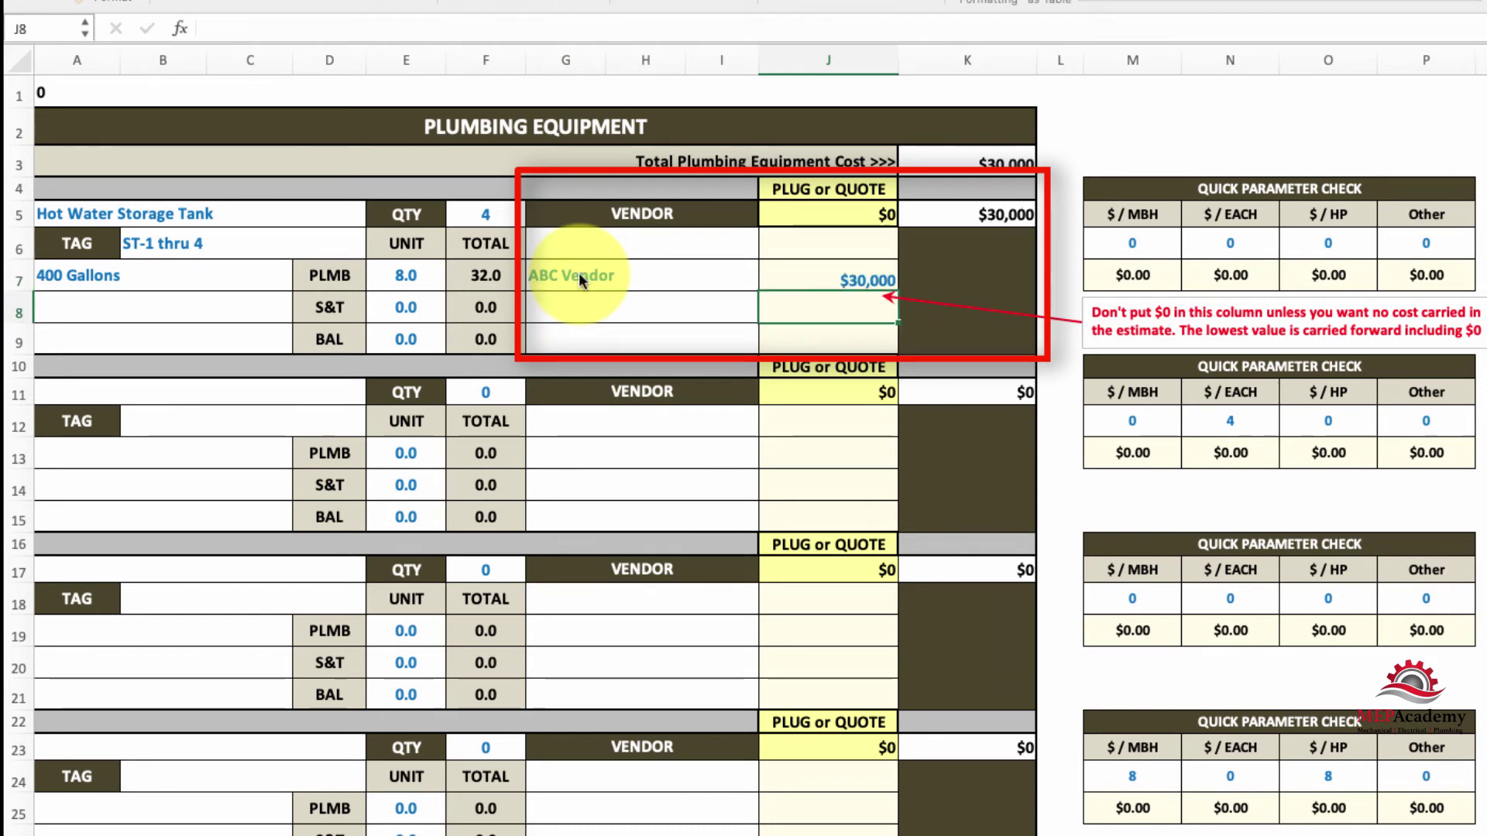
Add DEF Vendor with a $28,900 quote as the second vendor for the hot water storage tank
key("Left")
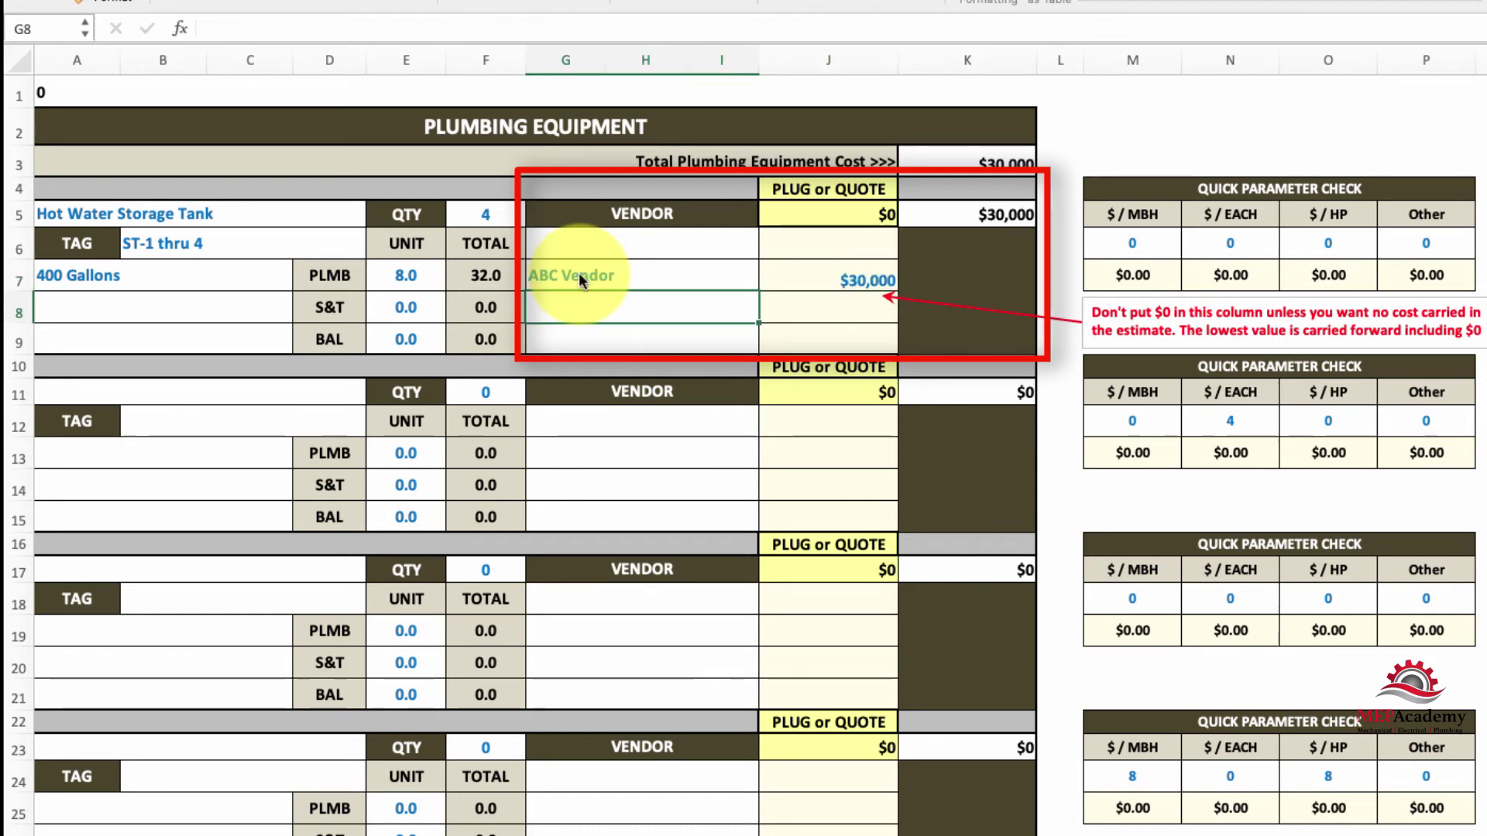
type("DEF C")
key("BackSpace")
type("Vendor")
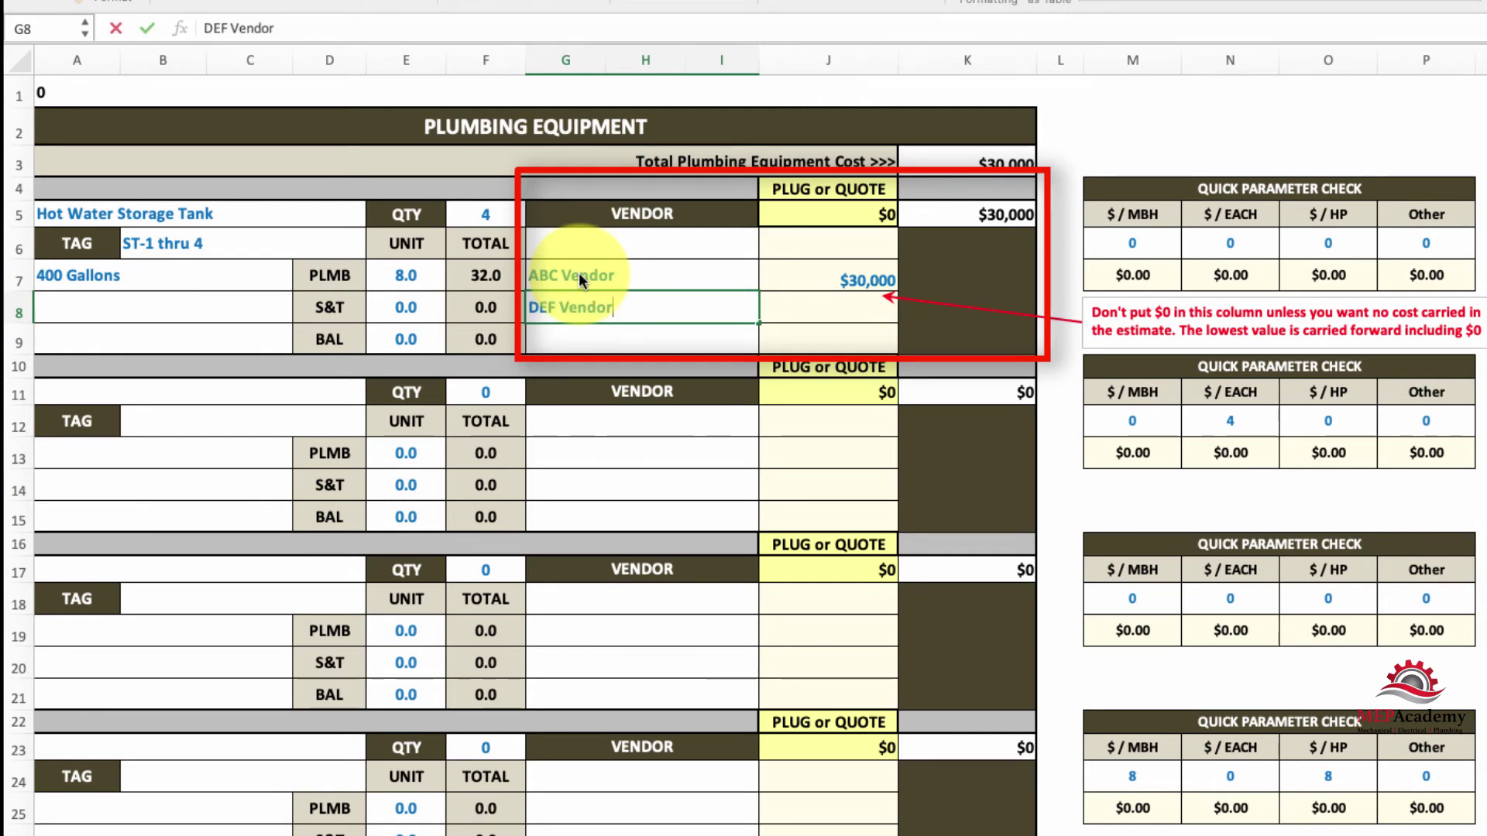
key("Tab")
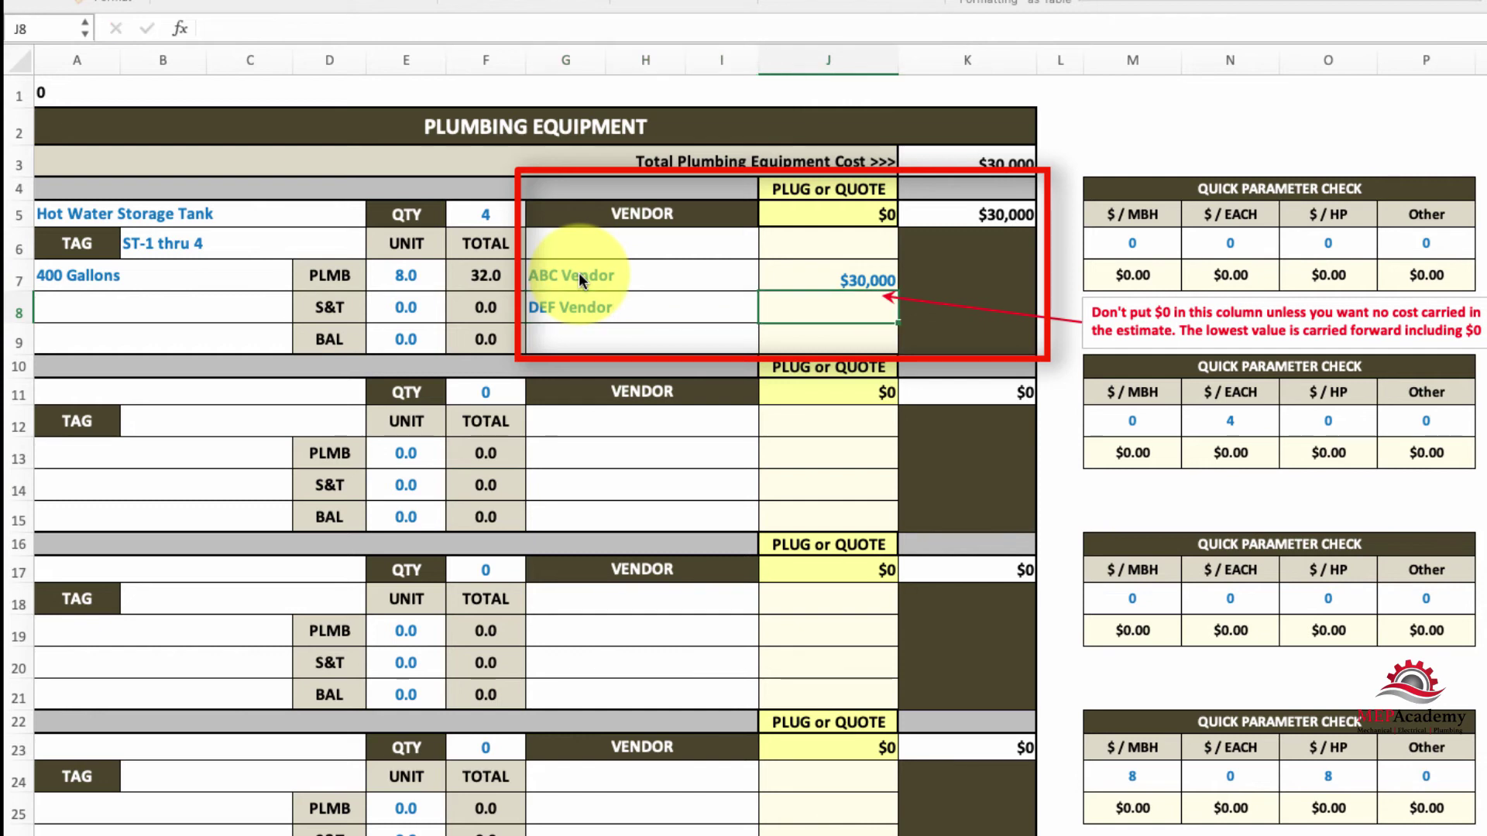
type("28,")
type("900")
key("Return")
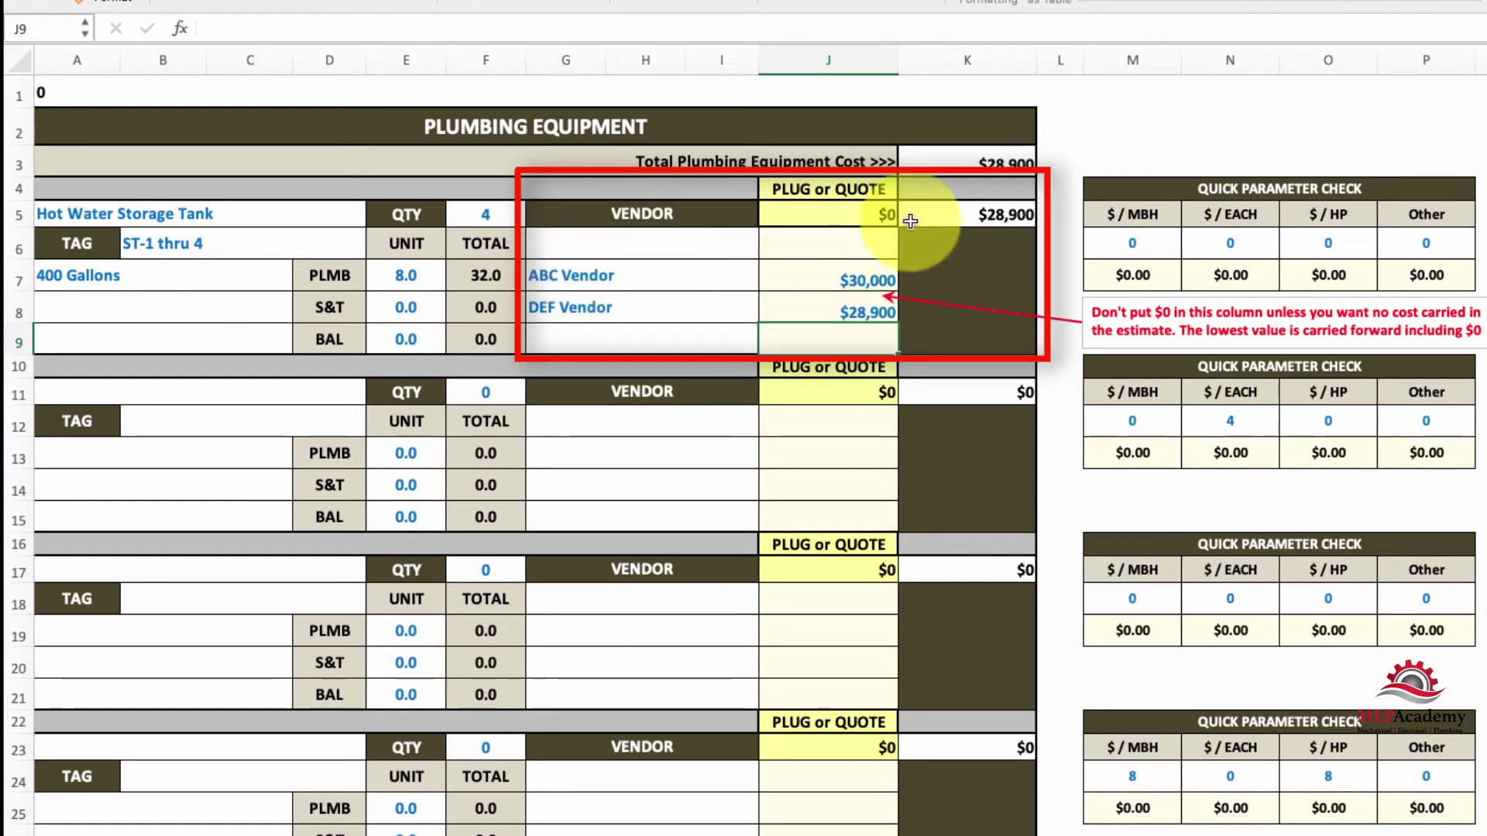
Set the plug or quote value on the hot water storage tank's main row to $30,000
left_click(887, 219)
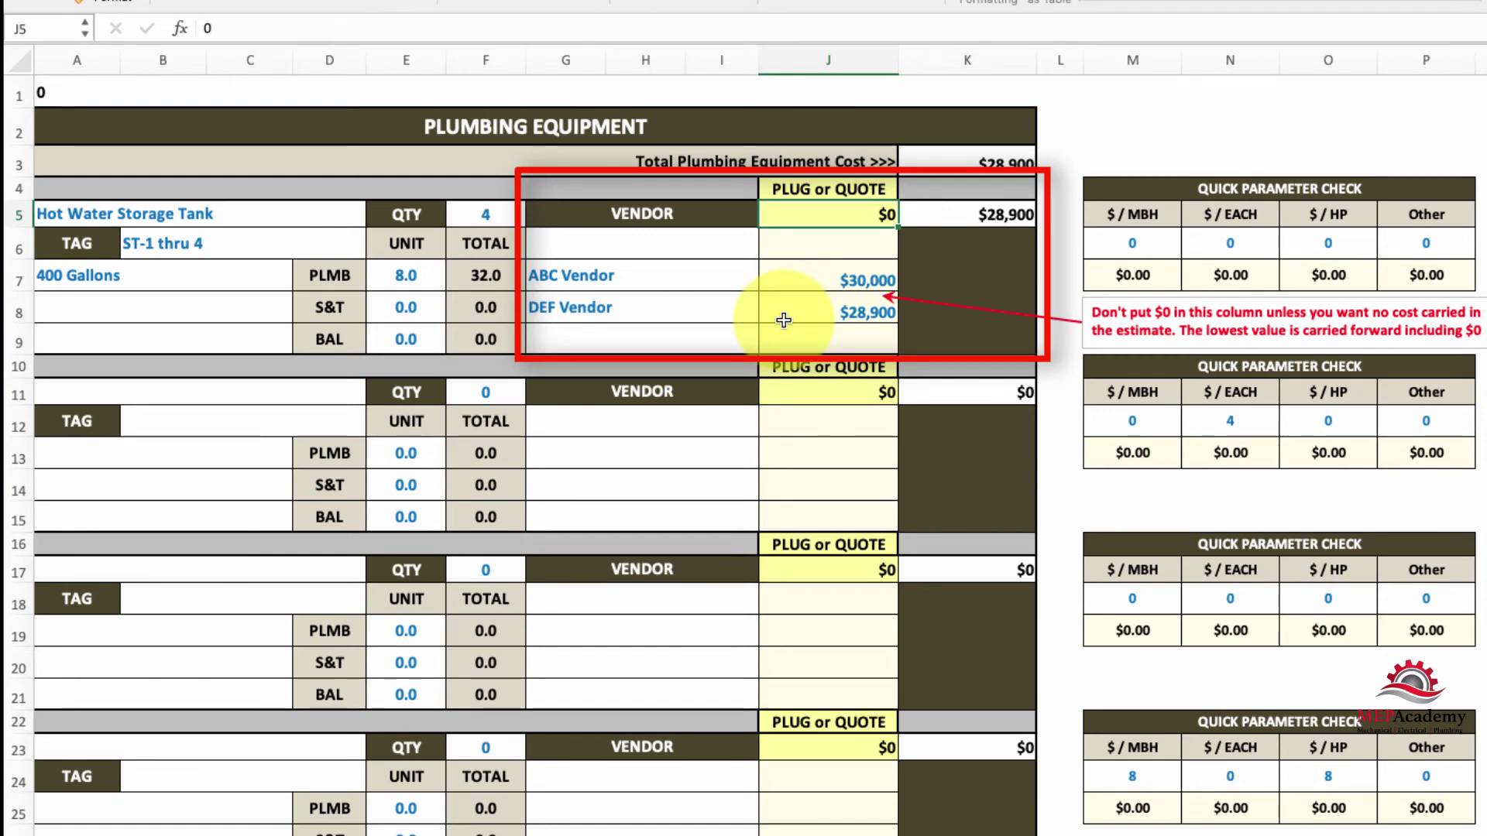
type("30000")
key("Return")
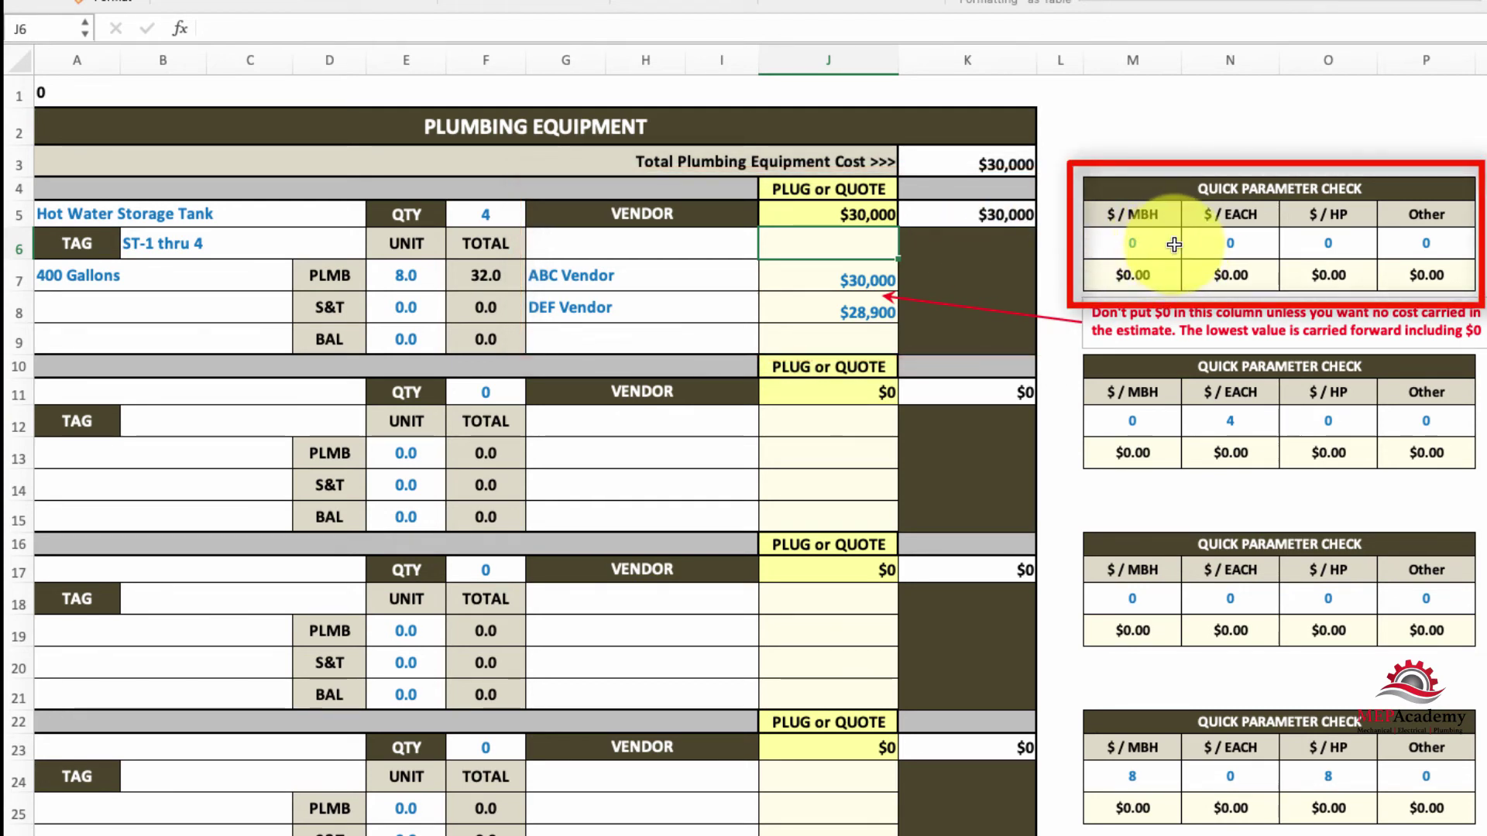
Set the $ / EACH quantity to 4 in the hot water storage tank's quick parameter check
left_click(1233, 245)
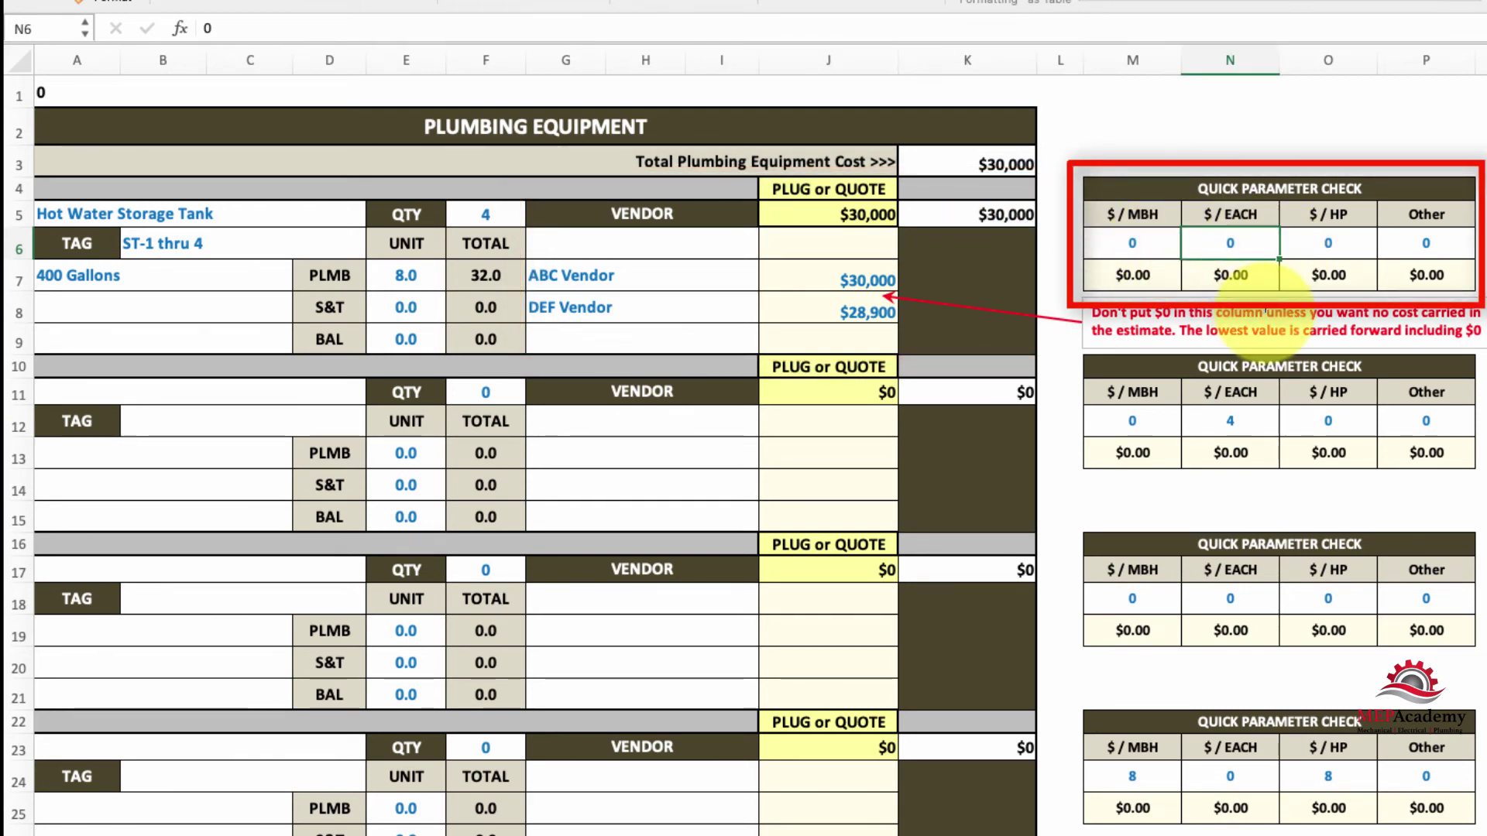
type("4")
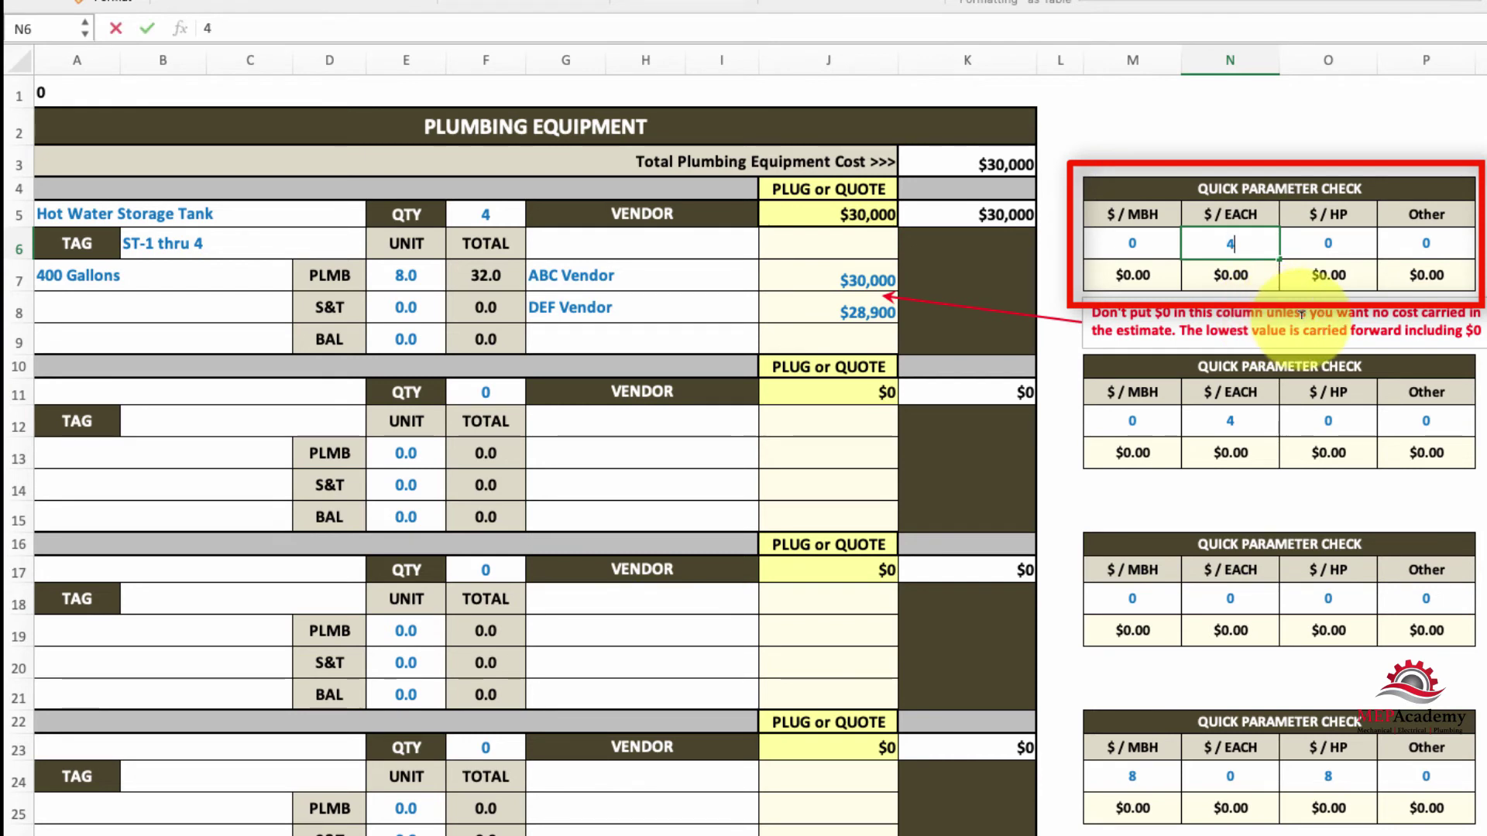
left_click(1453, 329)
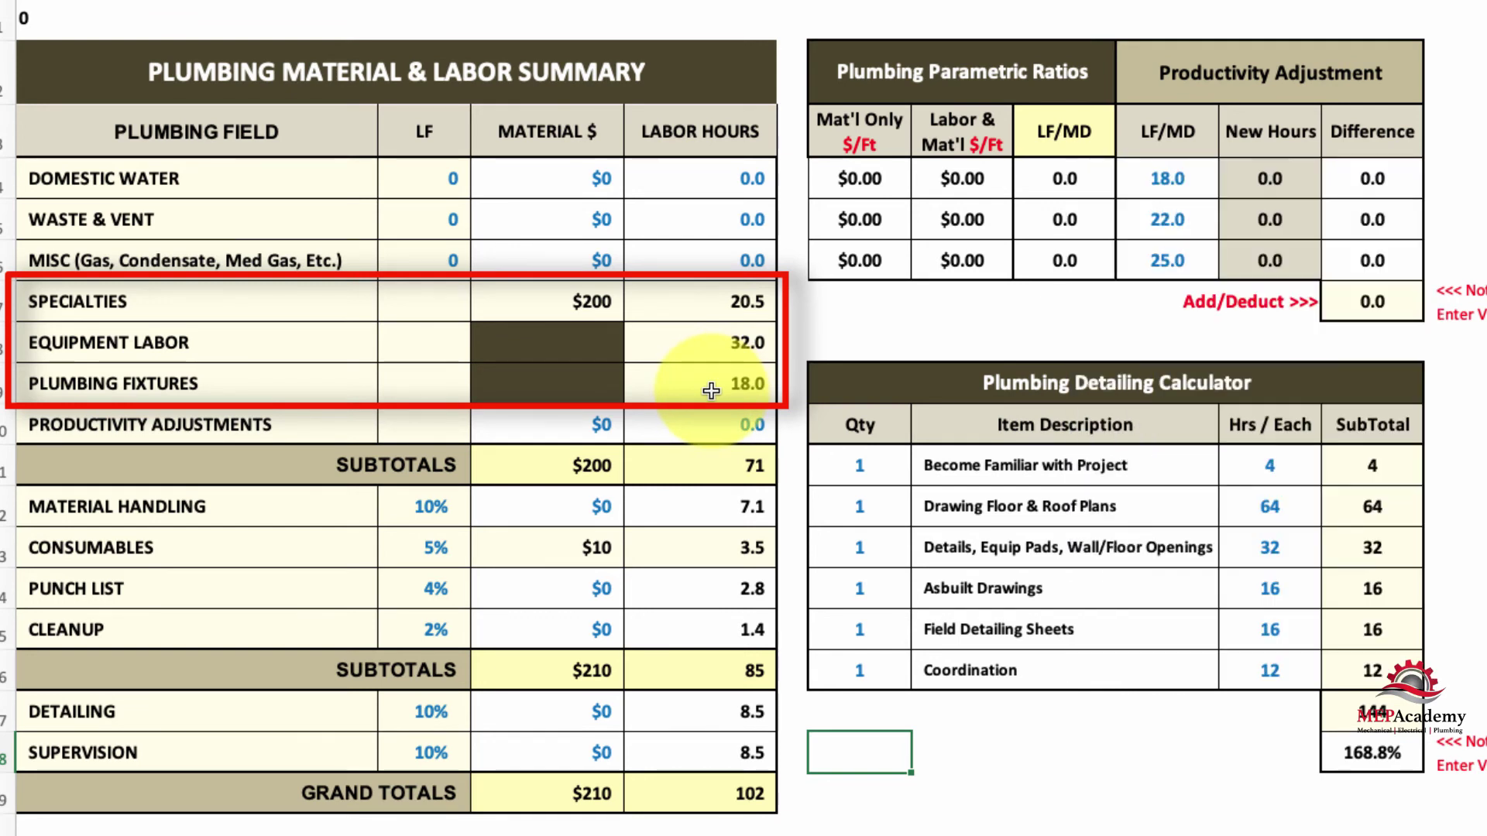
Enter 1800 LF for domestic water in the plumbing material and labor summary
left_click(440, 180)
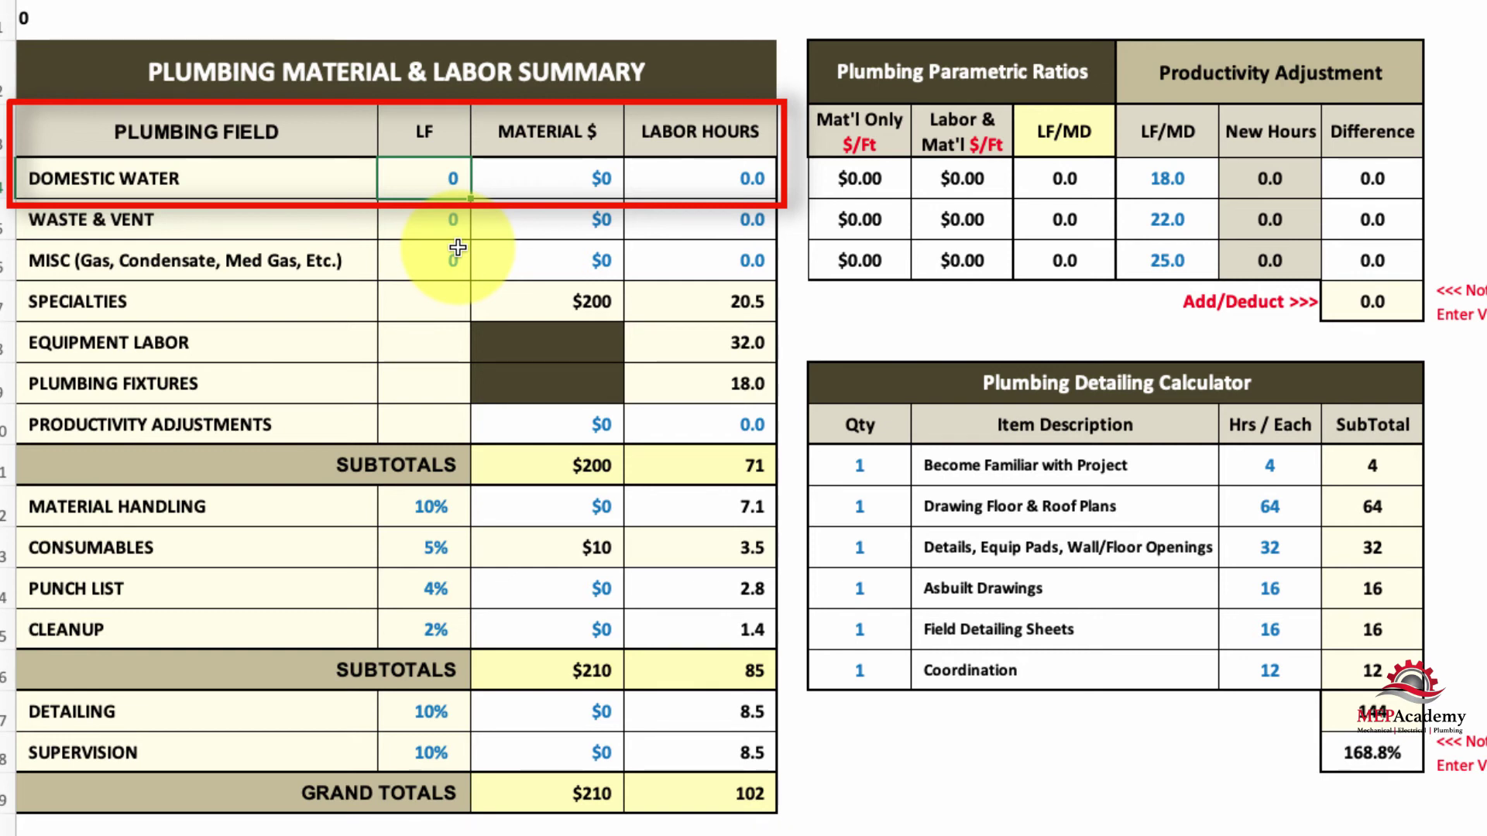
type("1800")
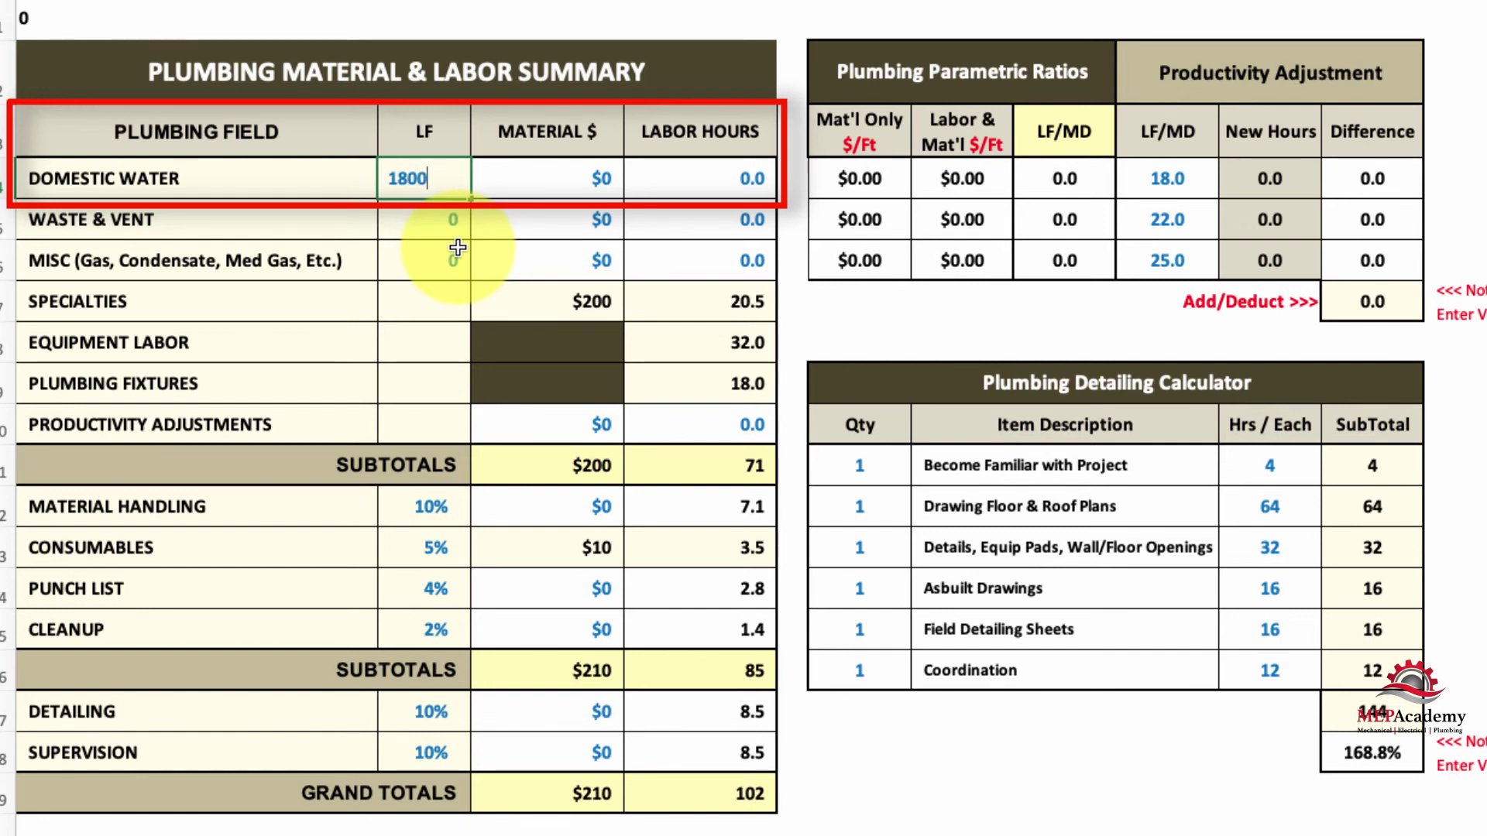
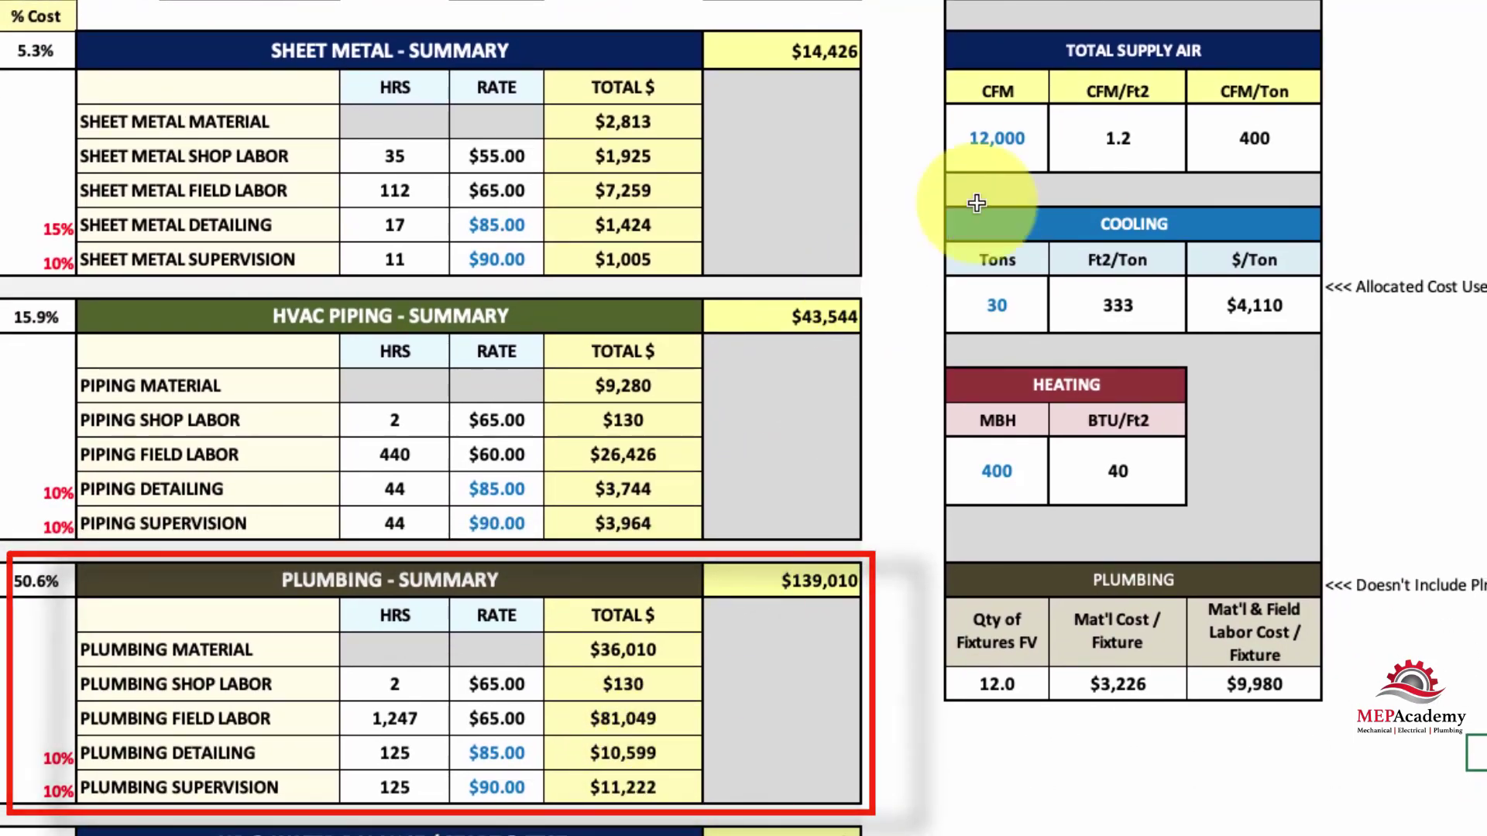
Review the estimate summary from the trade summaries and project metrics through equipment, subcontracts and general conditions to the total sales price
scroll(1030, 46, "up", 2)
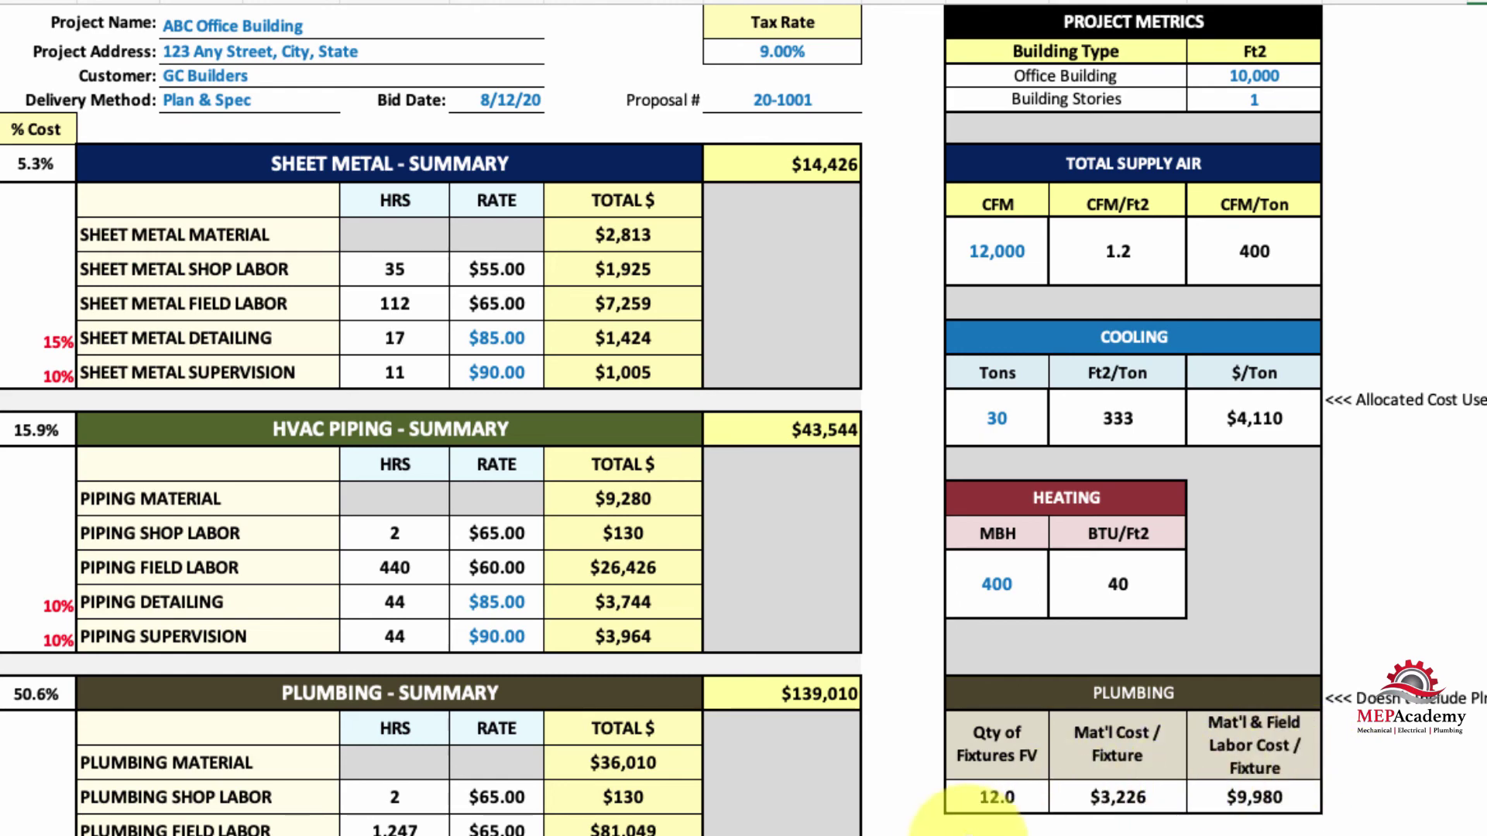
scroll(915, 834, "down", 5)
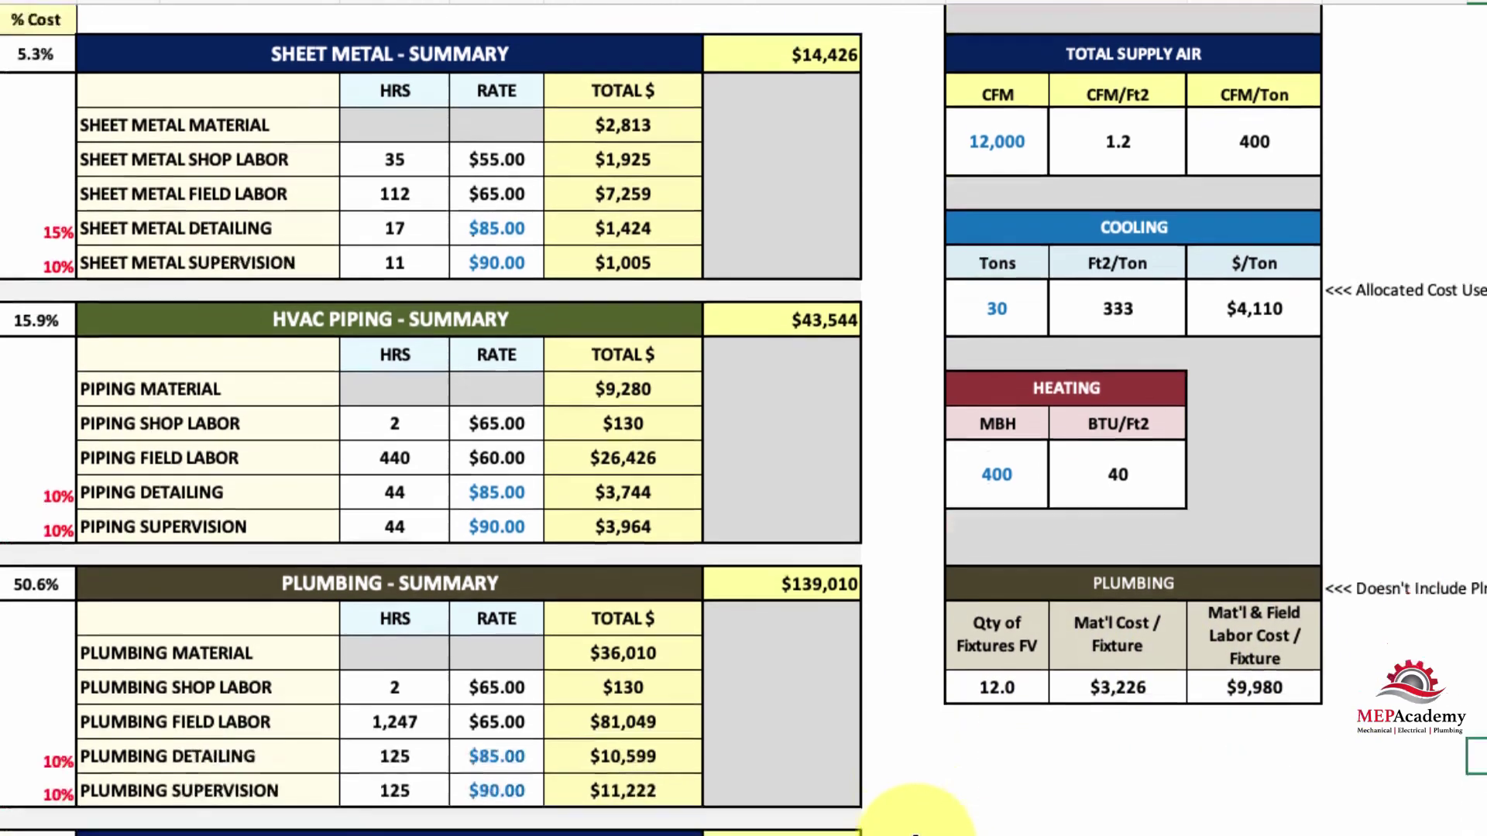
scroll(915, 833, "down", 3)
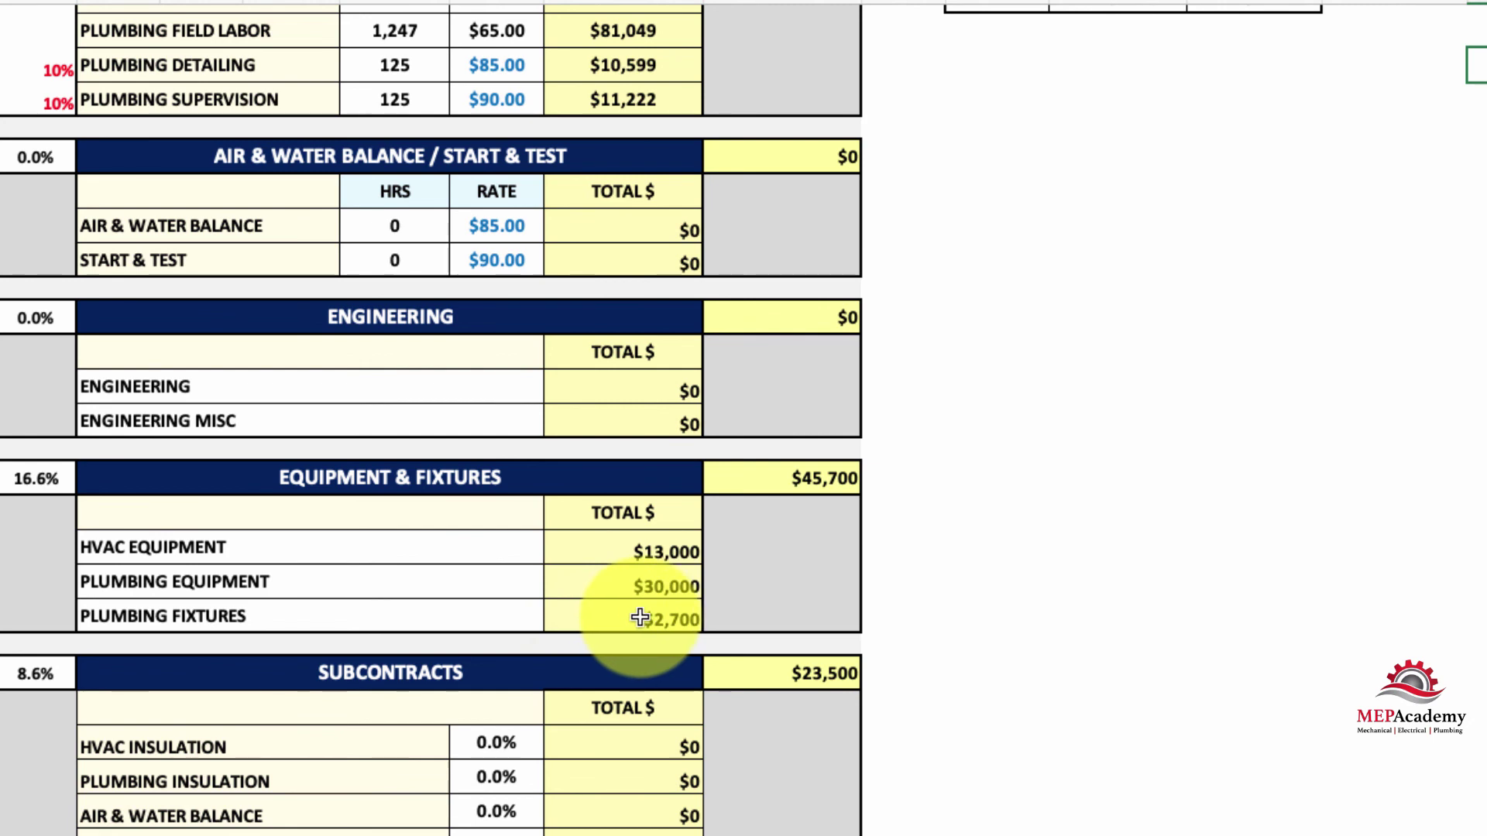
scroll(640, 617, "down", 3)
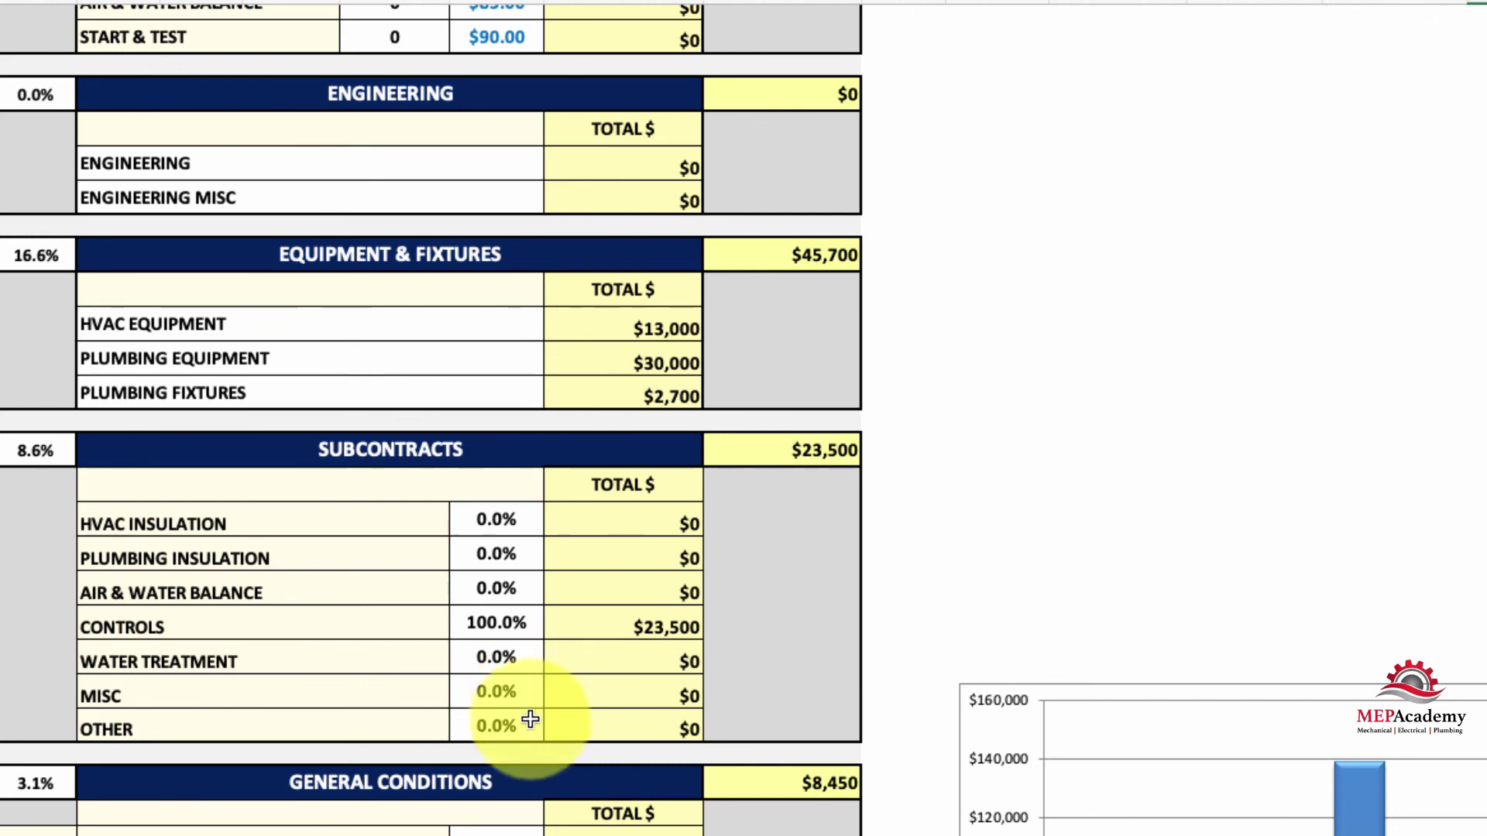
scroll(529, 730, "down", 1)
scroll(530, 729, "down", 5)
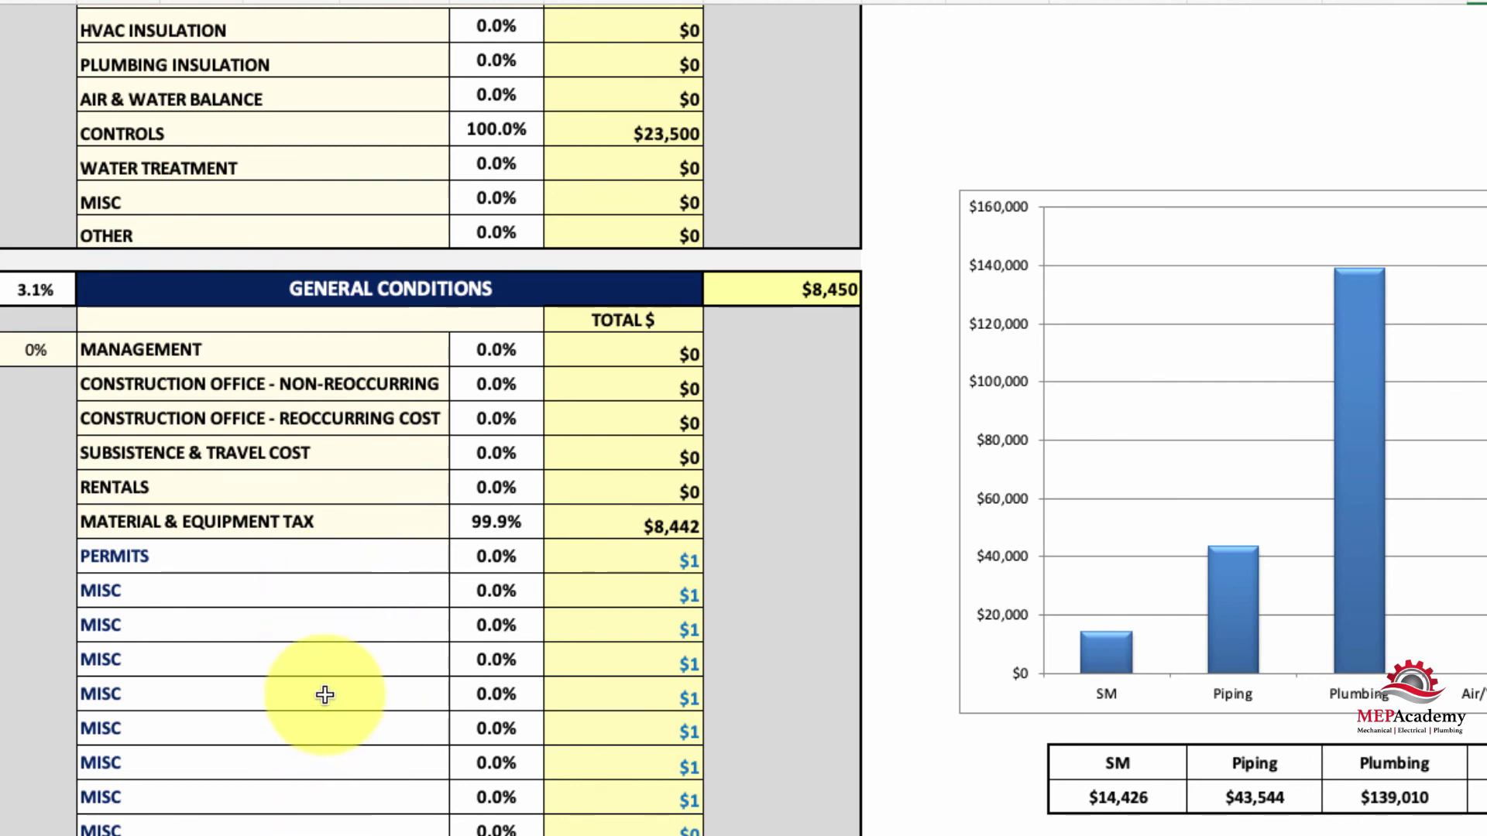
scroll(454, 728, "down", 2)
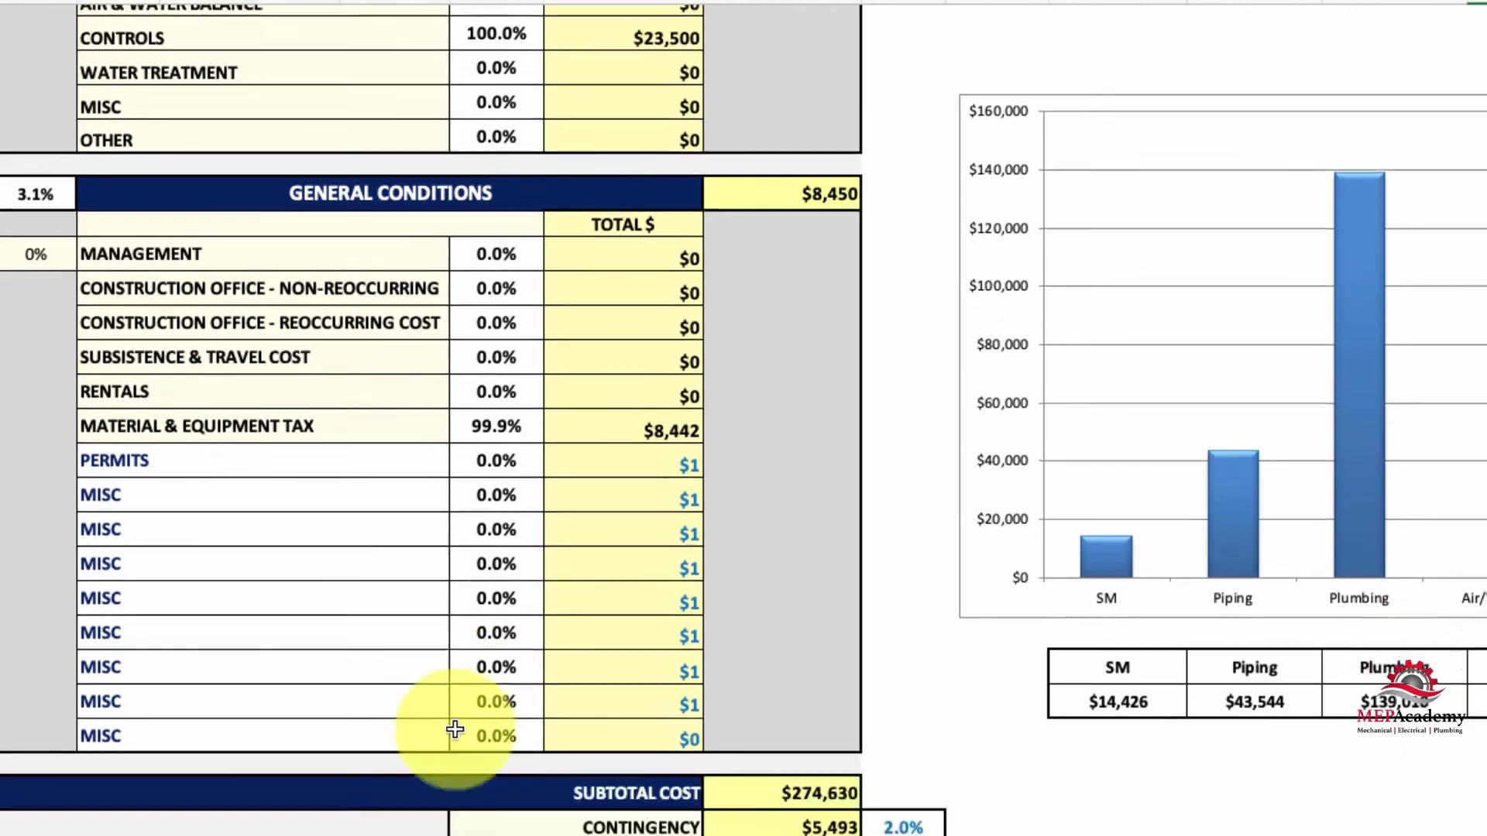
scroll(455, 729, "down", 1)
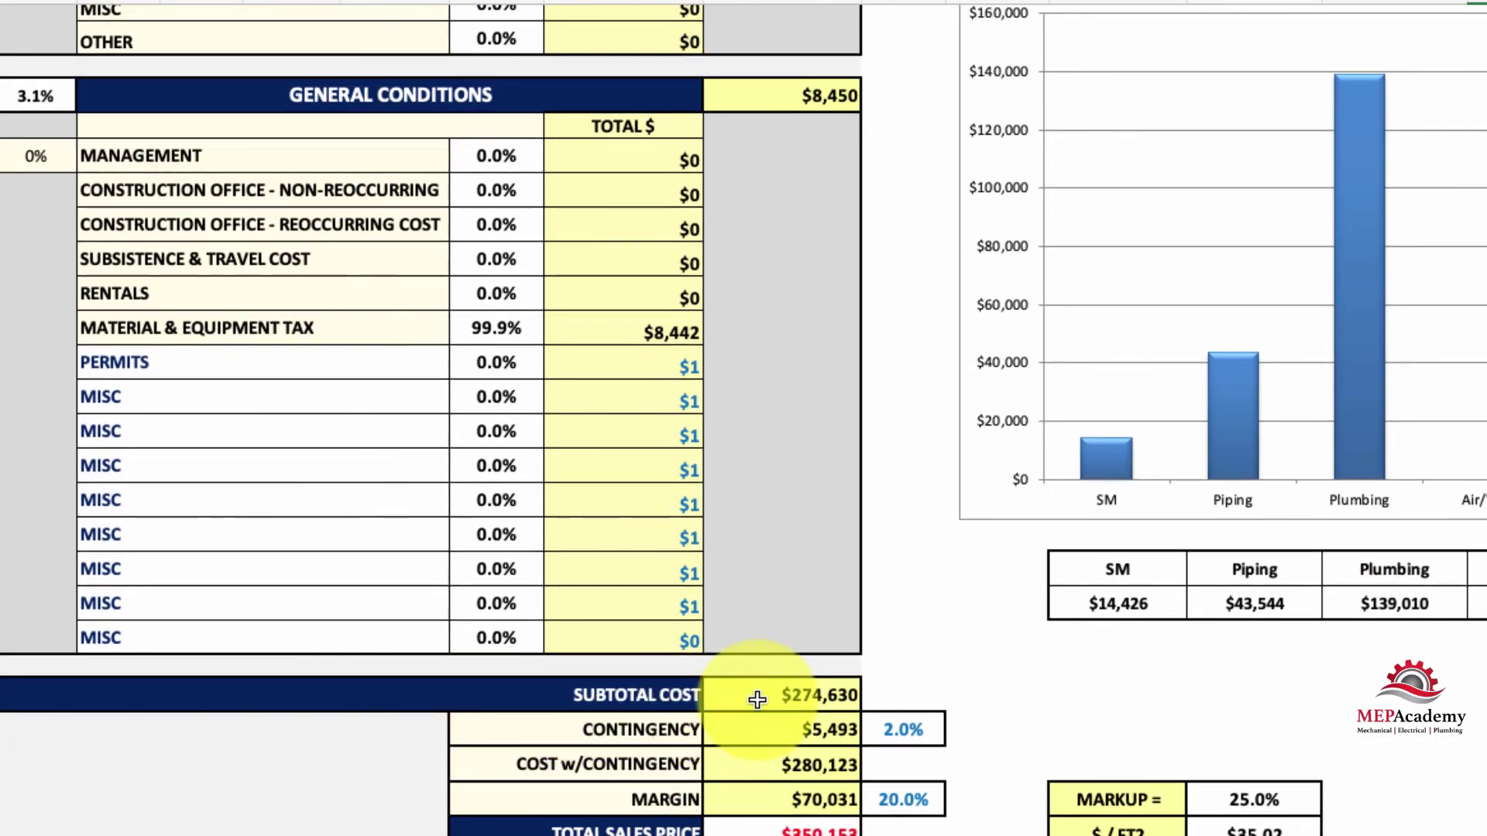
scroll(757, 698, "down", 1)
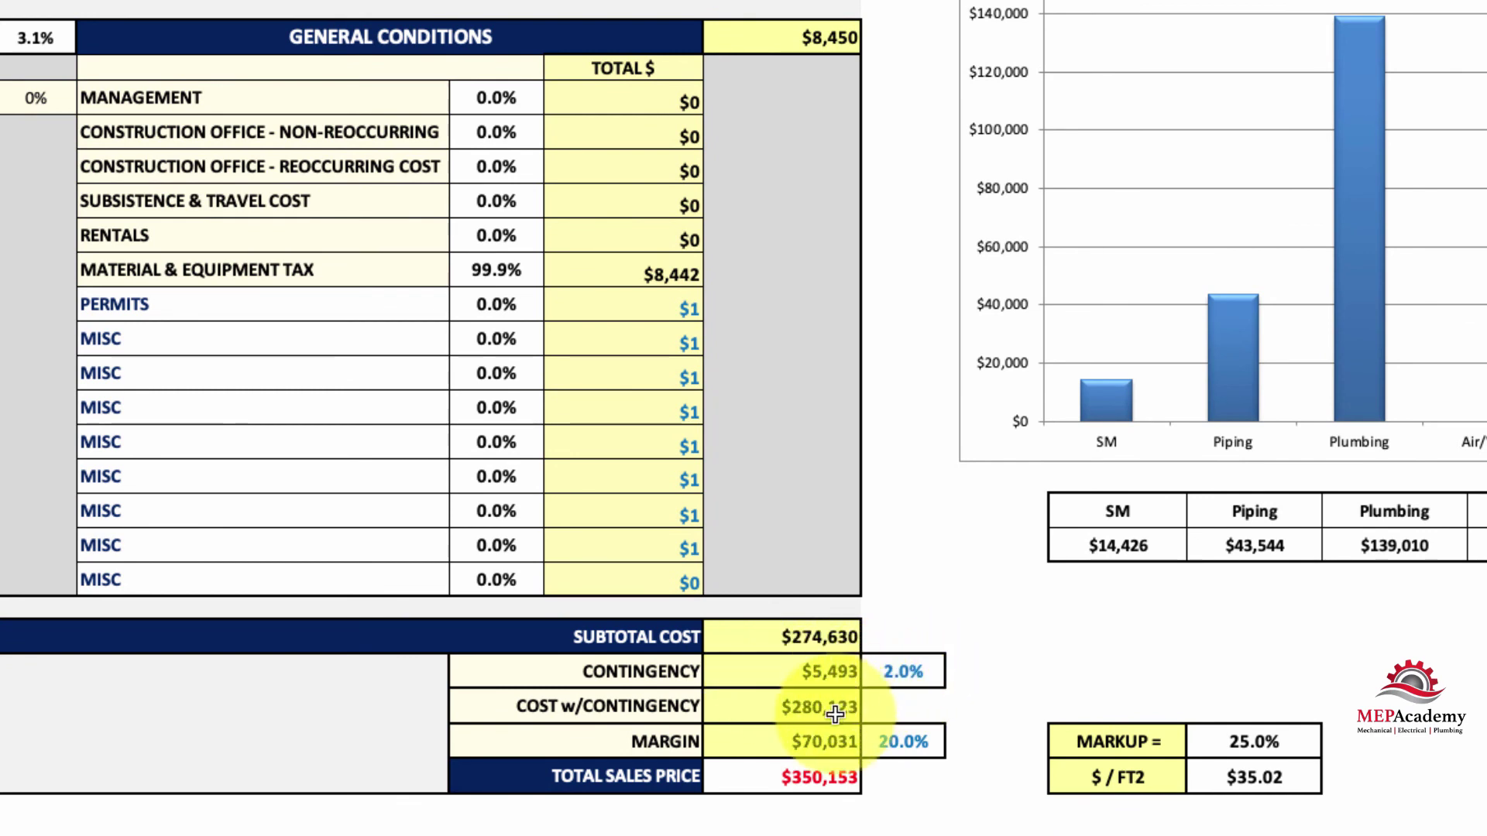
Set the margin percentage to 25% in the estimate summary's sales price section
left_click(908, 743)
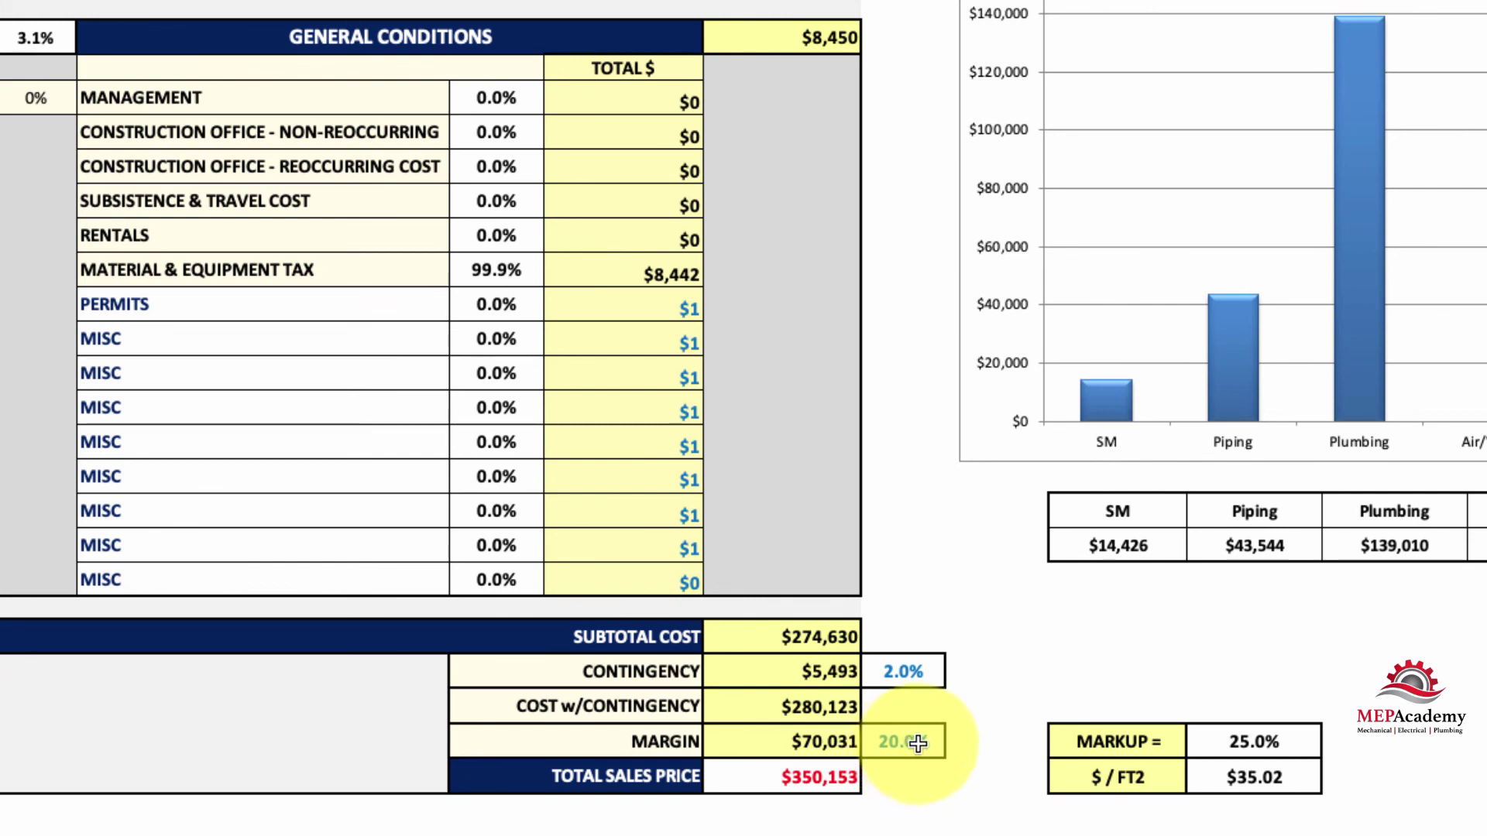
type("25")
left_click(950, 815)
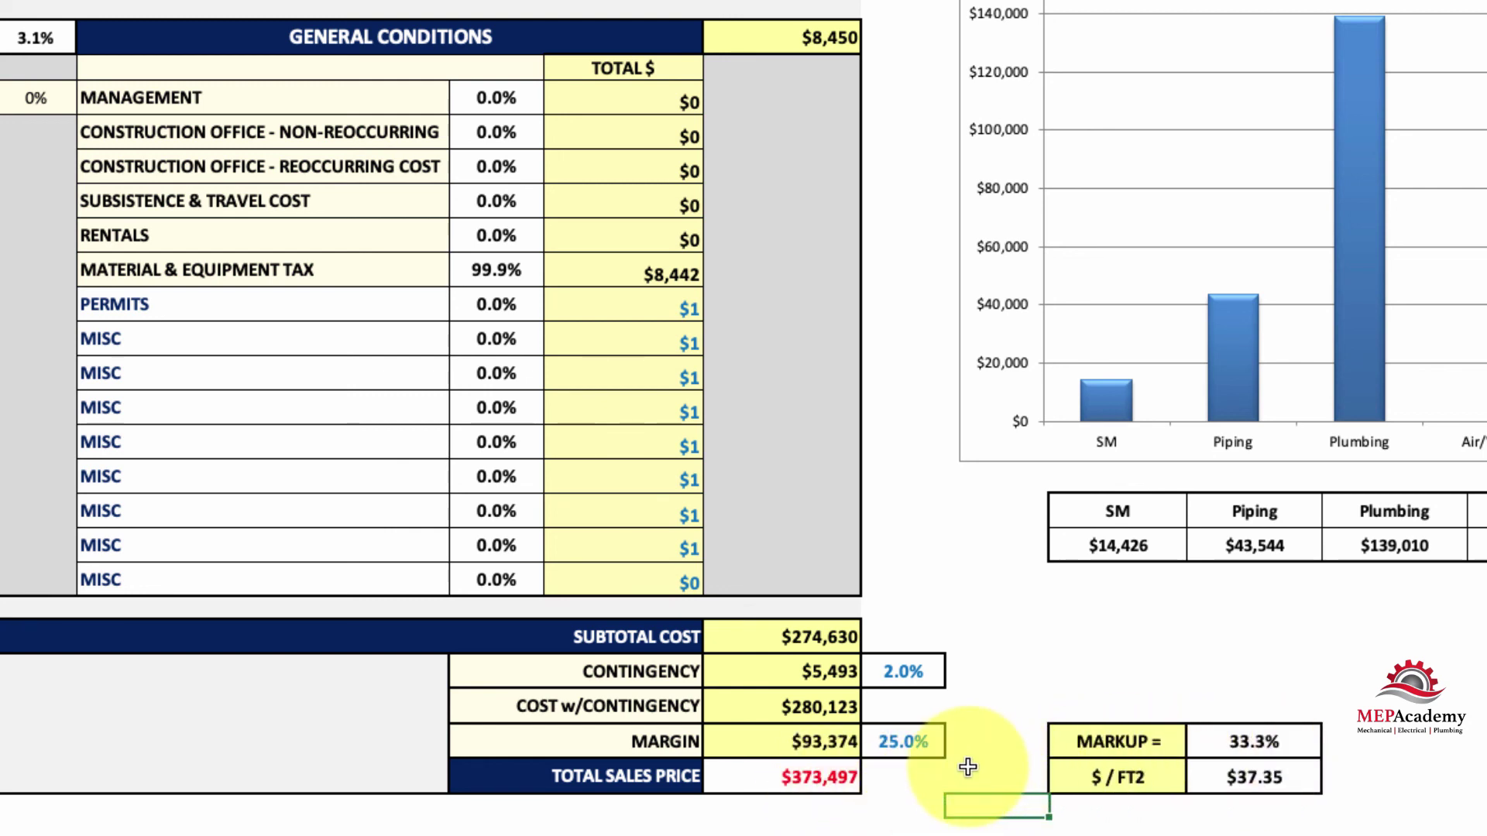
Return the estimate summary's margin percentage to 20%
left_click(929, 742)
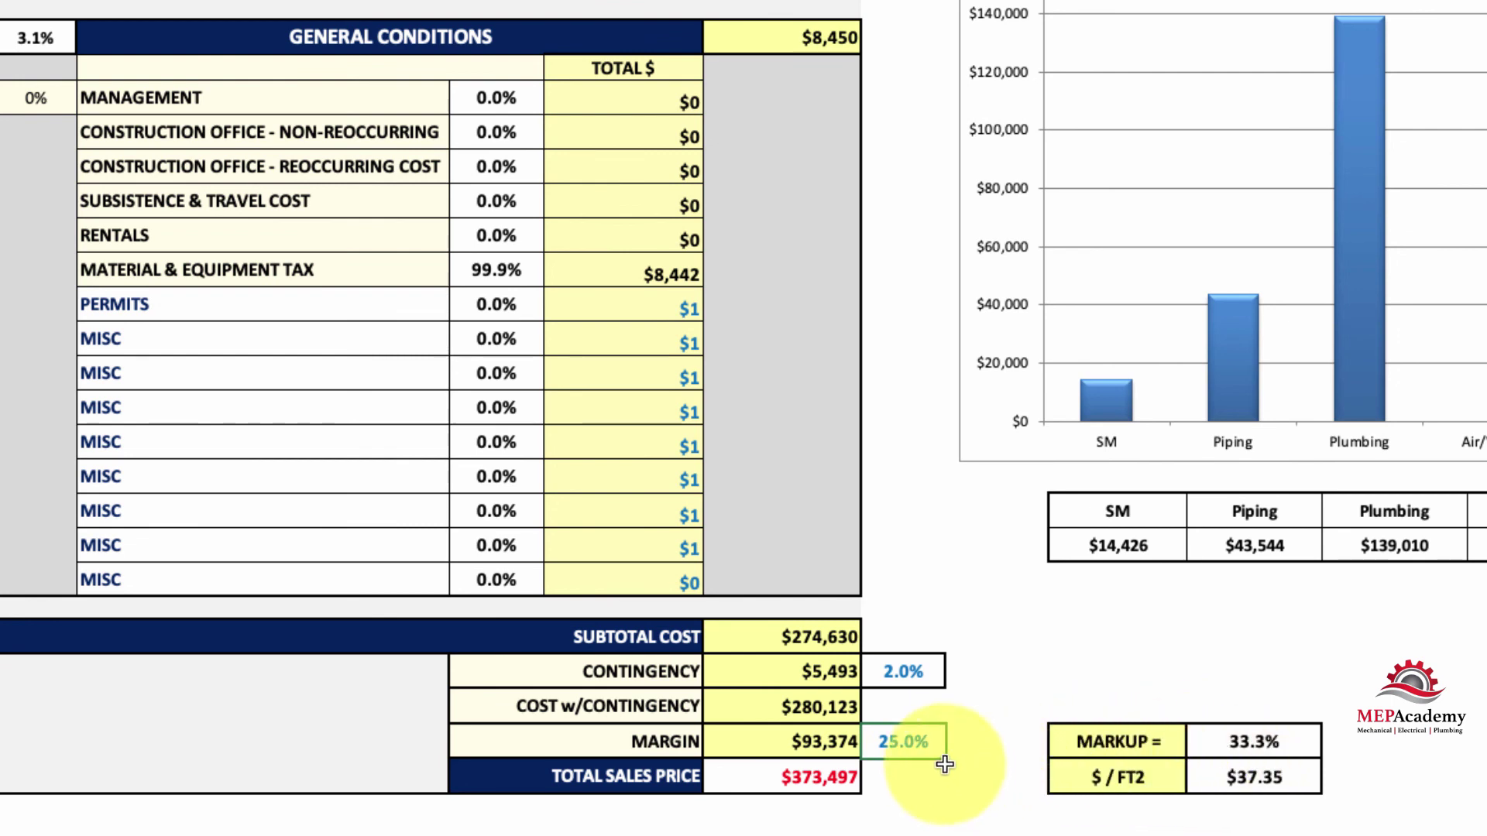
type("20")
key("Return")
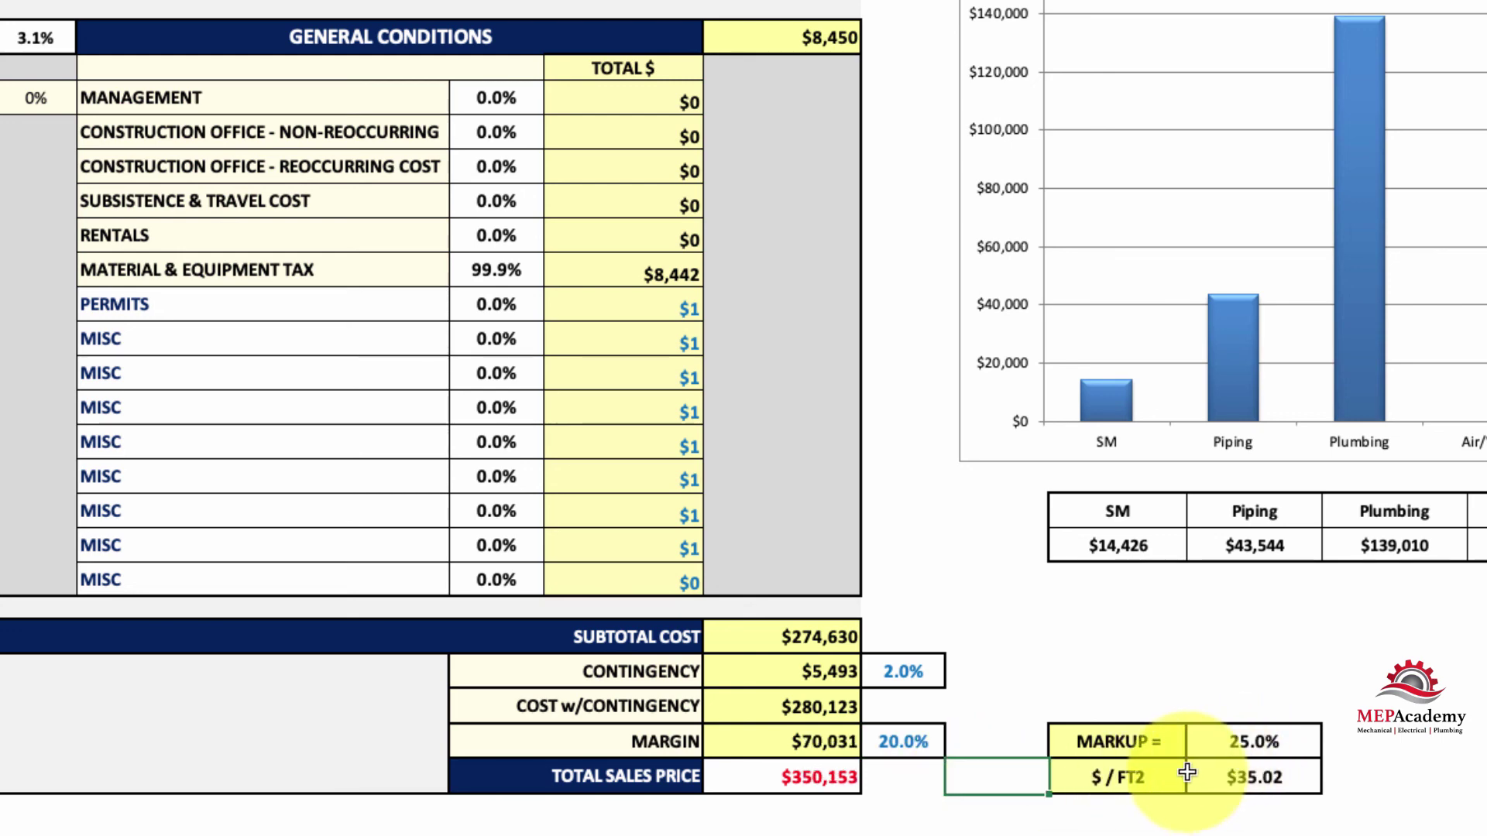
Examine the cost bar chart and its table by category, from sheet metal to general conditions, and return to the total sales price section
scroll(1255, 680, "up", 2)
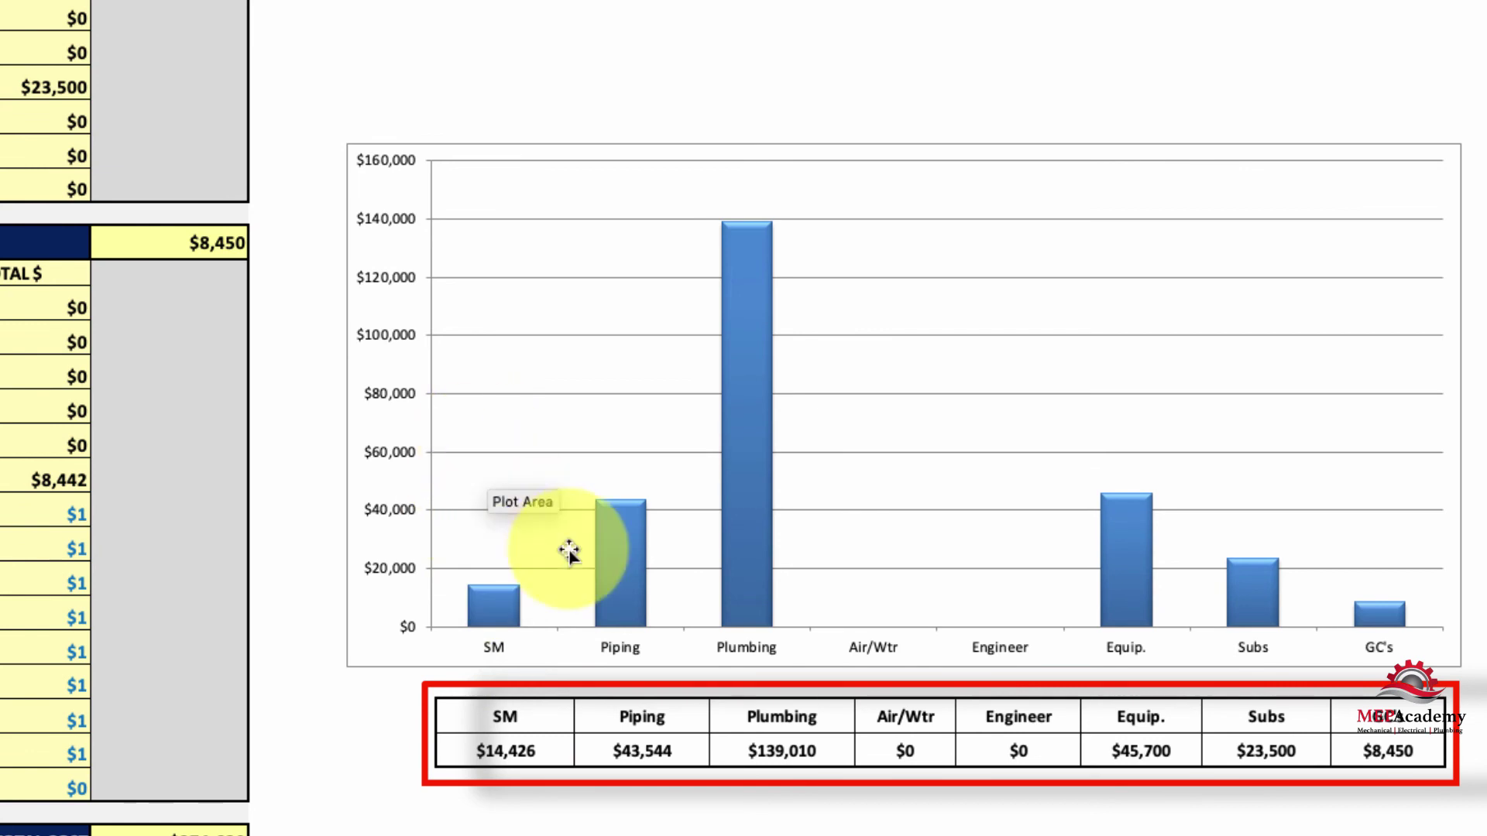
mouse_move(724, 591)
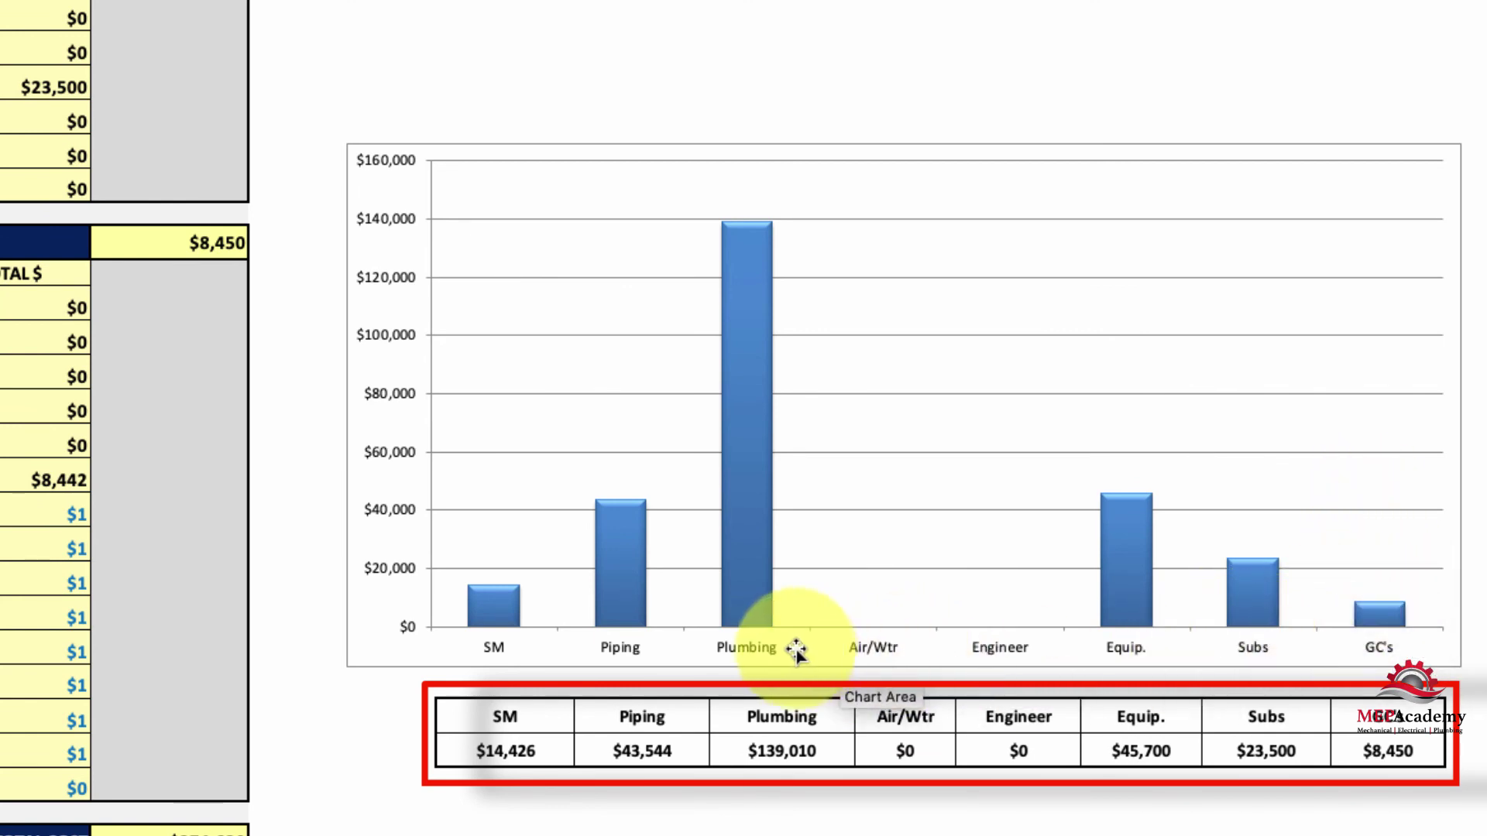
scroll(501, 689, "down", 3)
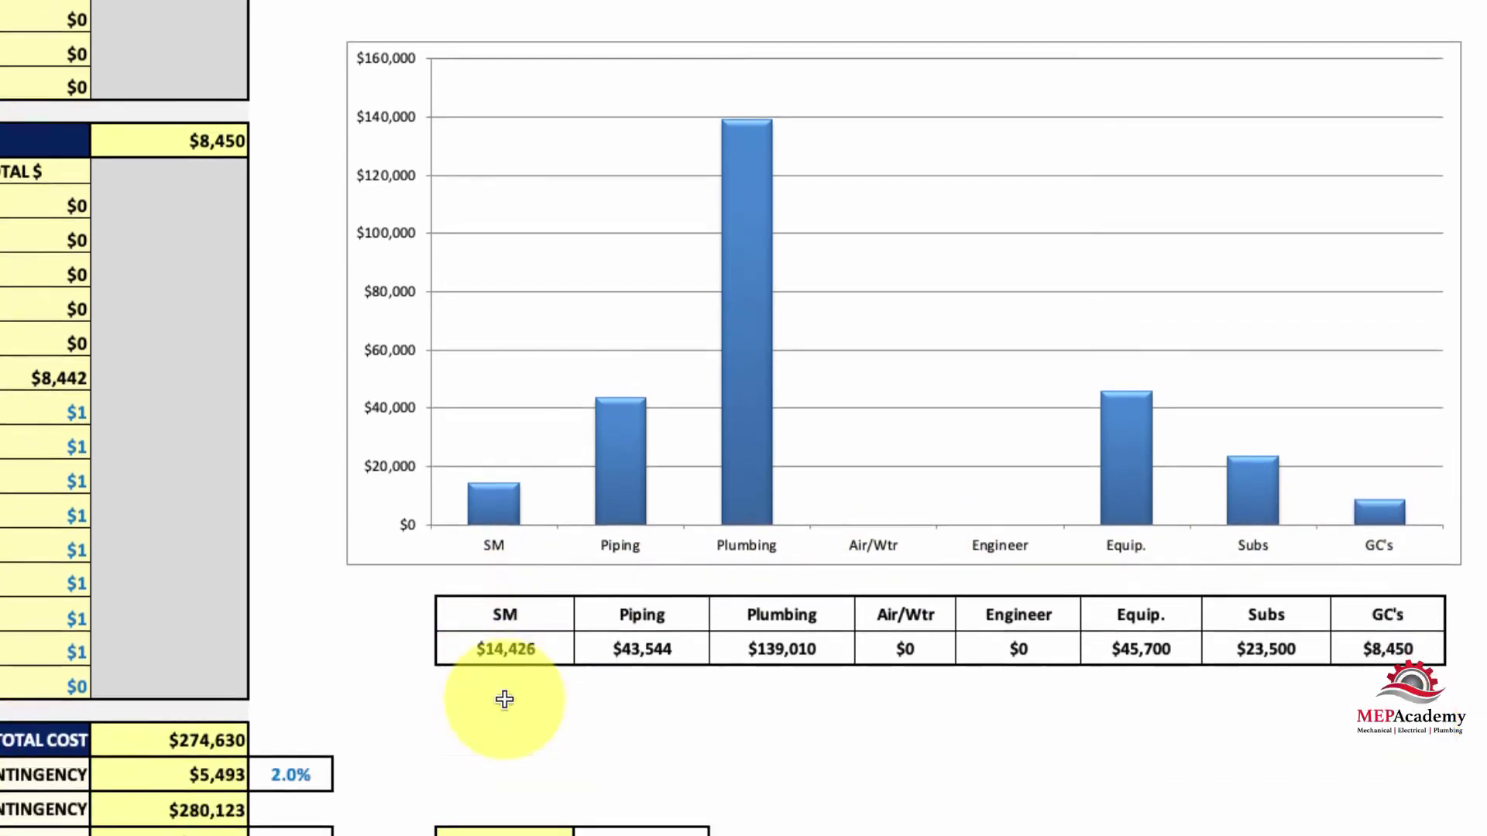
scroll(504, 700, "down", 1)
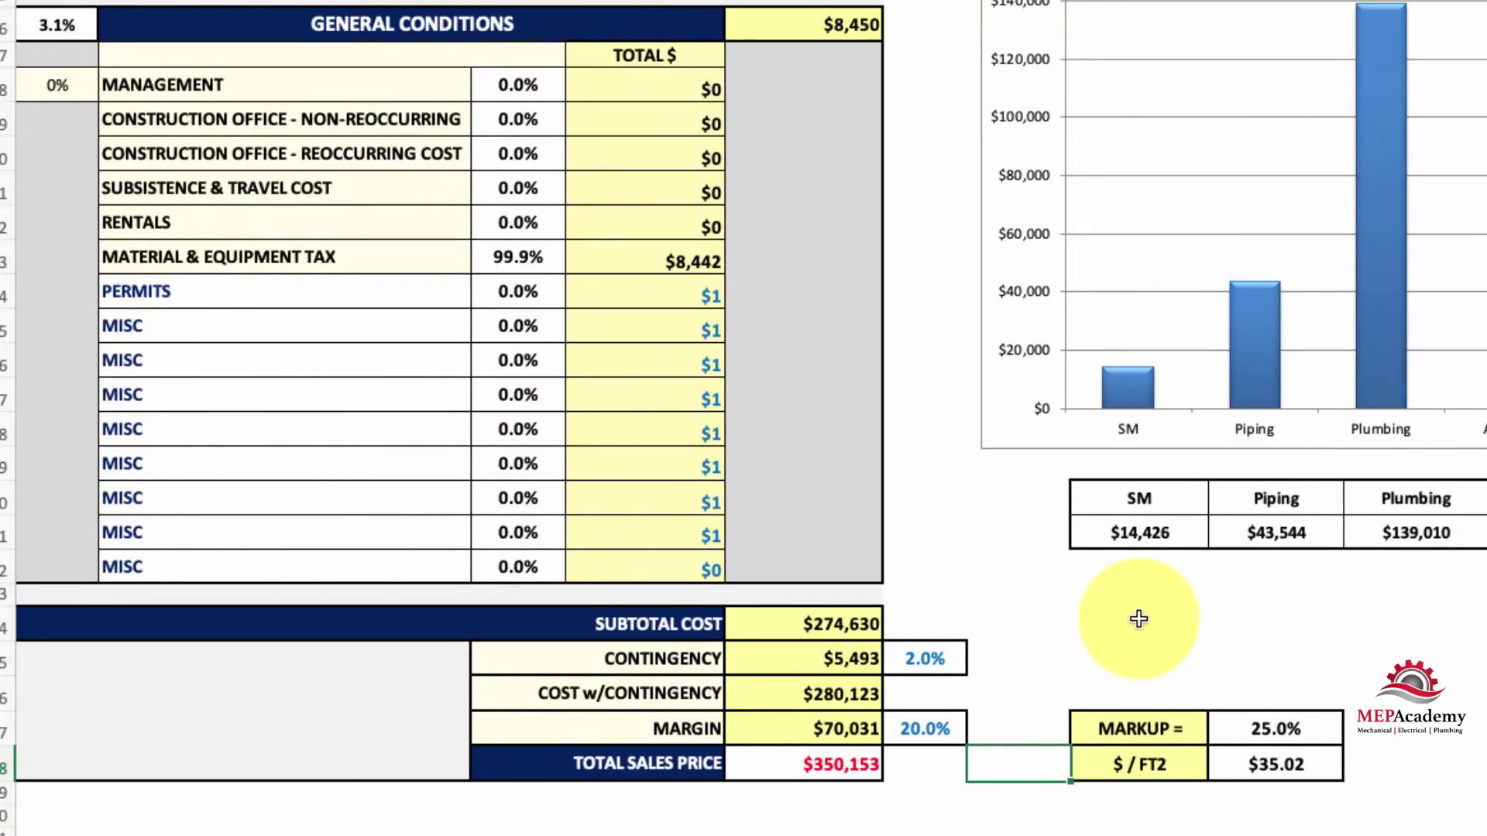